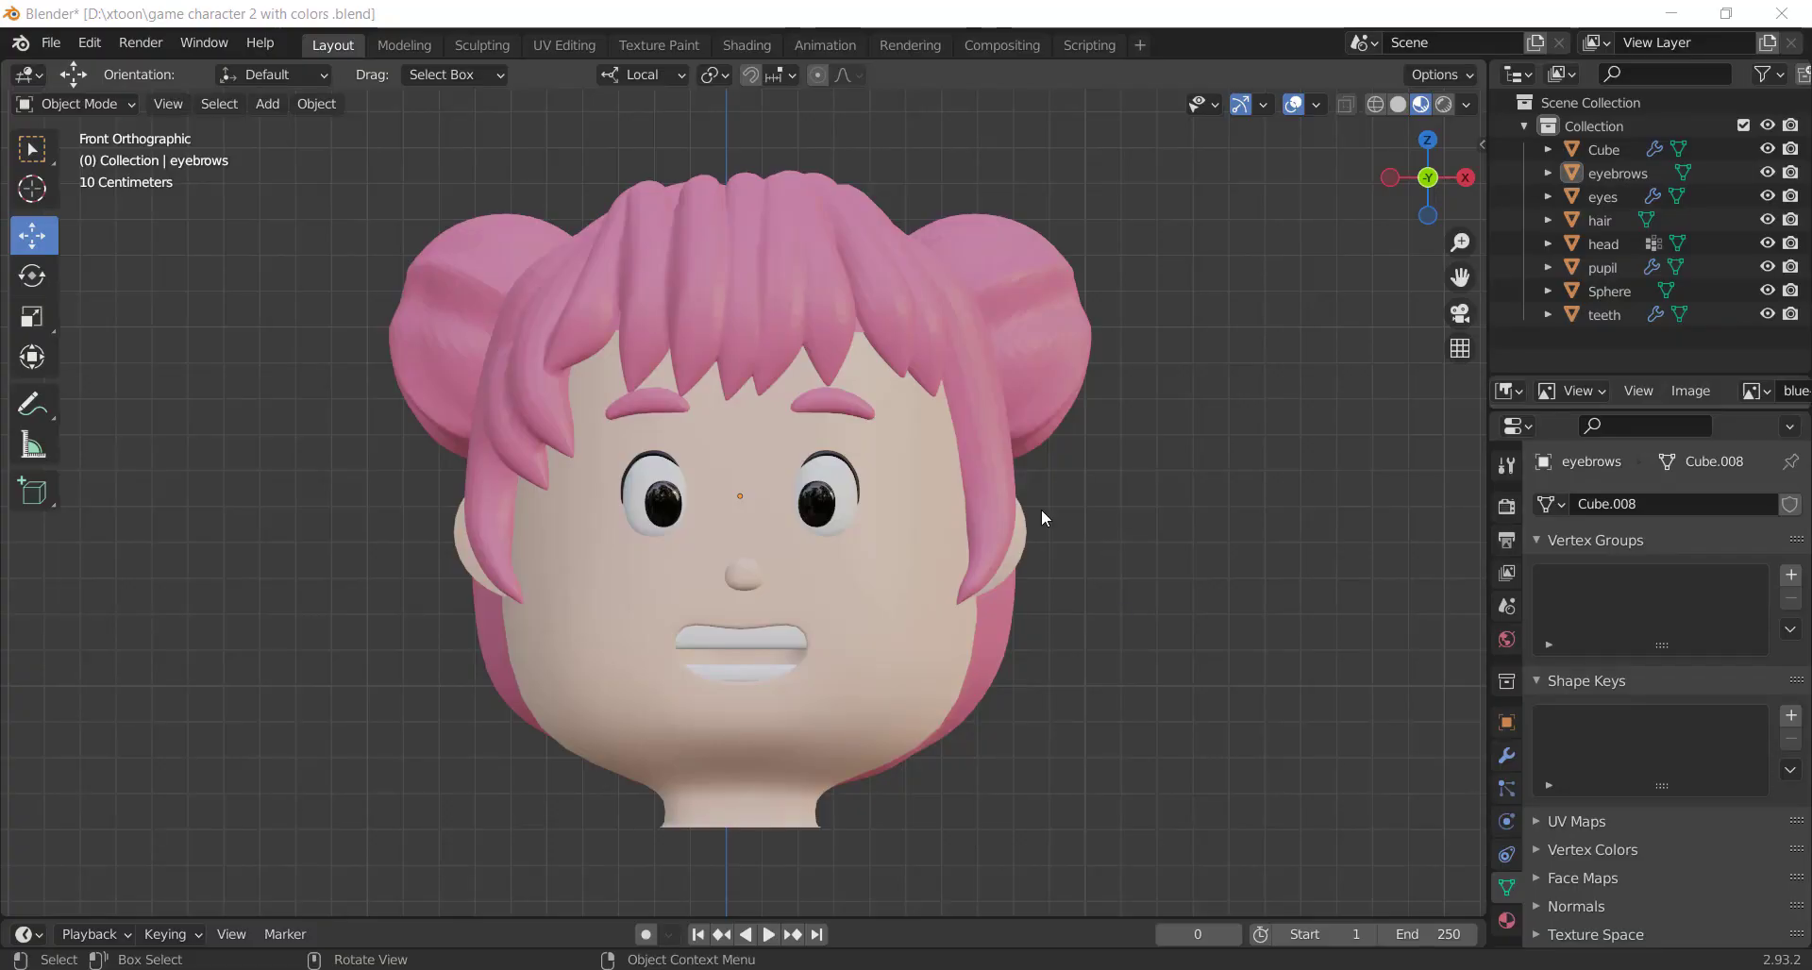
Give the eyebrows a Basis shape key and a second key named EYEbrow1
left_click(848, 399)
left_click(1791, 719)
left_click(1790, 721)
scroll(1645, 772, "down", 1)
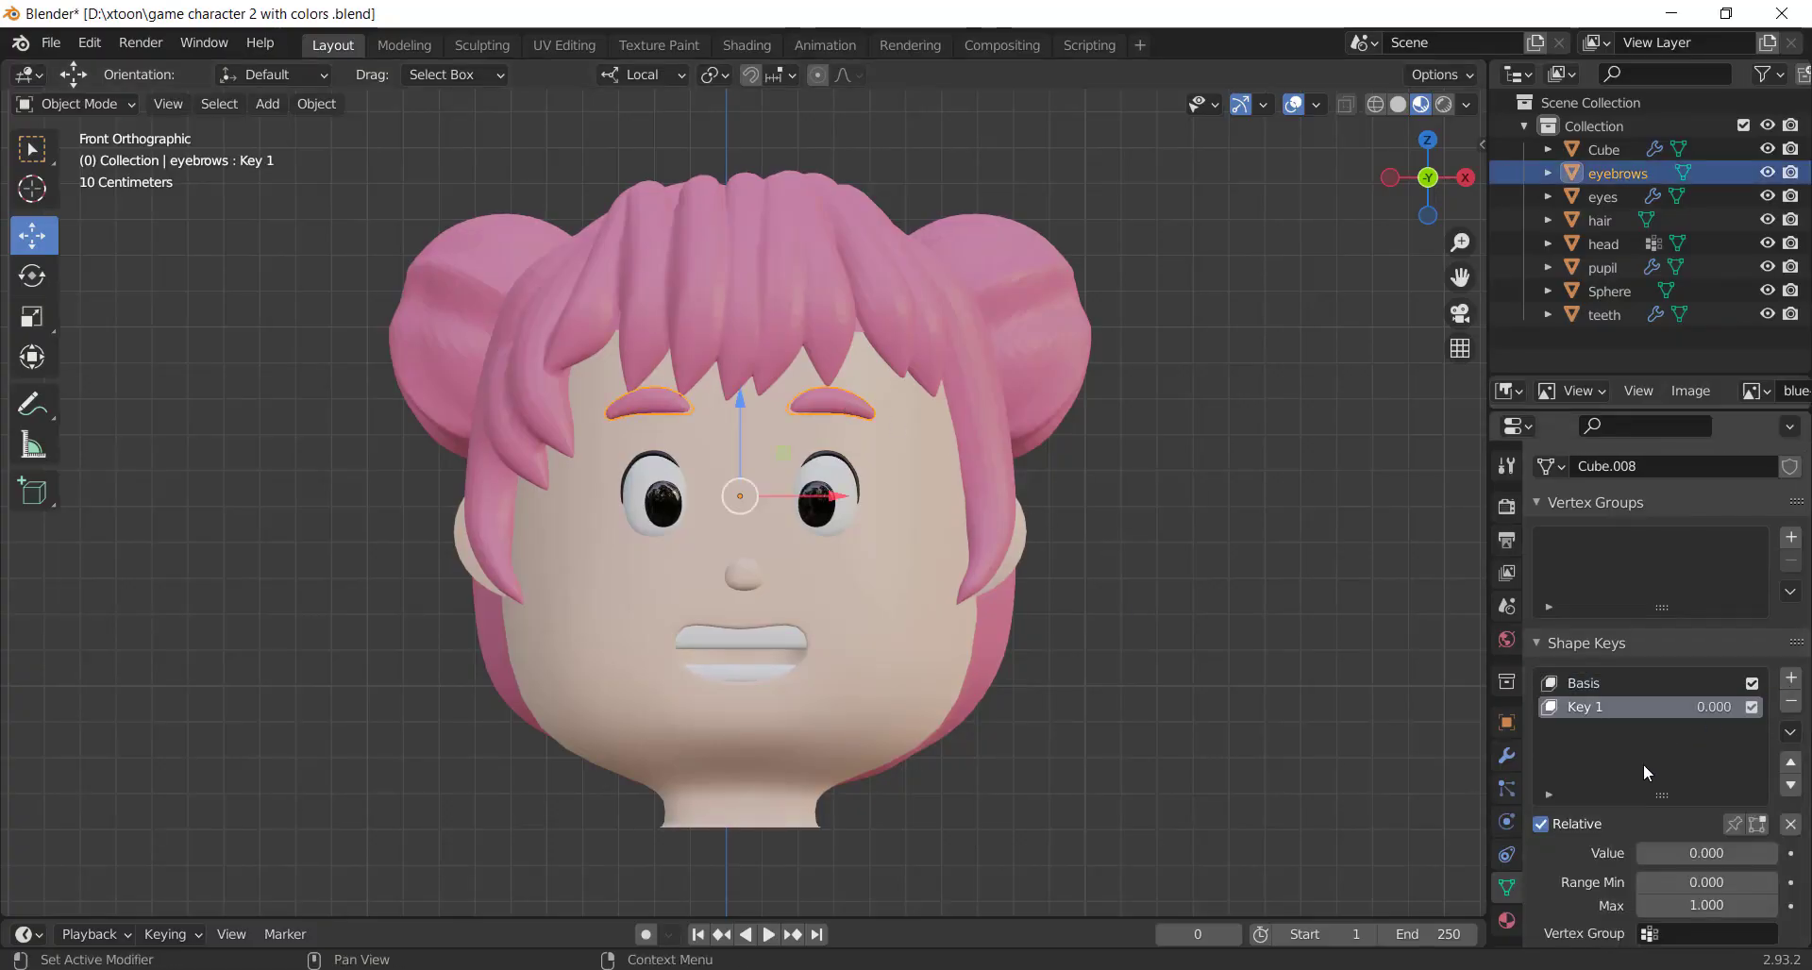
double_click(1595, 706)
type("1")
key("Return")
scroll(906, 439, "up", 2)
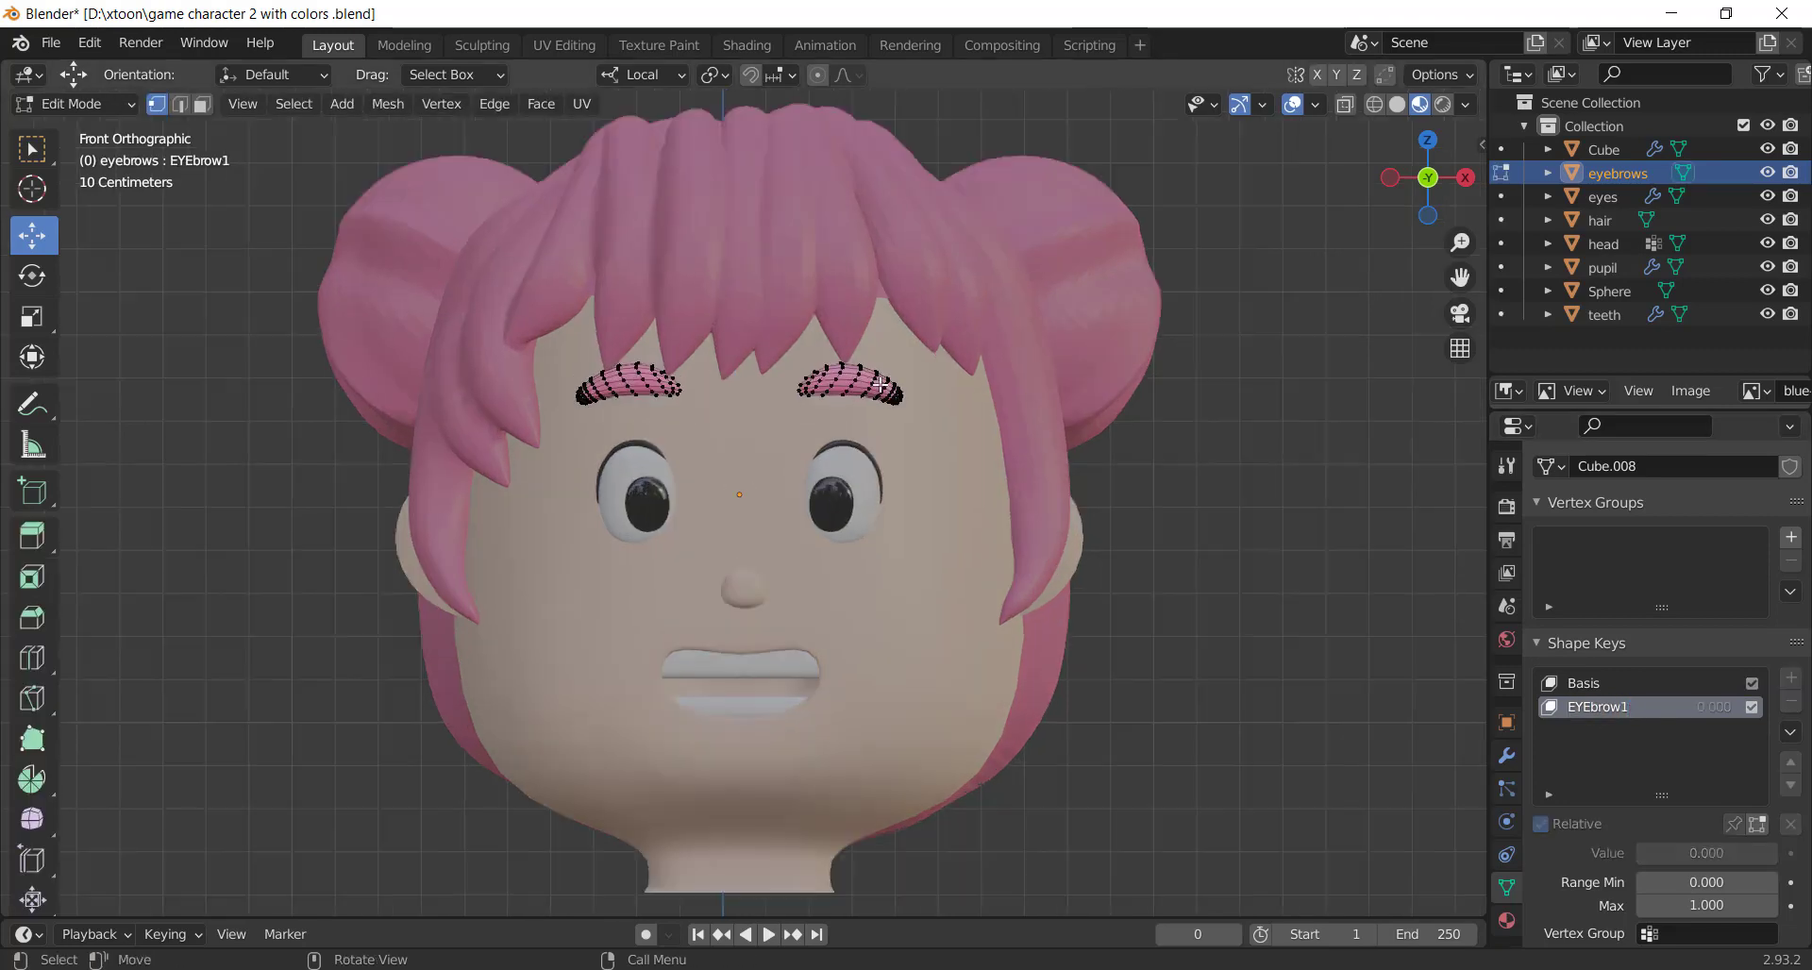
scroll(881, 371, "up", 1)
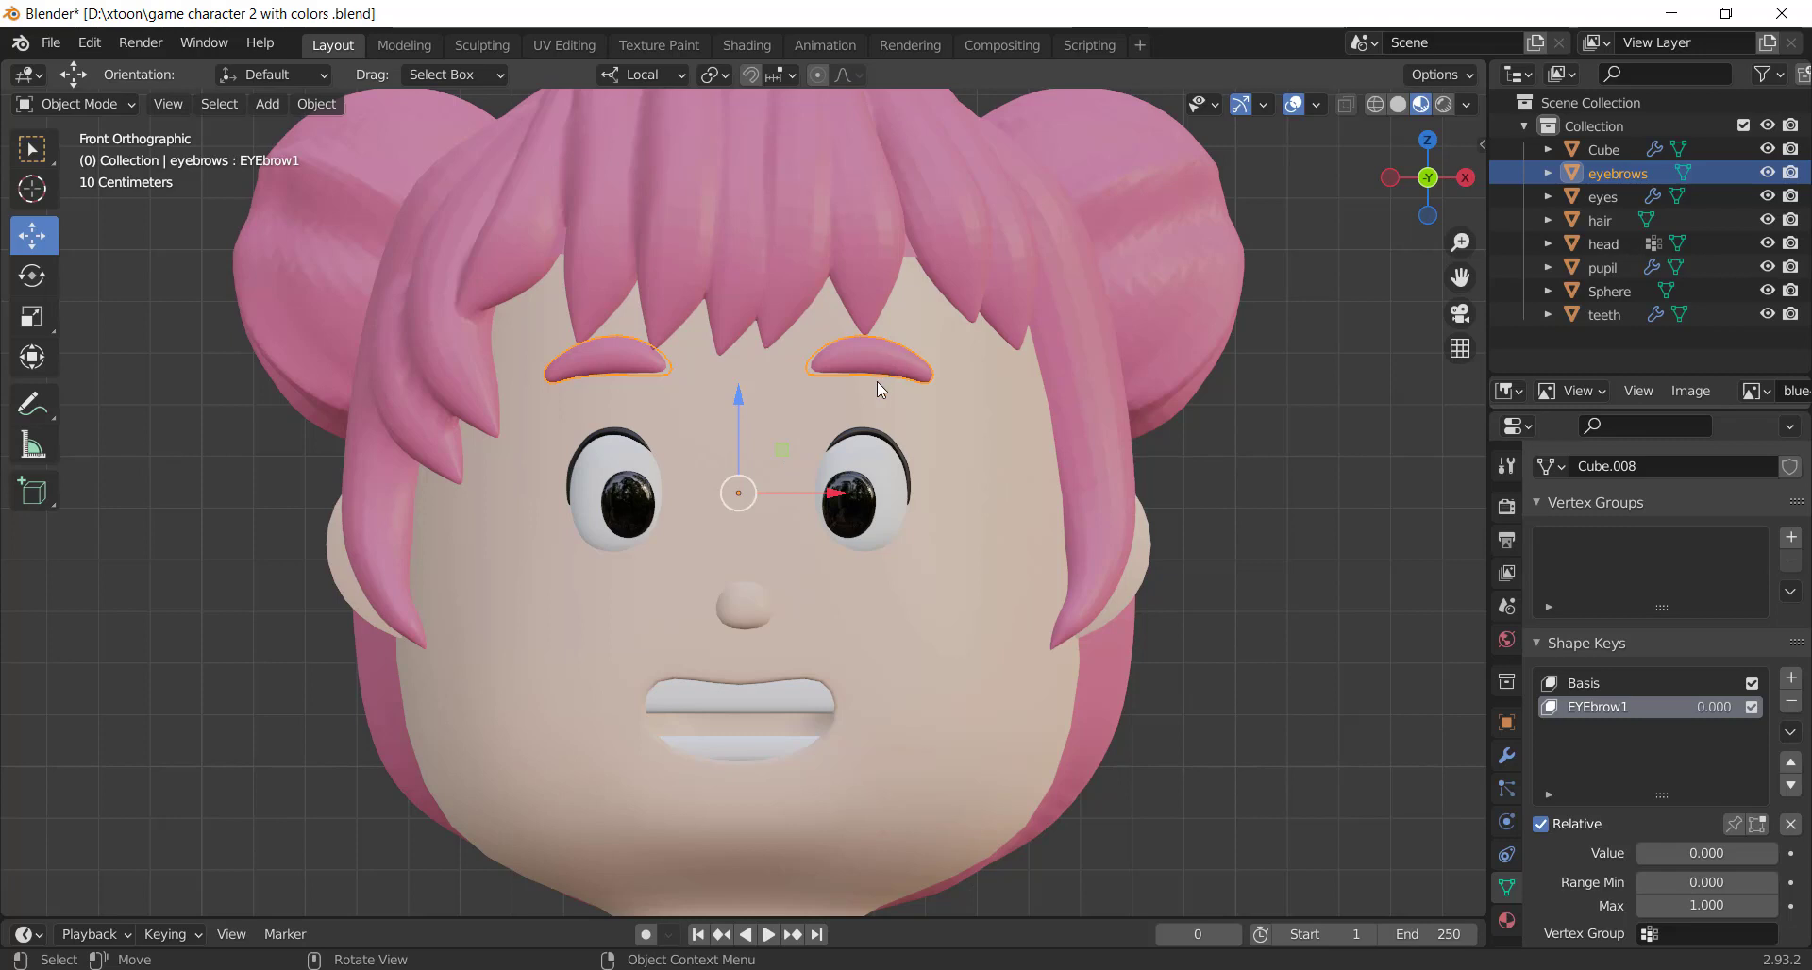
In Edit Mode, rotate and raise the brows vertically for the EYEbrow1 shape
key("Tab")
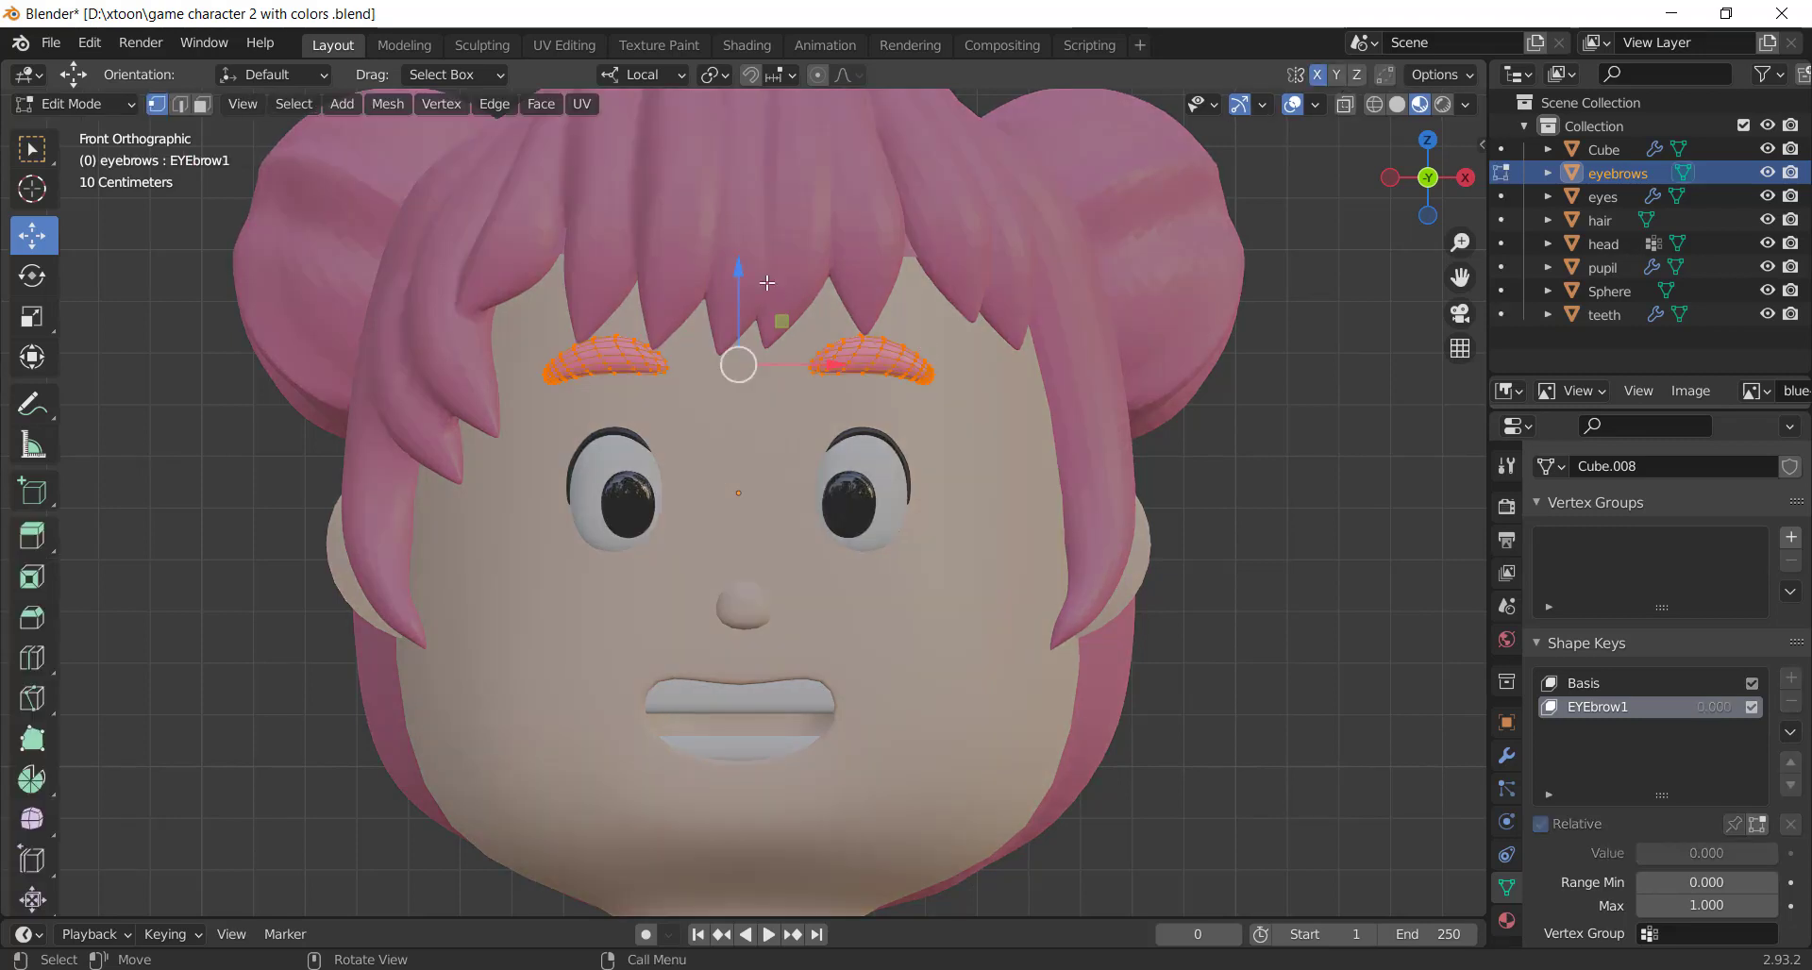
left_click_drag(740, 272, 739, 300)
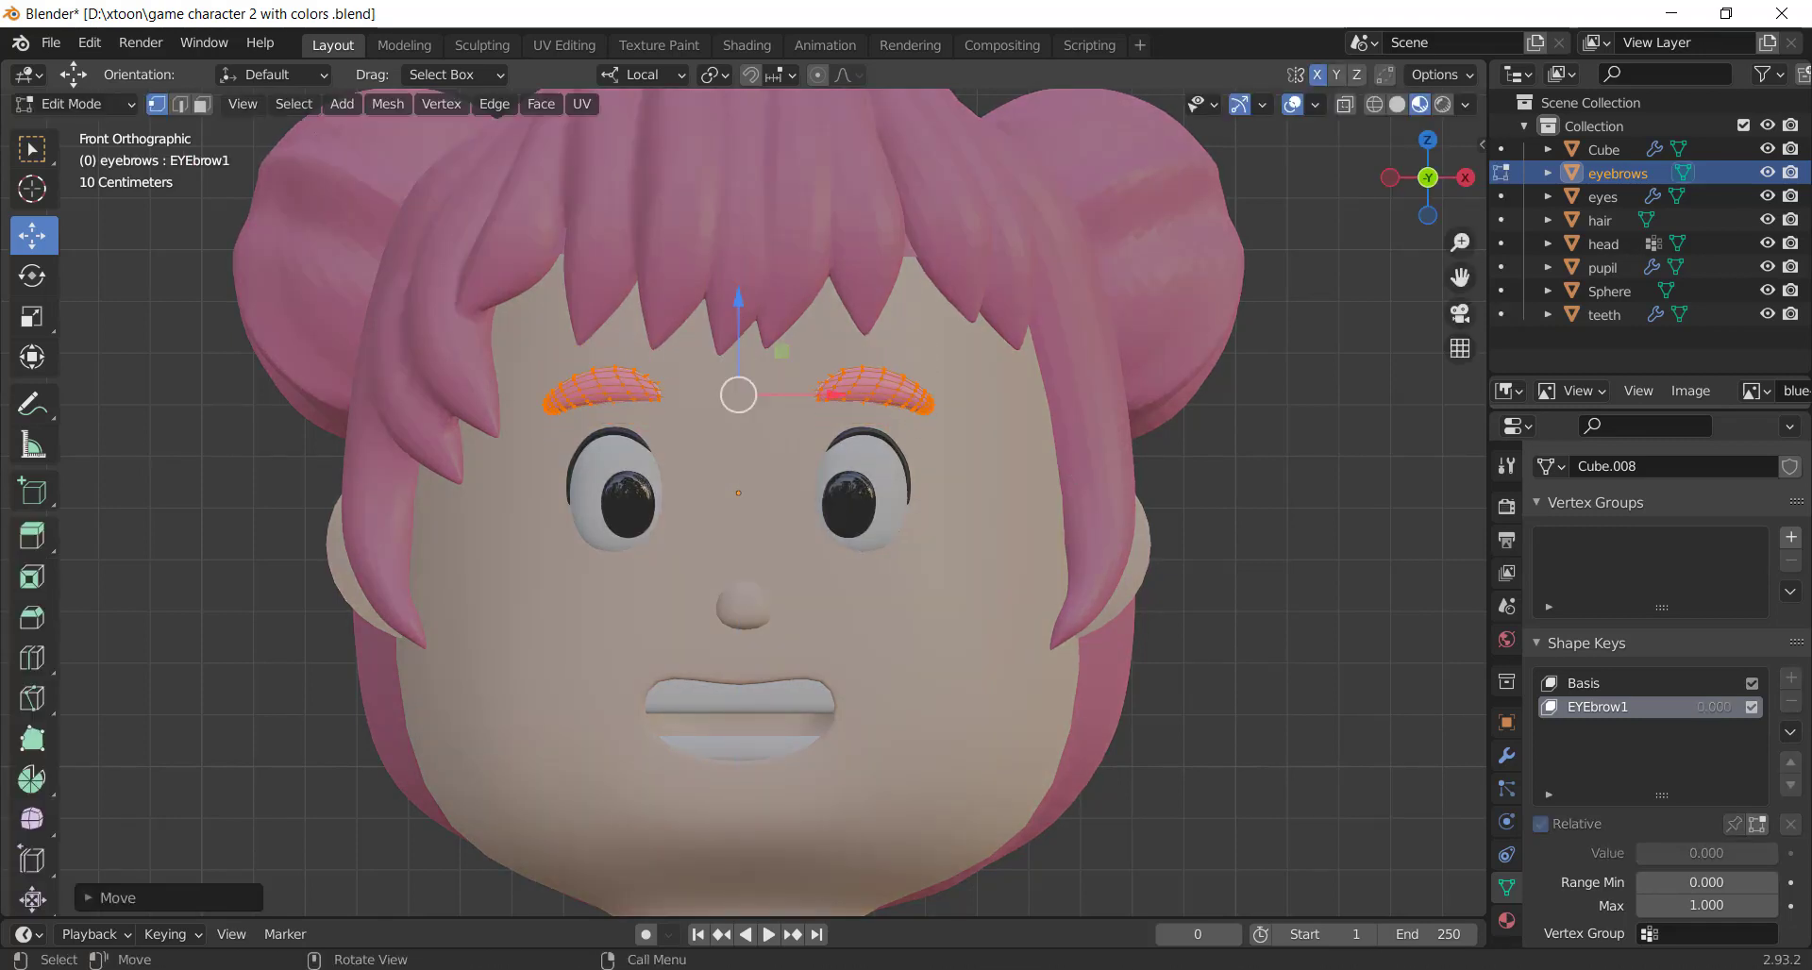
key("r")
left_click(991, 356)
key("g")
key("z")
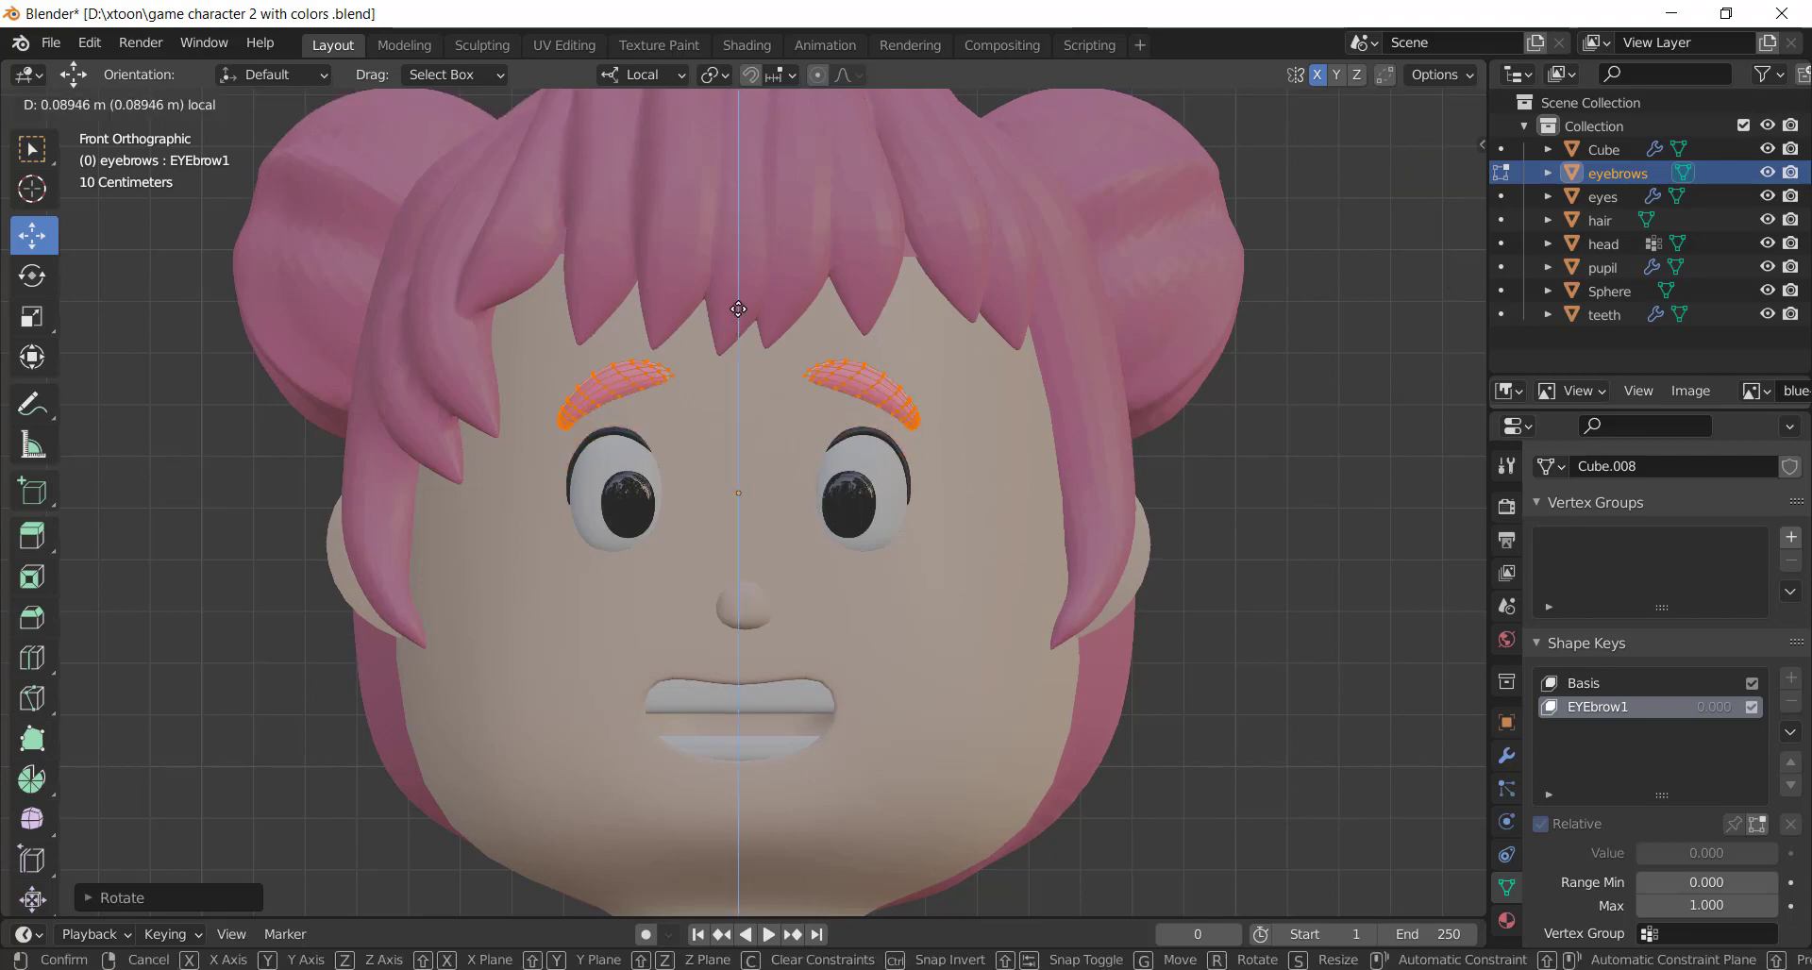
left_click(740, 308)
middle_click_drag(739, 309, 680, 403)
key("g")
left_click(675, 403)
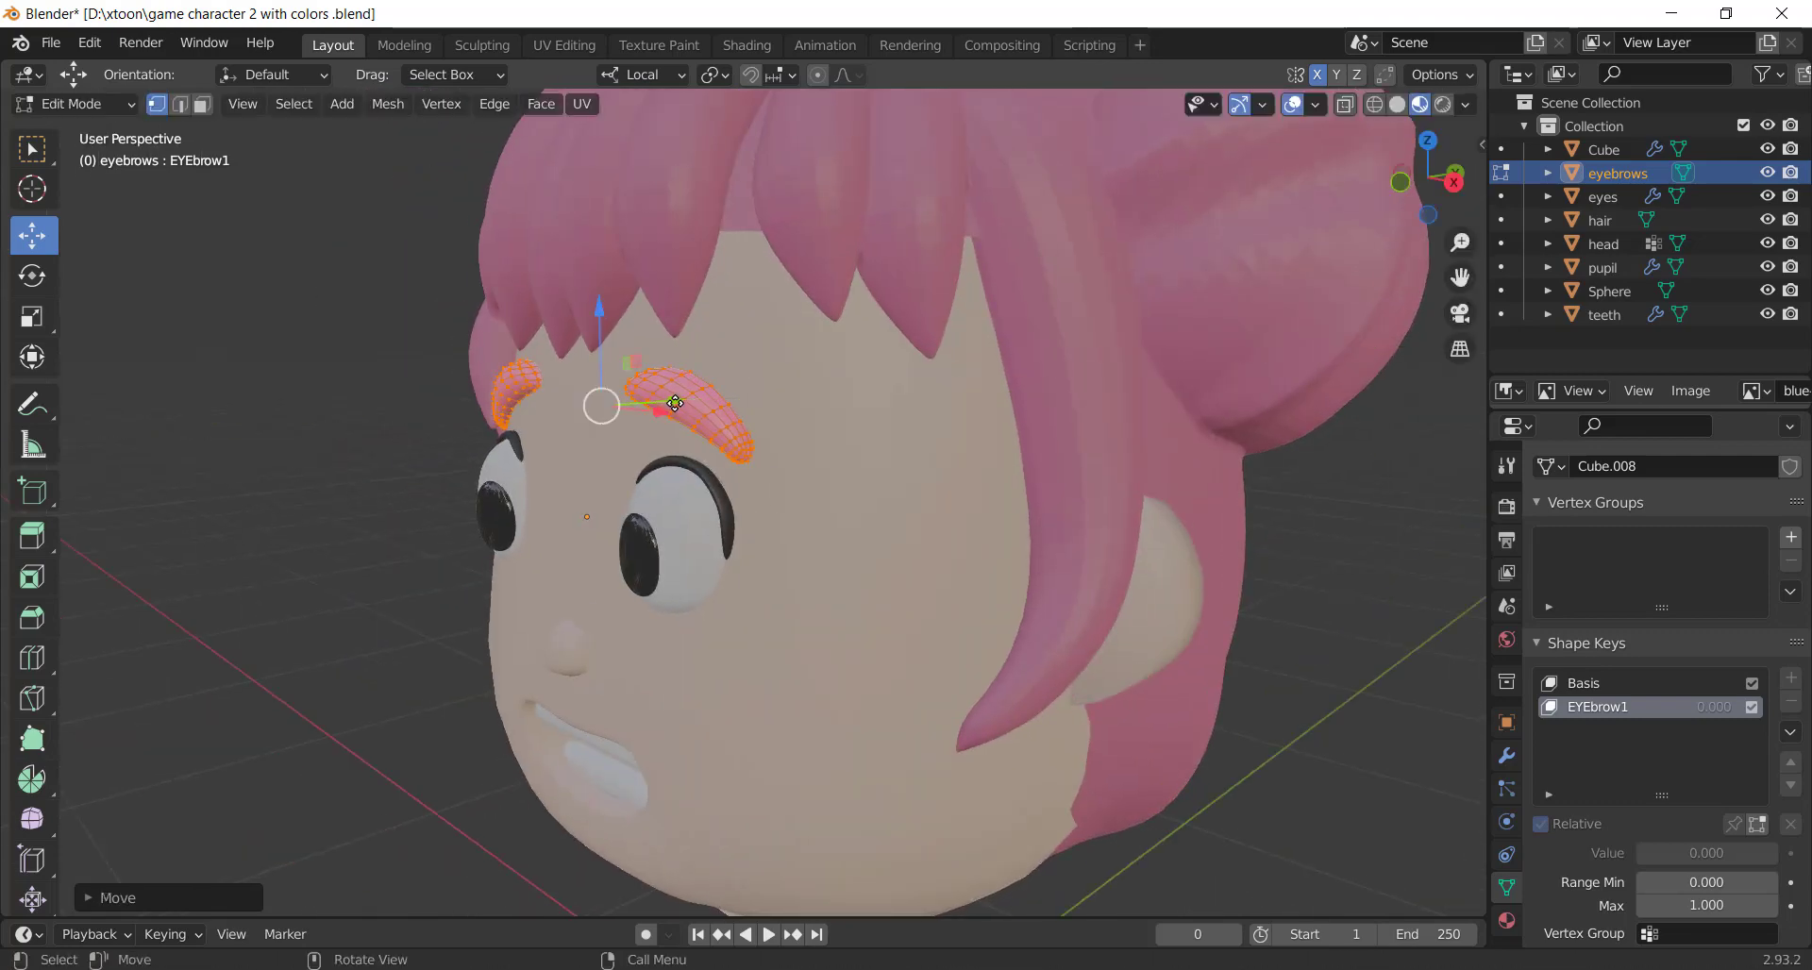
key("KP_1")
Reposition the right eyebrow on its own, then preview EYEbrow1 at different strengths
left_click(878, 392)
key("ctrl+l")
key("g")
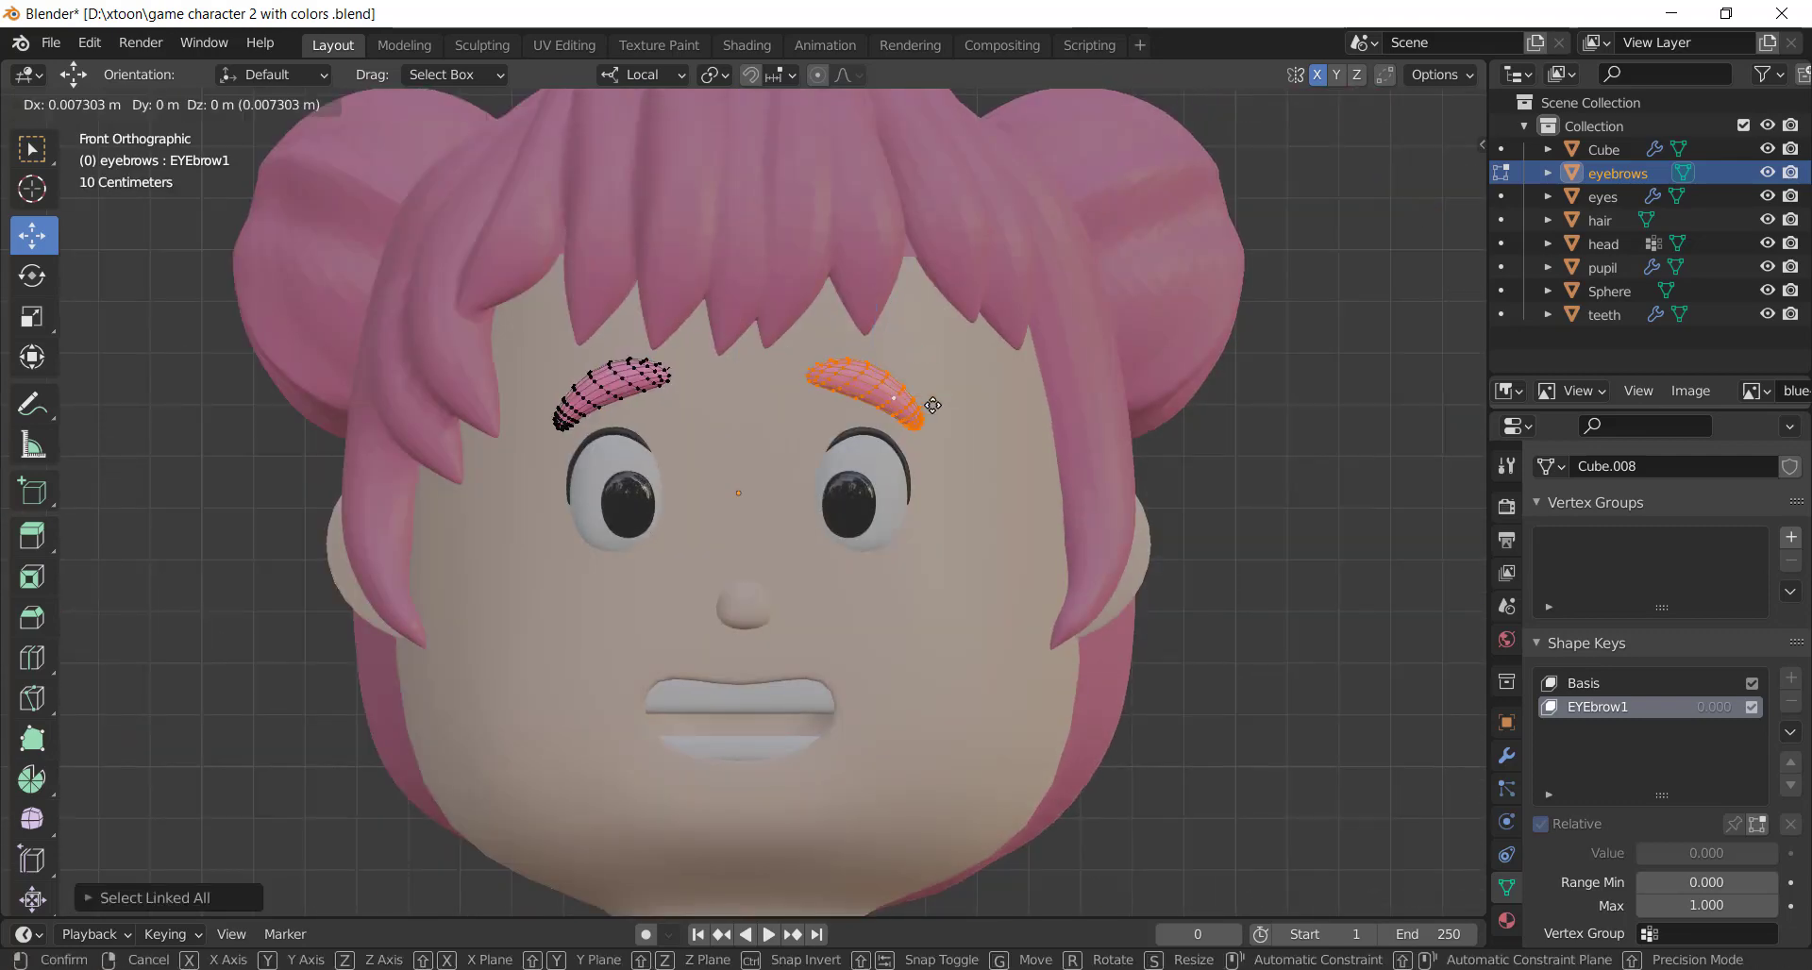
left_click(941, 410)
scroll(944, 424, "down", 2)
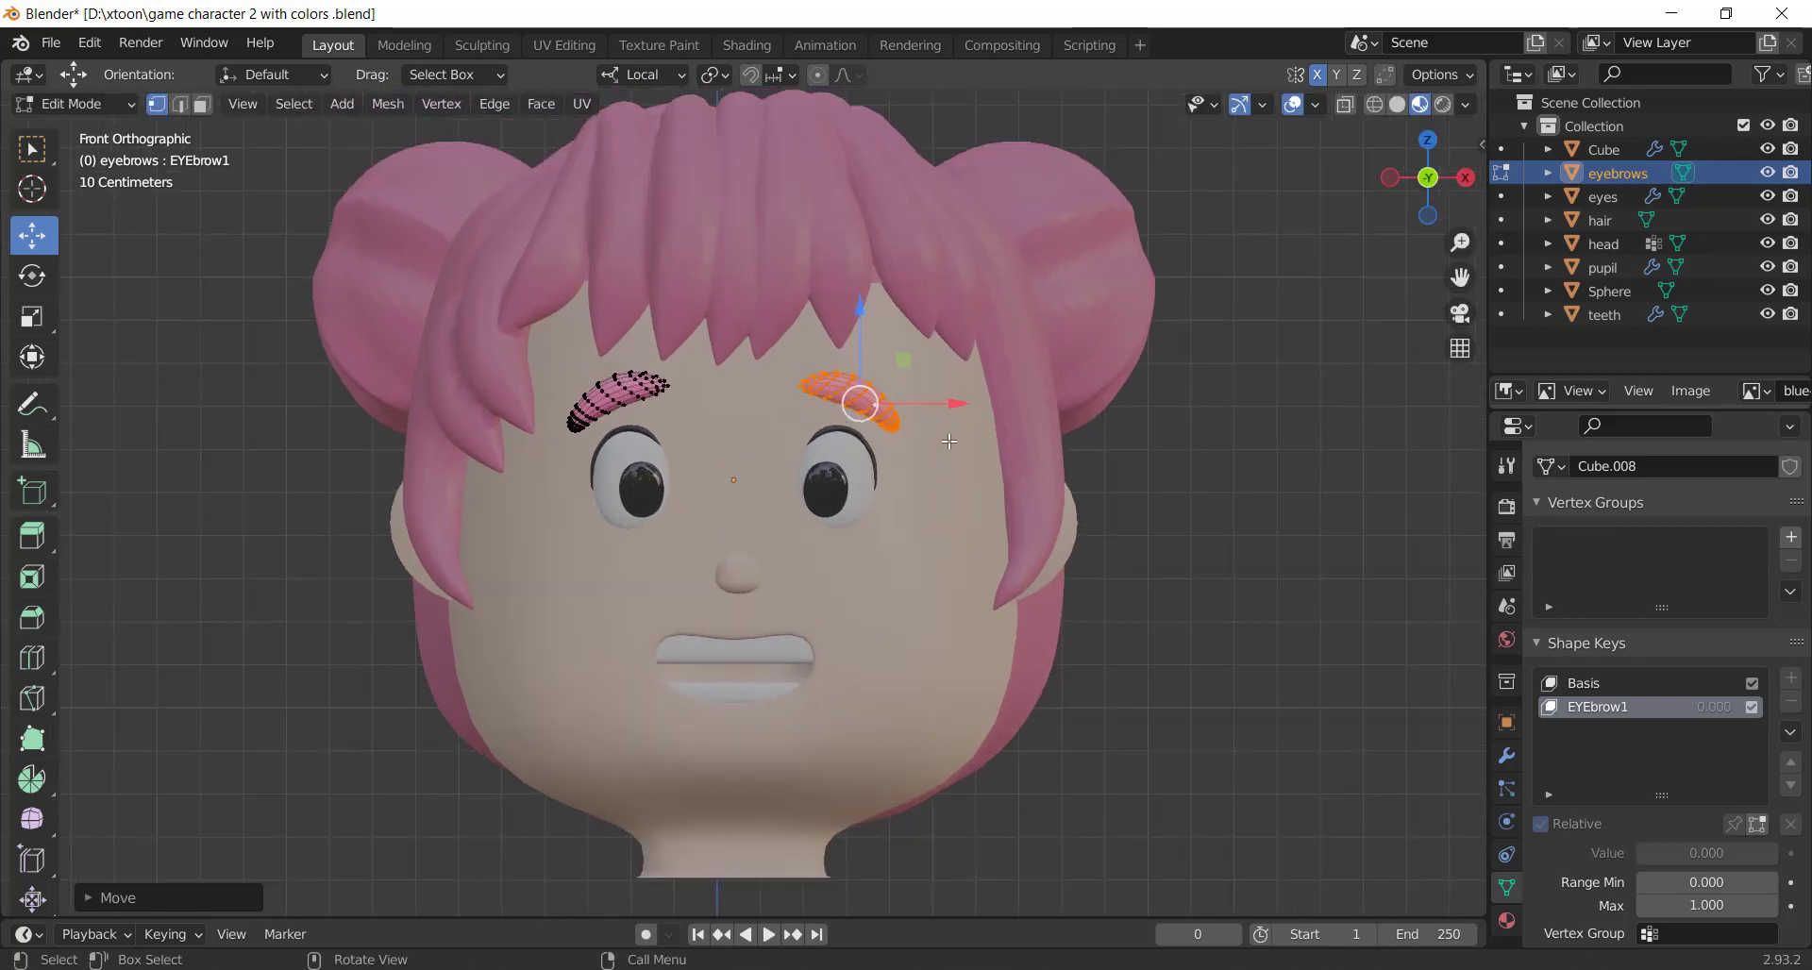
key("Tab")
left_click_drag(1707, 853, 1707, 852)
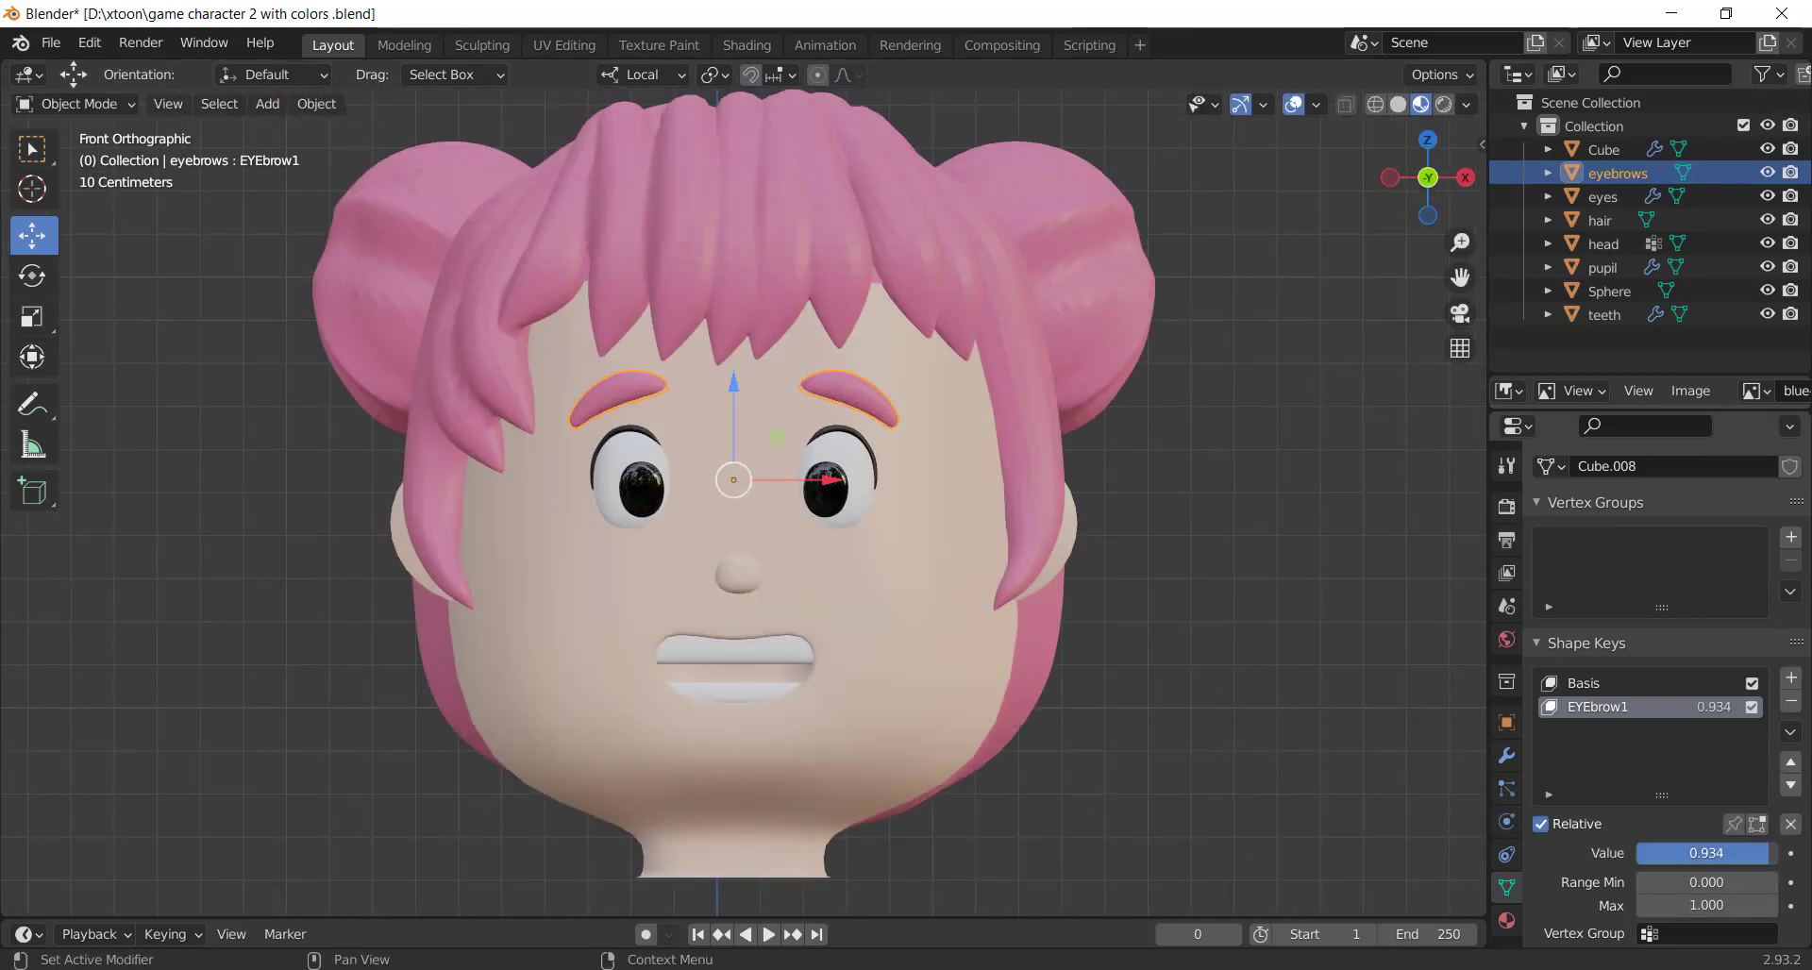
Add the eyebrow2 shape key and lower the right brow with X-mirror enabled
left_click(1791, 678)
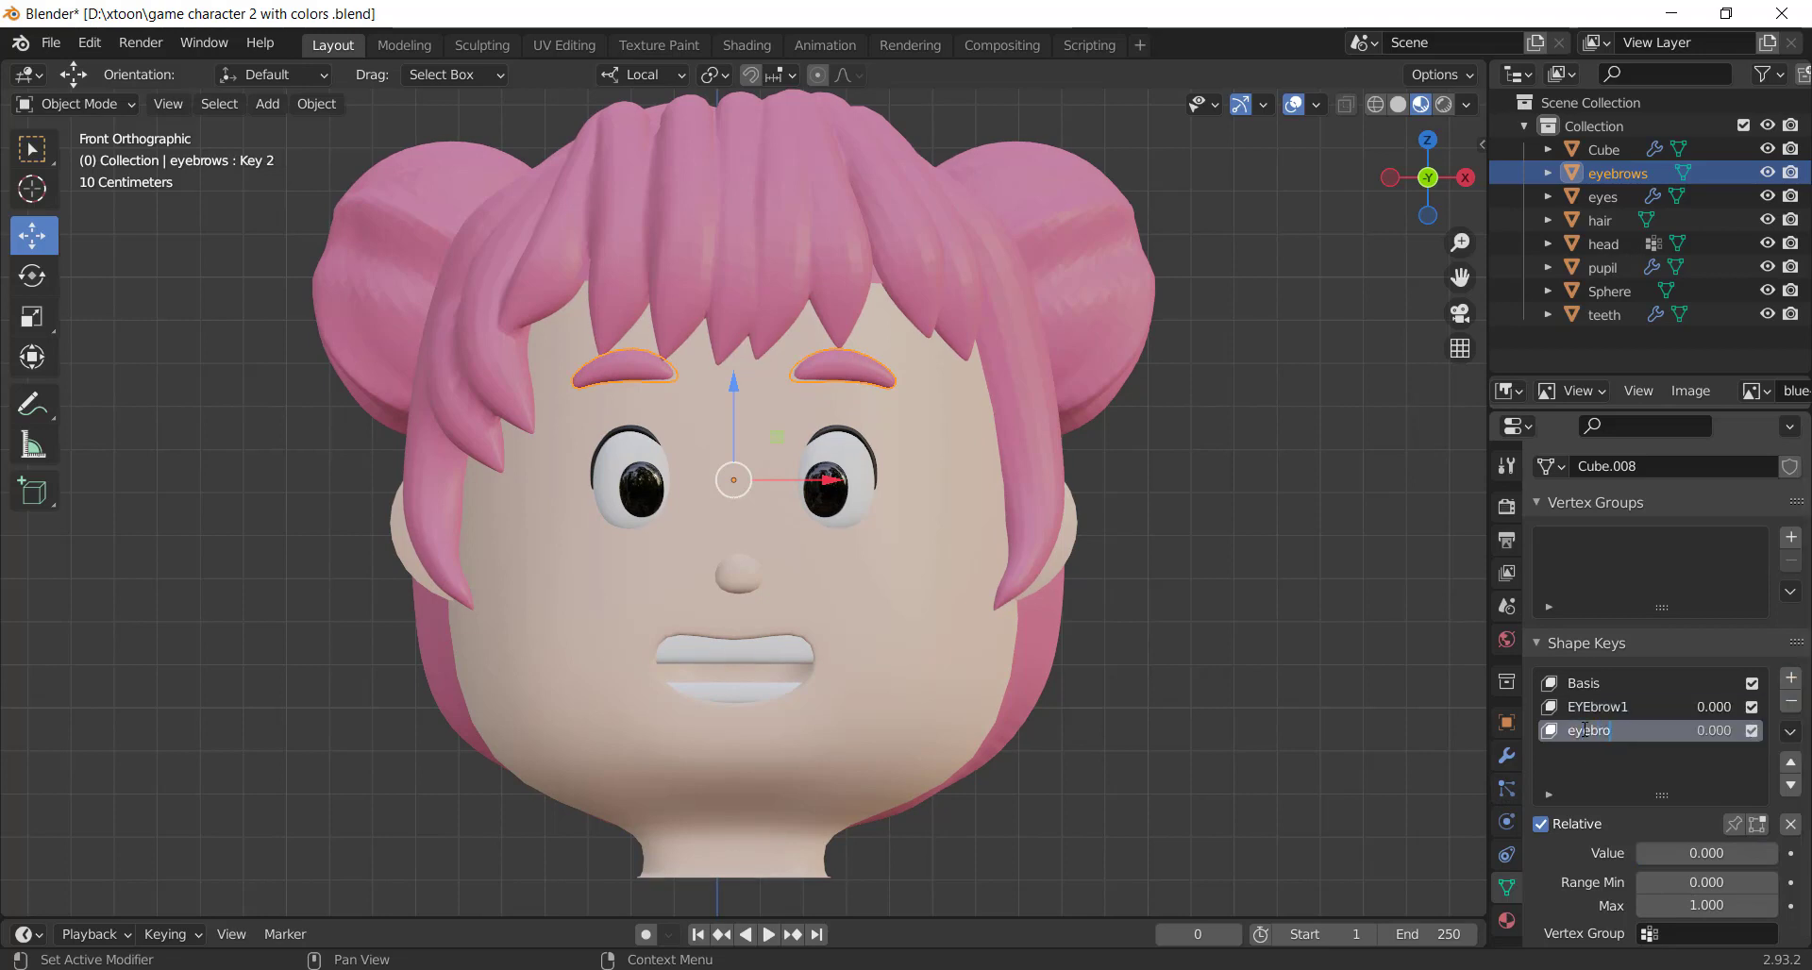
key("Tab")
left_click(1319, 75)
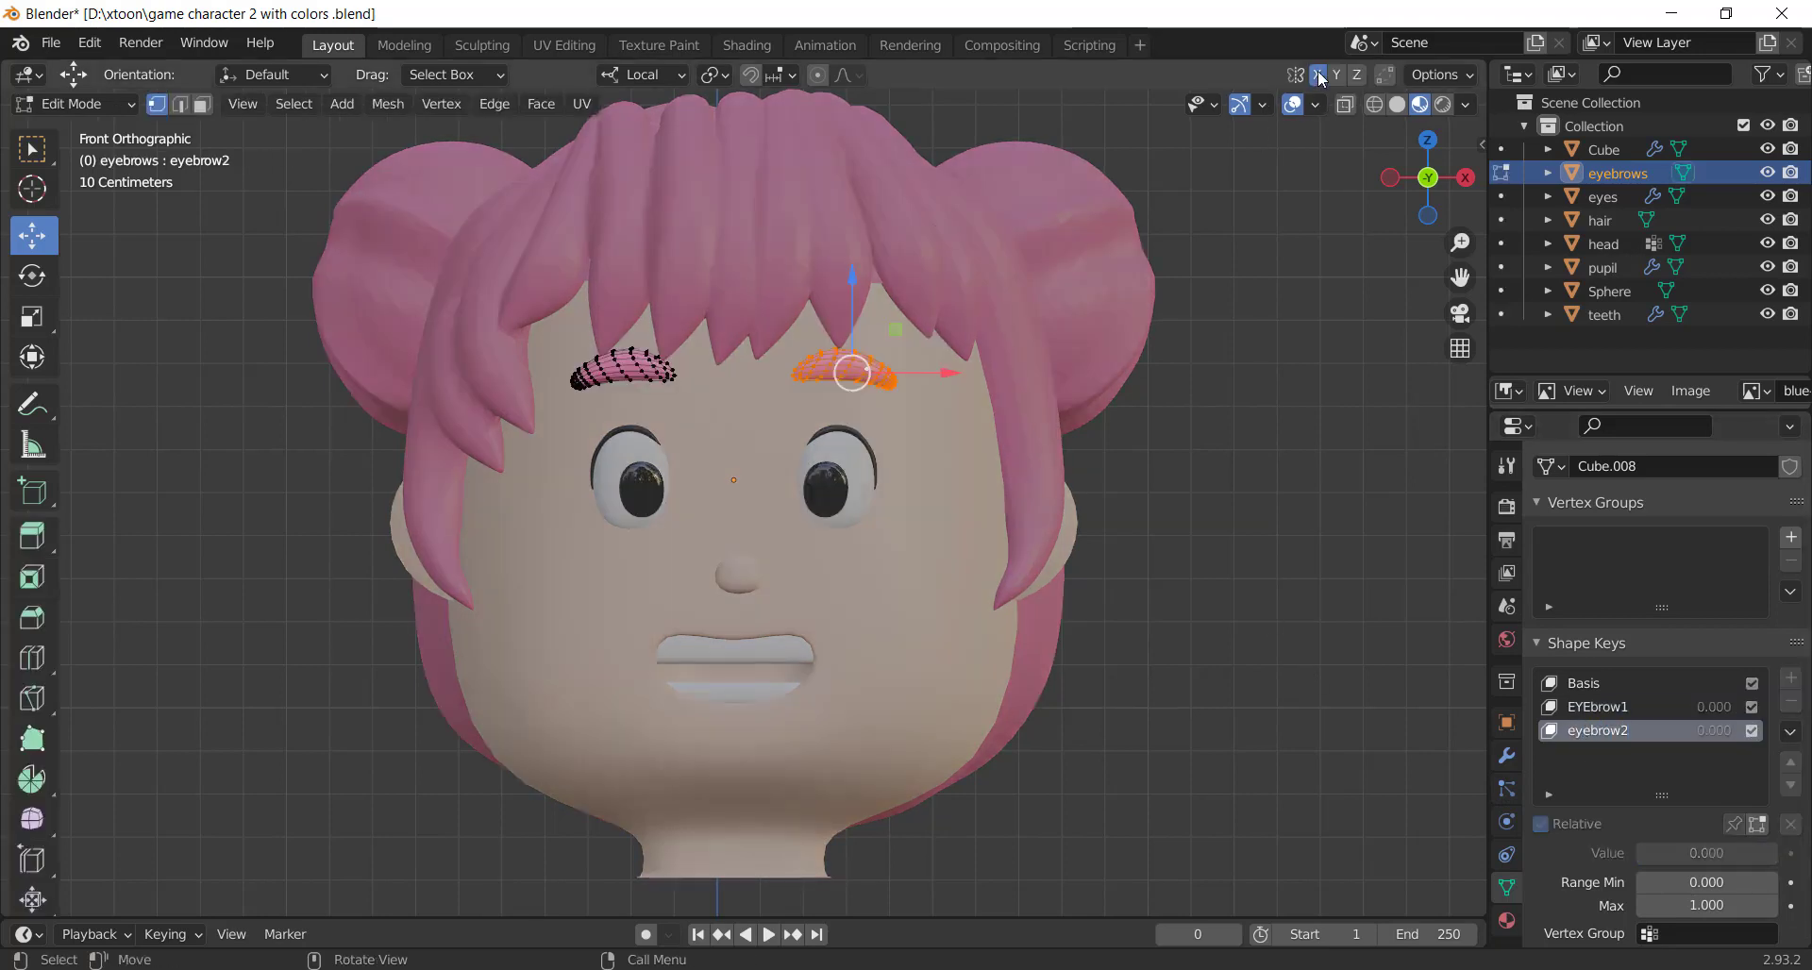
left_click_drag(858, 265, 859, 315)
Fine-tune the right brow's lower, flatter position and preview eyebrow2 at 0.467
middle_click_drag(859, 314, 799, 451)
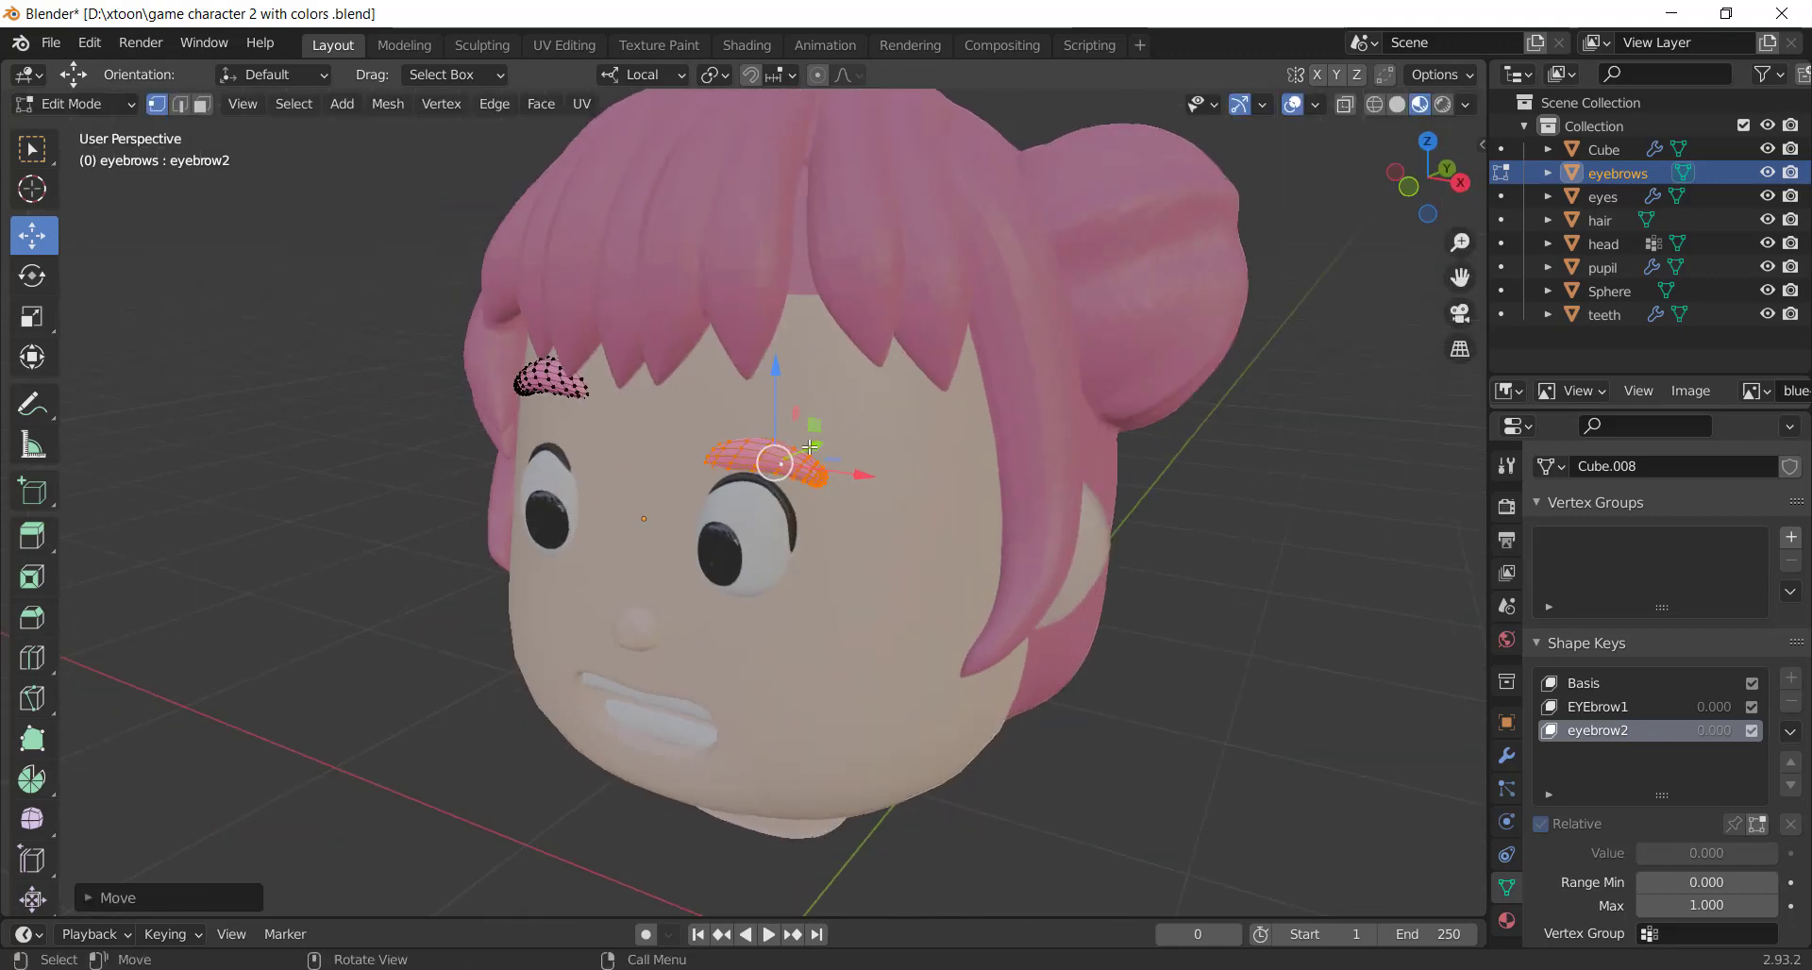
key("g")
key("Escape")
key("KP_1")
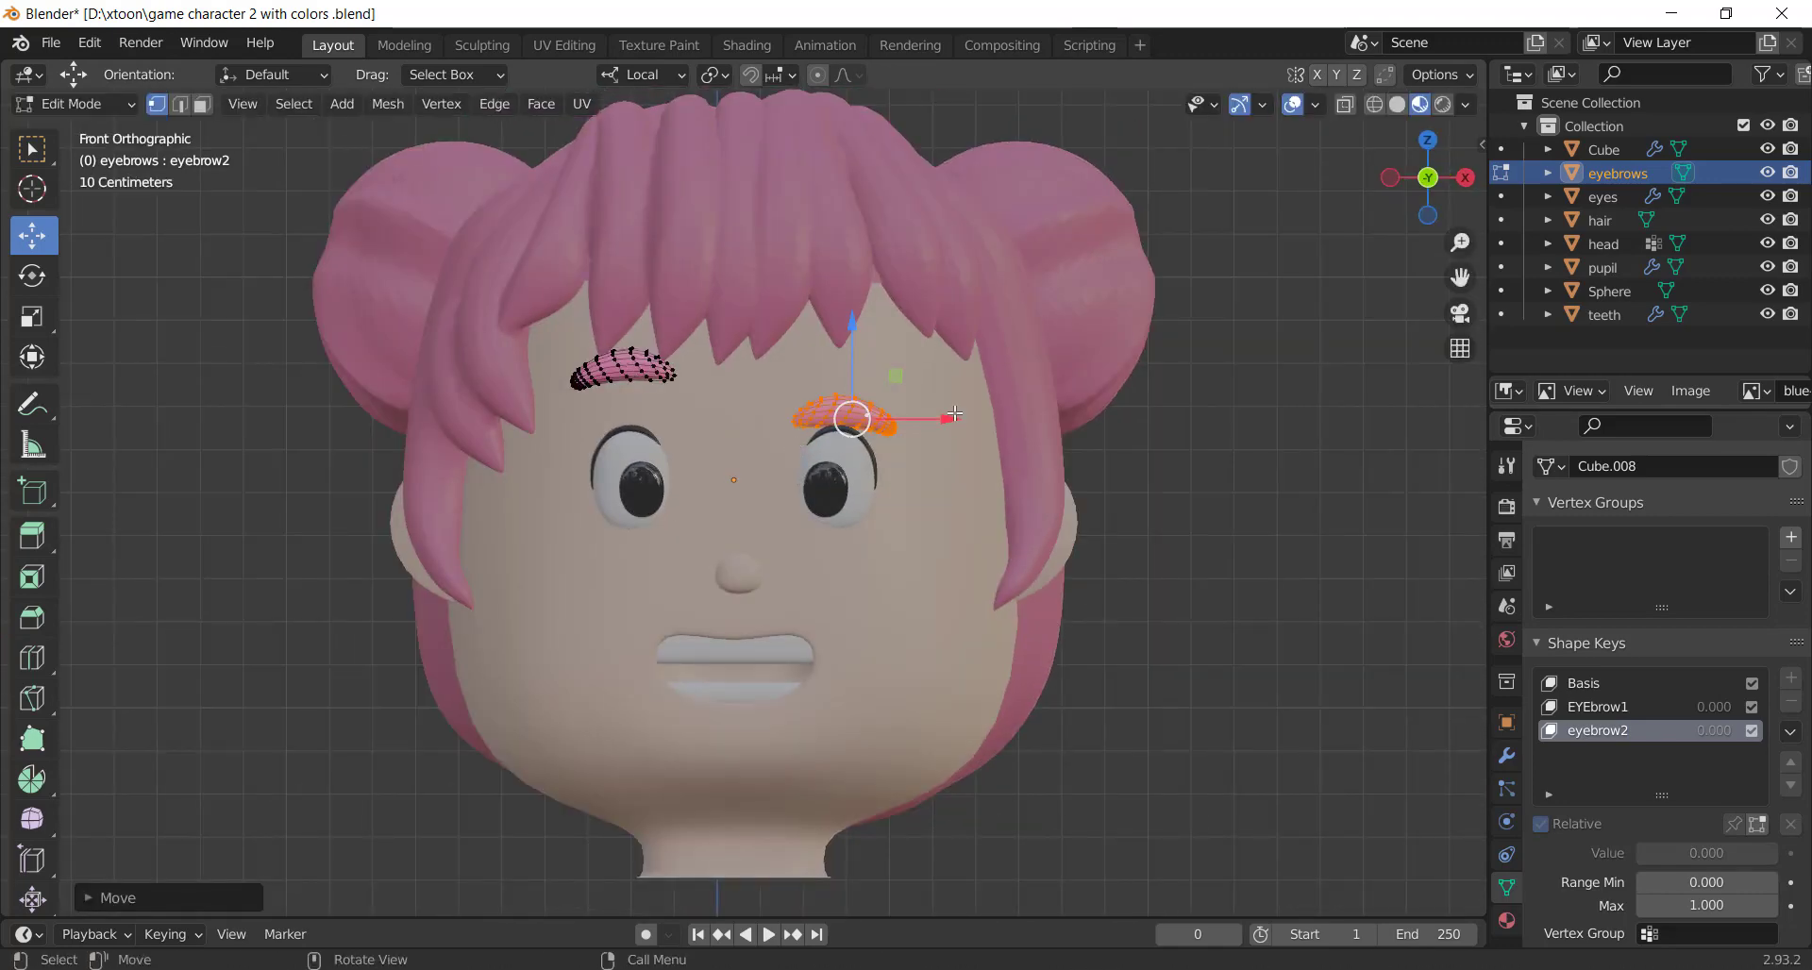
left_click_drag(954, 414, 959, 456)
left_click_drag(854, 377, 854, 364)
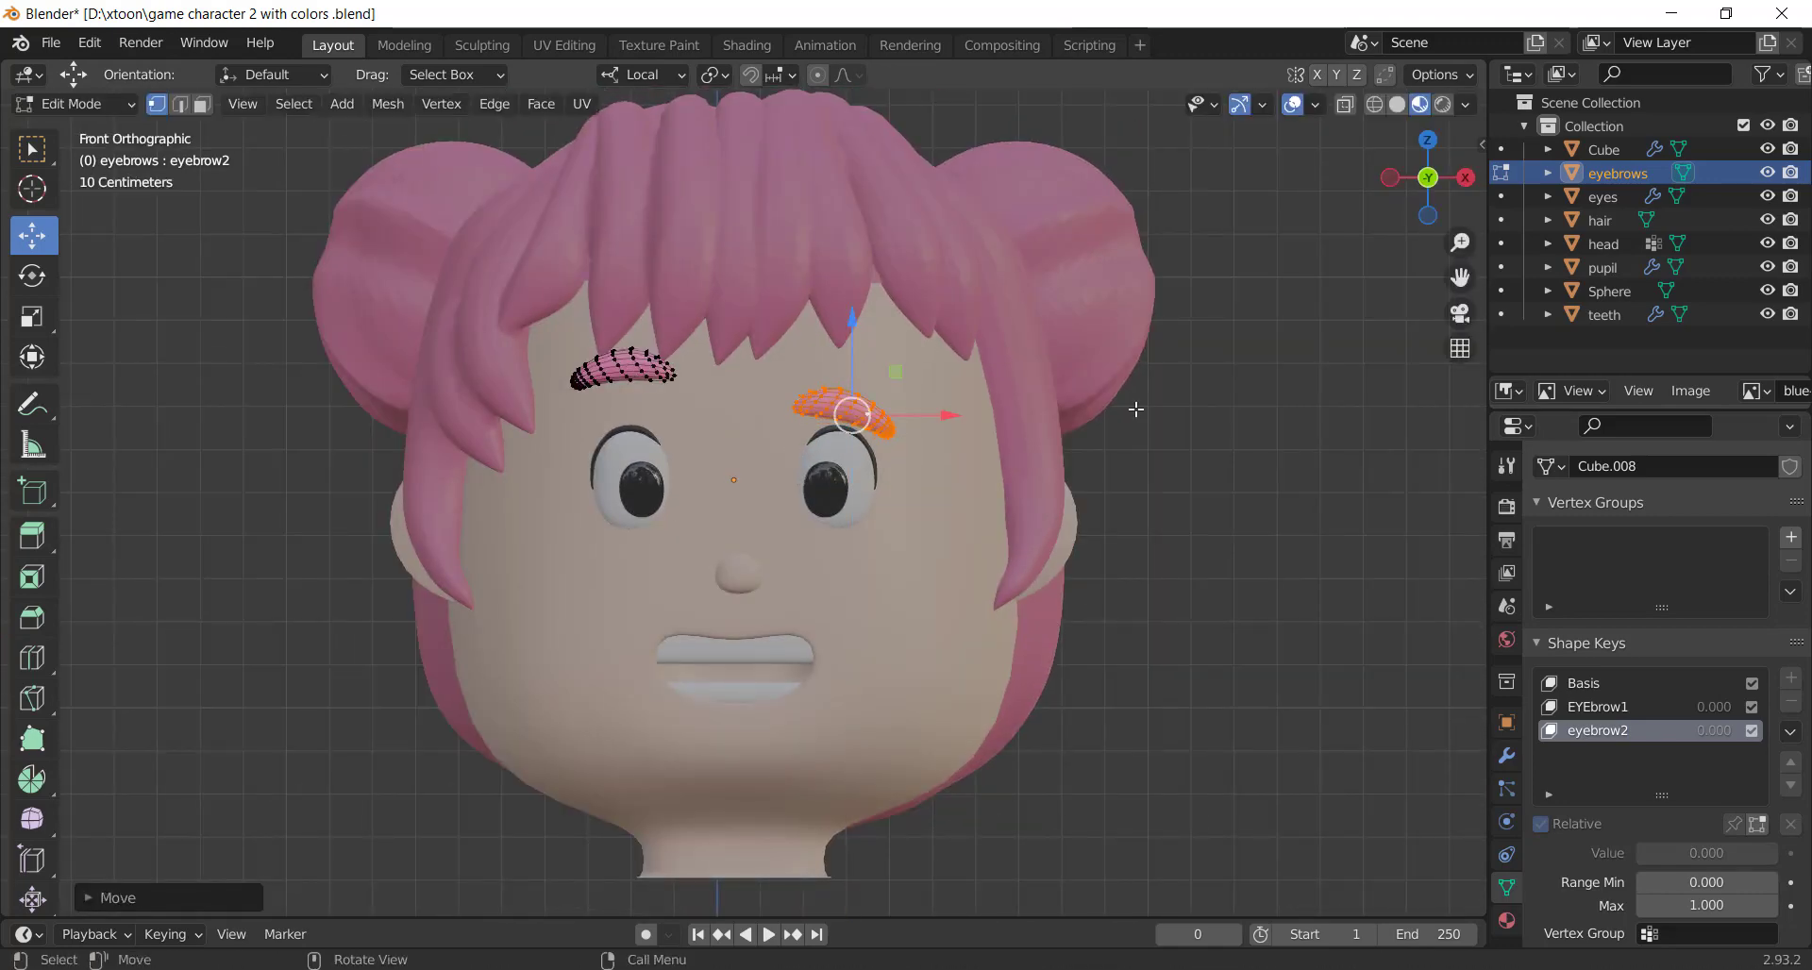
key("Tab")
mouse_move(1650, 853)
left_mouse_down()
mouse_move(1779, 853)
mouse_move(1637, 854)
left_mouse_up()
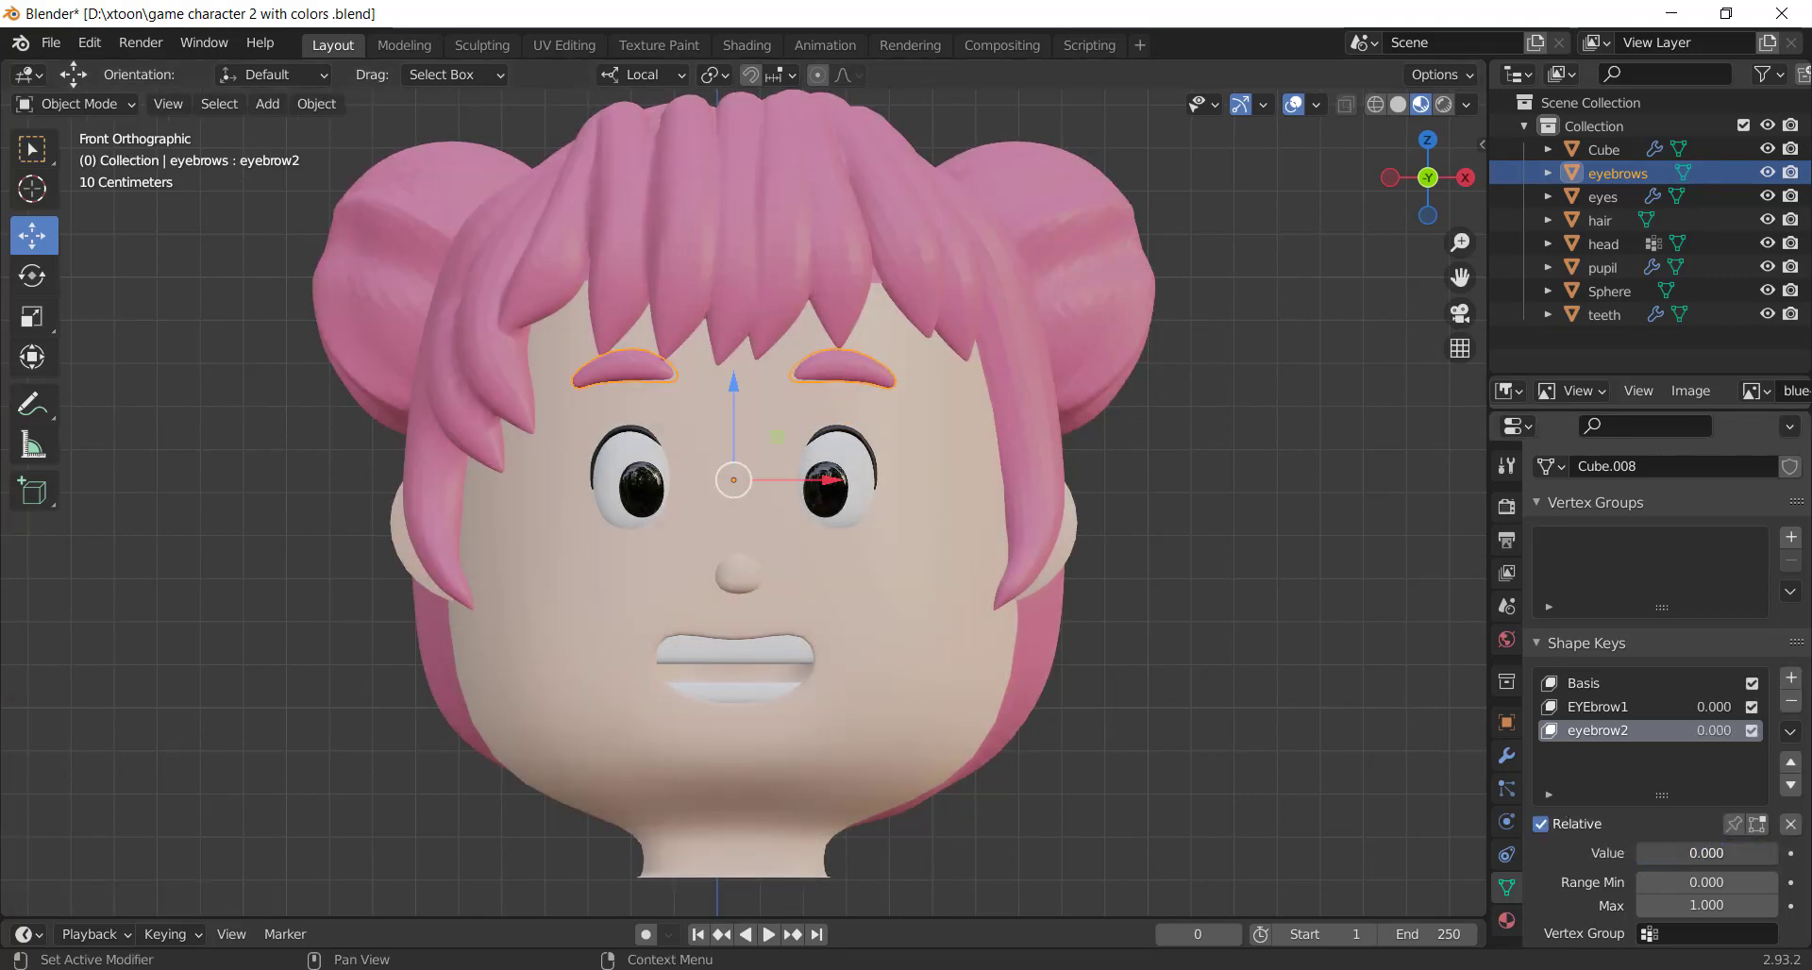
Add the eyebrow3 shape key and rotate the right brow into a slant
left_click(1790, 678)
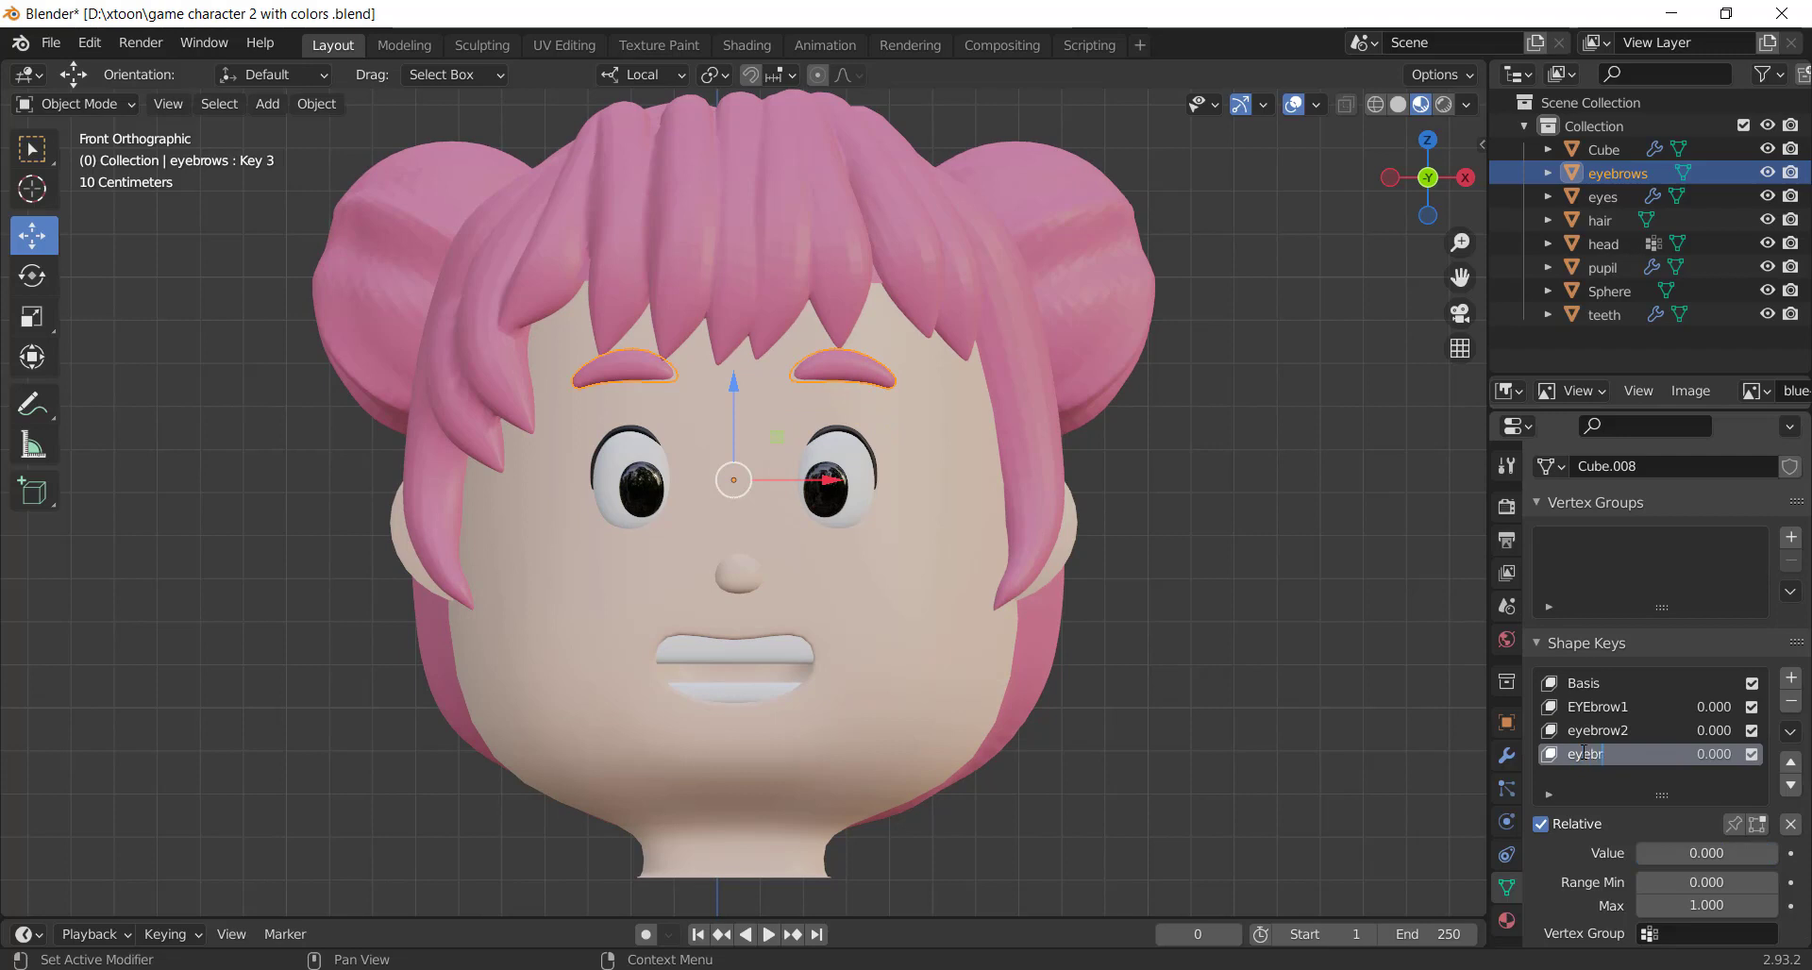
key("Tab")
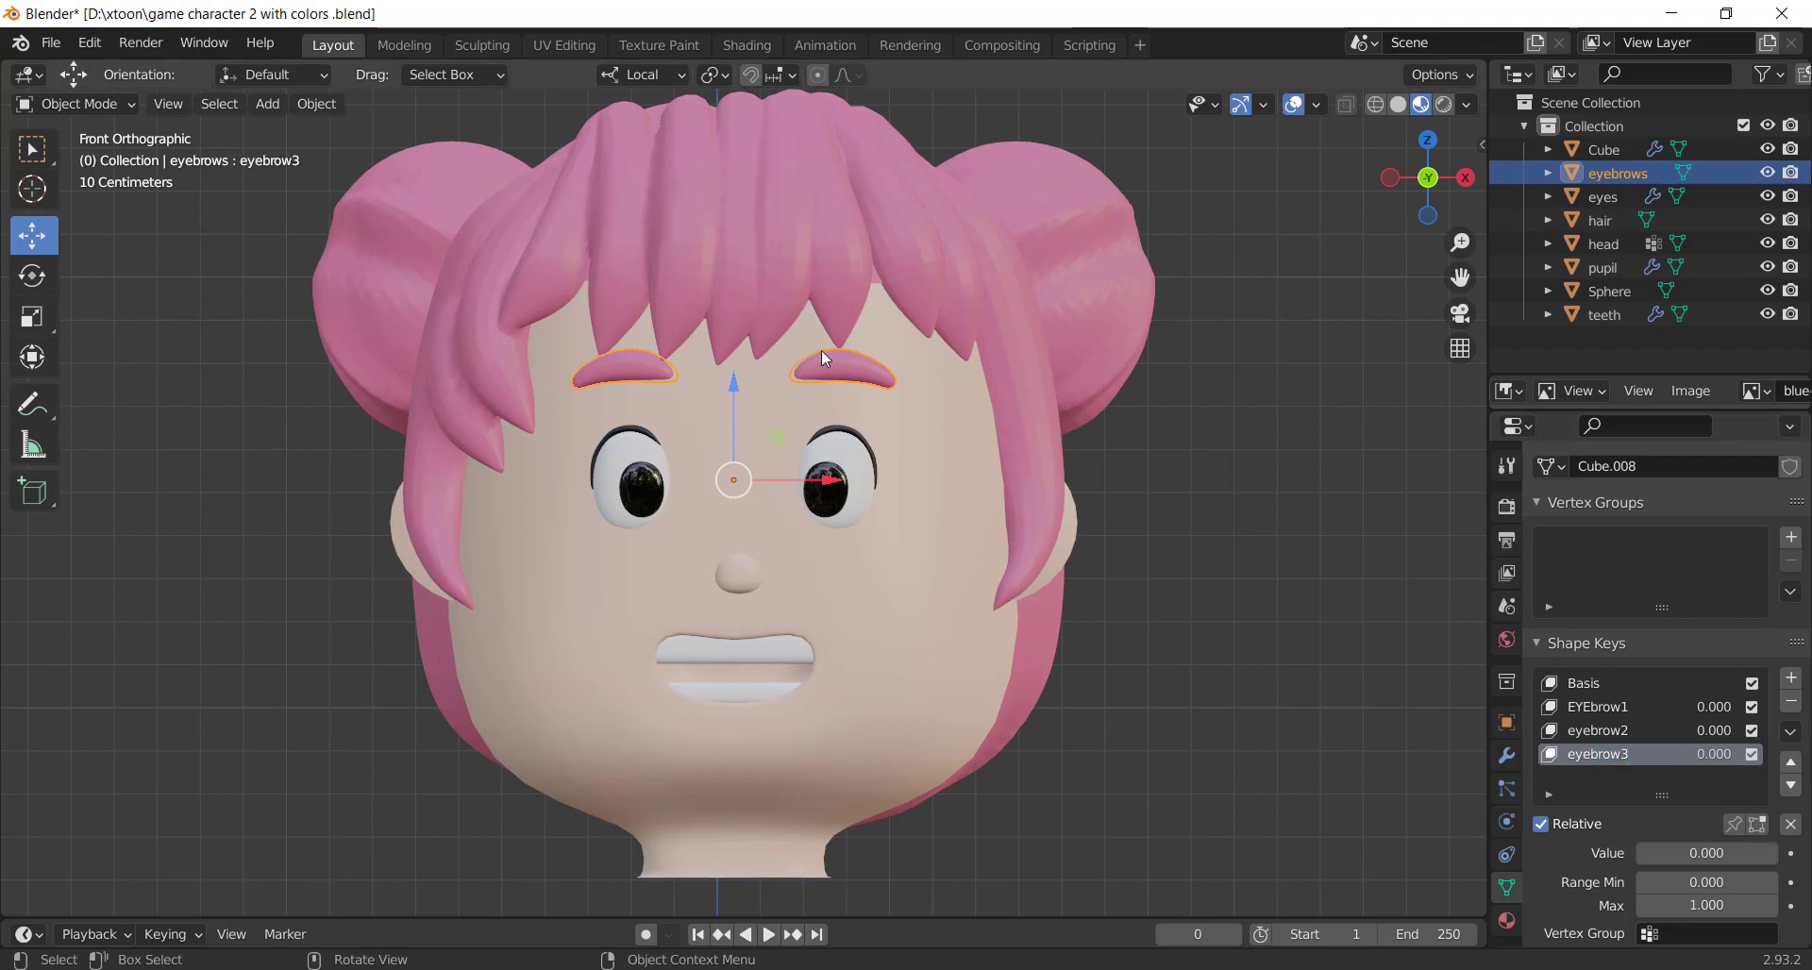
key("r")
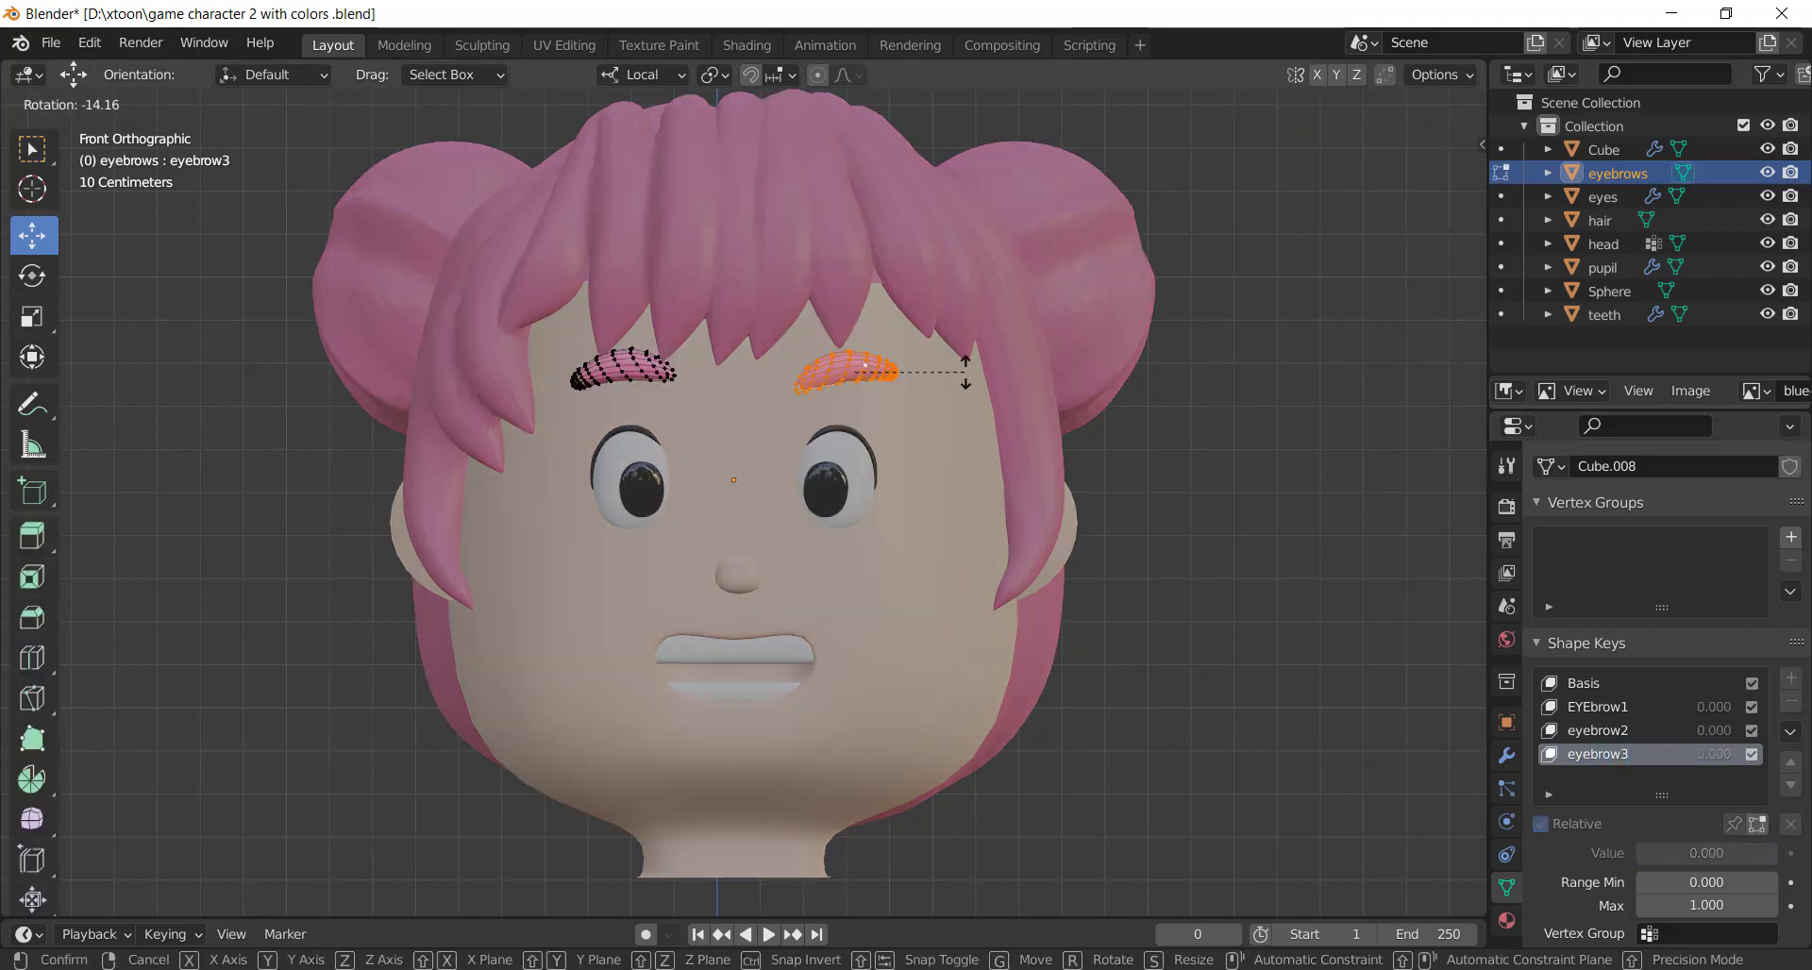
key("Escape")
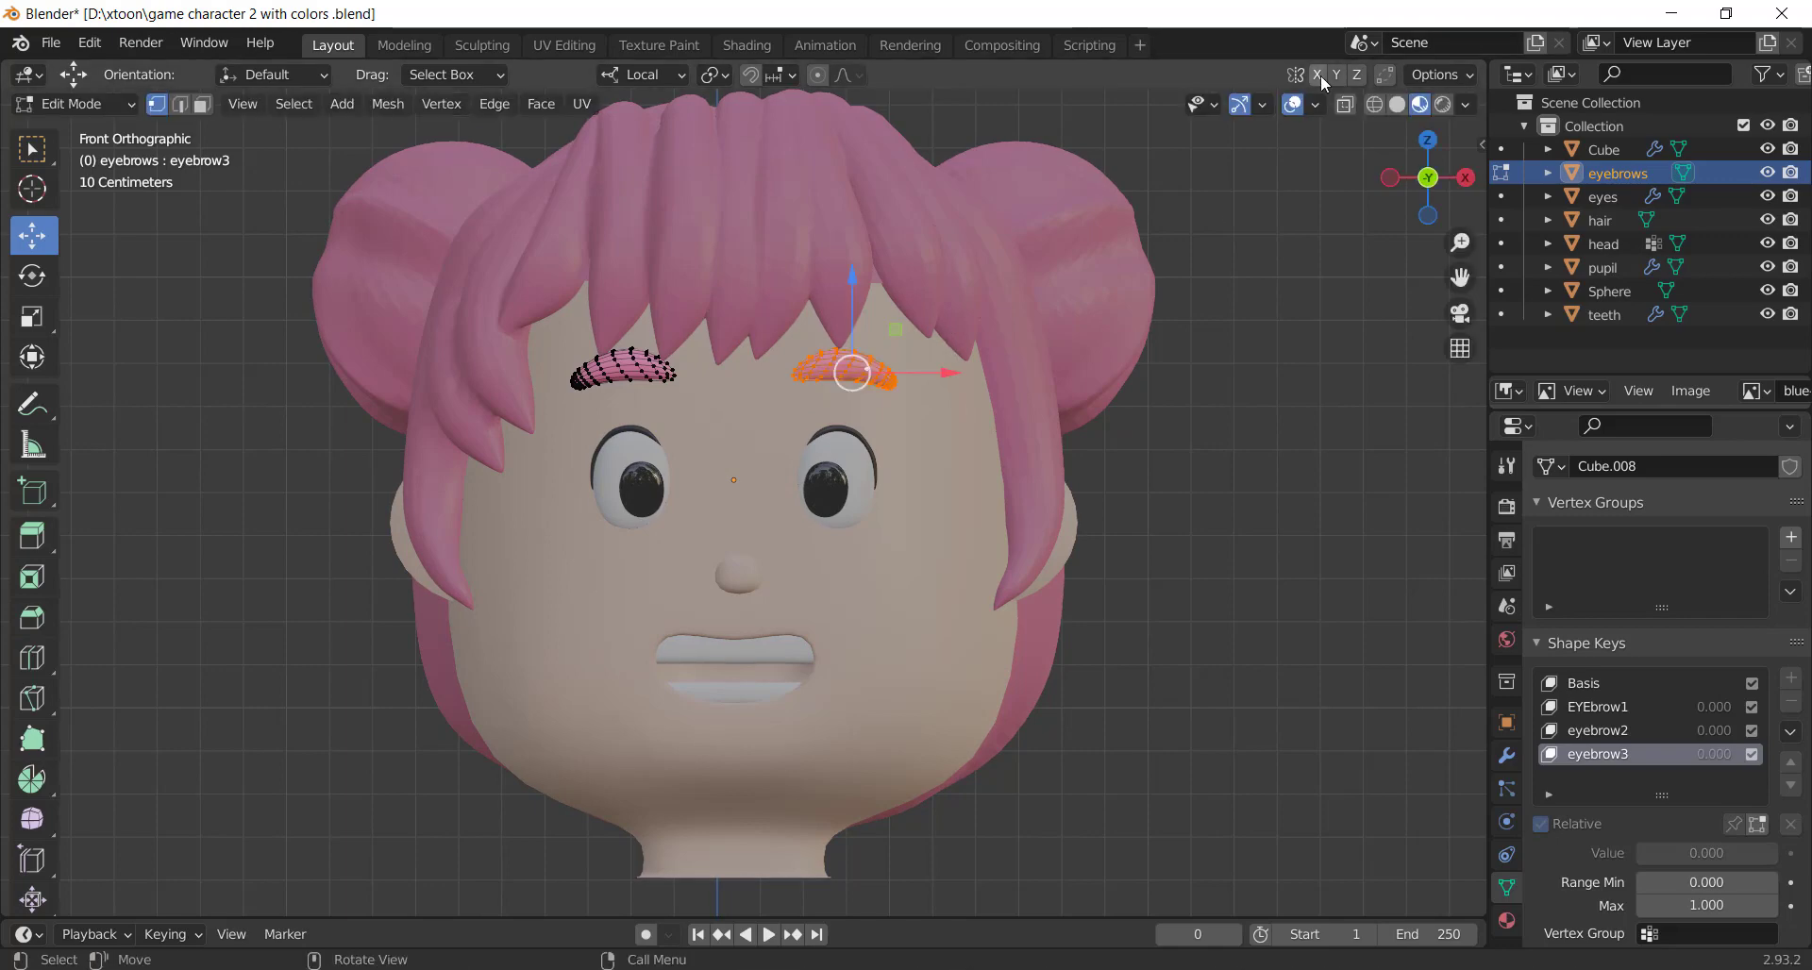
key("r")
left_click(874, 275)
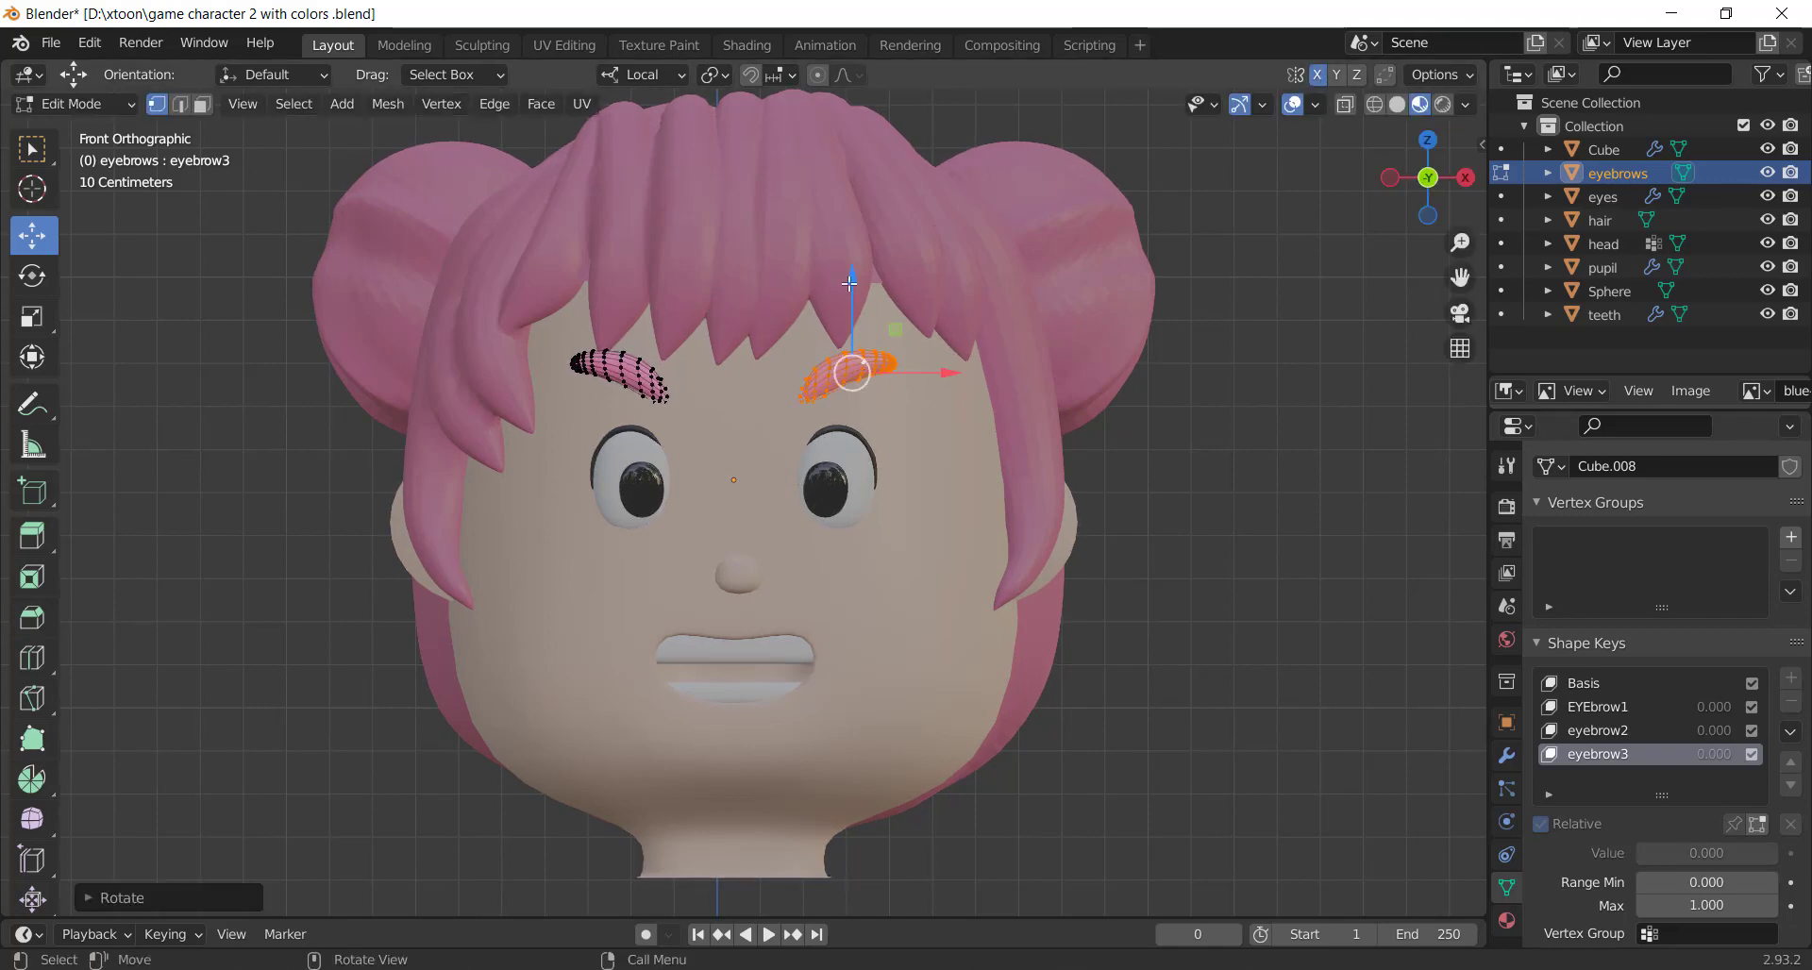
Move the tilted brow vertically, then preview eyebrow3 at 0.987
key("g")
key("z")
left_click(849, 311)
middle_click_drag(849, 311, 942, 387)
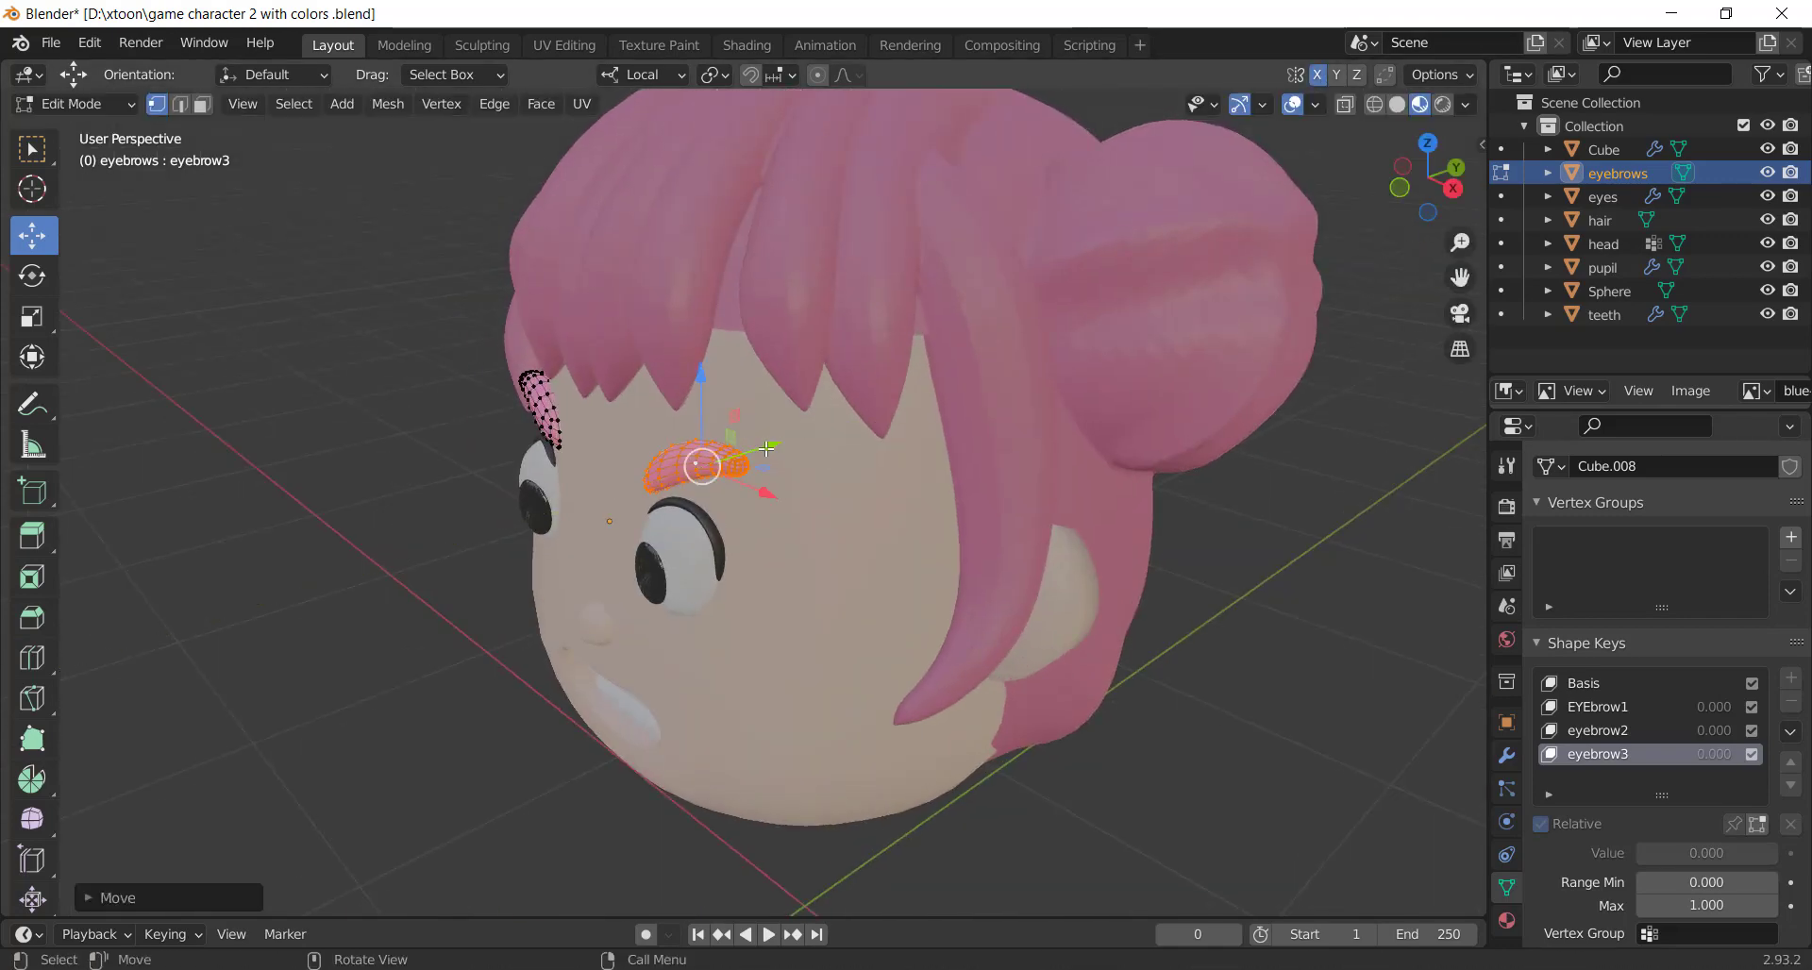
key("KP_1")
scroll(1093, 470, "down", 1)
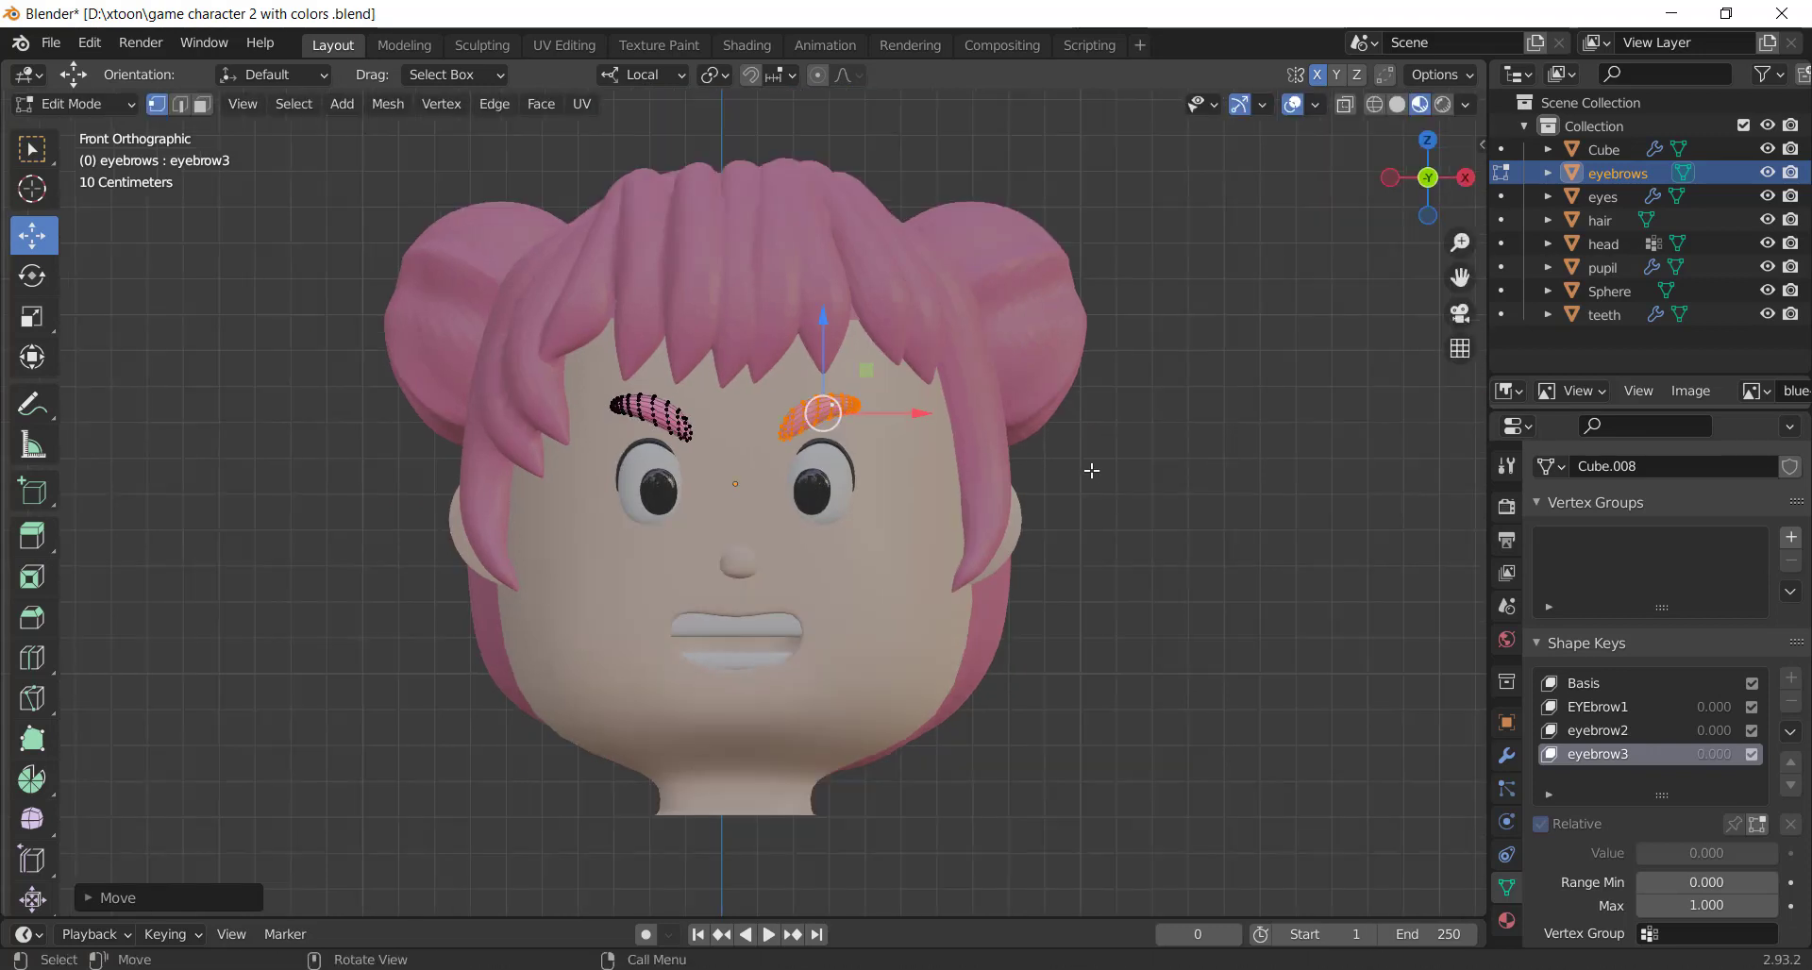
key("Tab")
mouse_move(1690, 853)
left_mouse_down()
mouse_move(1774, 853)
mouse_move(1643, 854)
left_mouse_up()
scroll(942, 358, "up", 1)
Save the Blender file
scroll(921, 406, "up", 1)
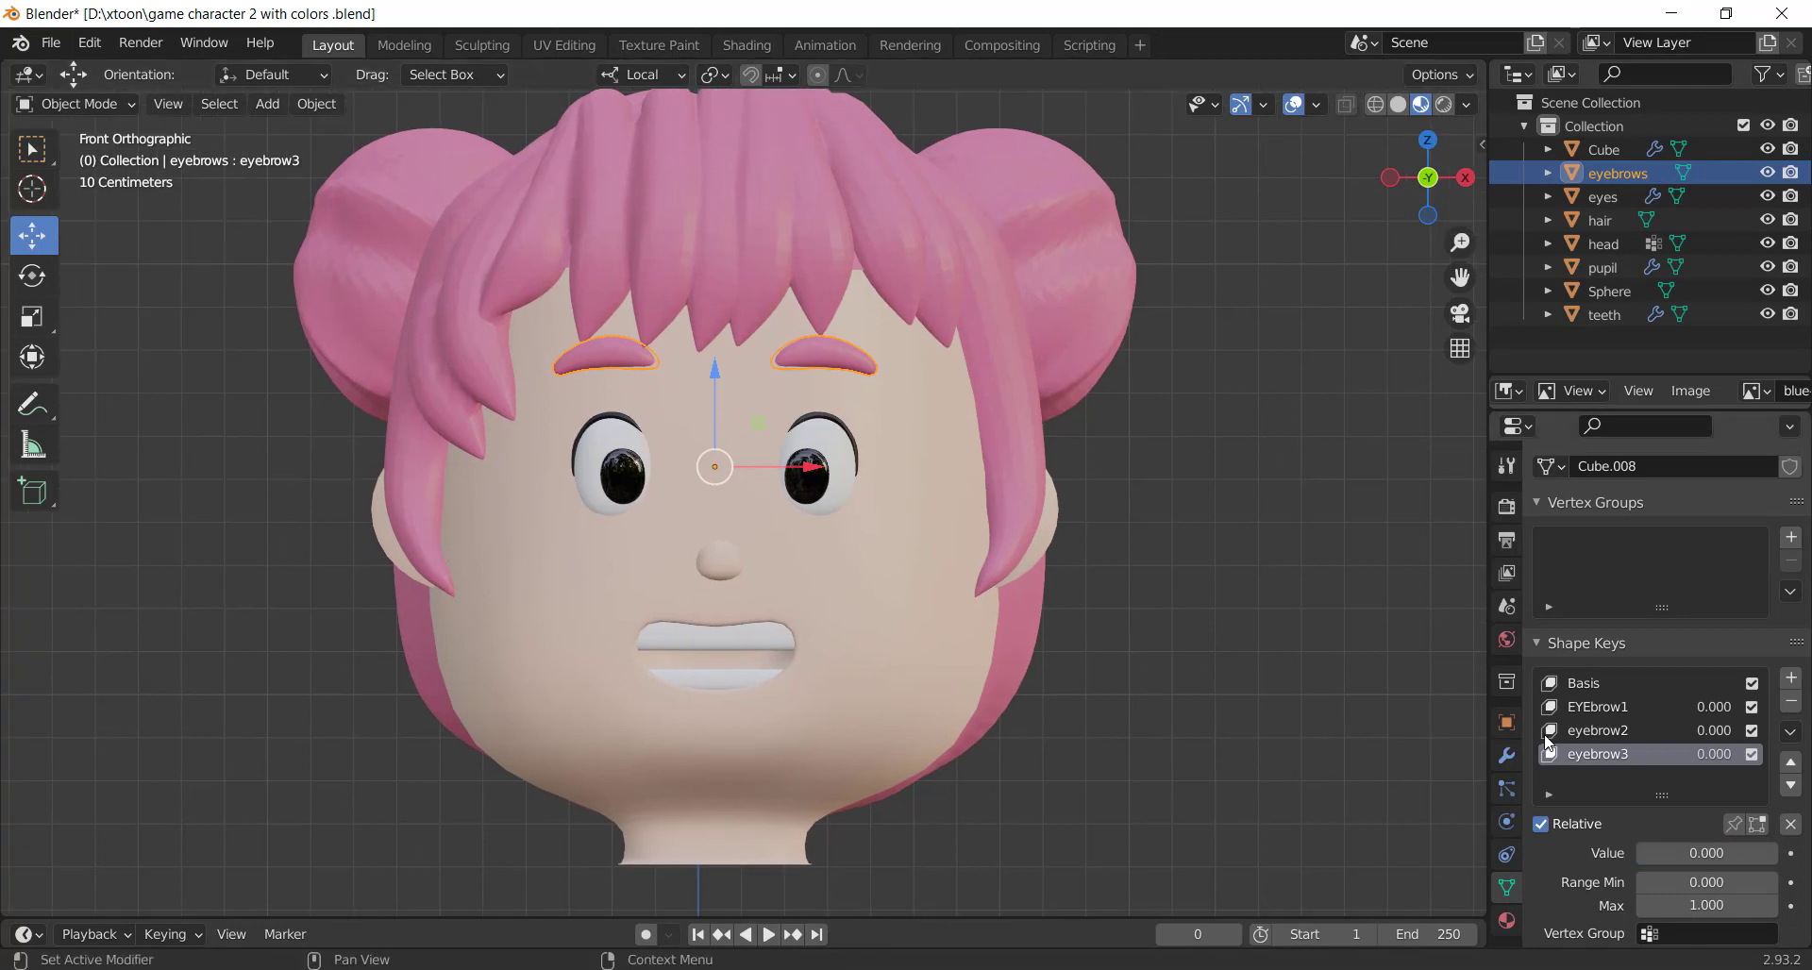
scroll(1010, 496, "down", 1)
scroll(955, 468, "up", 1)
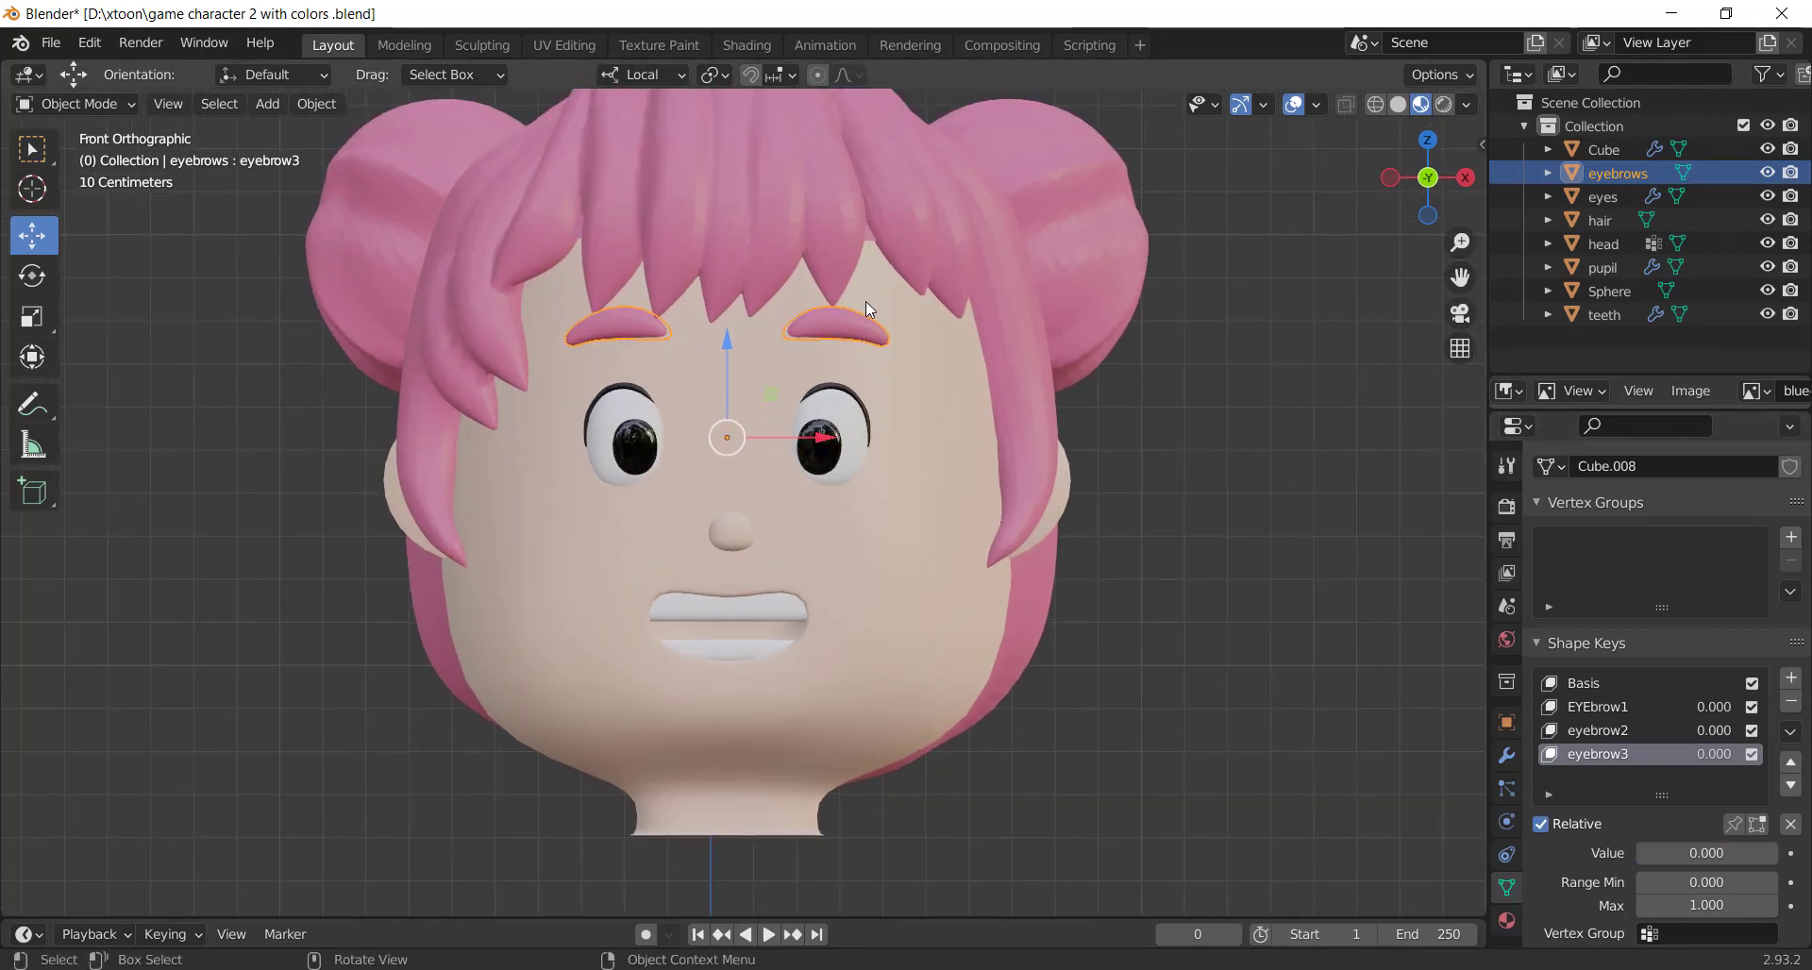
scroll(867, 307, "down", 1)
key("ctrl+s")
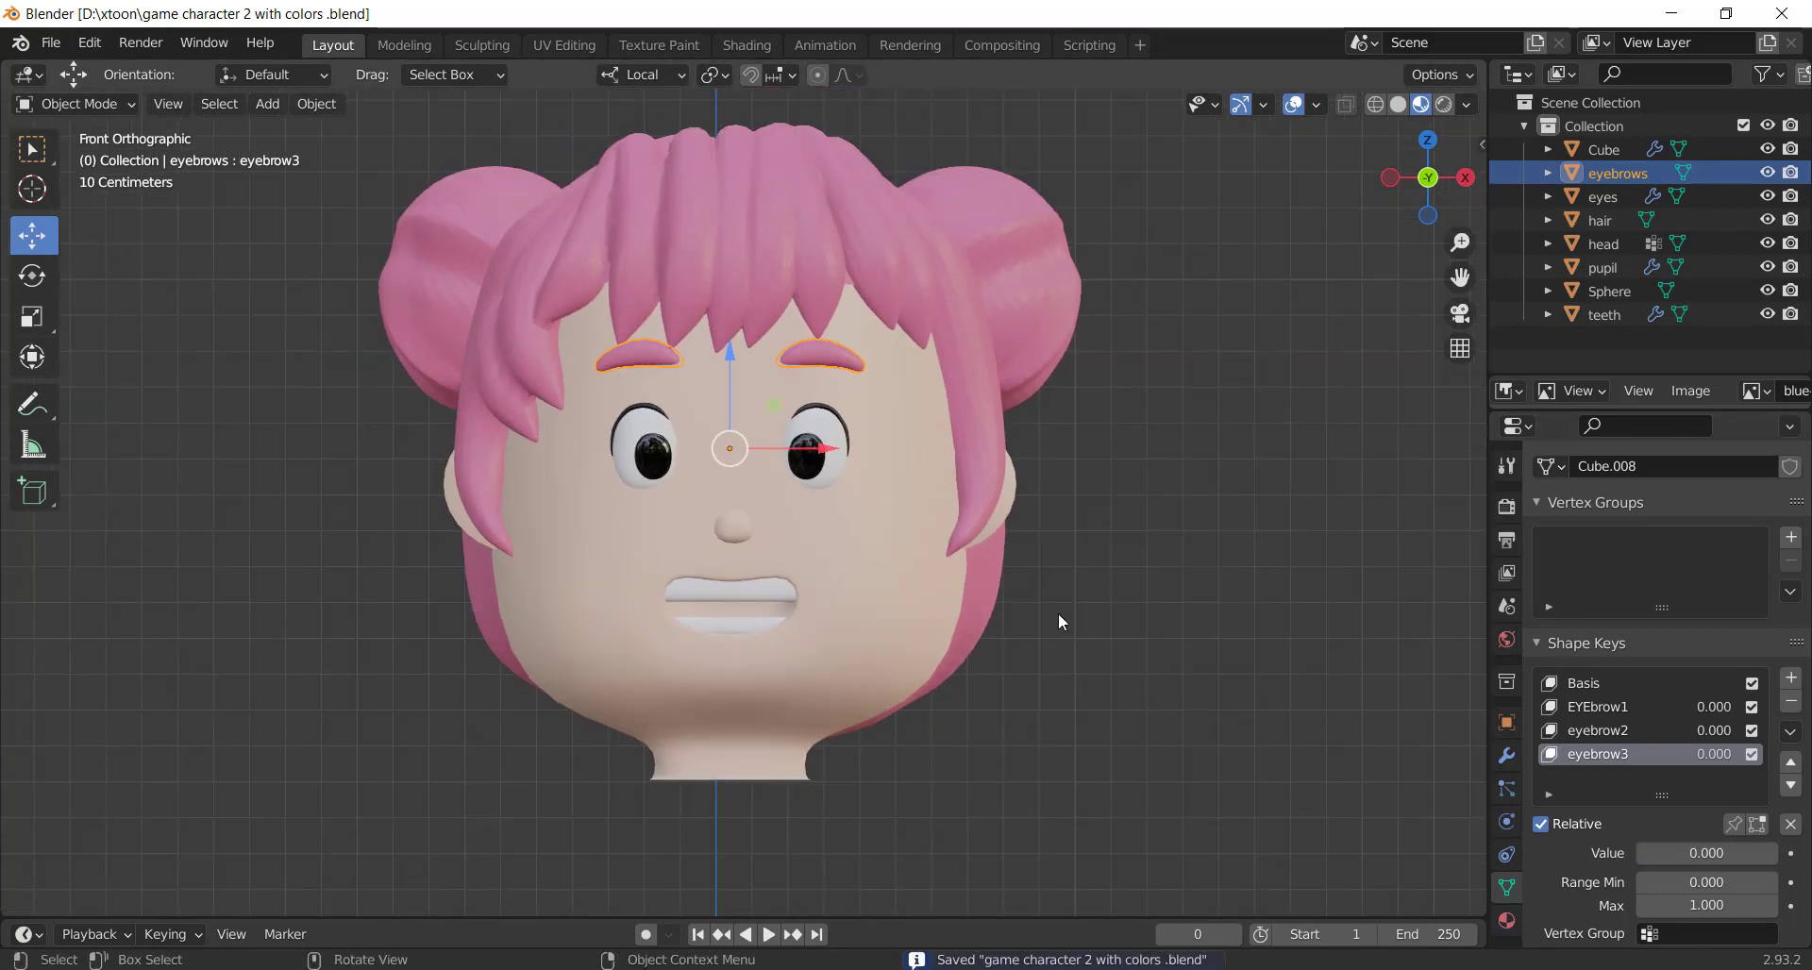
Add a fourth eyebrow shape key, eyebrow4, and move the right brow vertically
left_click(1598, 708)
left_click(1791, 679)
type("eyebrow4")
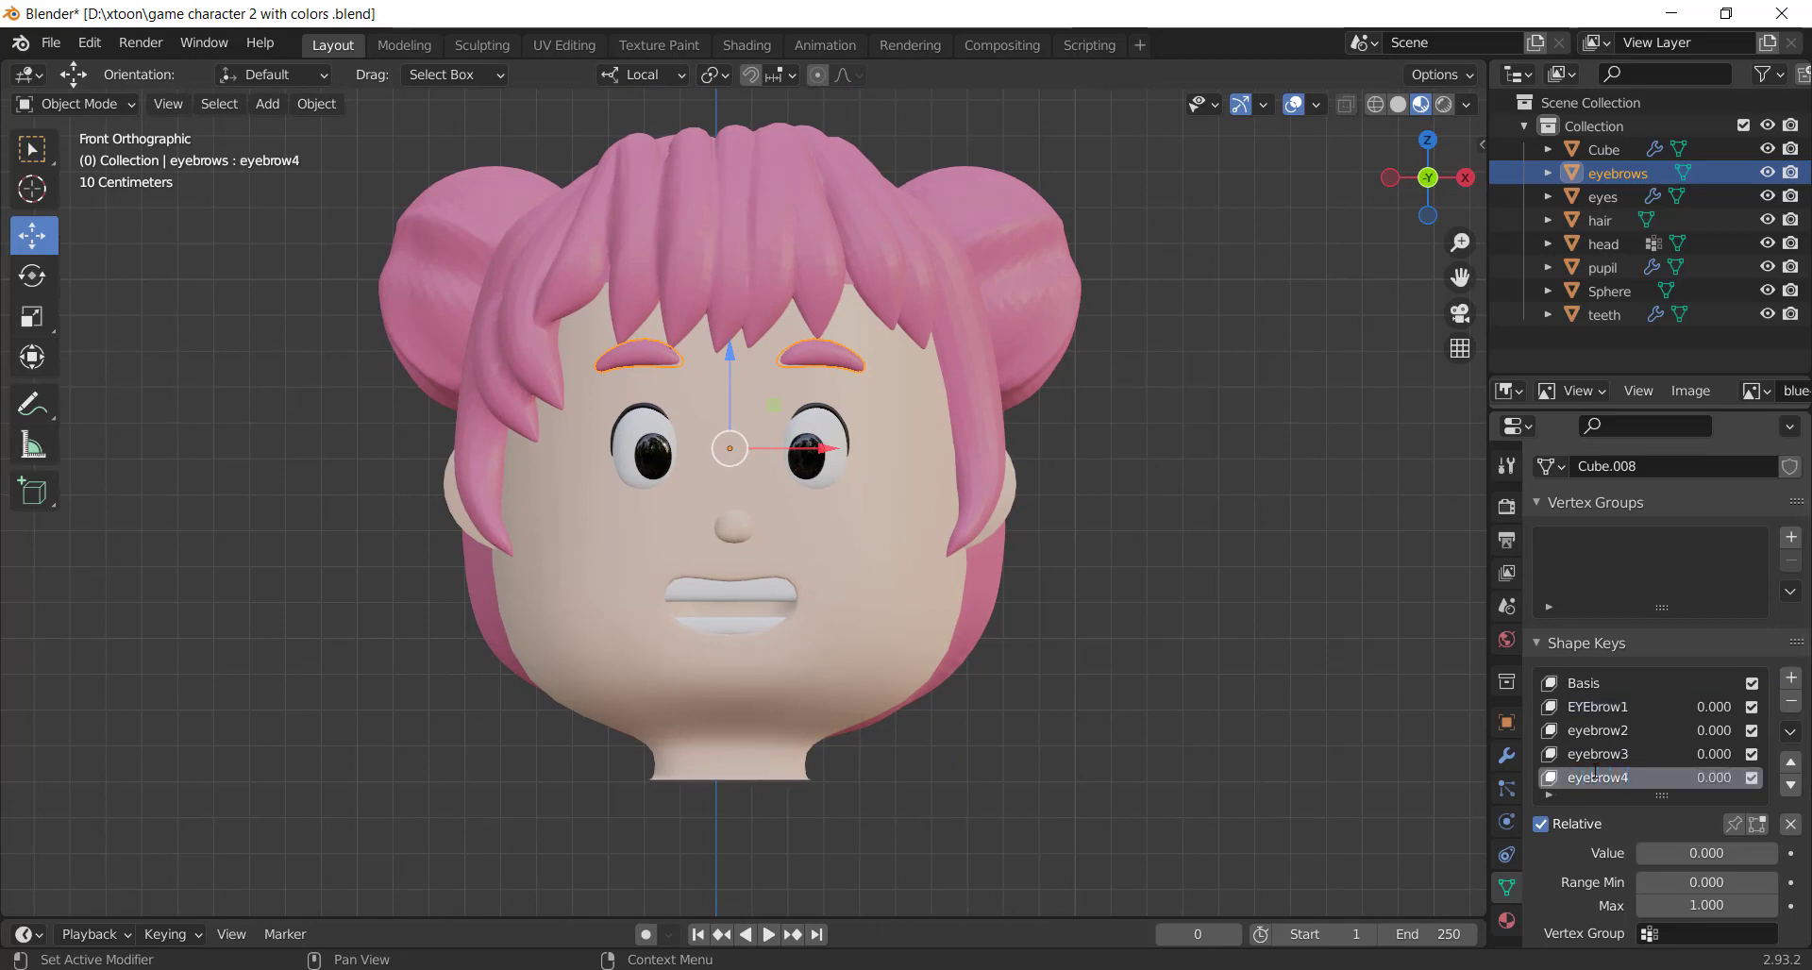
key("Tab")
scroll(856, 298, "up", 2)
key("g")
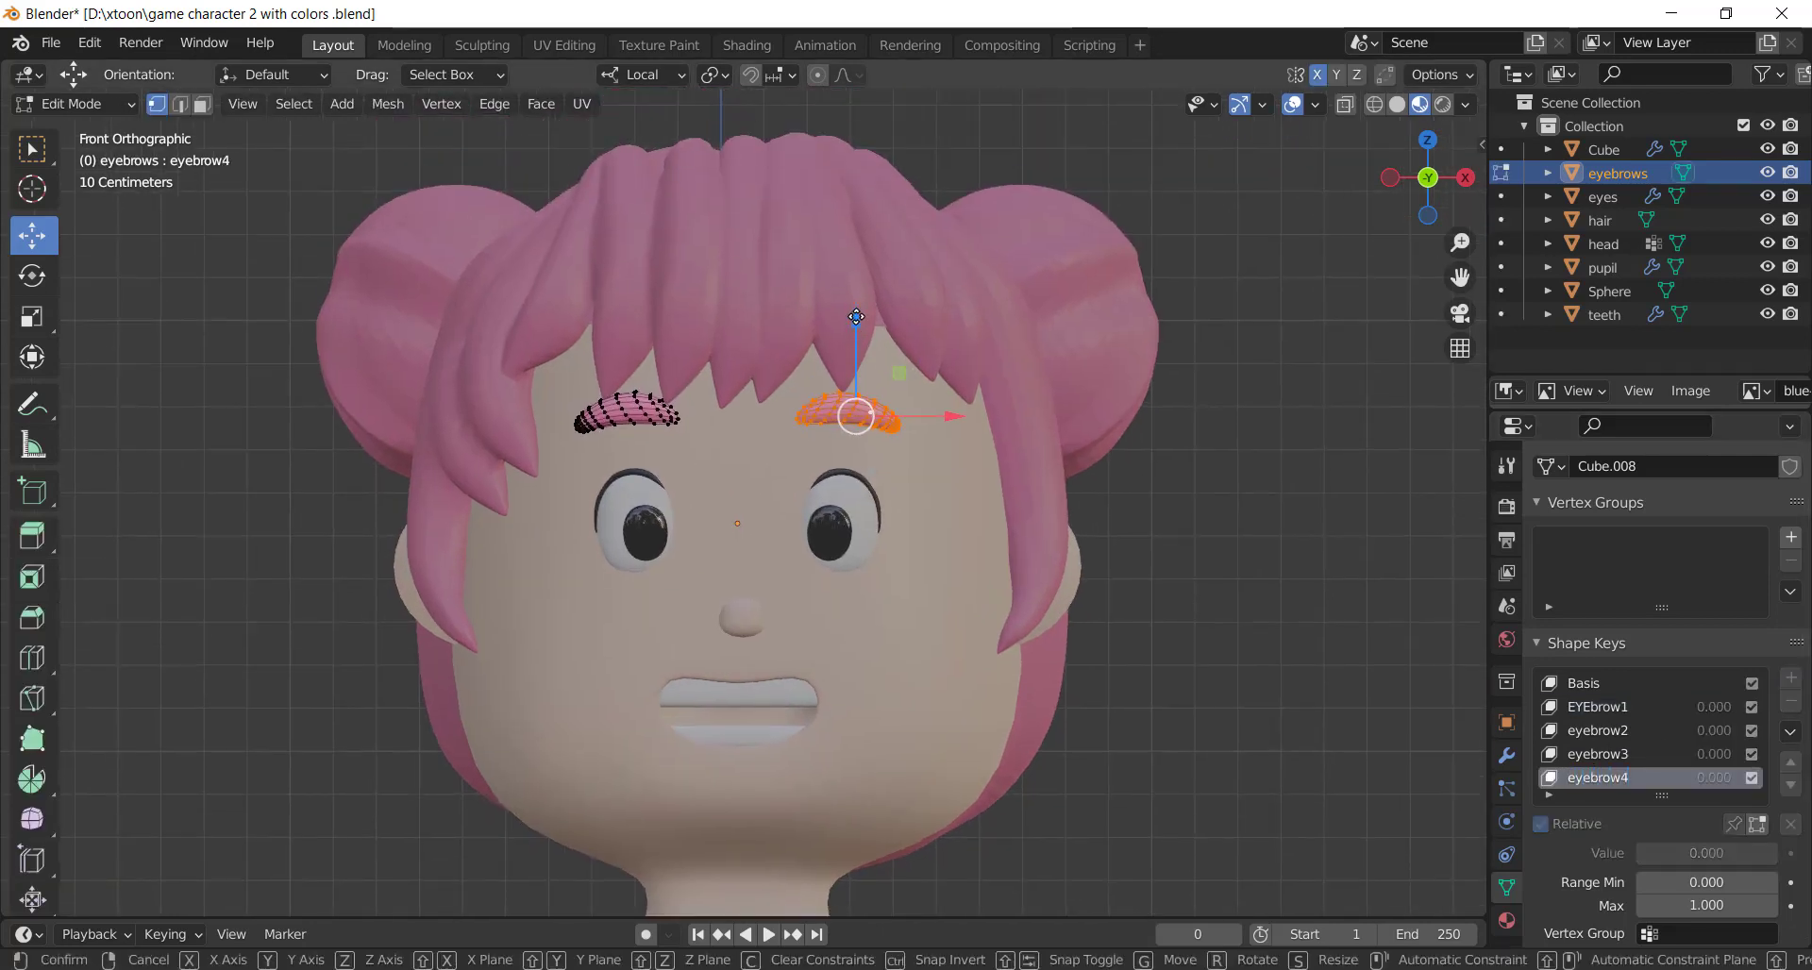
key("z")
left_click(857, 298)
Rotate and reposition the right brow, then preview eyebrow4 and reset it
key("r")
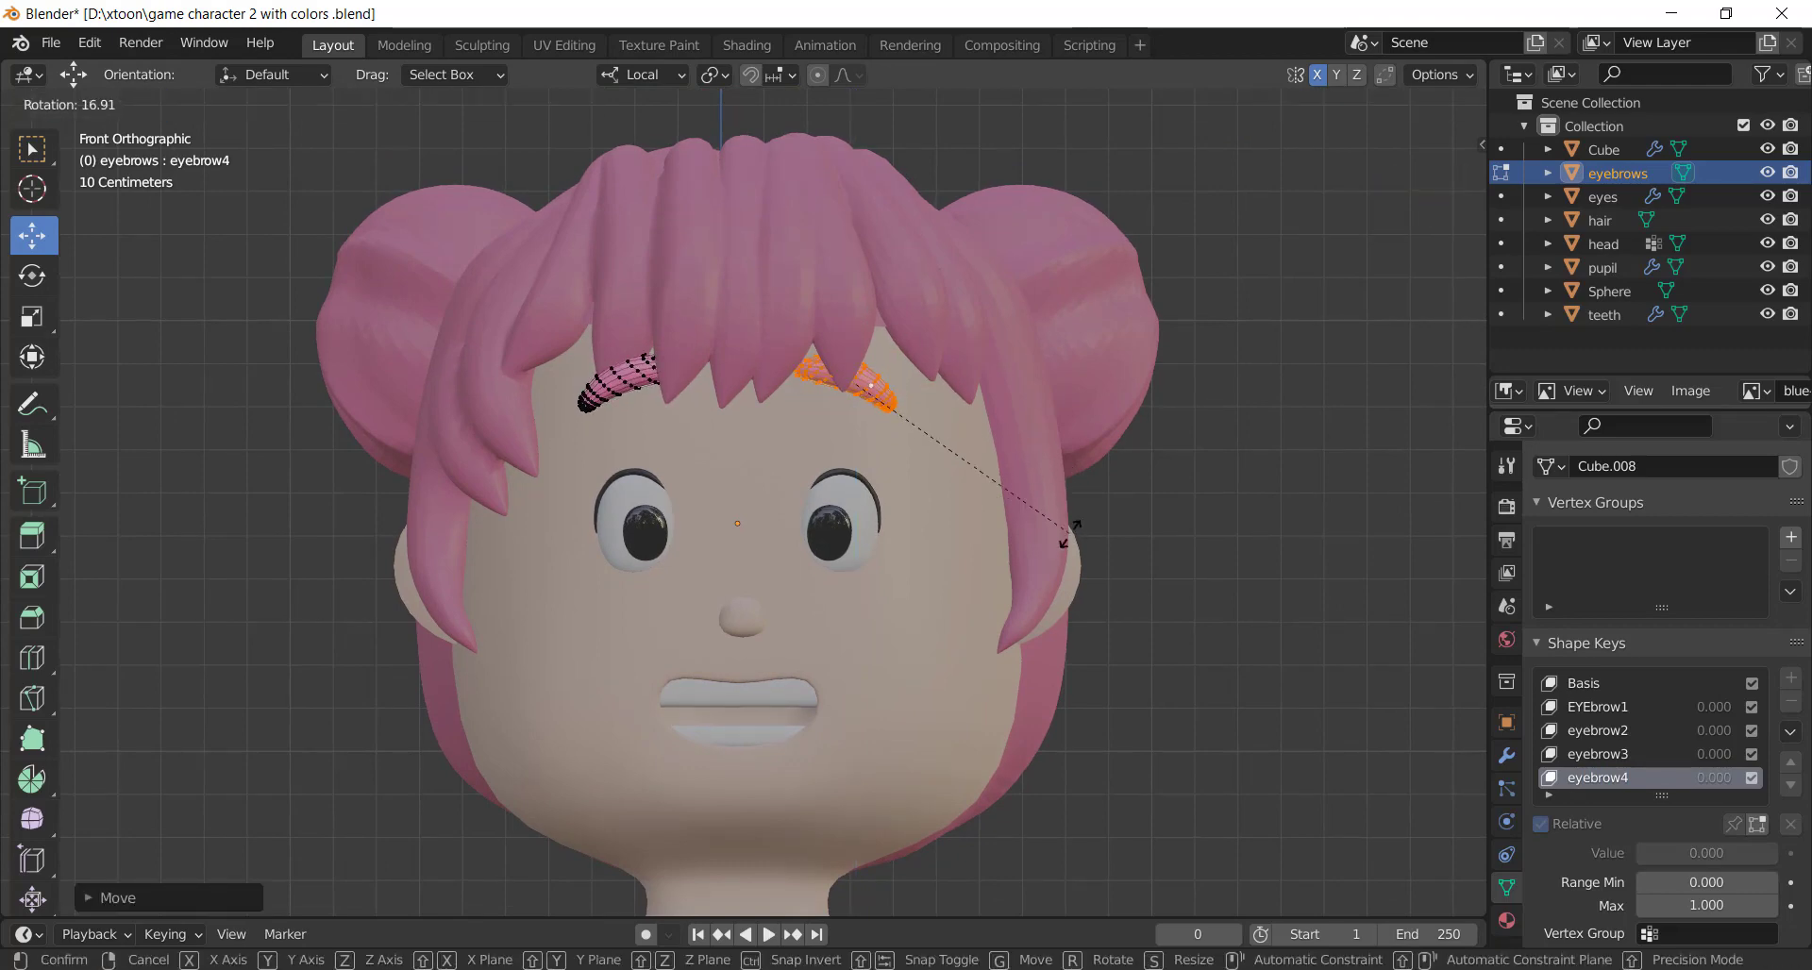
left_click(1059, 537)
key("g")
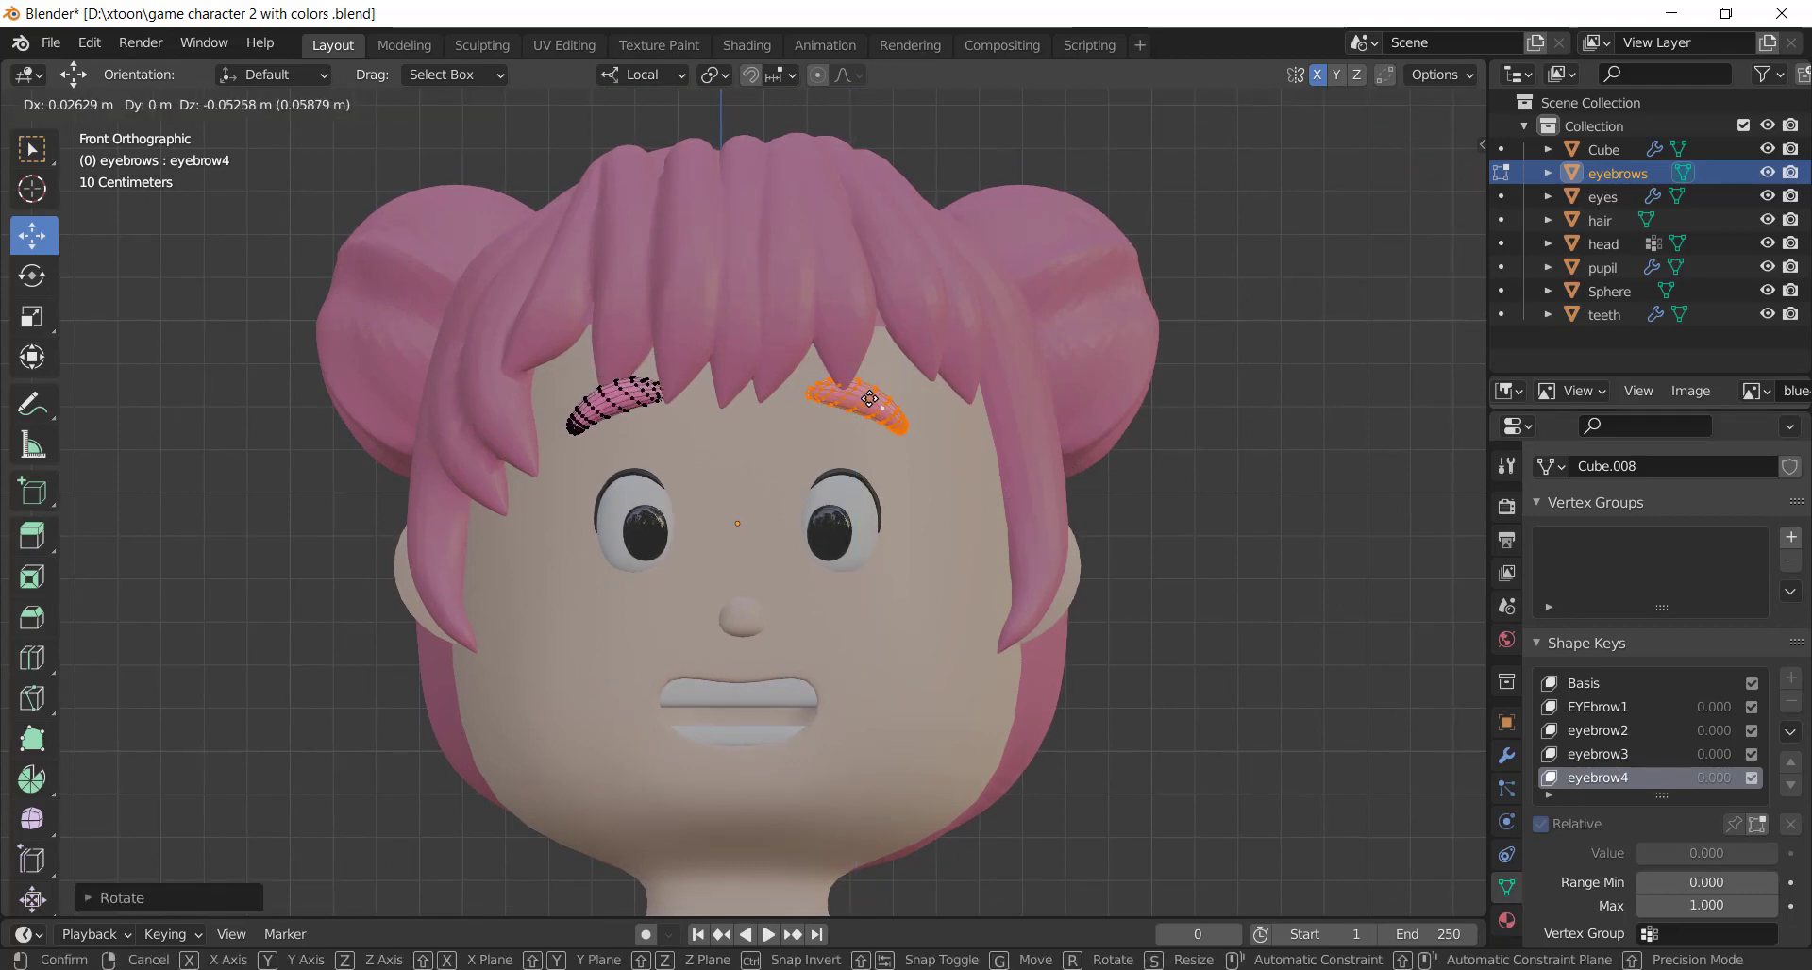
left_click(994, 475)
scroll(912, 479, "down", 1)
key("Tab")
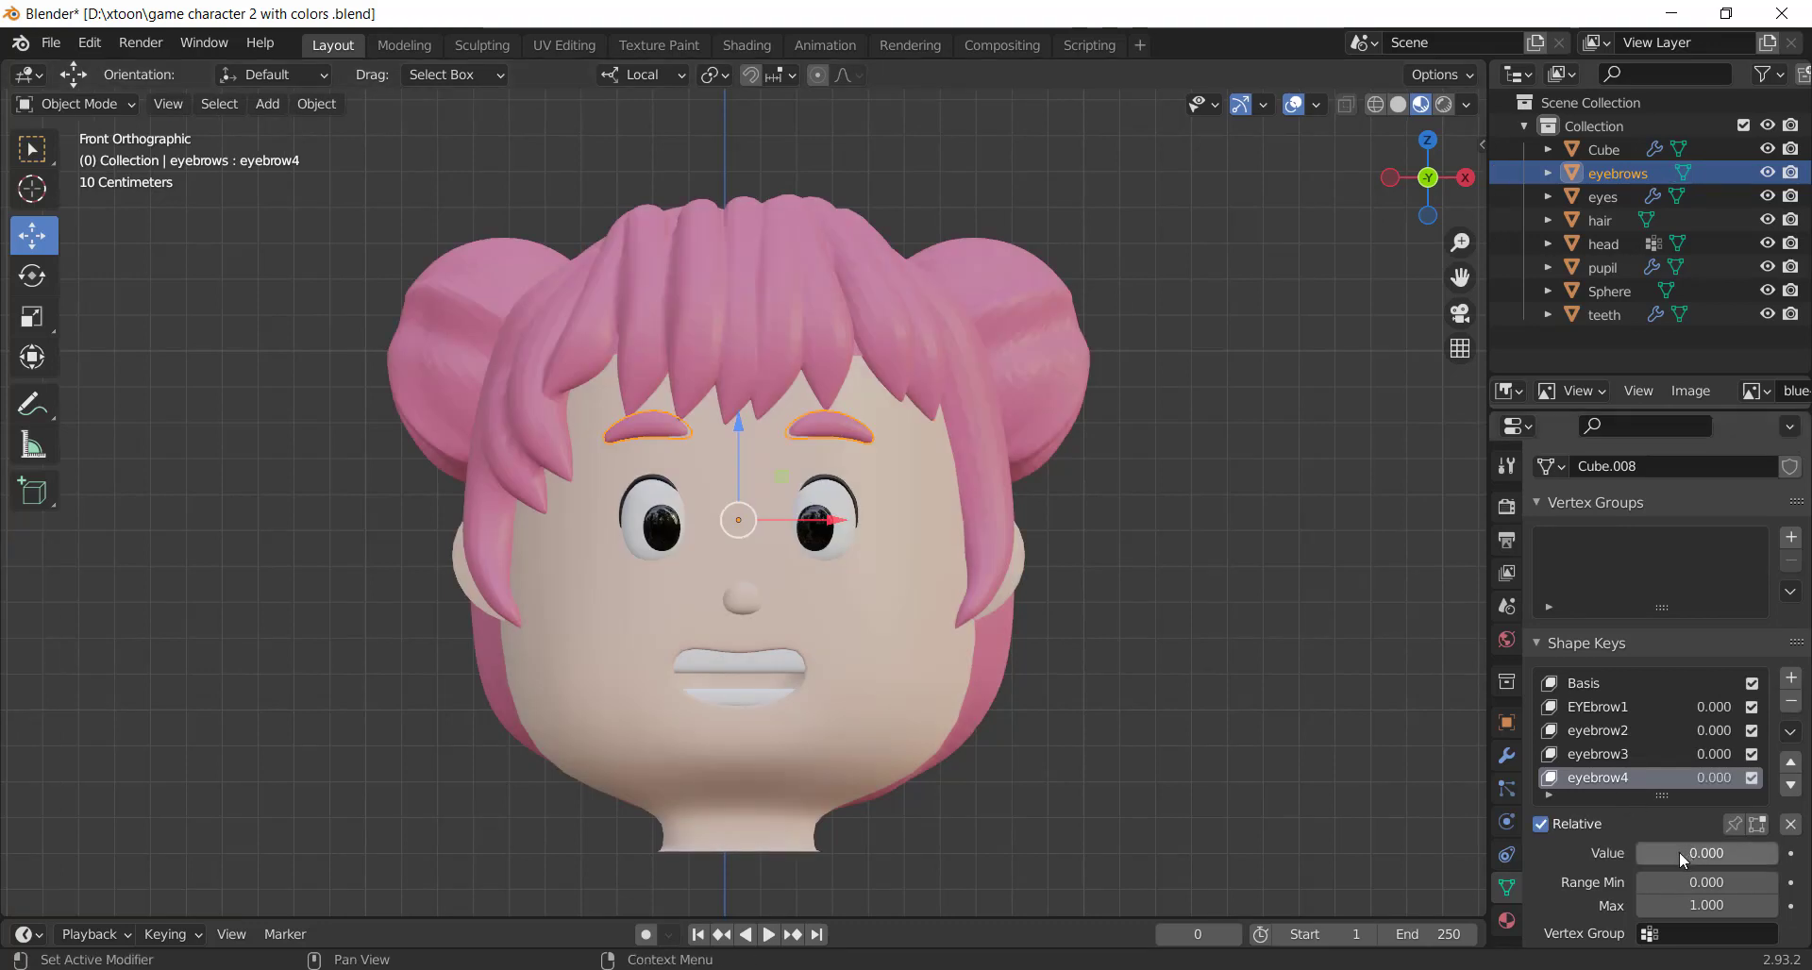
left_click_drag(1679, 852, 1690, 852)
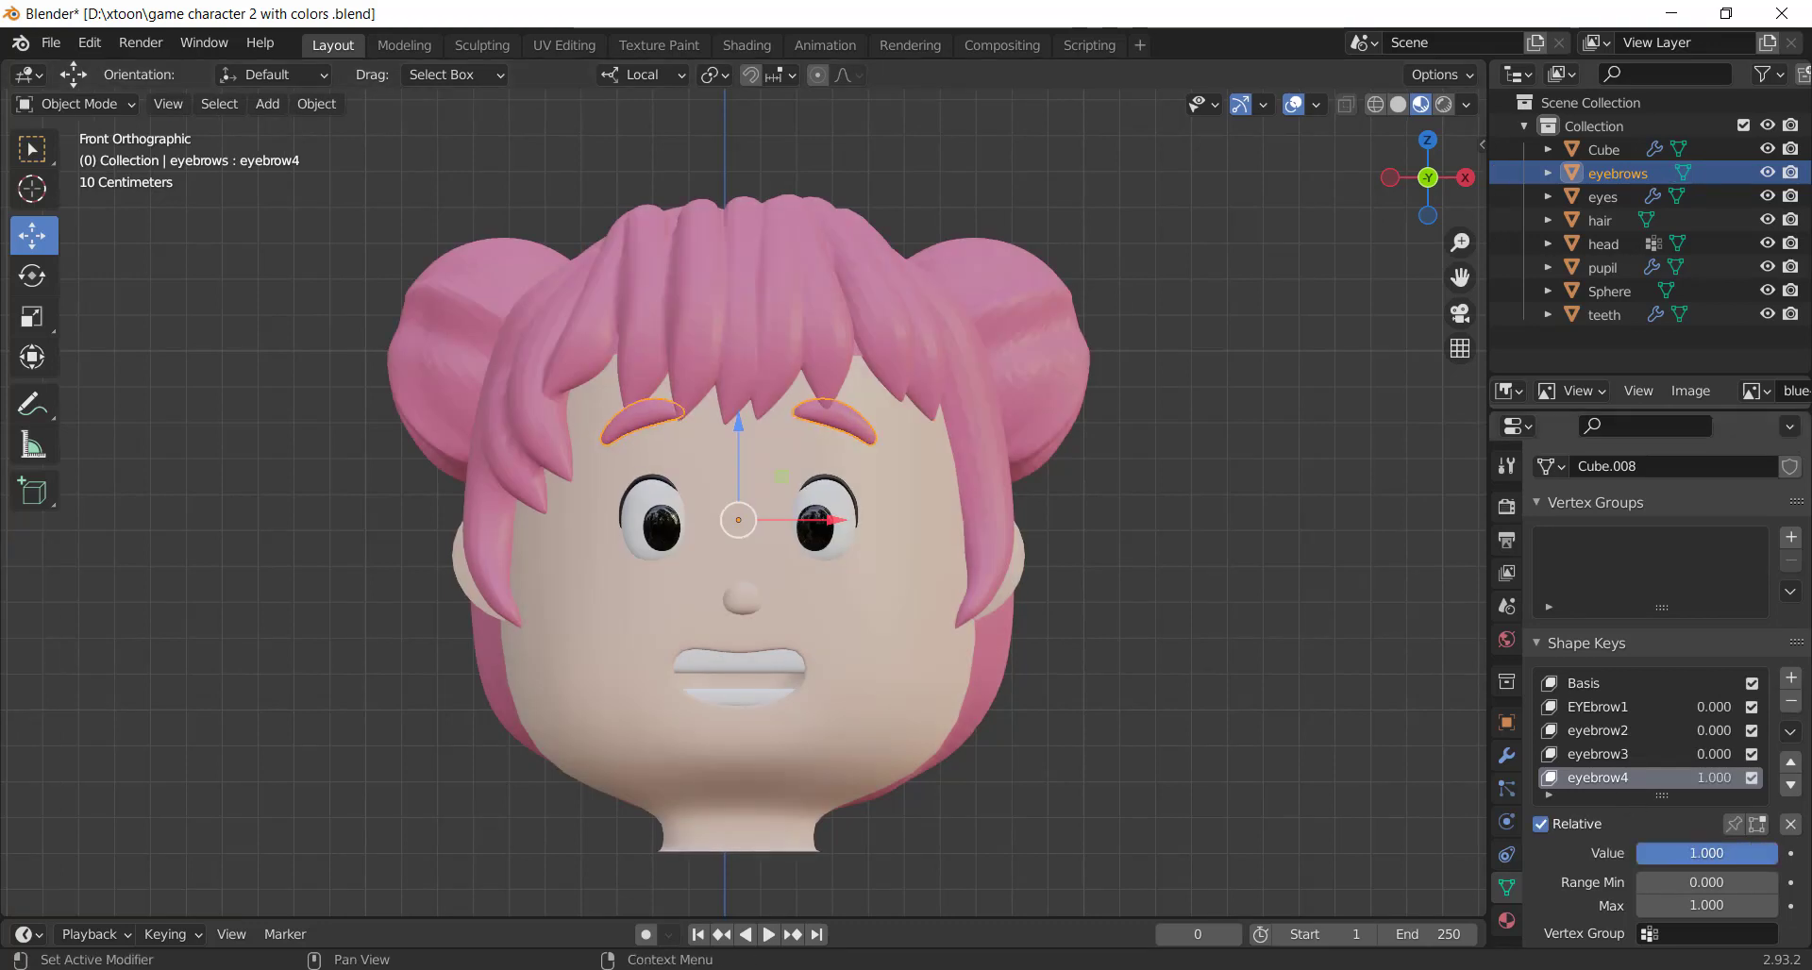
Deselect the eyebrows and select the pupil object
left_click(1125, 576)
scroll(884, 830, "up", 1)
left_click(801, 462)
Add a Basis and a new shape key to the pupil, then scale the pupils down
left_click(1791, 679)
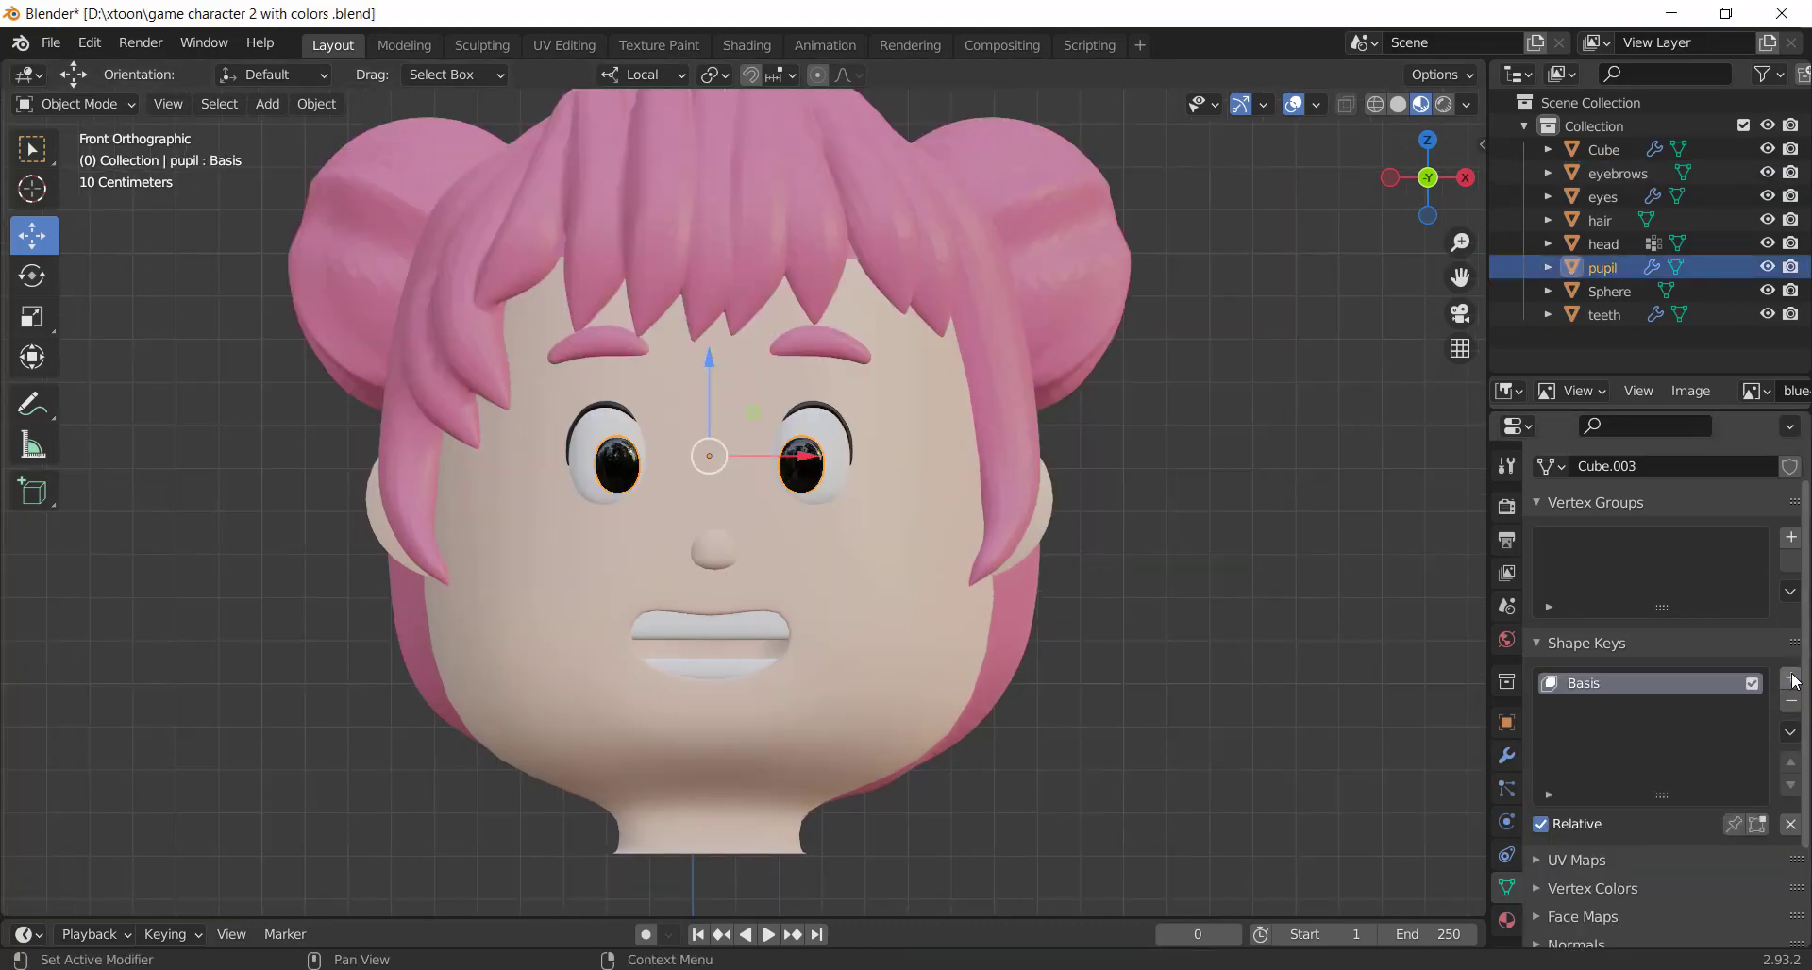
left_click(1792, 679)
type("pupil")
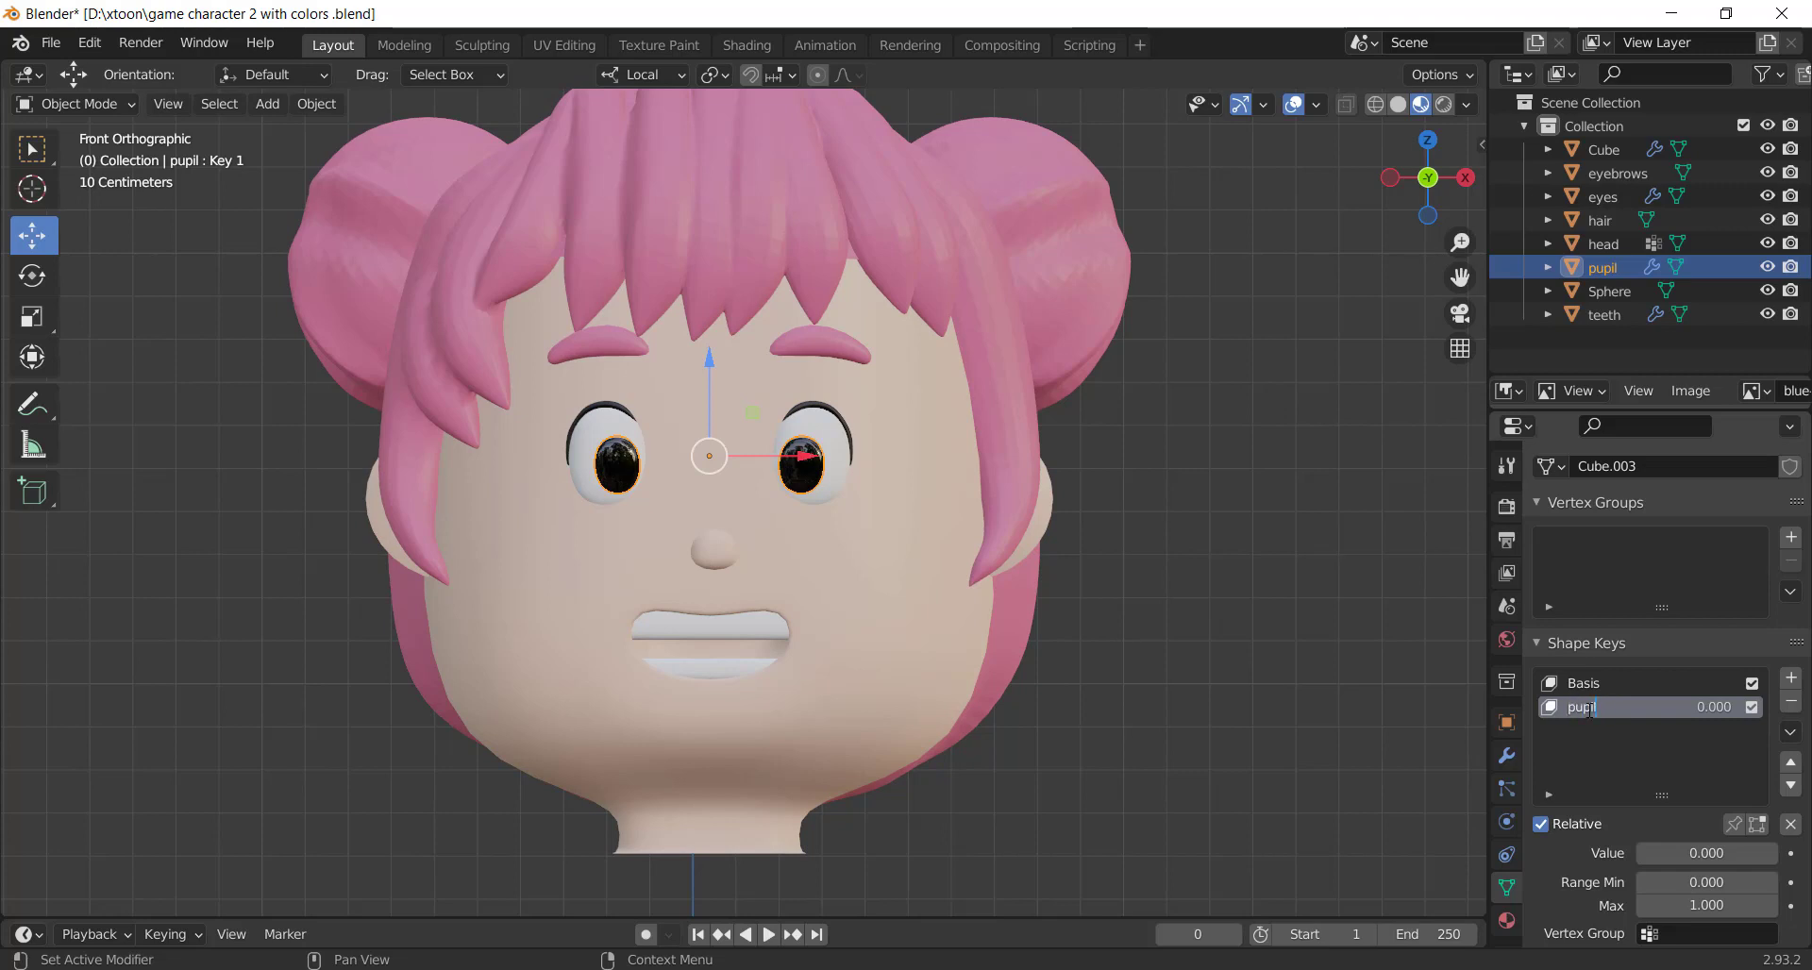
key("Tab")
scroll(882, 427, "up", 1)
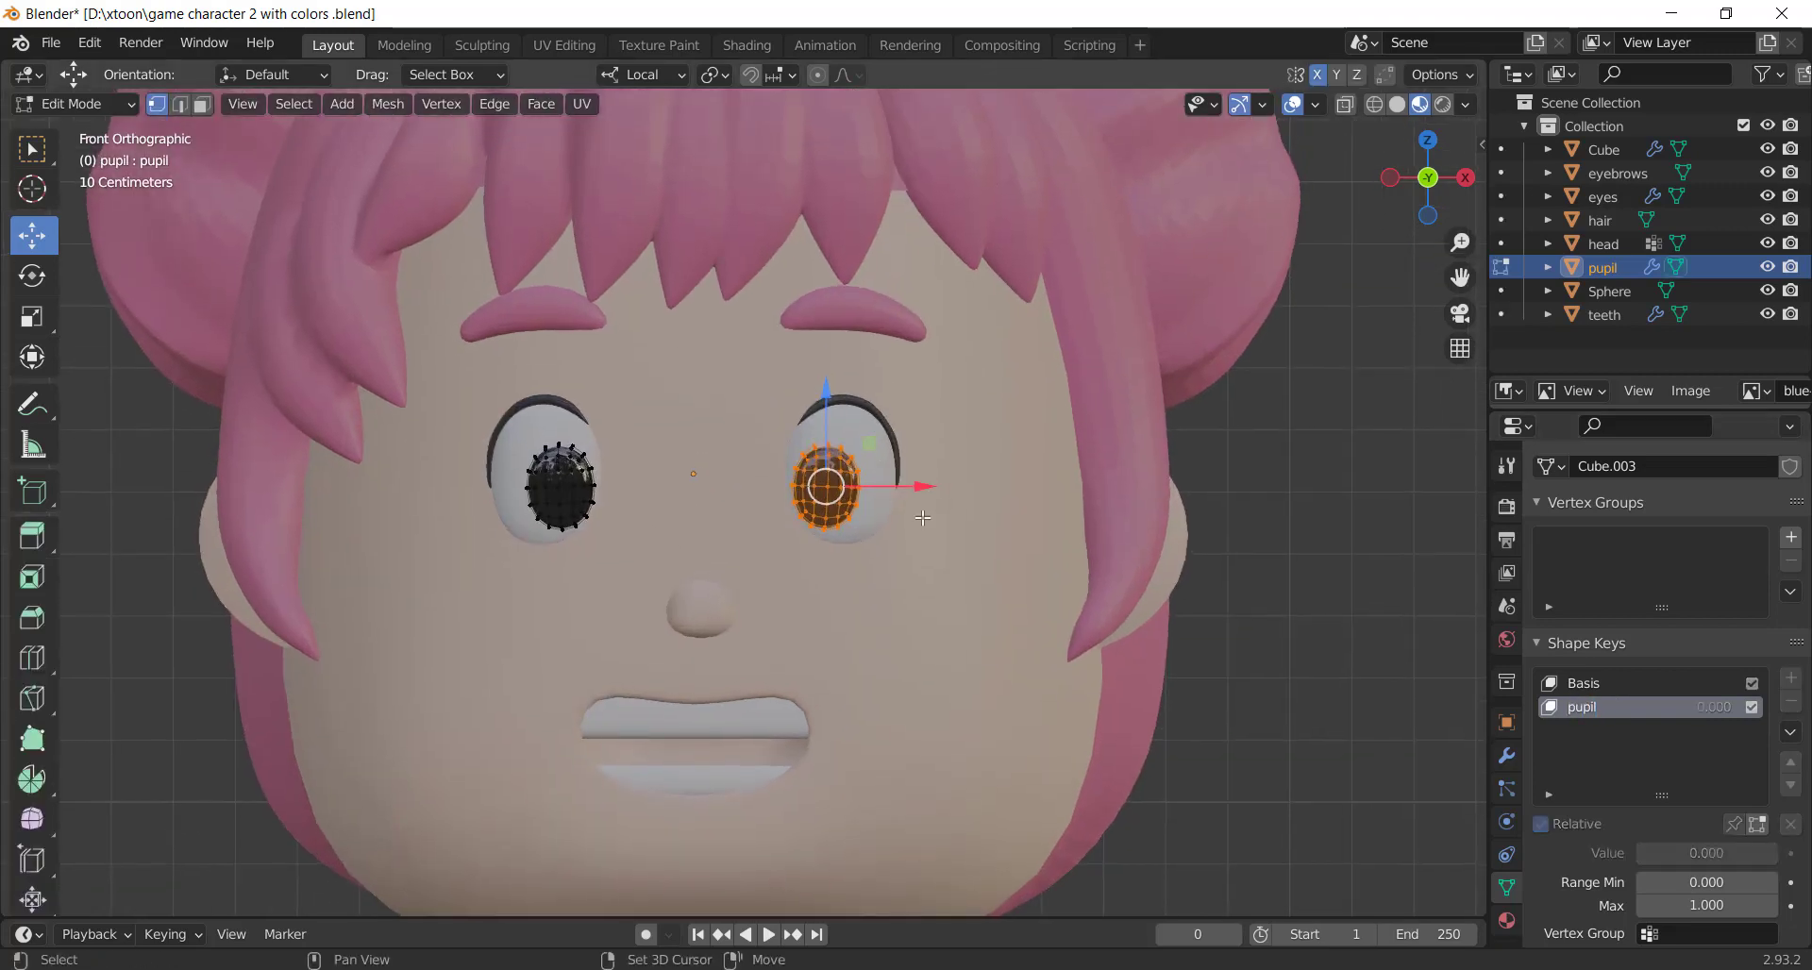
scroll(931, 520, "up", 2)
key("s")
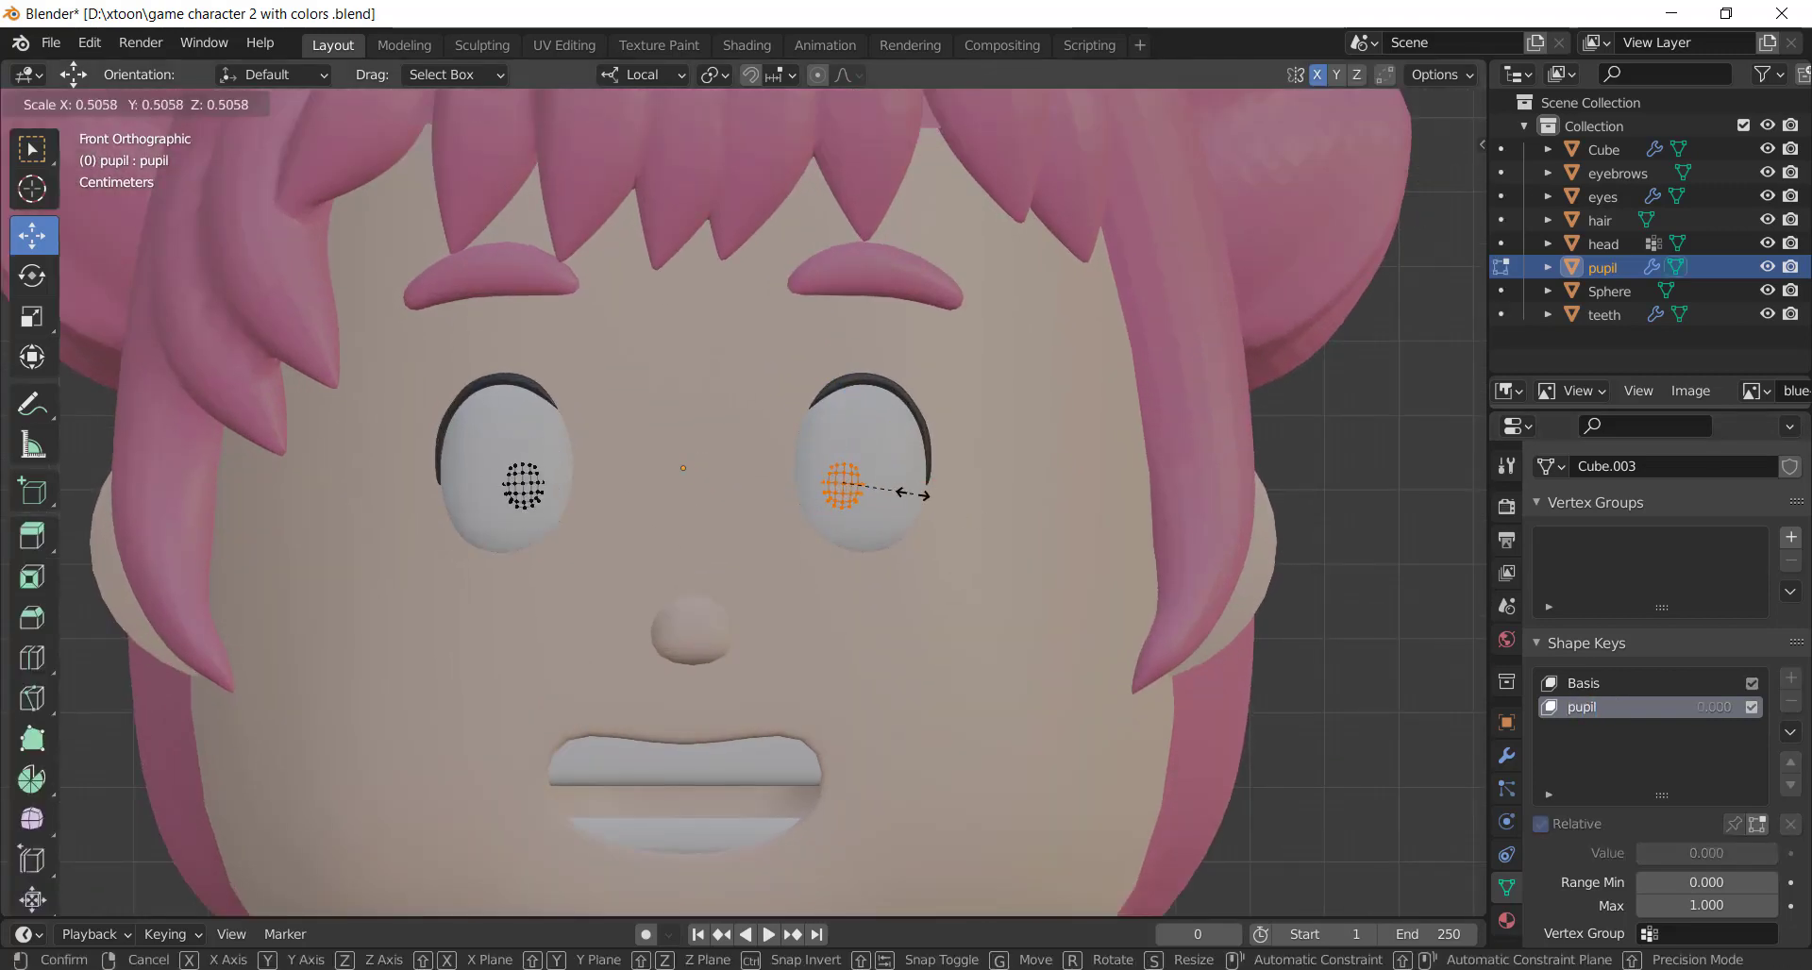
left_click(910, 506)
middle_click_drag(910, 506, 658, 532)
Redo the pupils as small dots and preview the pupil key at full strength
key("ctrl+z")
key("g")
left_click(652, 534)
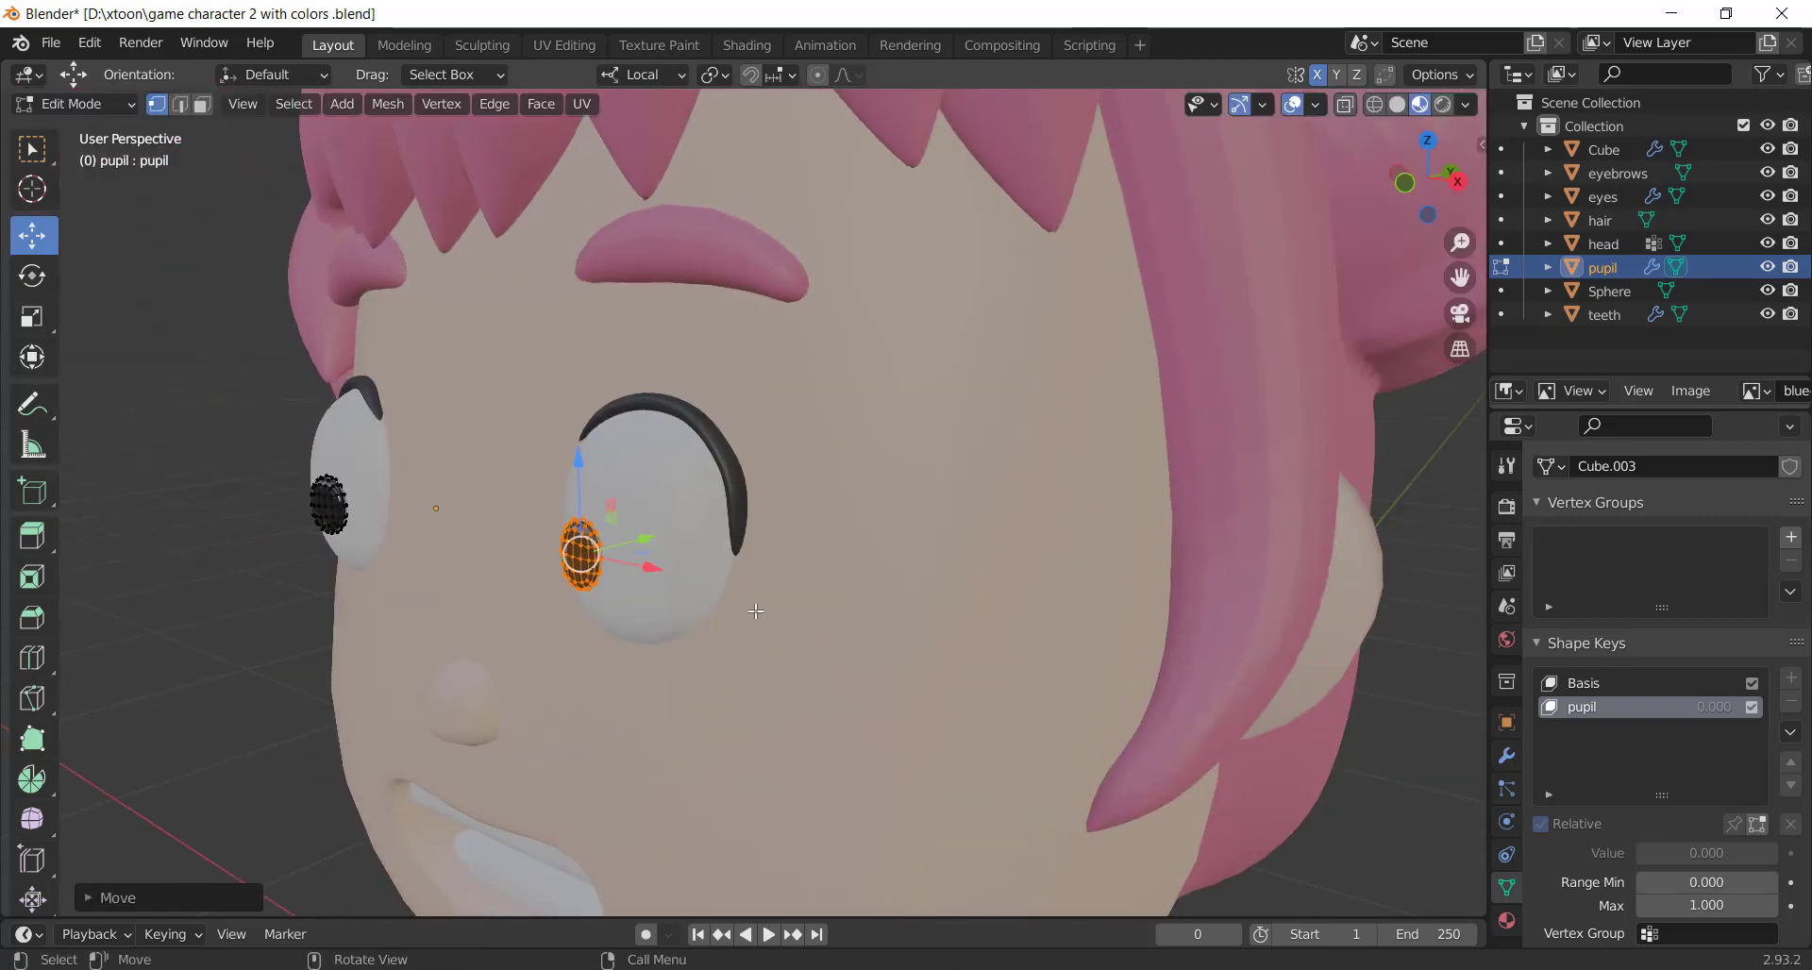
key("KP_1")
key("s")
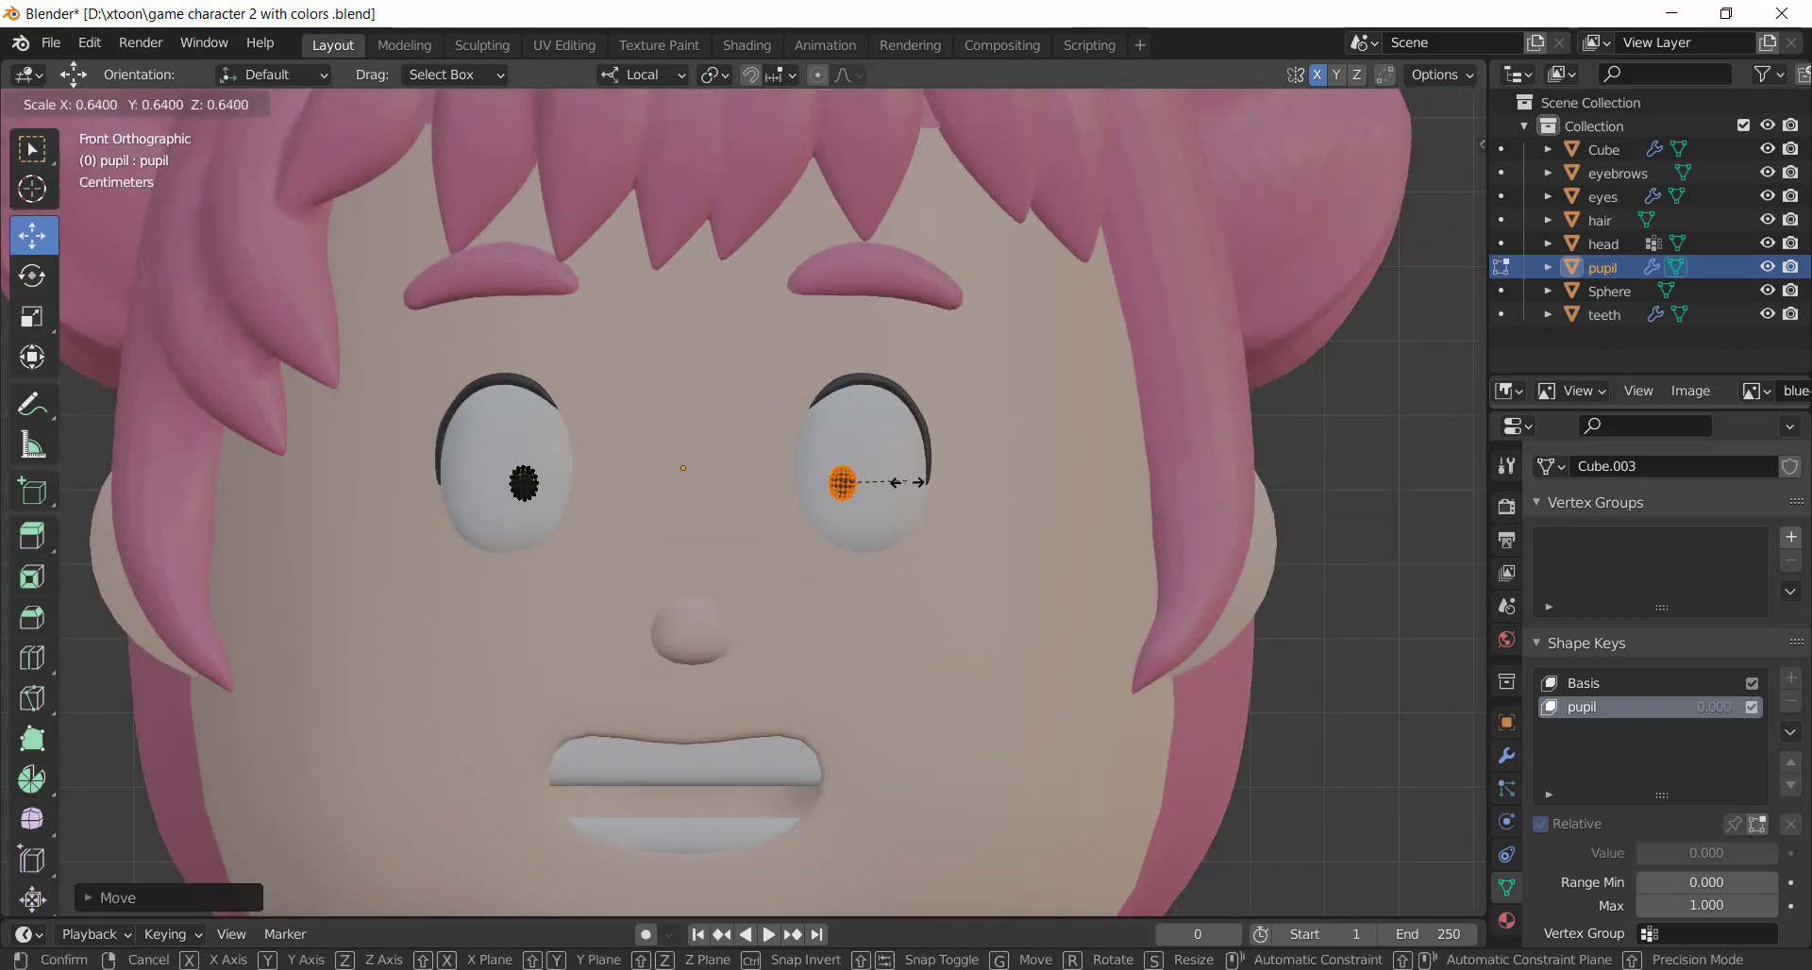
left_click(917, 496)
scroll(928, 537, "down", 4)
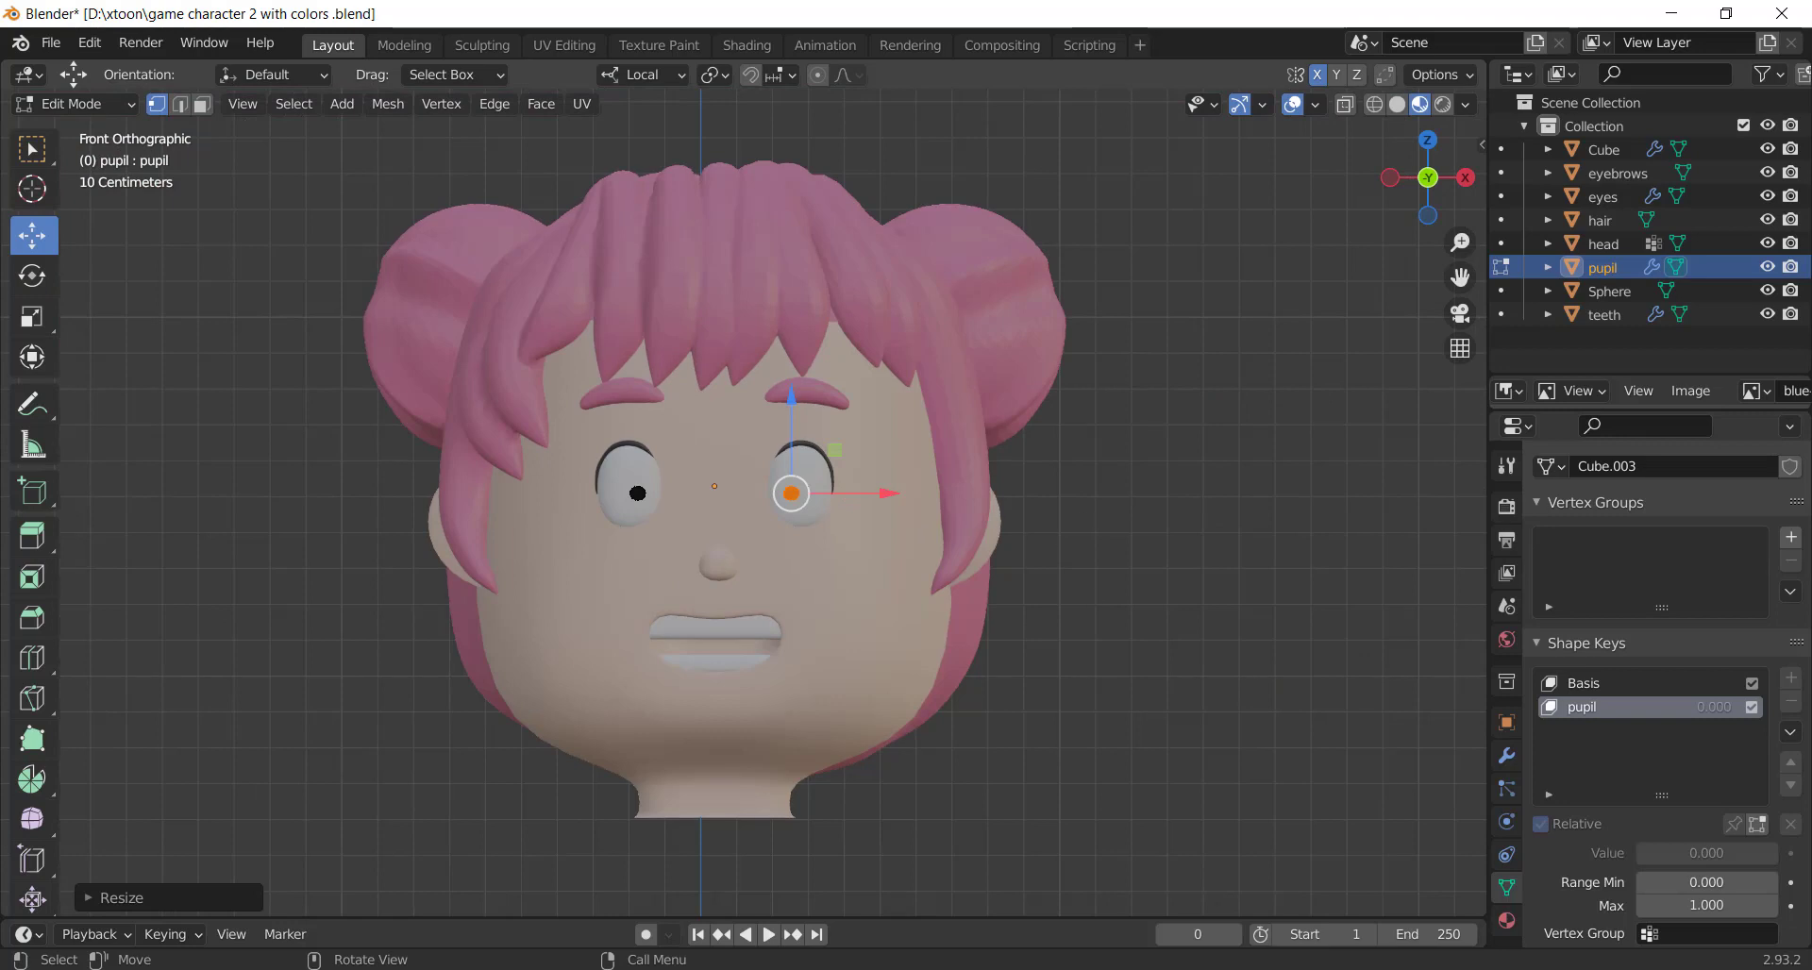
key("Tab")
scroll(1119, 557, "up", 2)
mouse_move(1674, 853)
left_mouse_down()
mouse_move(1755, 853)
mouse_move(1643, 854)
left_mouse_up()
Add a shape key named pupil2 and narrow the pupils along X
left_click(1791, 678)
double_click(1598, 731)
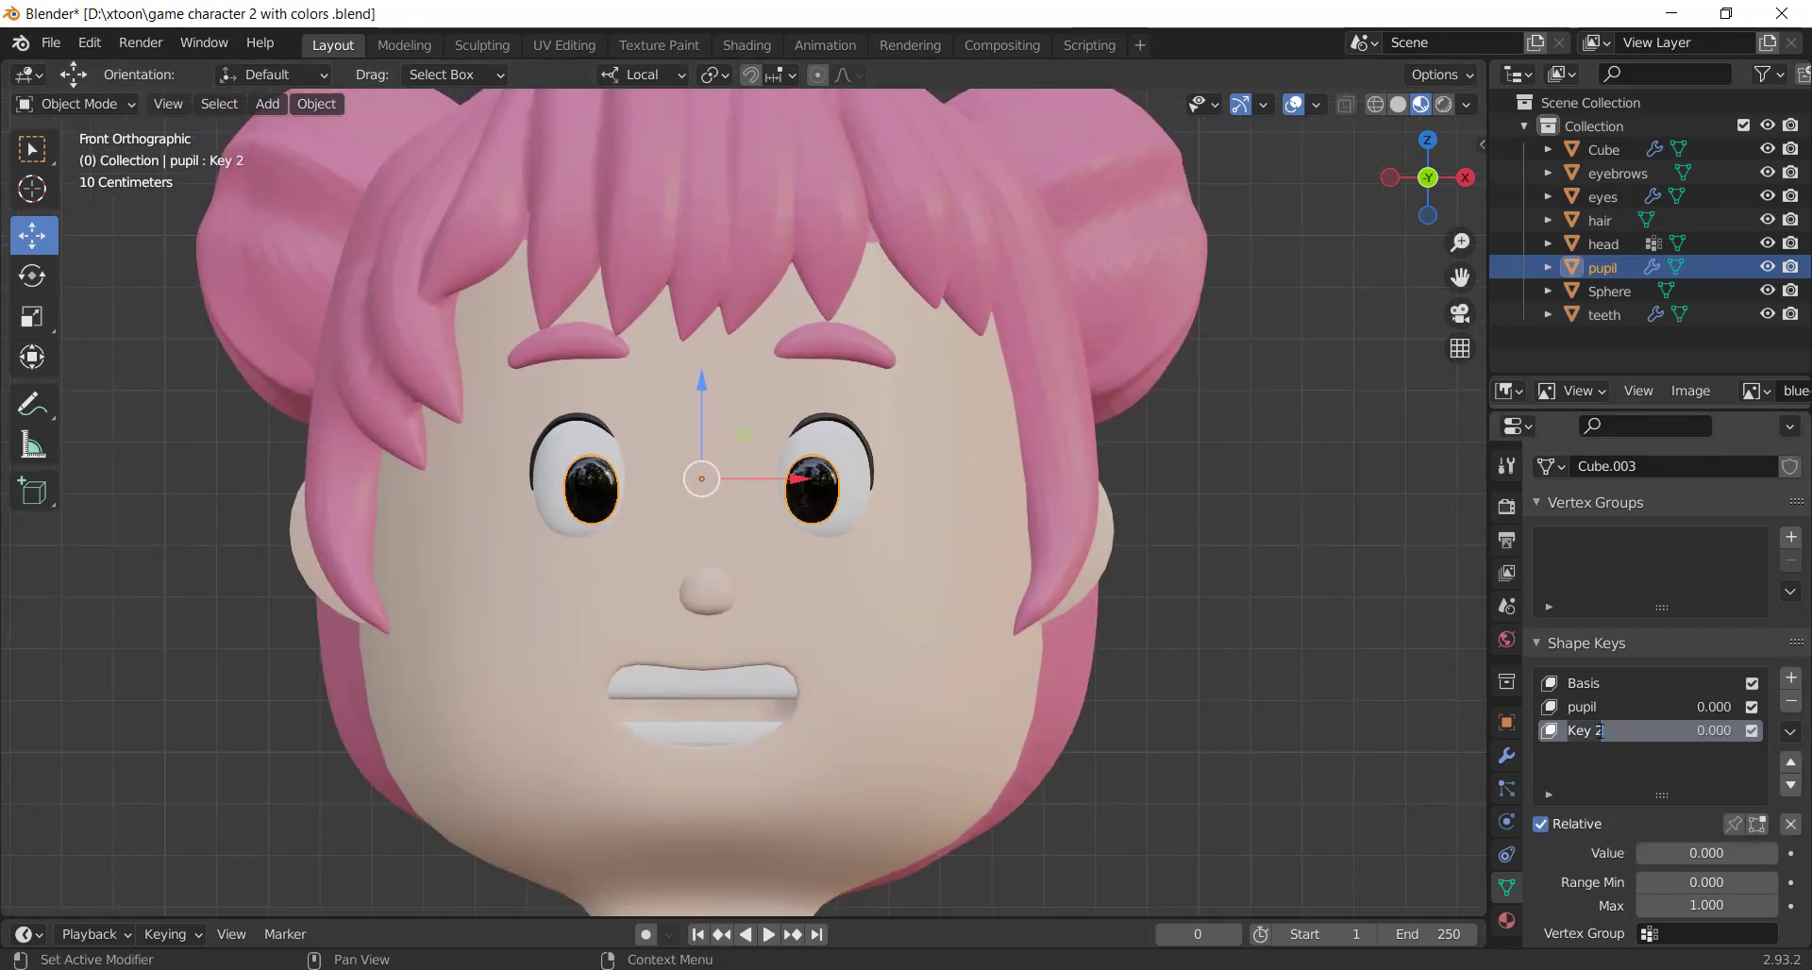
key("Tab")
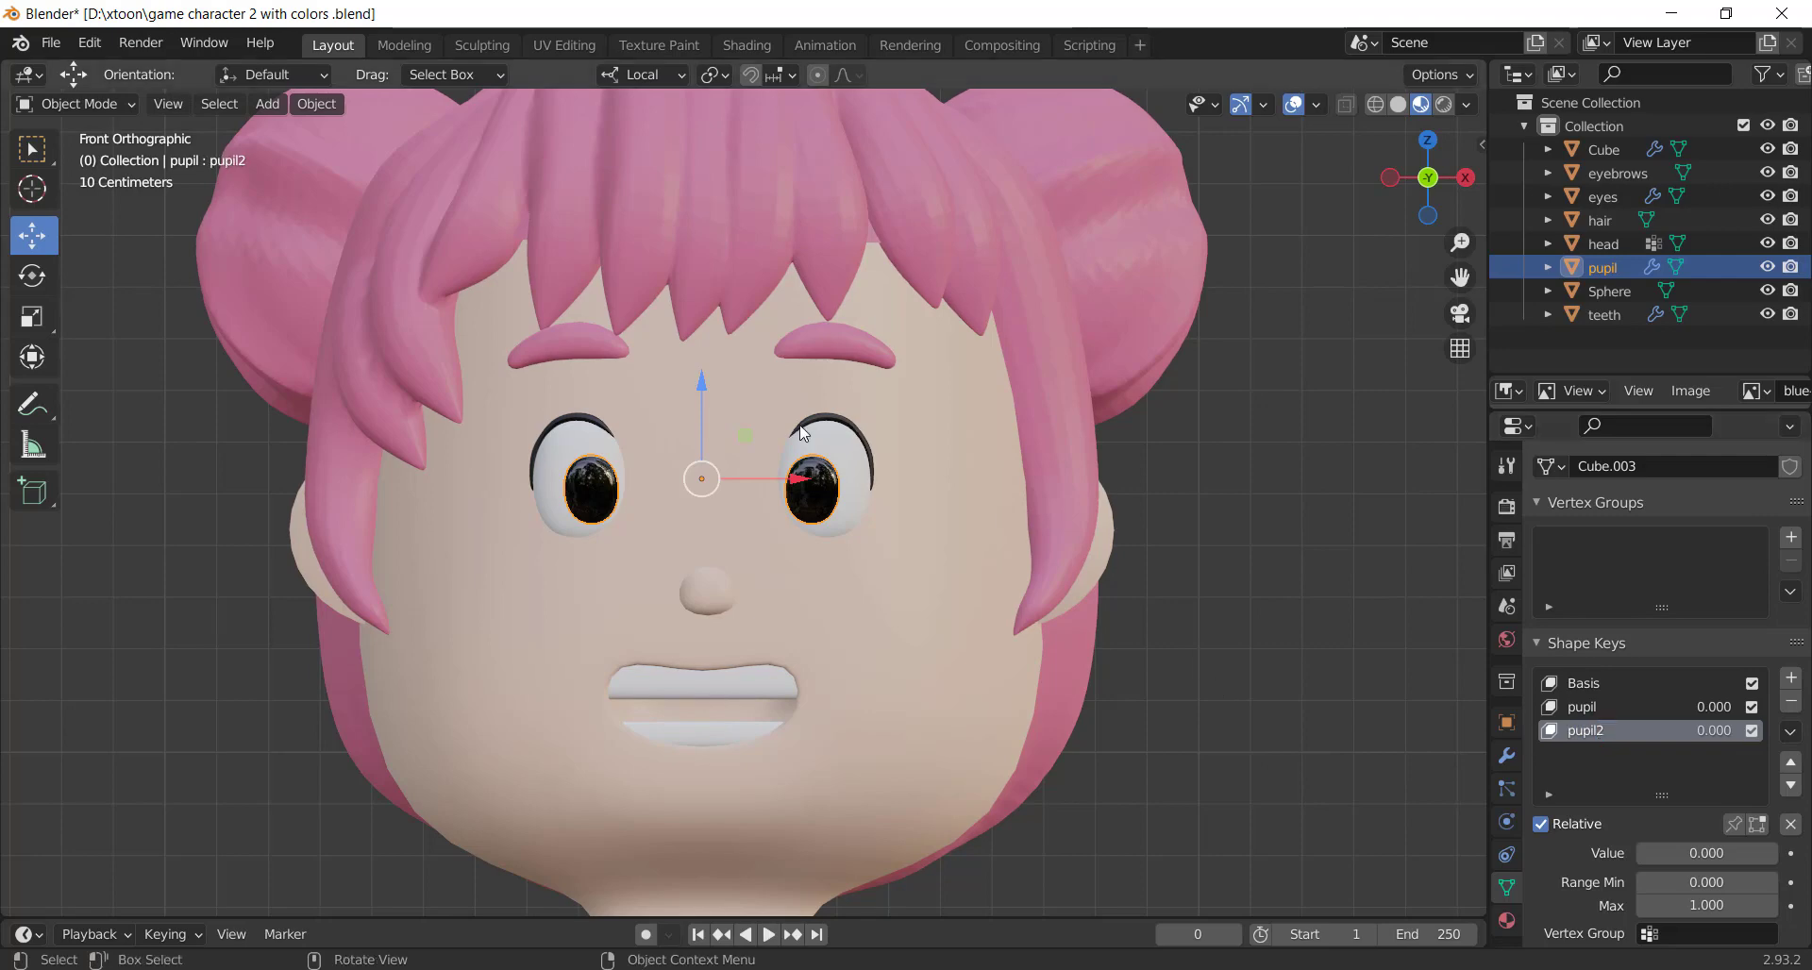
scroll(934, 482, "up", 2)
key("s")
key("x")
key("x")
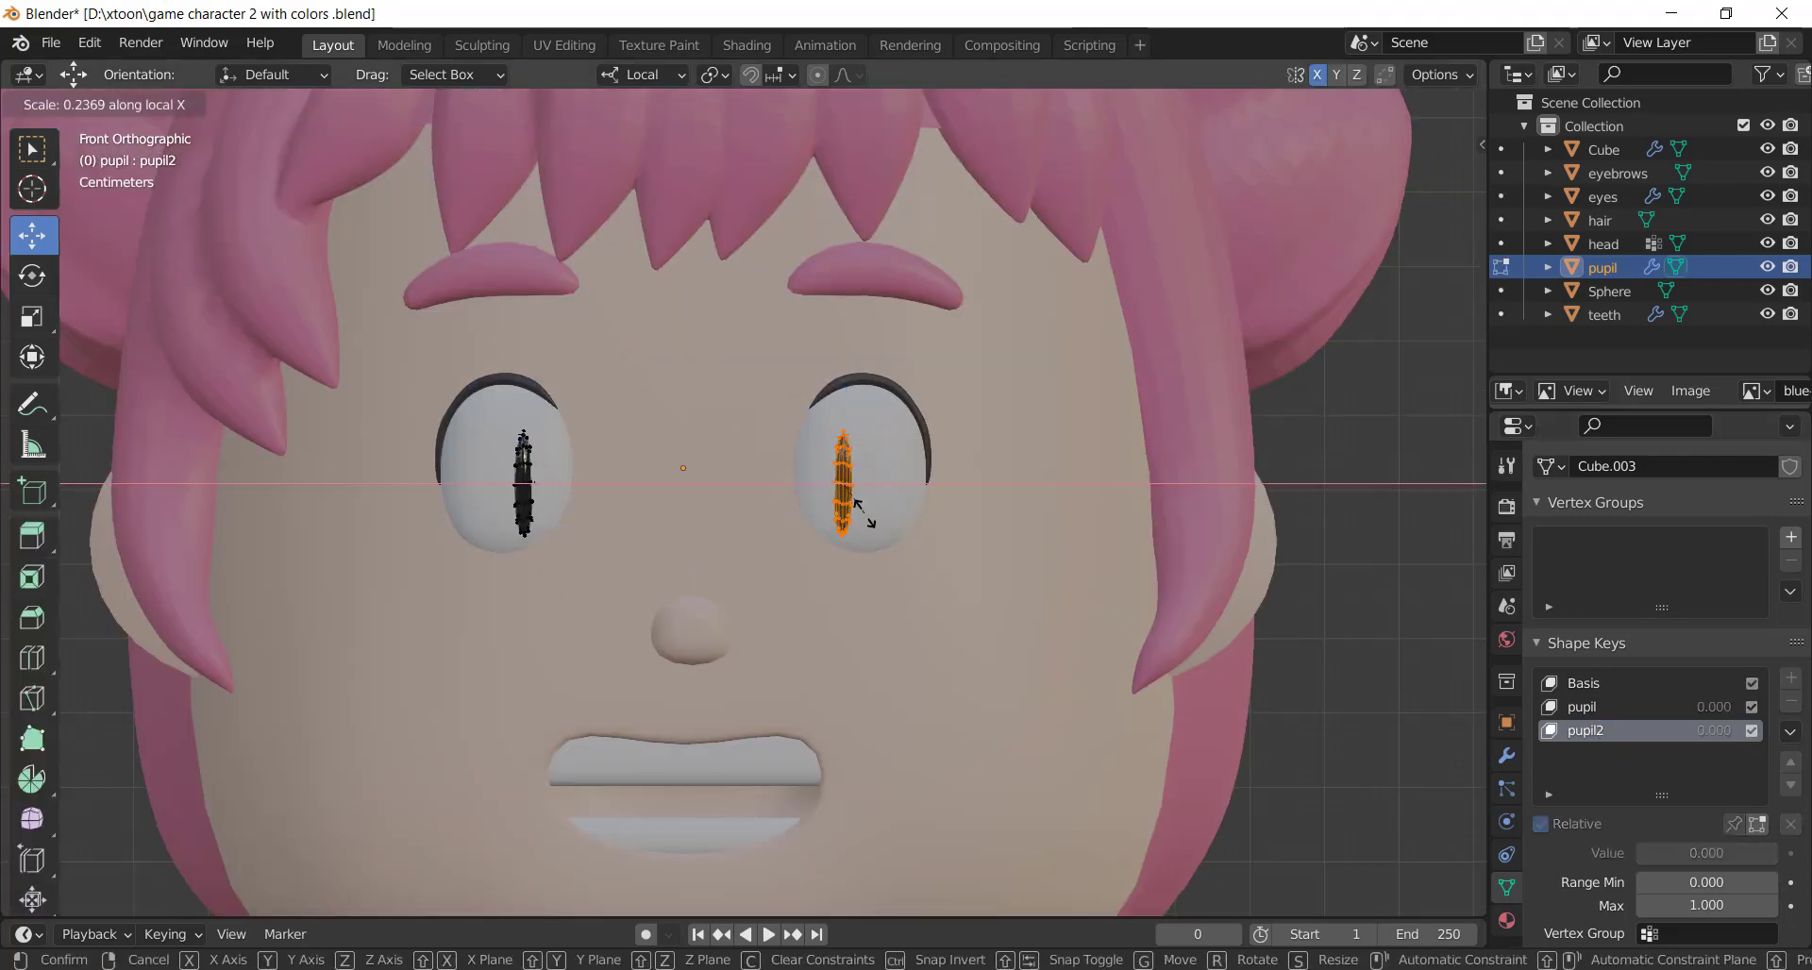
left_click(888, 519)
Narrow the pupils further into thin vertical slits, preview pupil2 at 1.0, then reset to 0
key("s")
key("x")
left_click(869, 543)
middle_click_drag(869, 543, 746, 524)
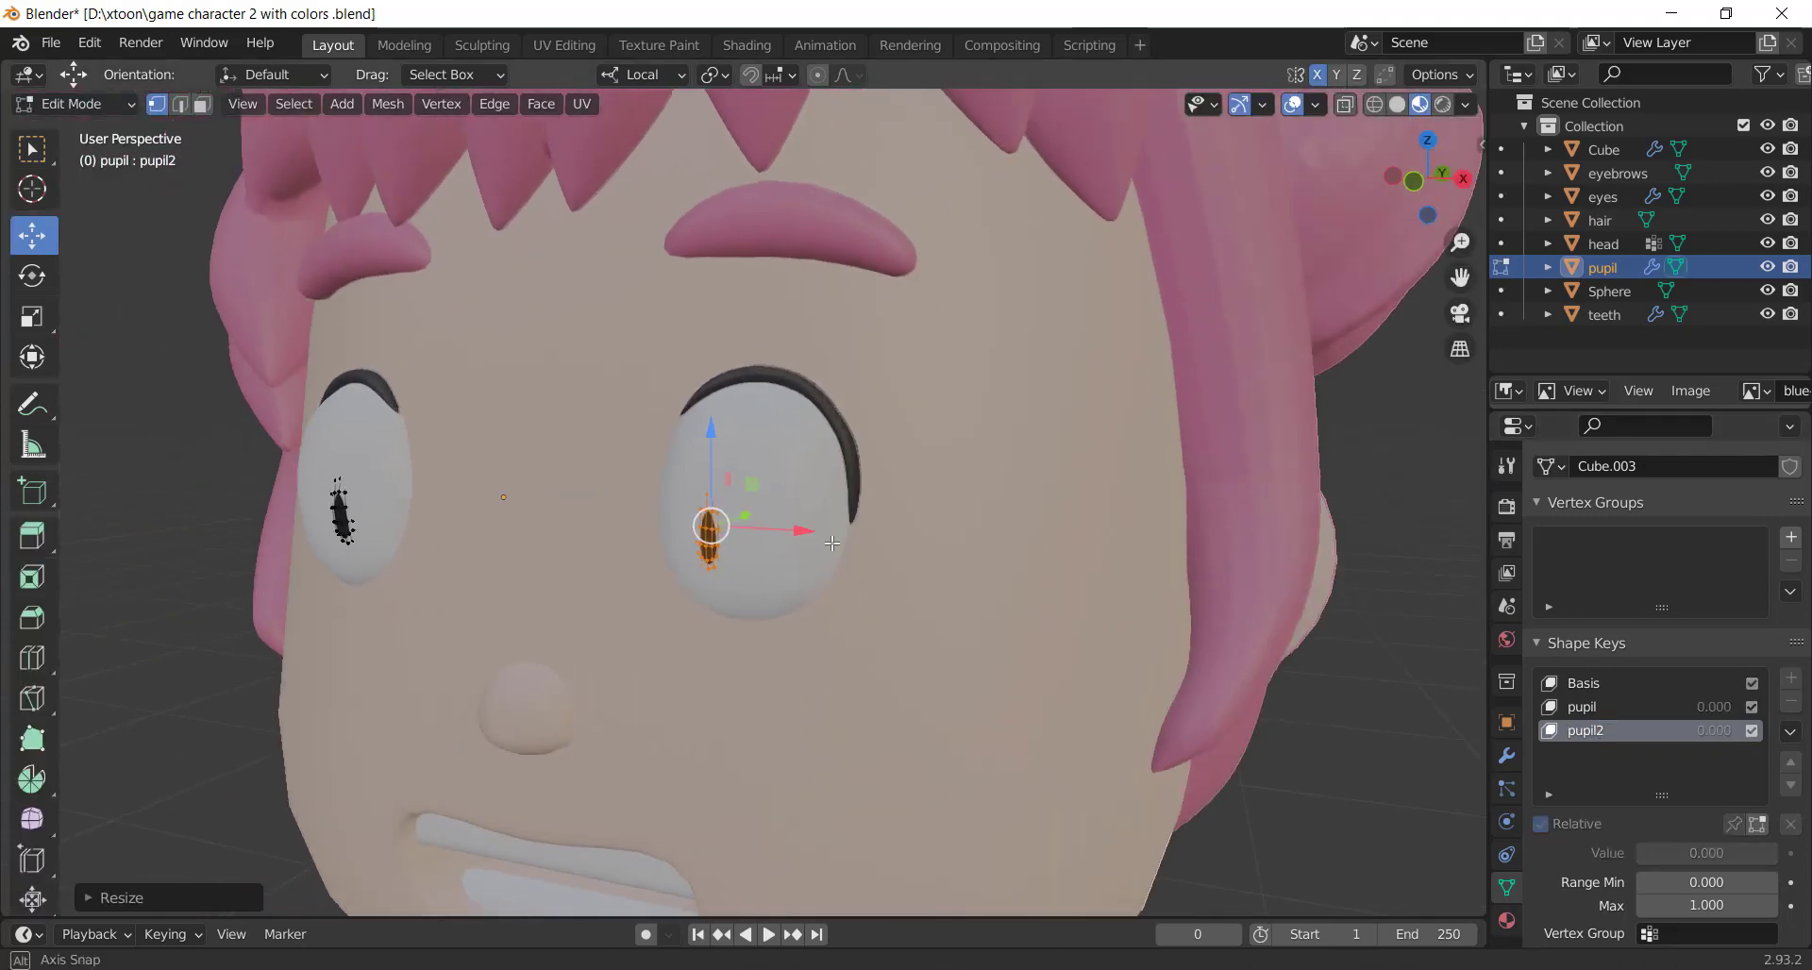
key("g")
left_click(739, 520)
key("KP_1")
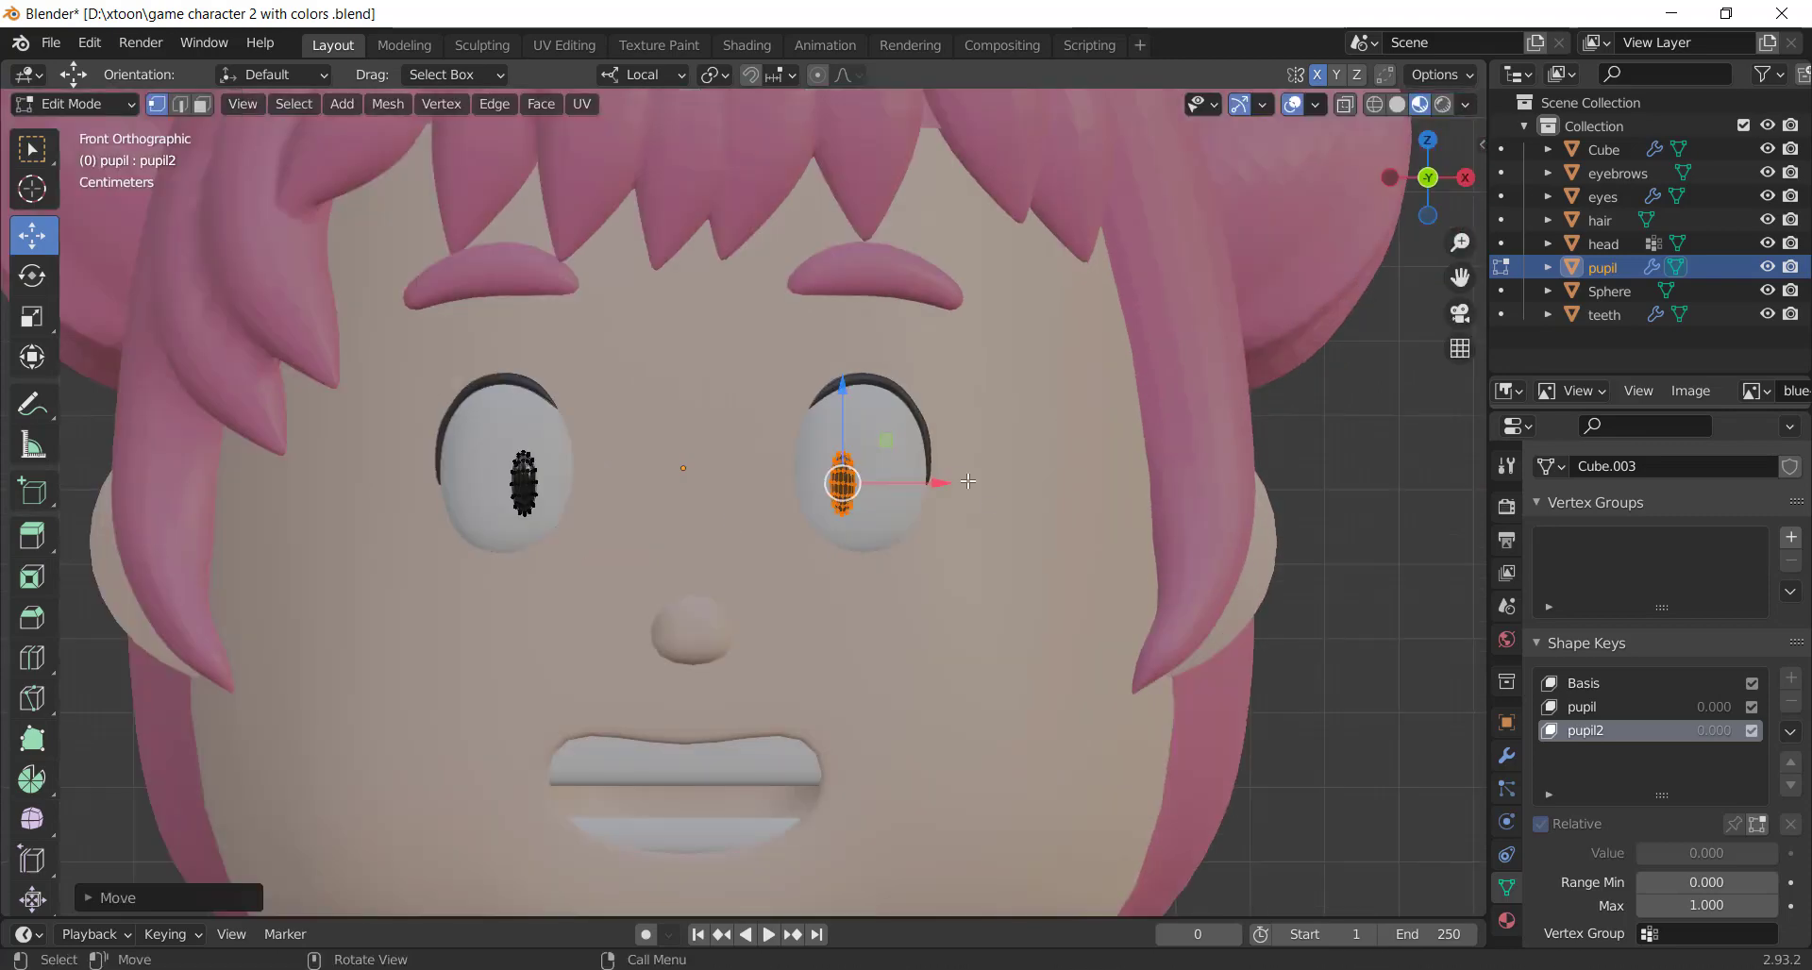
key("Tab")
mouse_move(1671, 853)
left_mouse_down()
mouse_move(1766, 852)
mouse_move(1642, 853)
left_mouse_up()
middle_click_drag(1203, 778, 1254, 646, "shift")
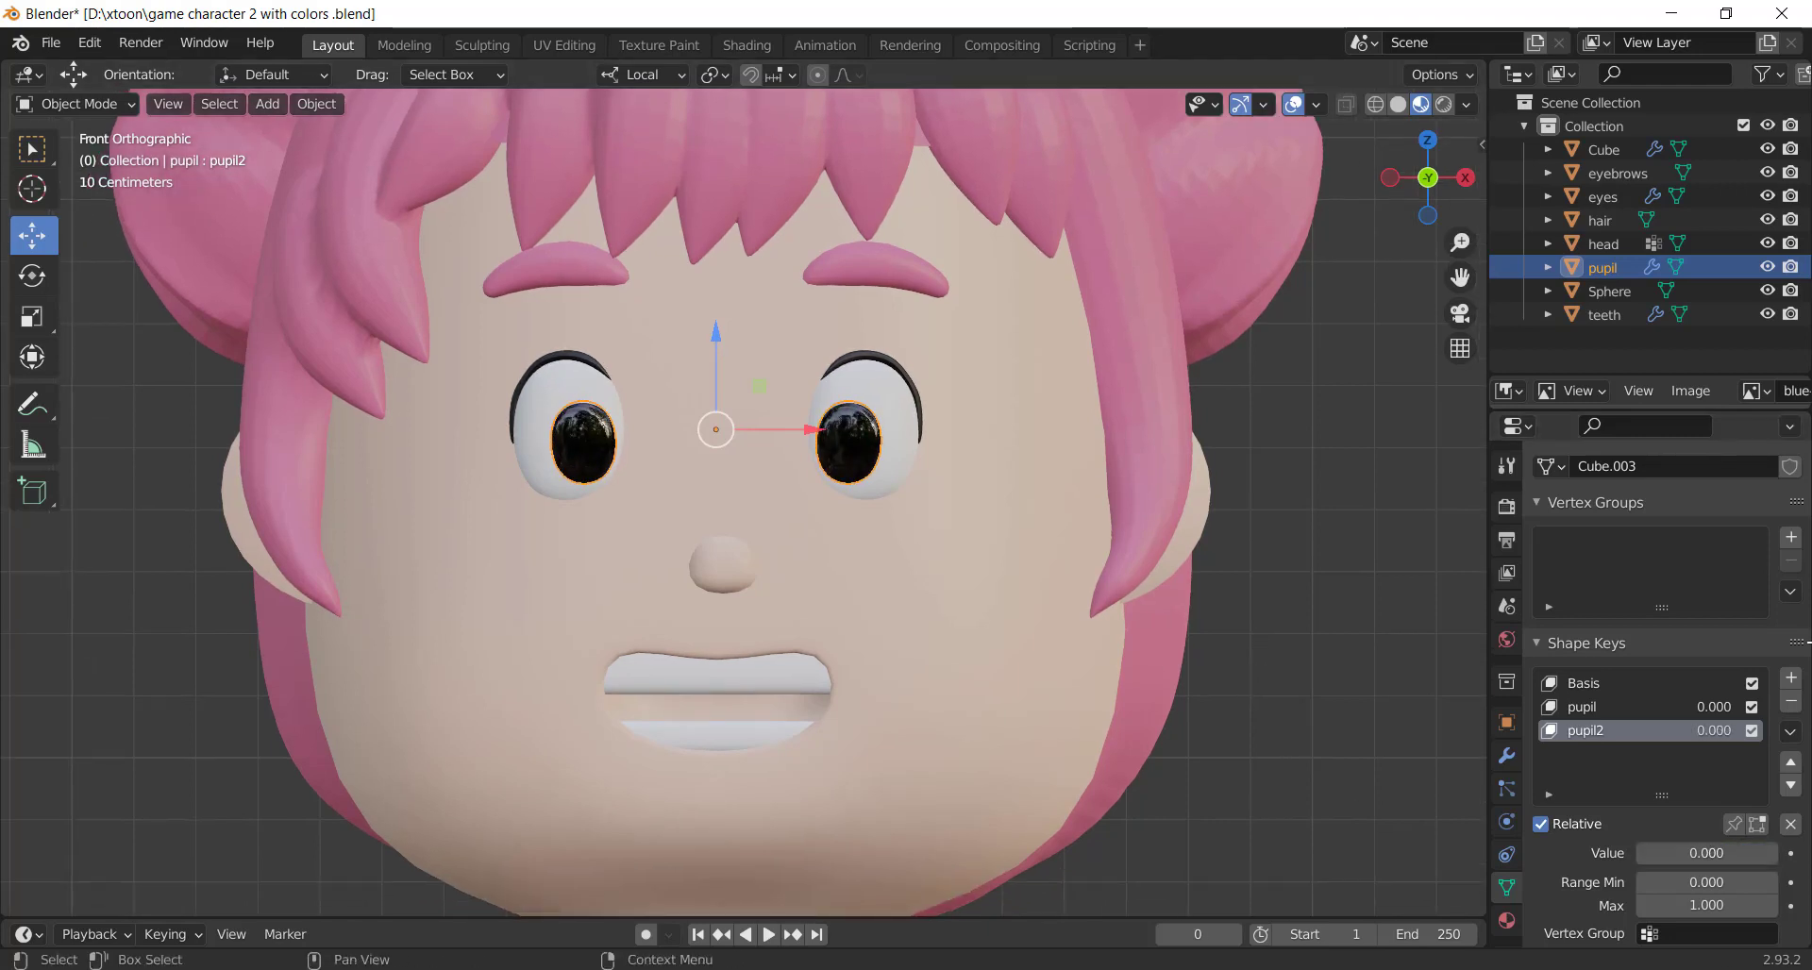
Add a pupil3 shape key and move the pupil vertices upward in Edit Mode
left_click(1791, 679)
type("pupil3")
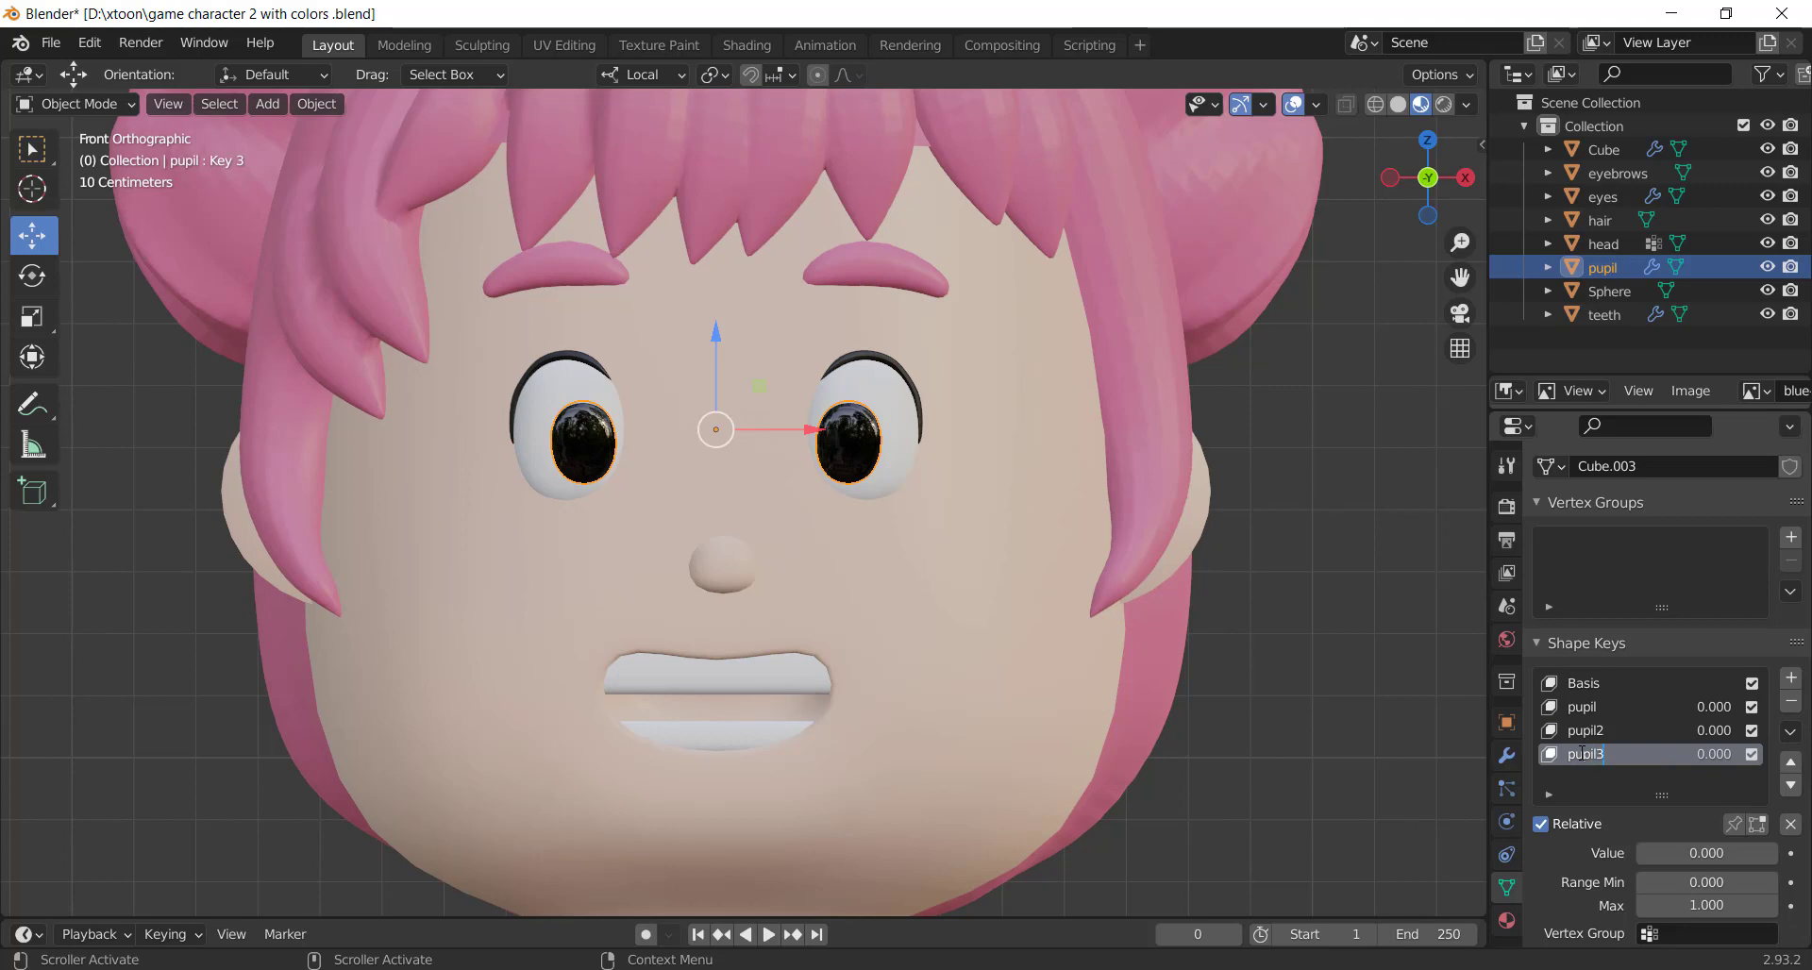
key("Tab")
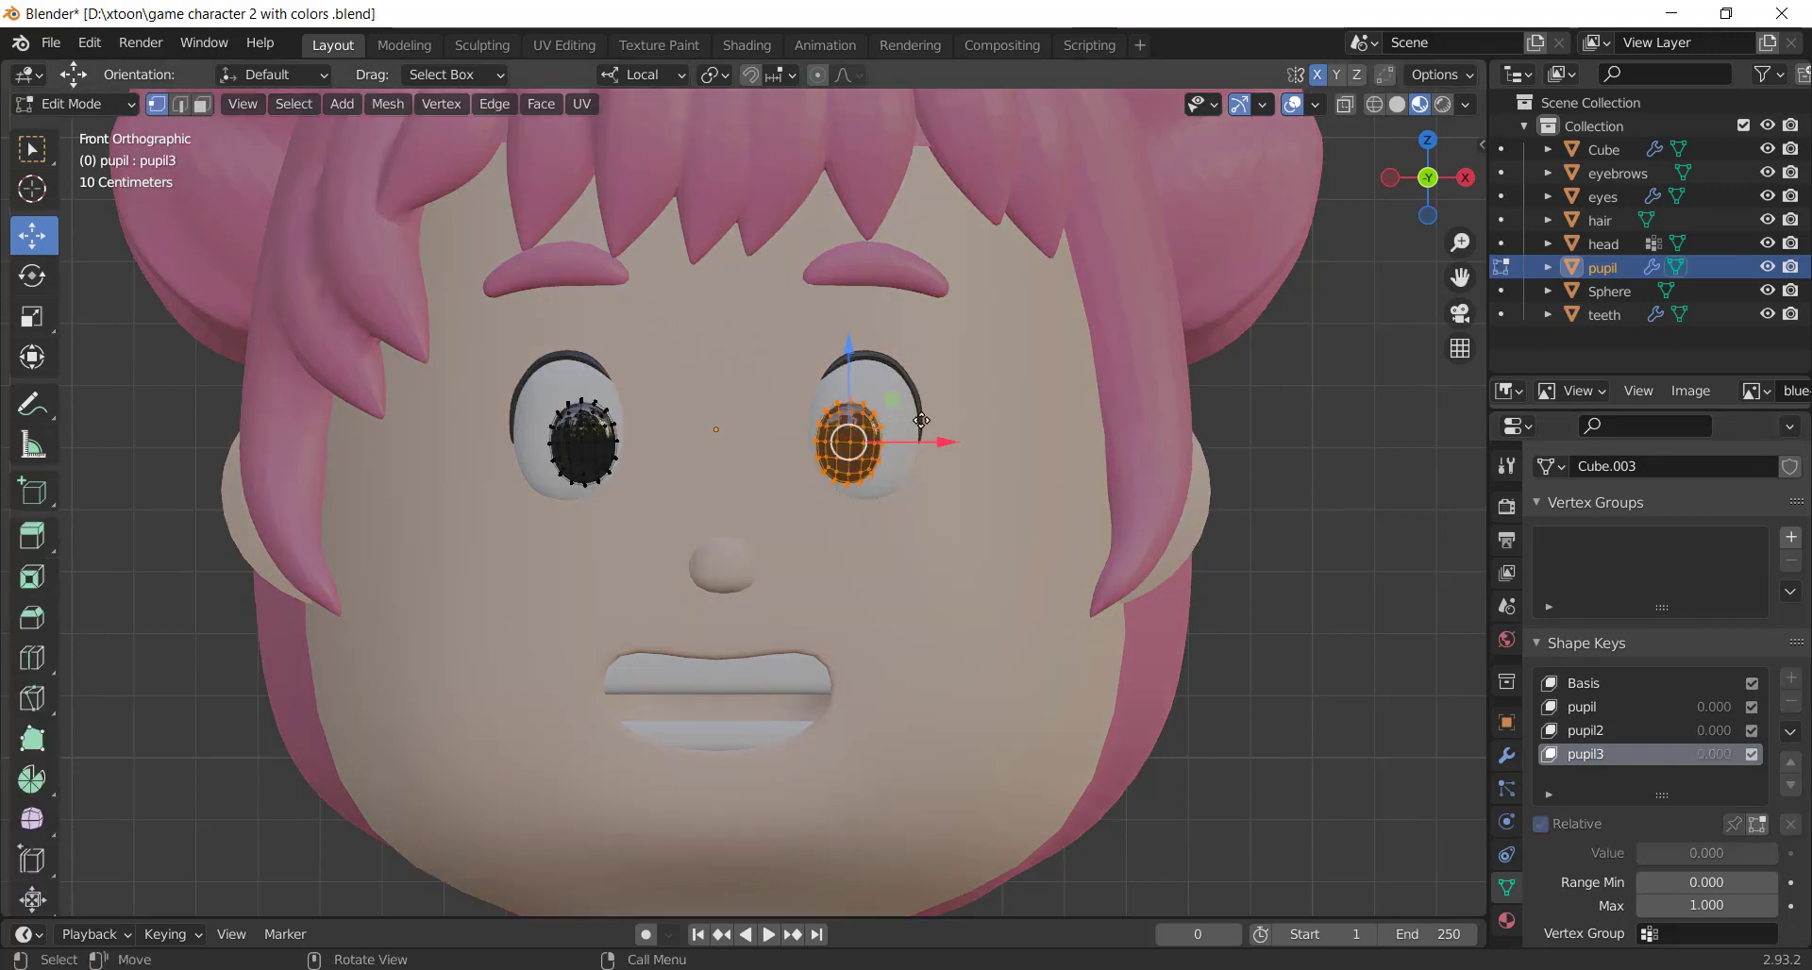
key("g")
key("Escape")
key("g")
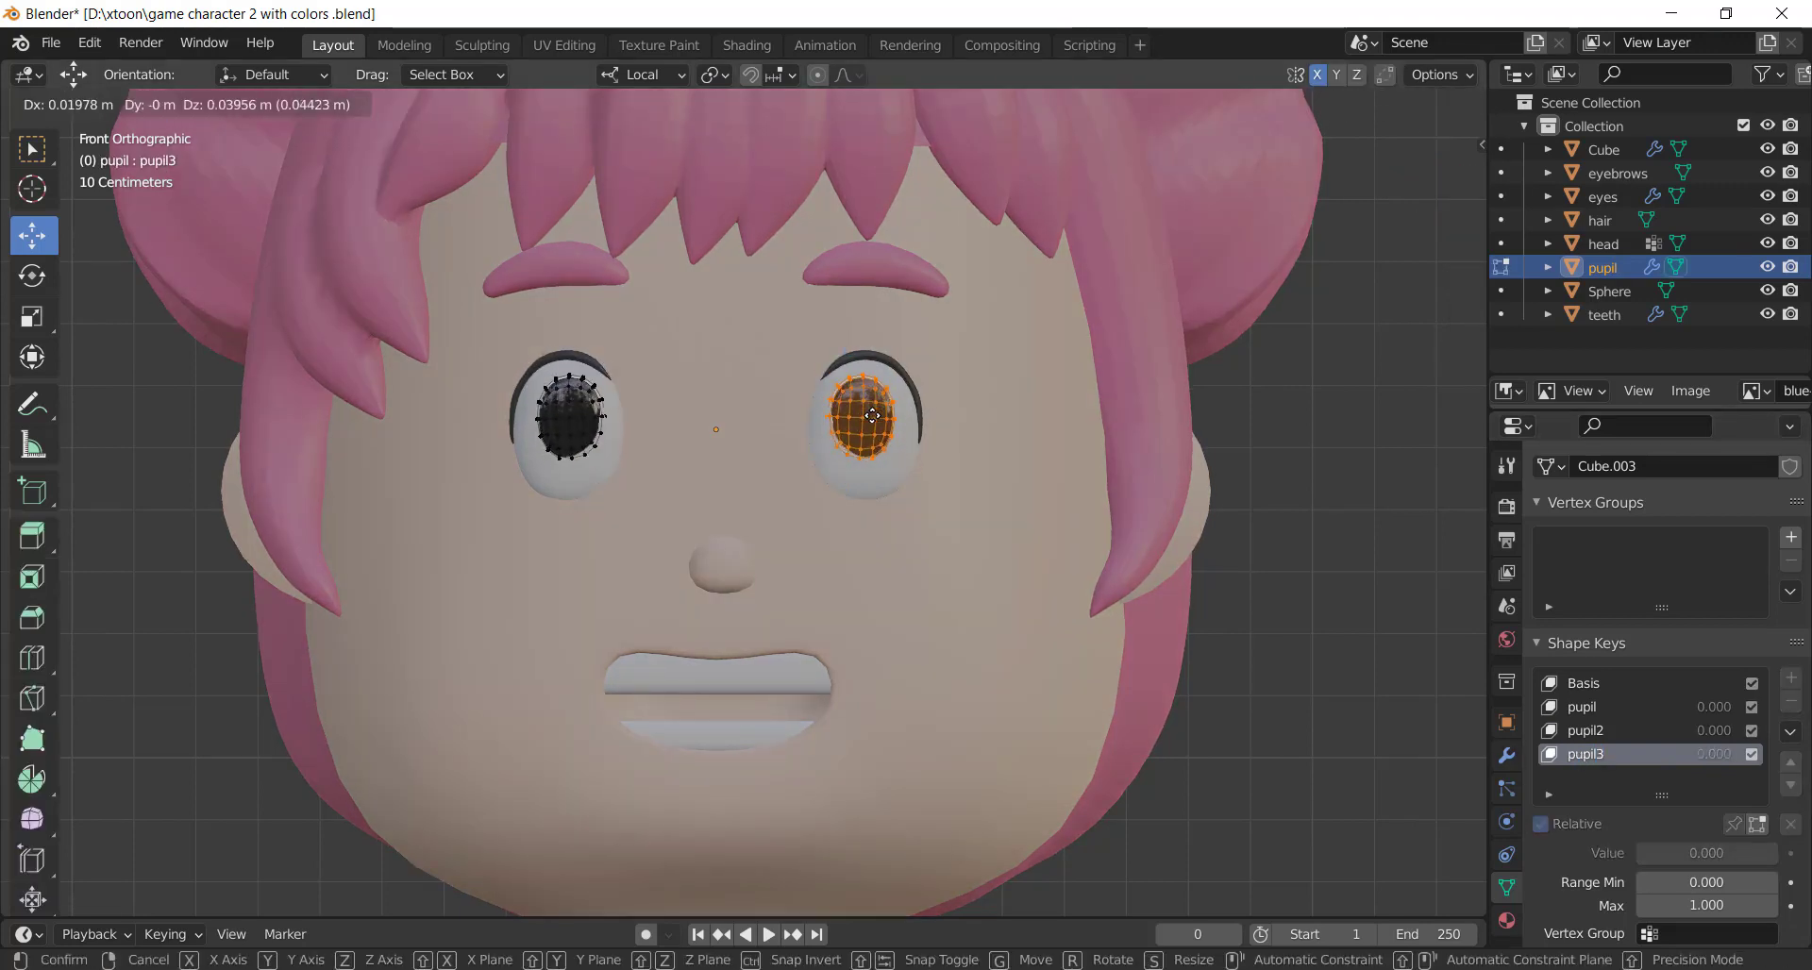
left_click(872, 410)
middle_click_drag(872, 410, 572, 387)
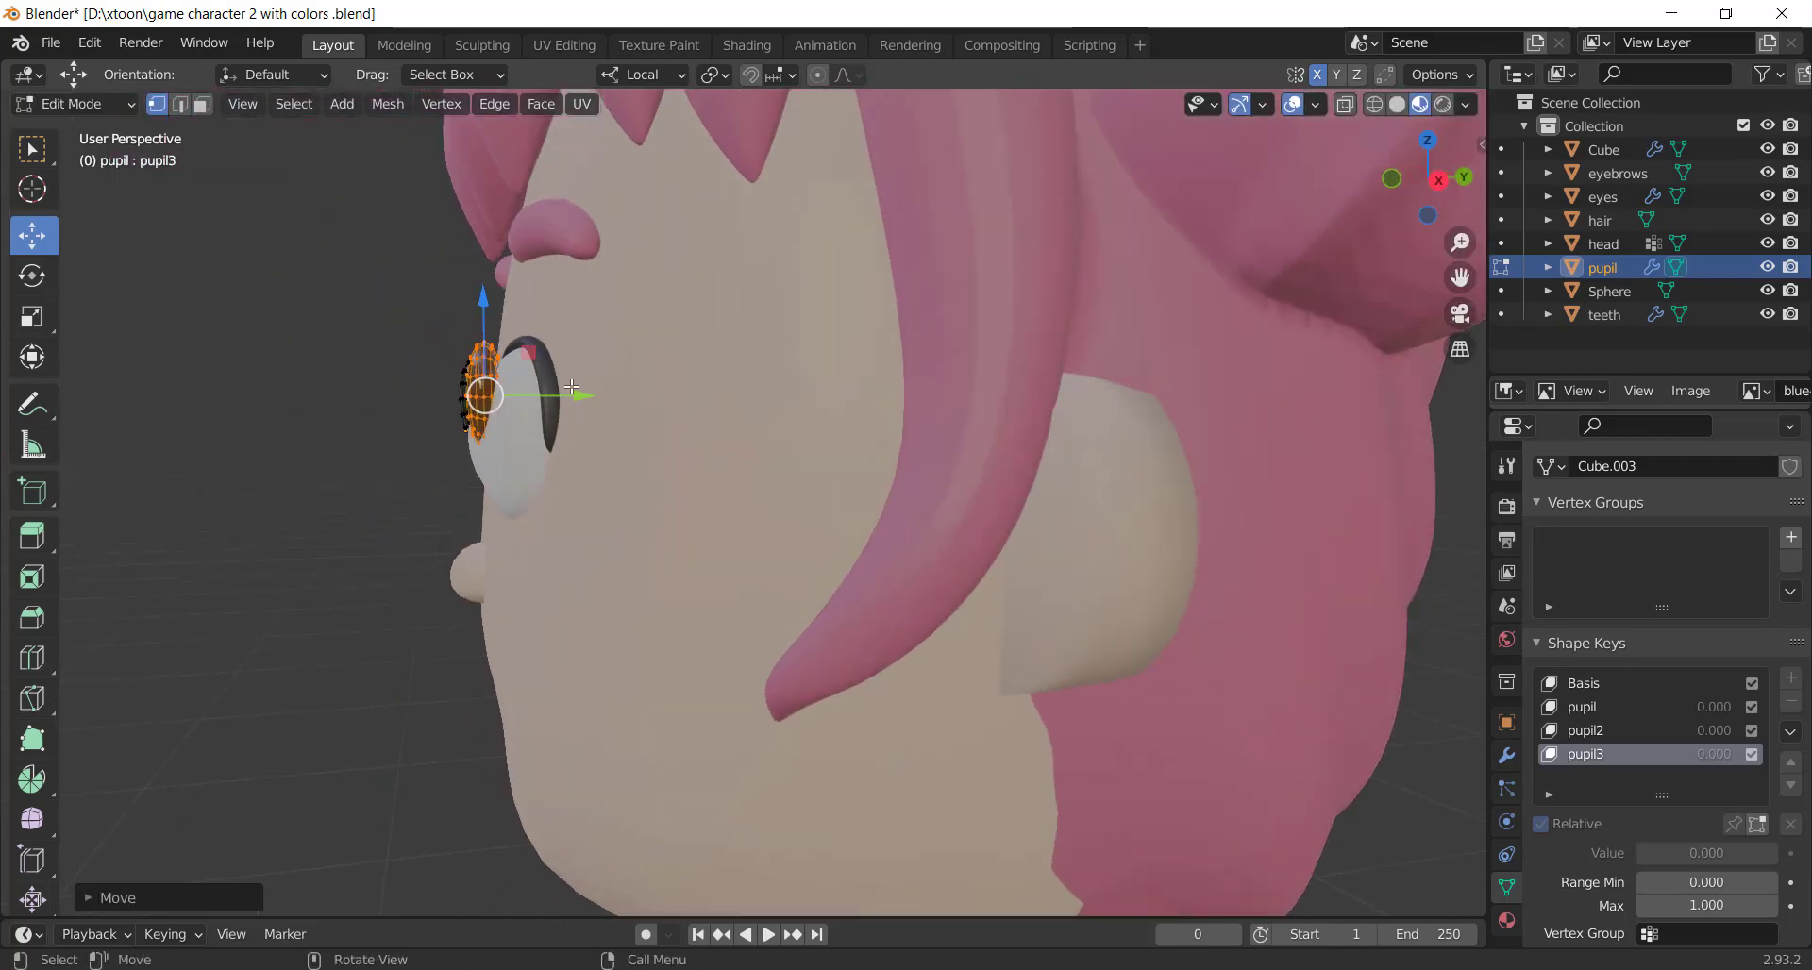
Rotate and nudge the pupils to follow the eyeball, then return to front view and Object Mode
key("r")
left_click(612, 458)
key("g")
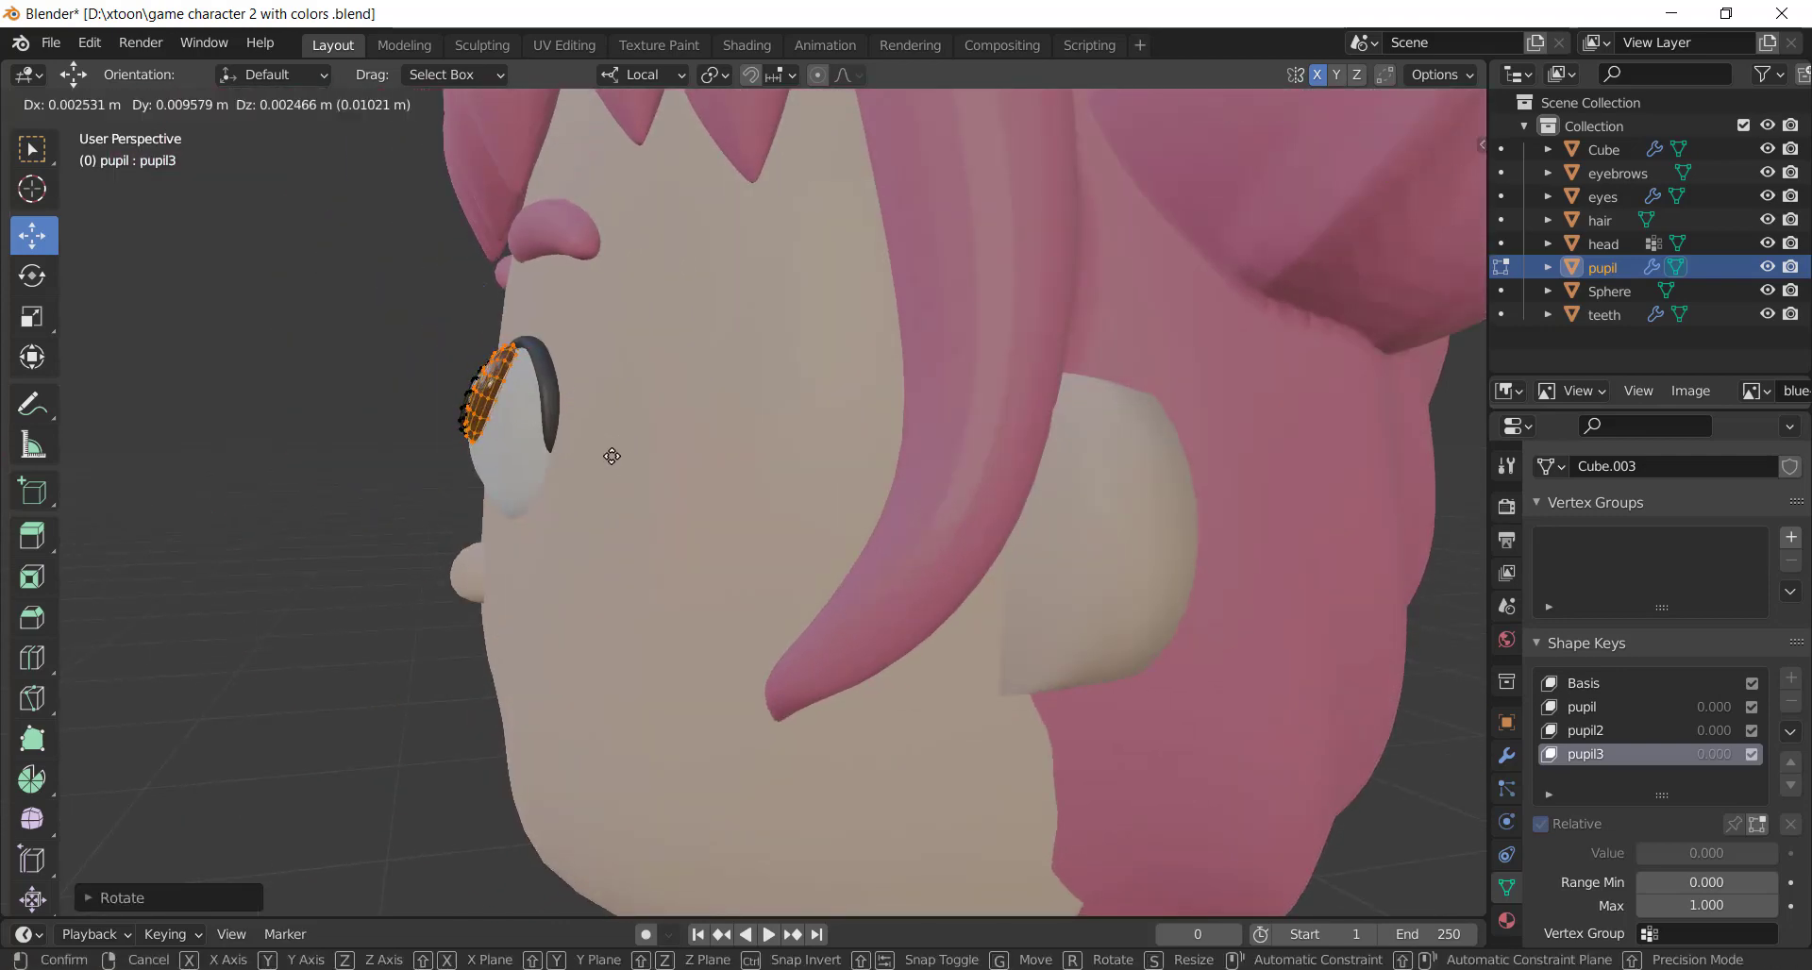
left_click(611, 456)
key("KP_1")
scroll(1034, 525, "down", 2)
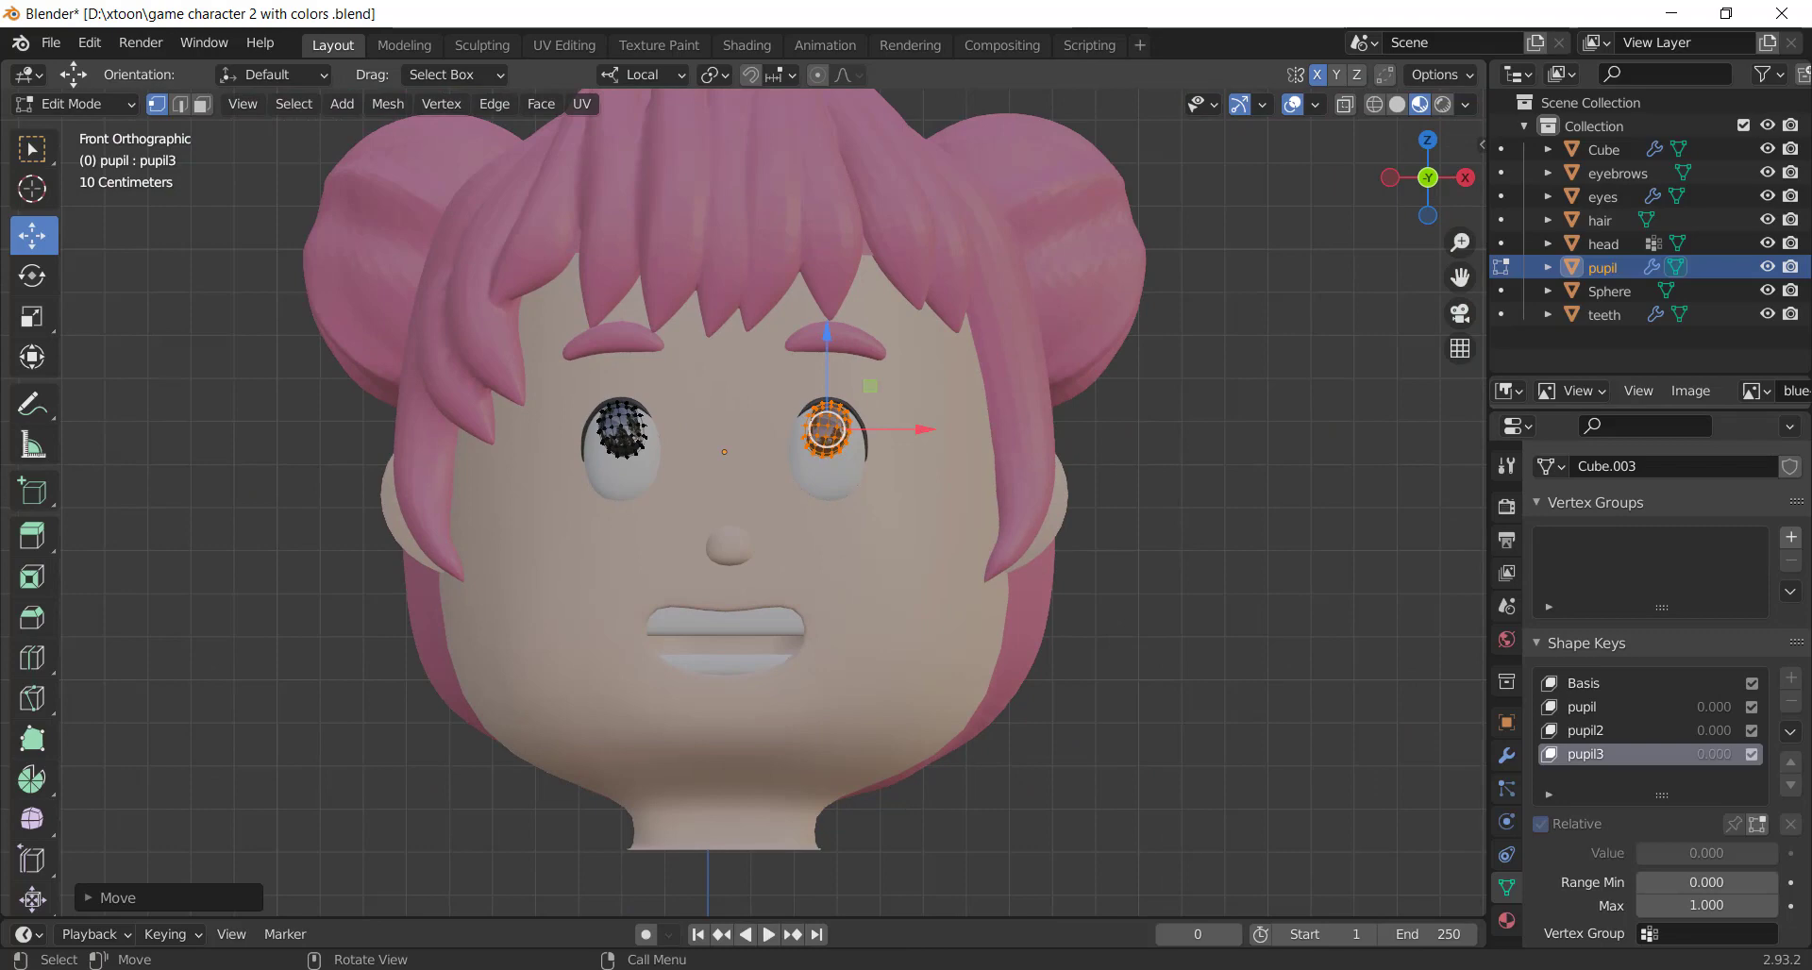
key("Tab")
Preview pupil3 at 1.0 with the pupils looking up, then reset it to 0
scroll(999, 518, "up", 1)
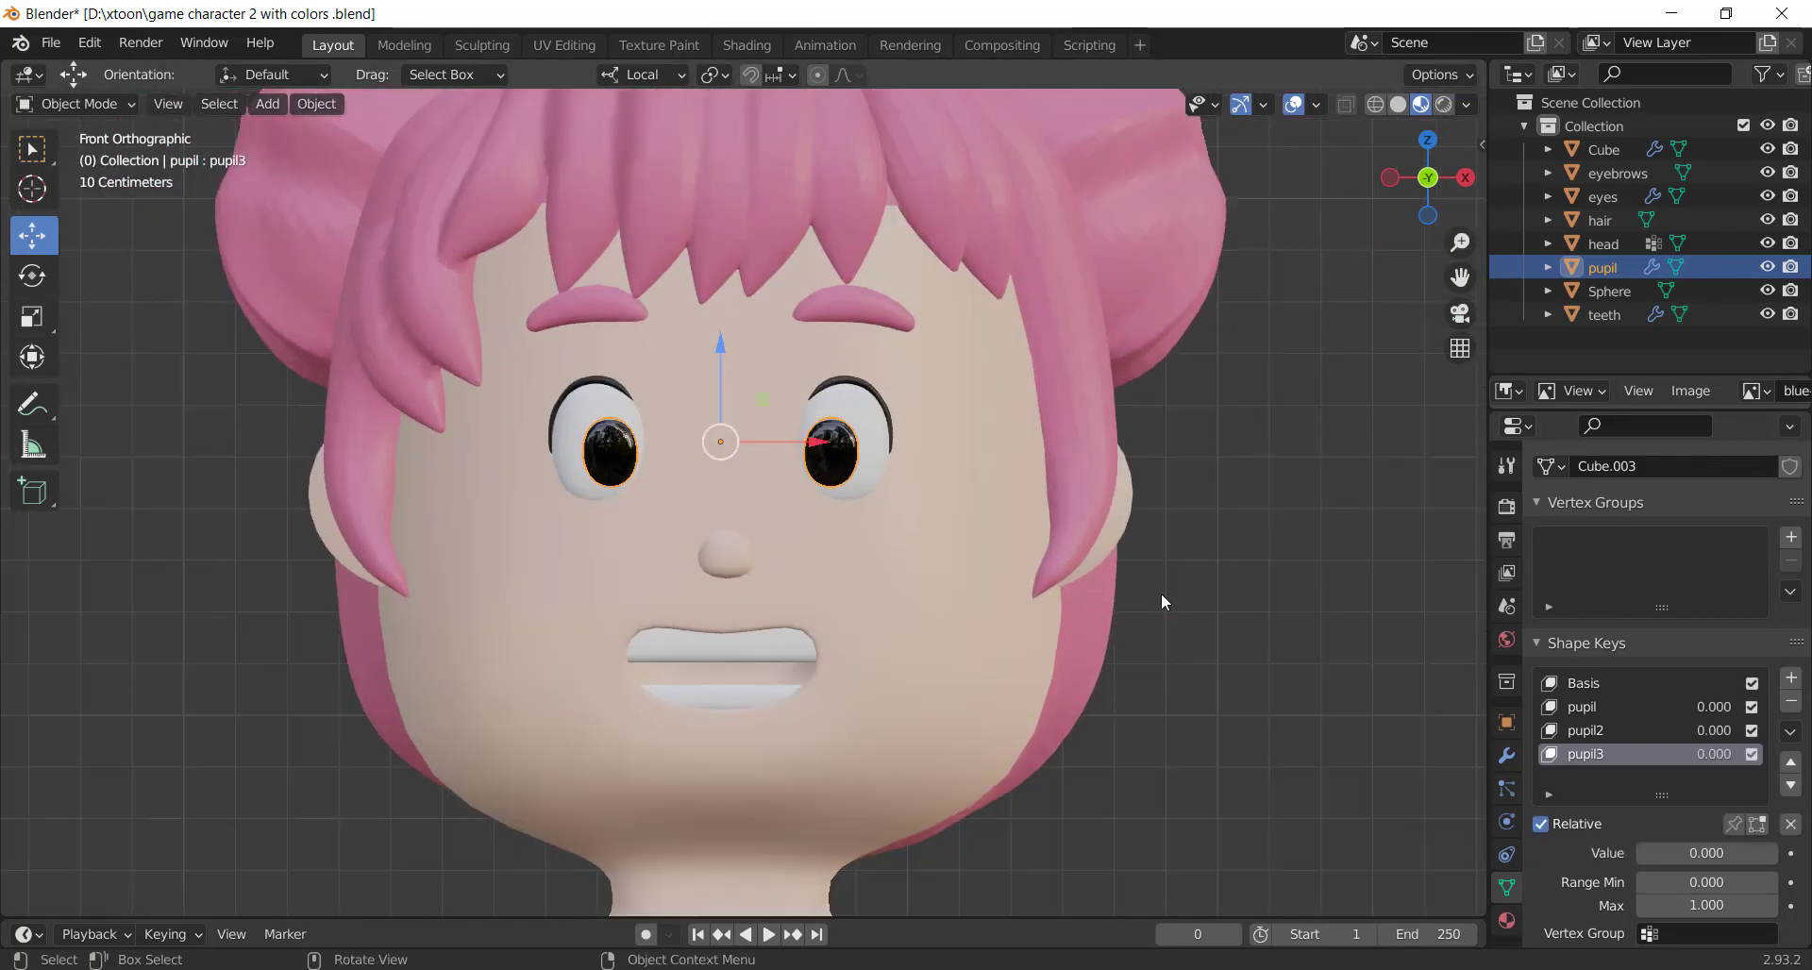
scroll(1341, 652, "down", 1)
scroll(1312, 641, "up", 1)
scroll(1301, 638, "down", 1)
scroll(1369, 690, "up", 1)
left_click_drag(1707, 853, 1765, 853)
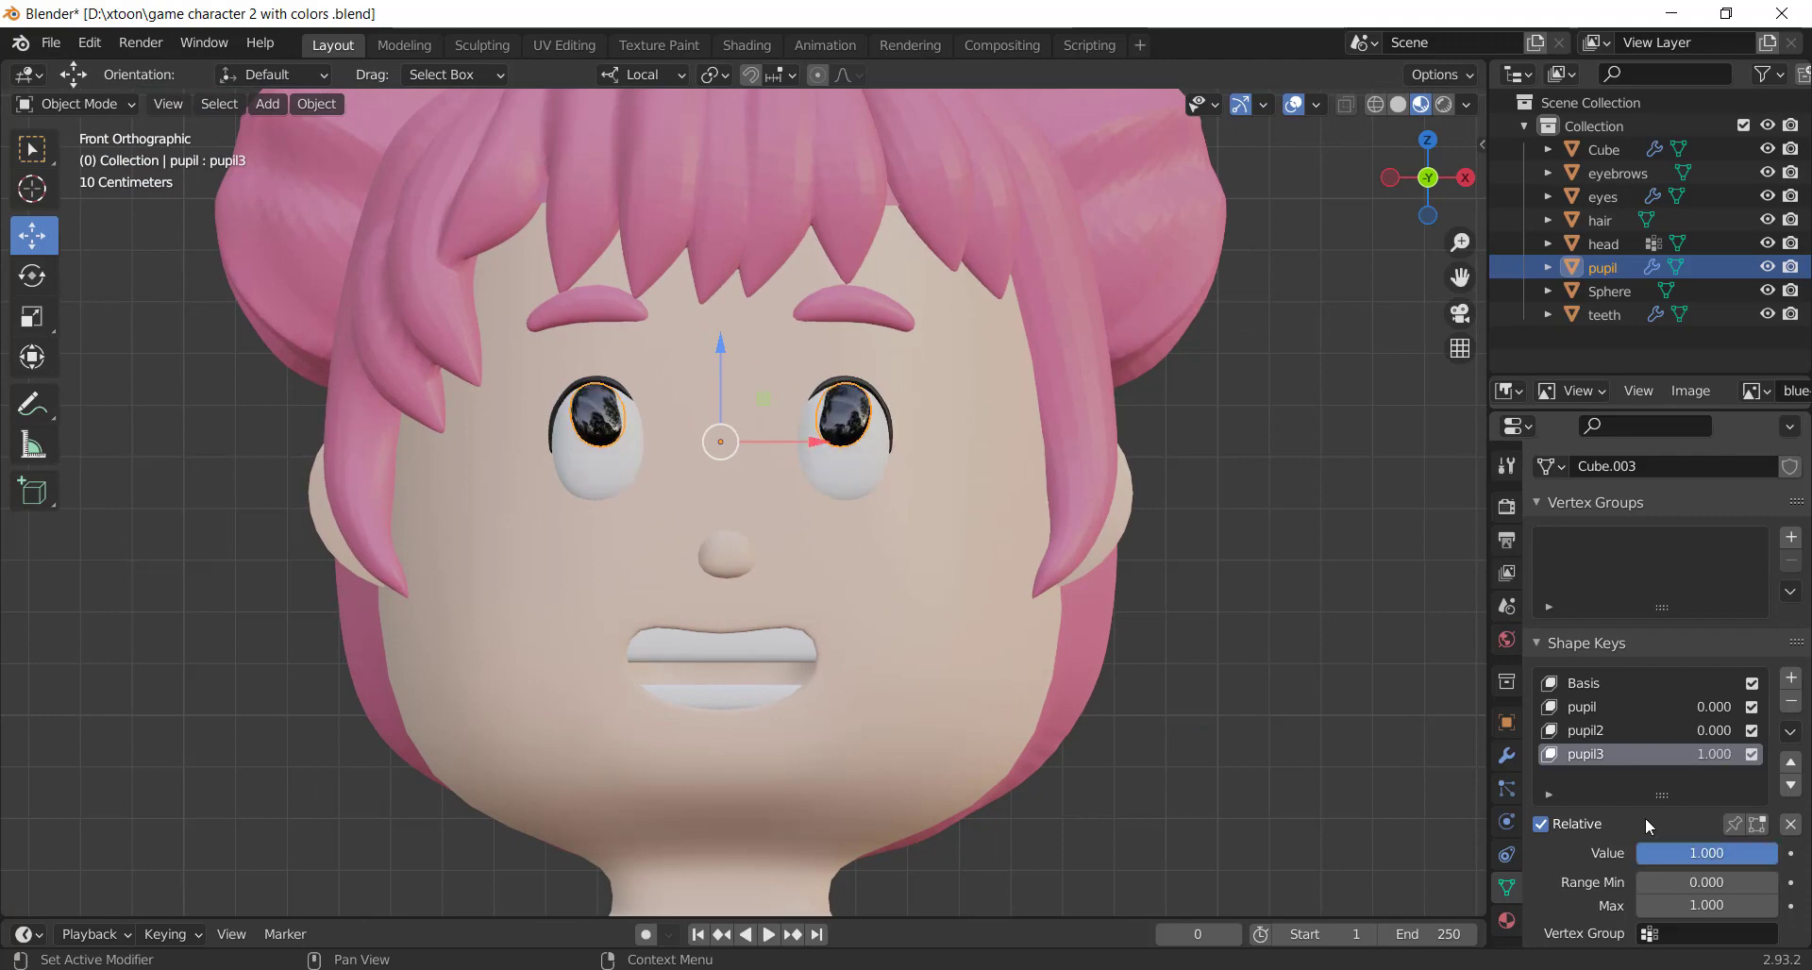
scroll(869, 347, "up", 2)
key("Tab")
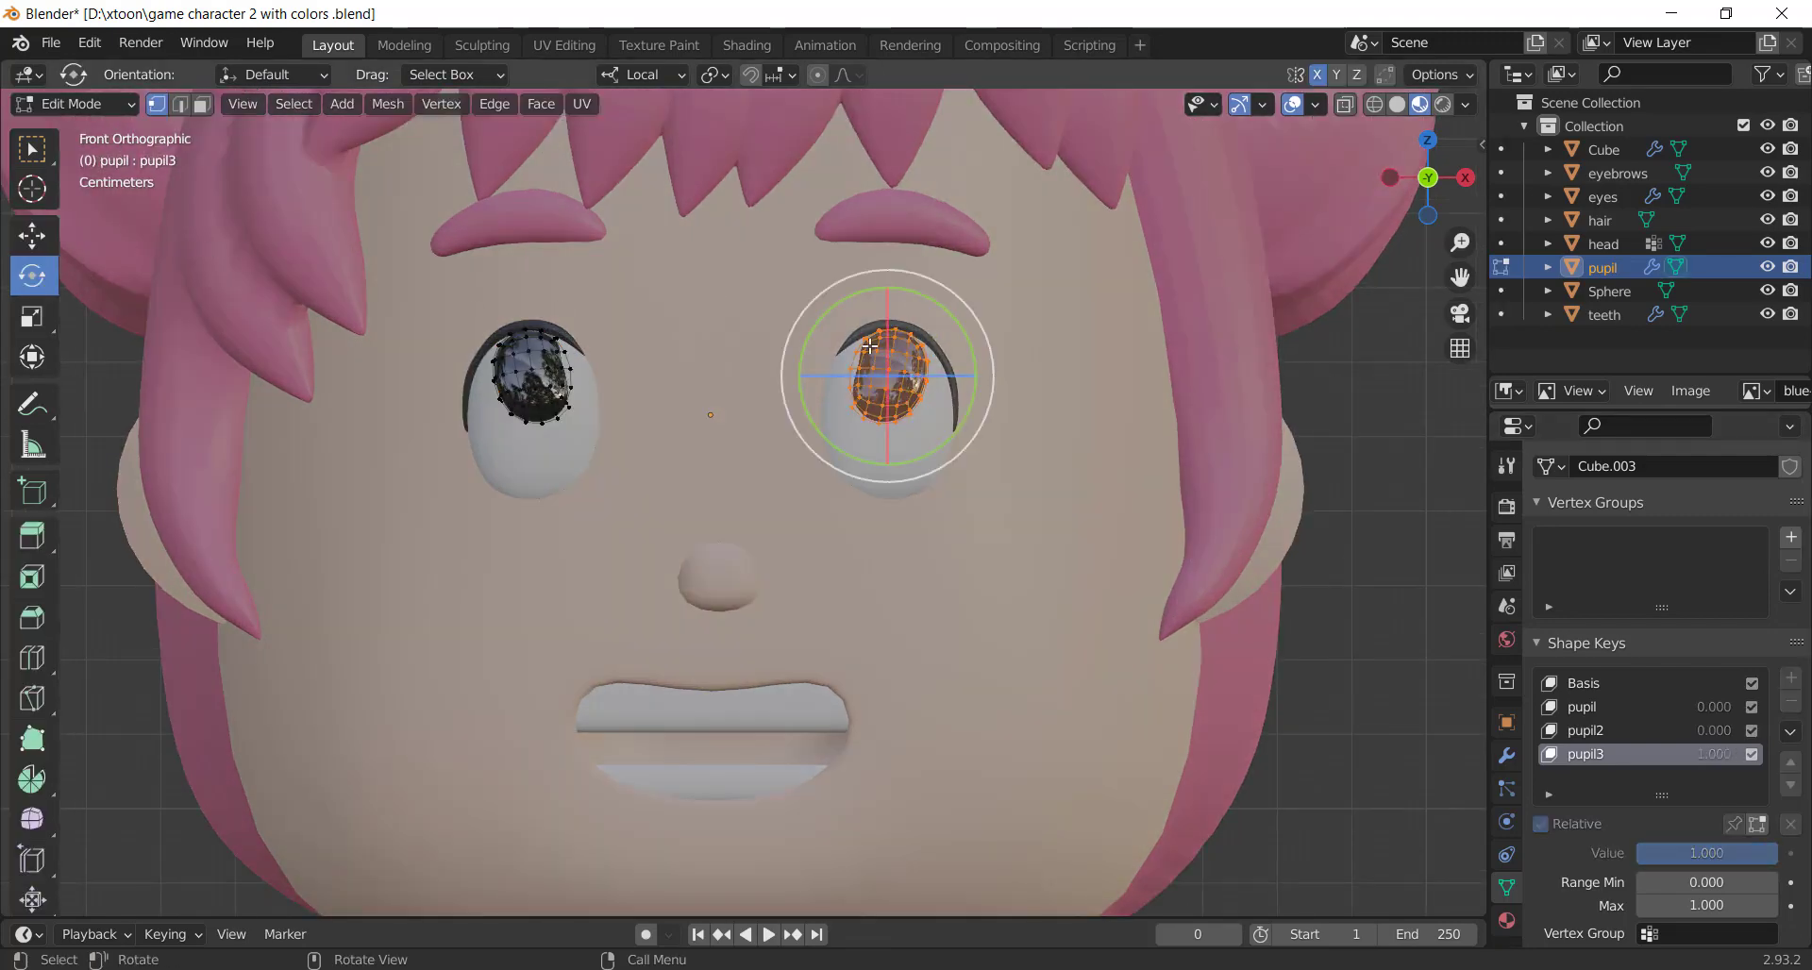
scroll(1321, 642, "down", 2)
scroll(1397, 689, "down", 3)
key("Tab")
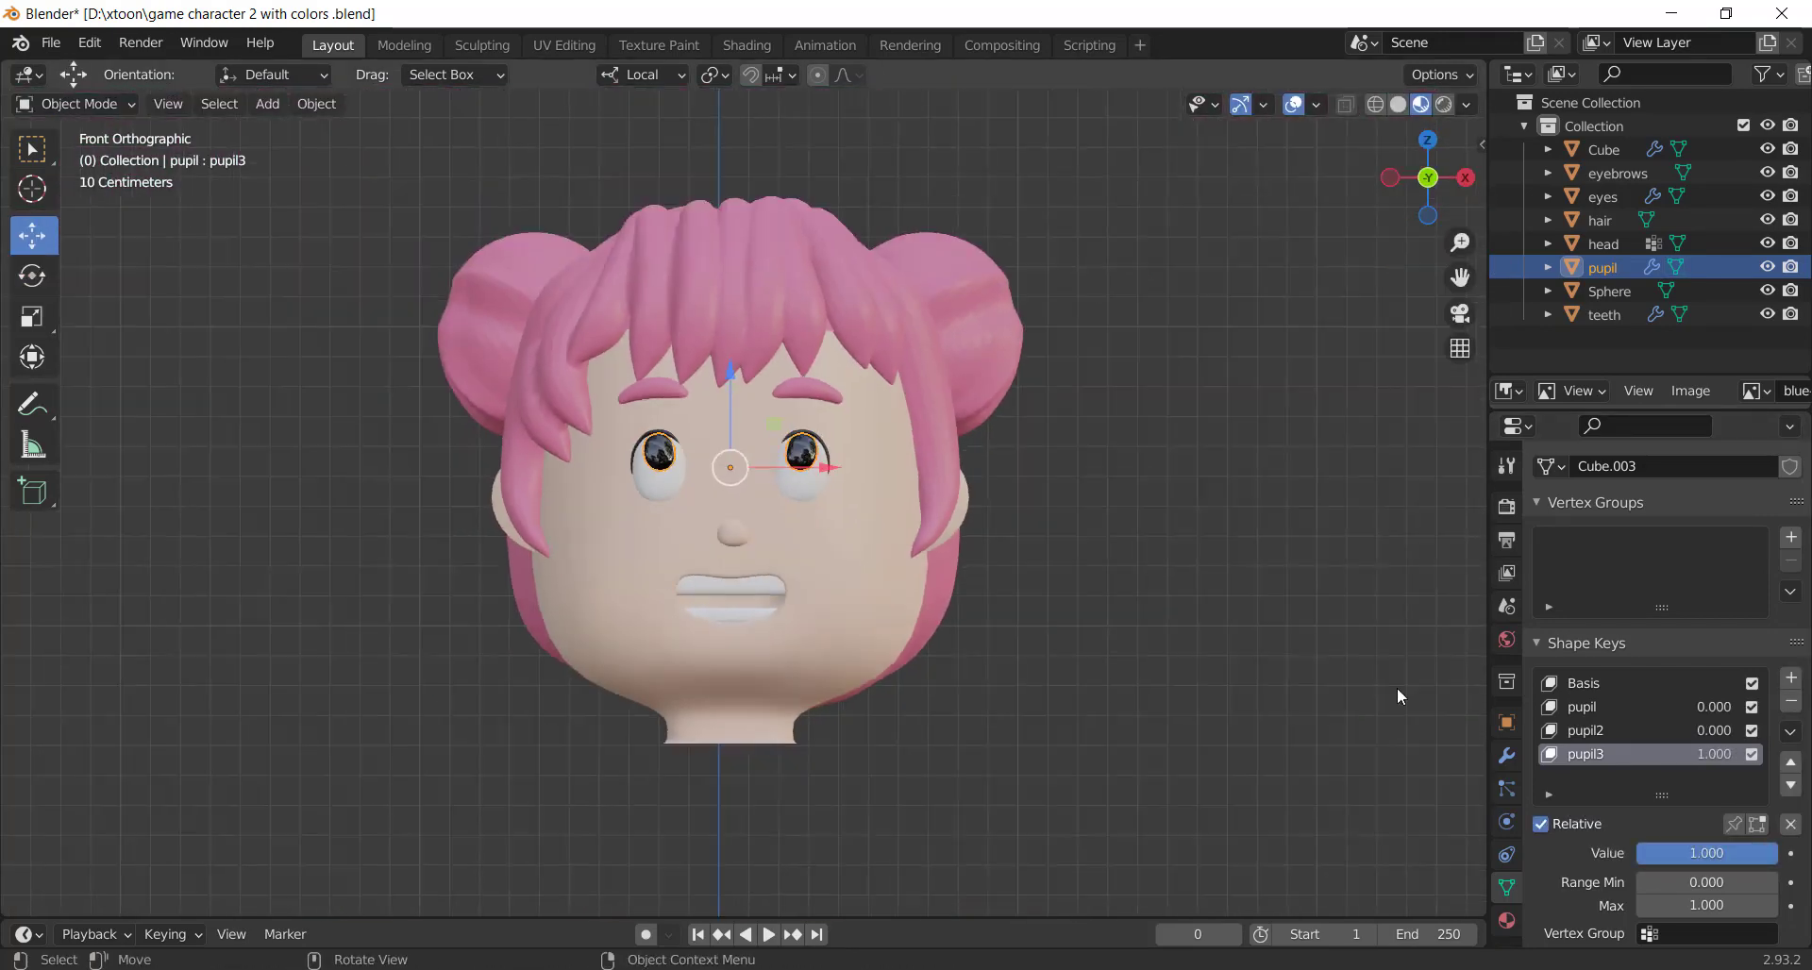
left_click_drag(1731, 853, 1579, 825)
Save the blend file, then undo the last change
key("ctrl+s")
scroll(1021, 502, "up", 2)
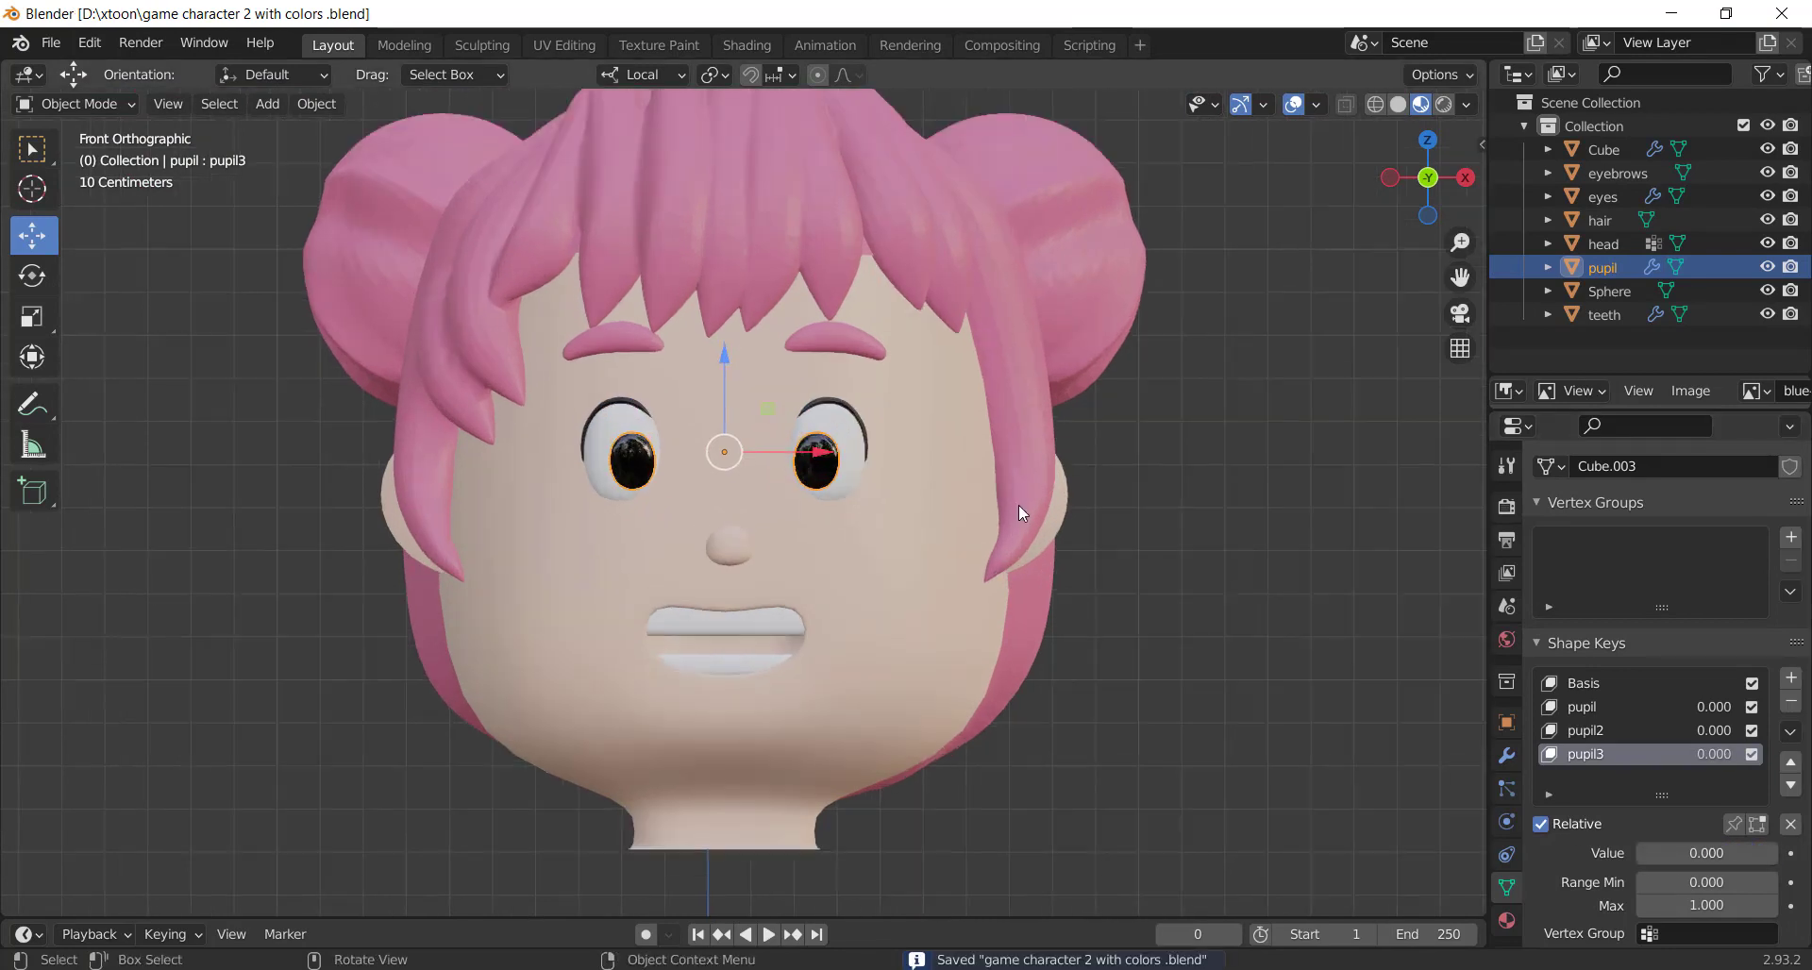
scroll(1040, 587, "up", 1)
key("ctrl+z")
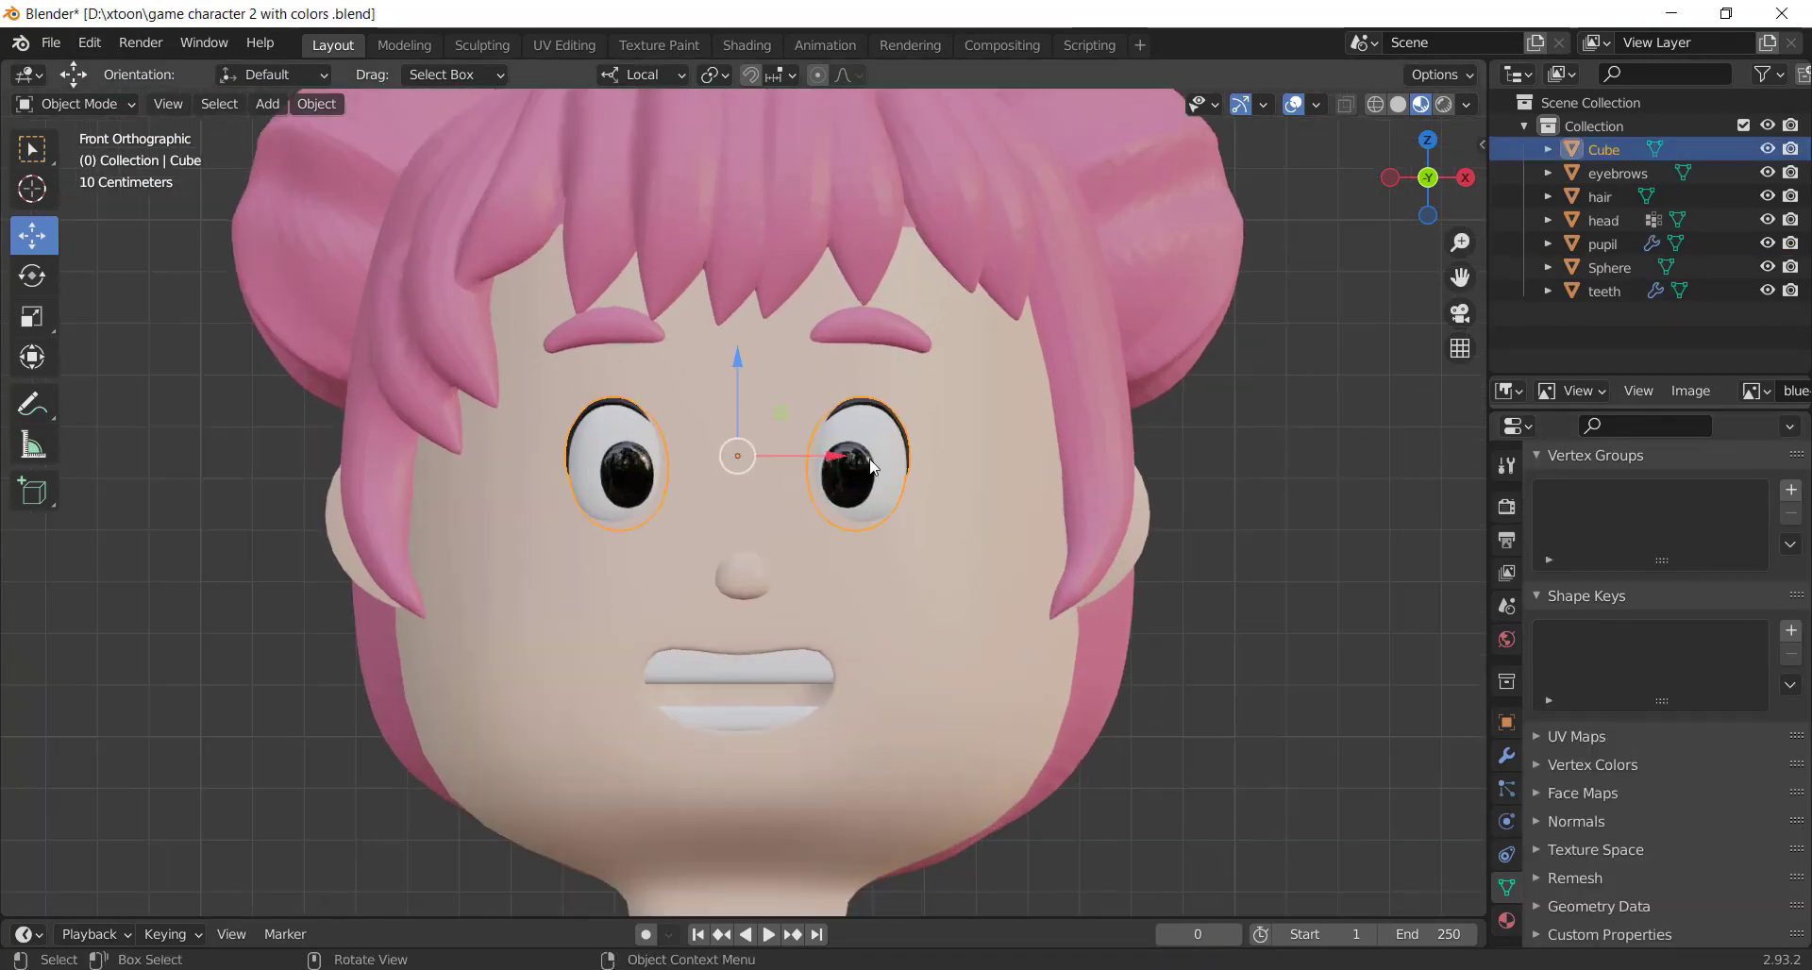
Add a Basis and a new shape key to Cube, naming it 'eyes'
left_click(1792, 631)
left_click(1792, 631)
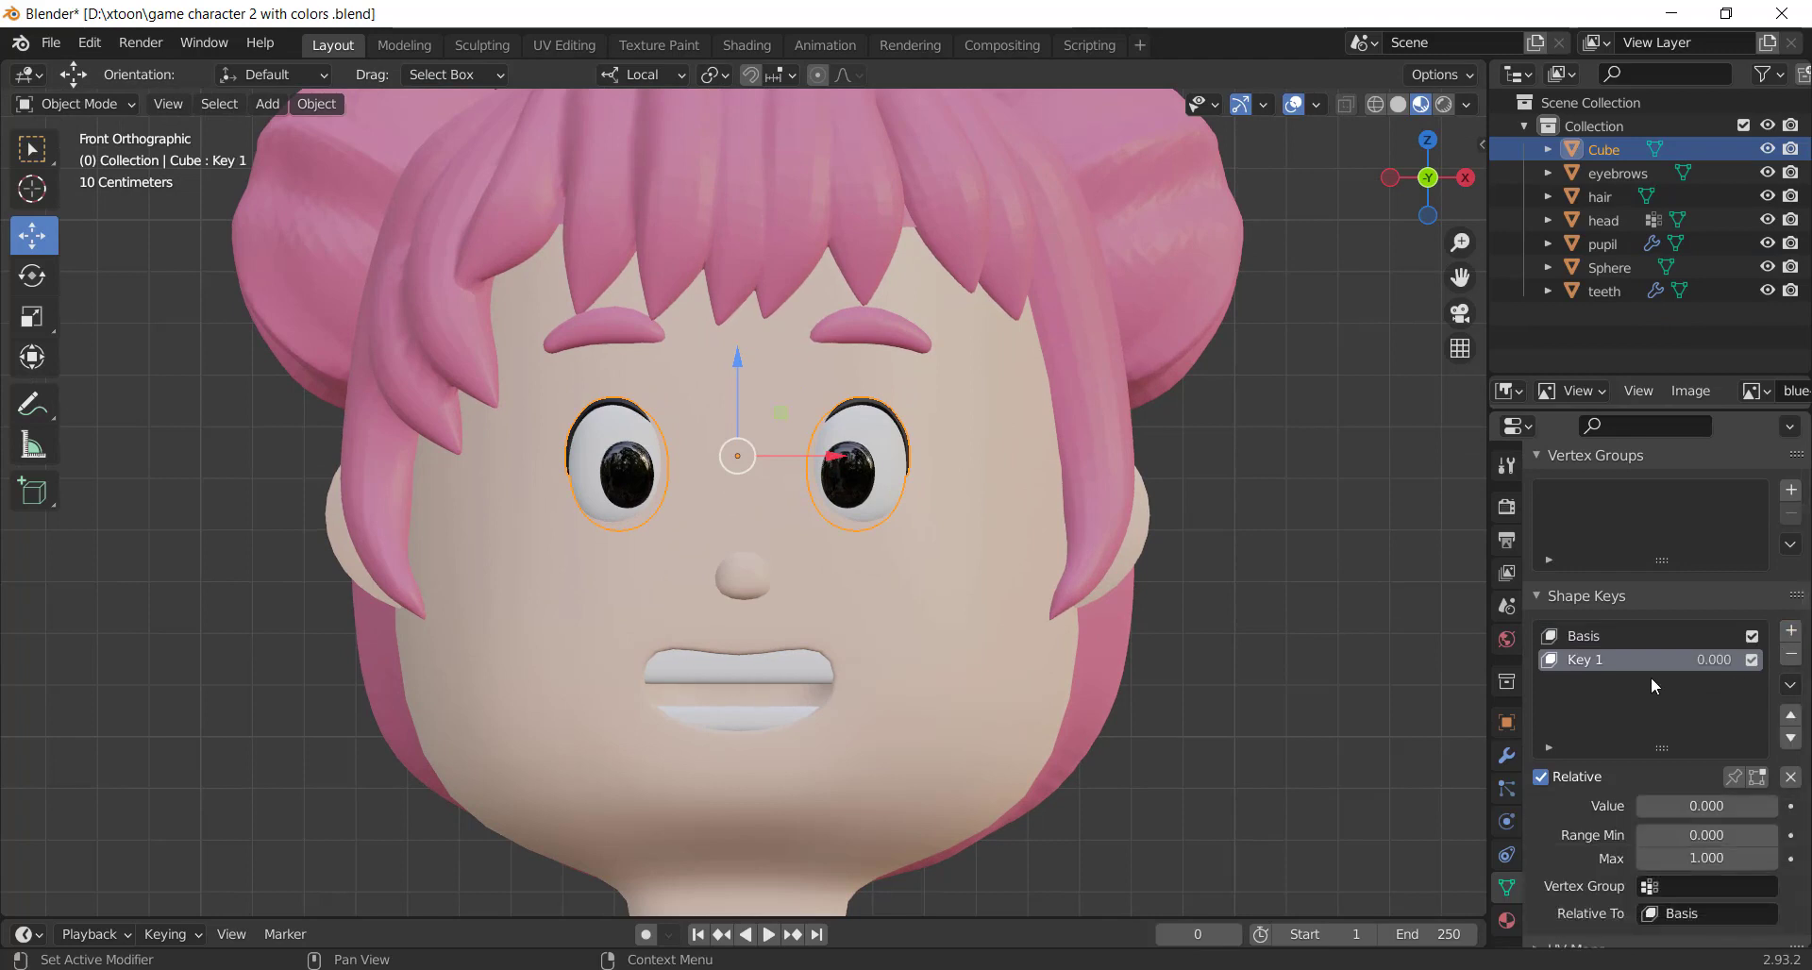
double_click(1592, 666)
Squash both eyes vertically in the eyes key, then preview it at 0.388
key("Tab")
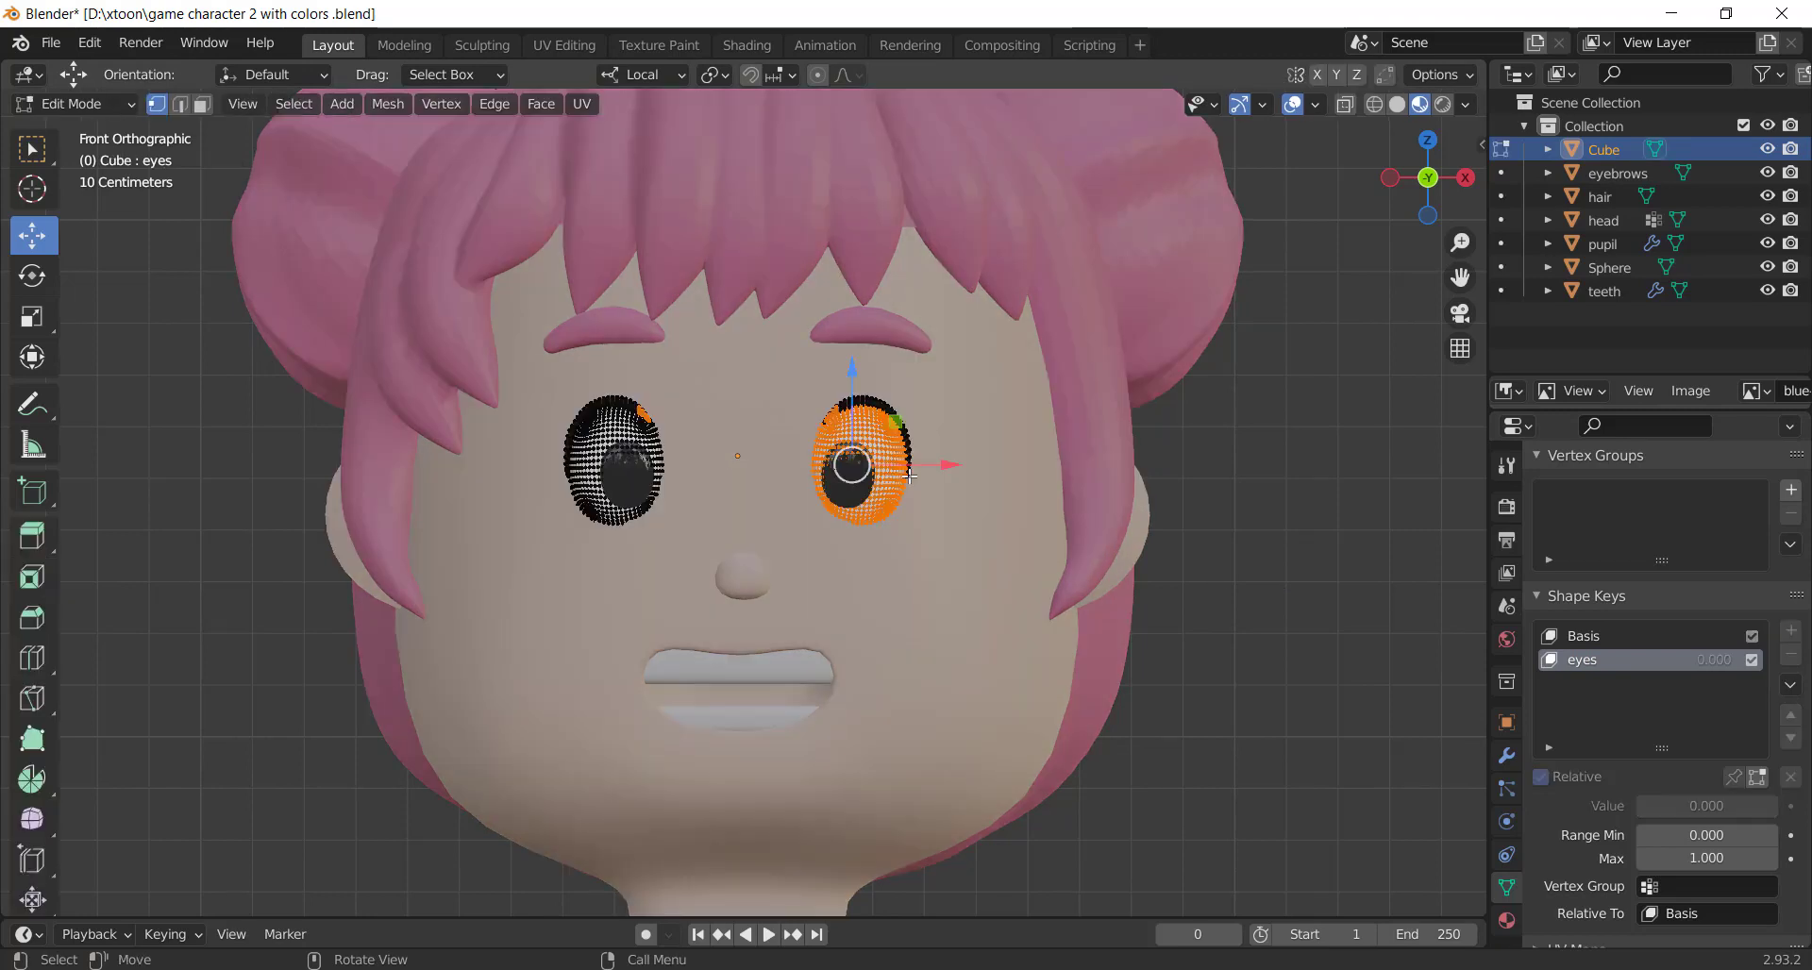
key("a")
key("s")
key("z")
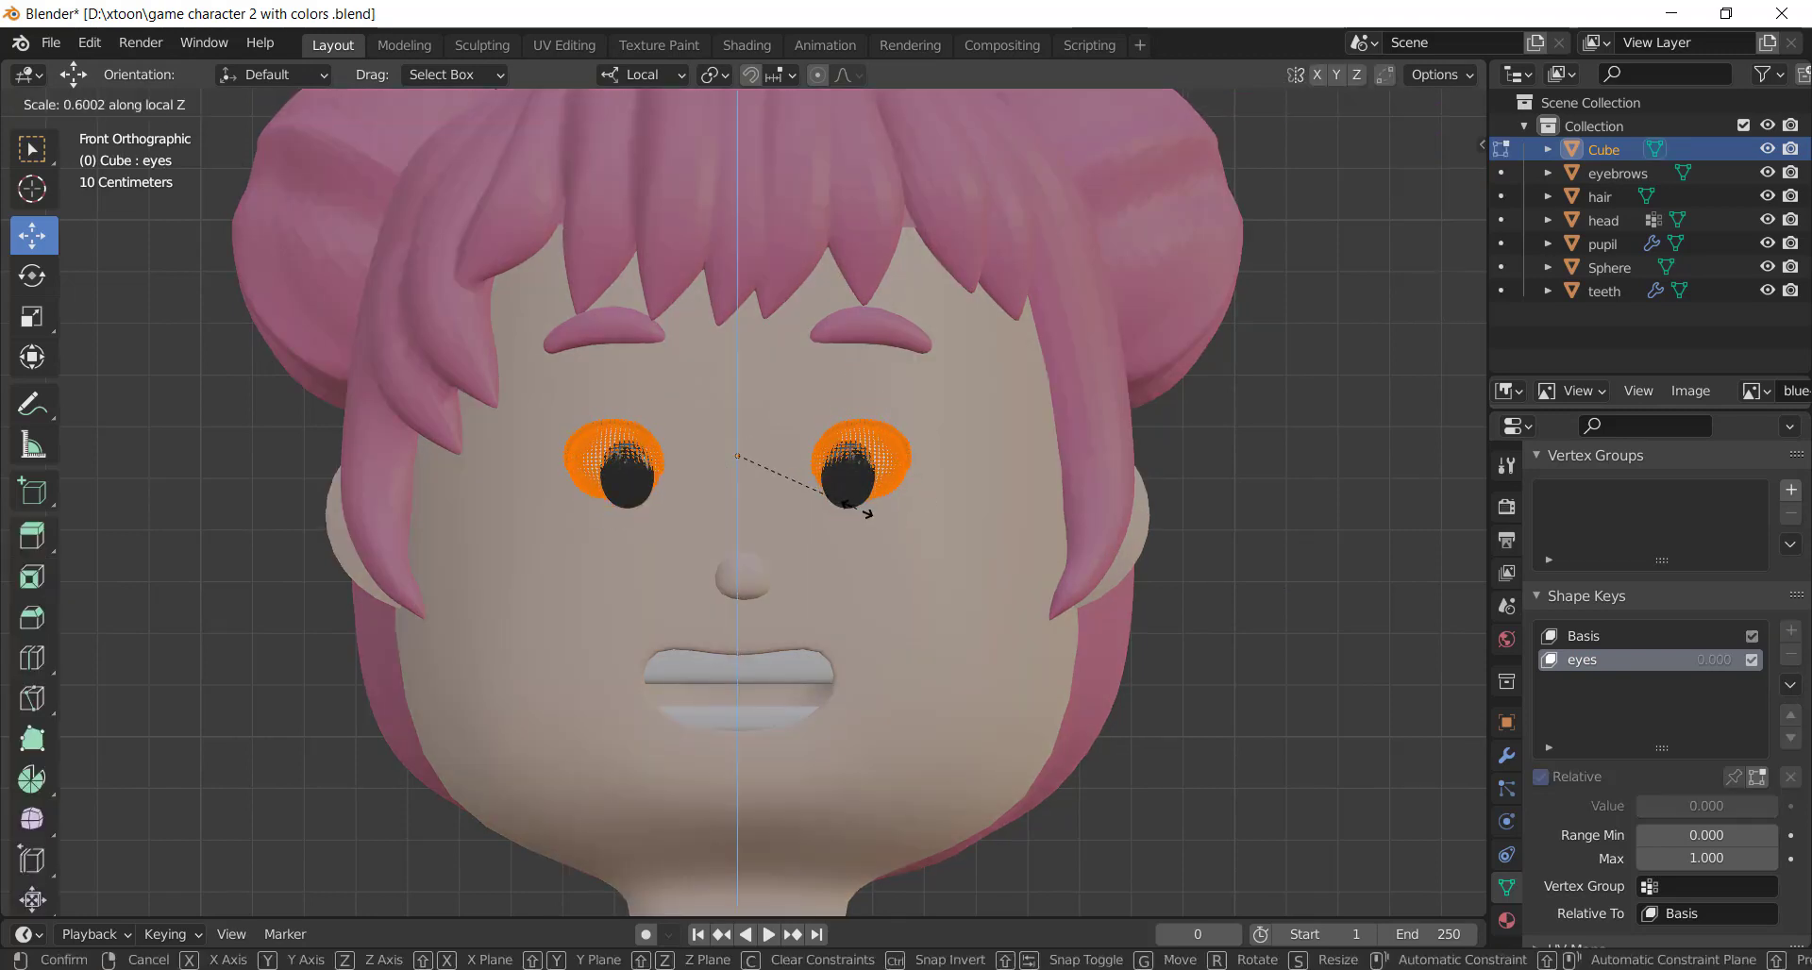
left_click(862, 507)
key("Tab")
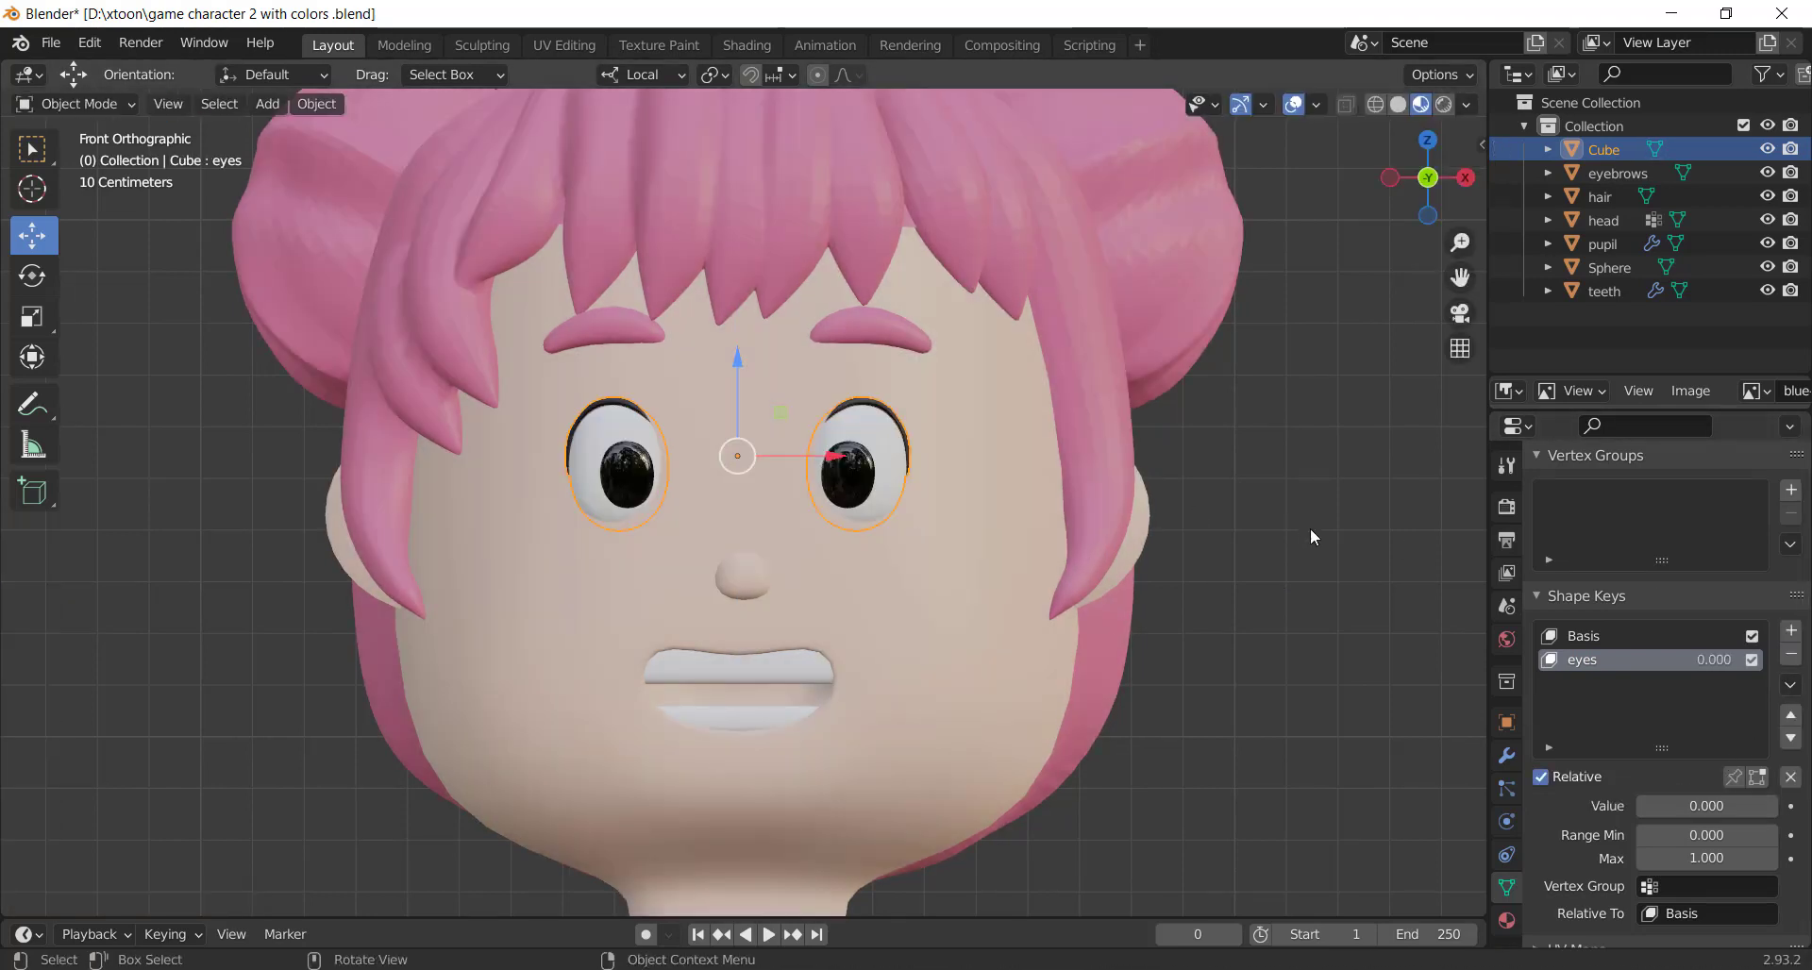
left_click(1310, 531)
mouse_move(1690, 806)
left_mouse_down()
mouse_move(1775, 807)
mouse_move(1643, 806)
left_mouse_up()
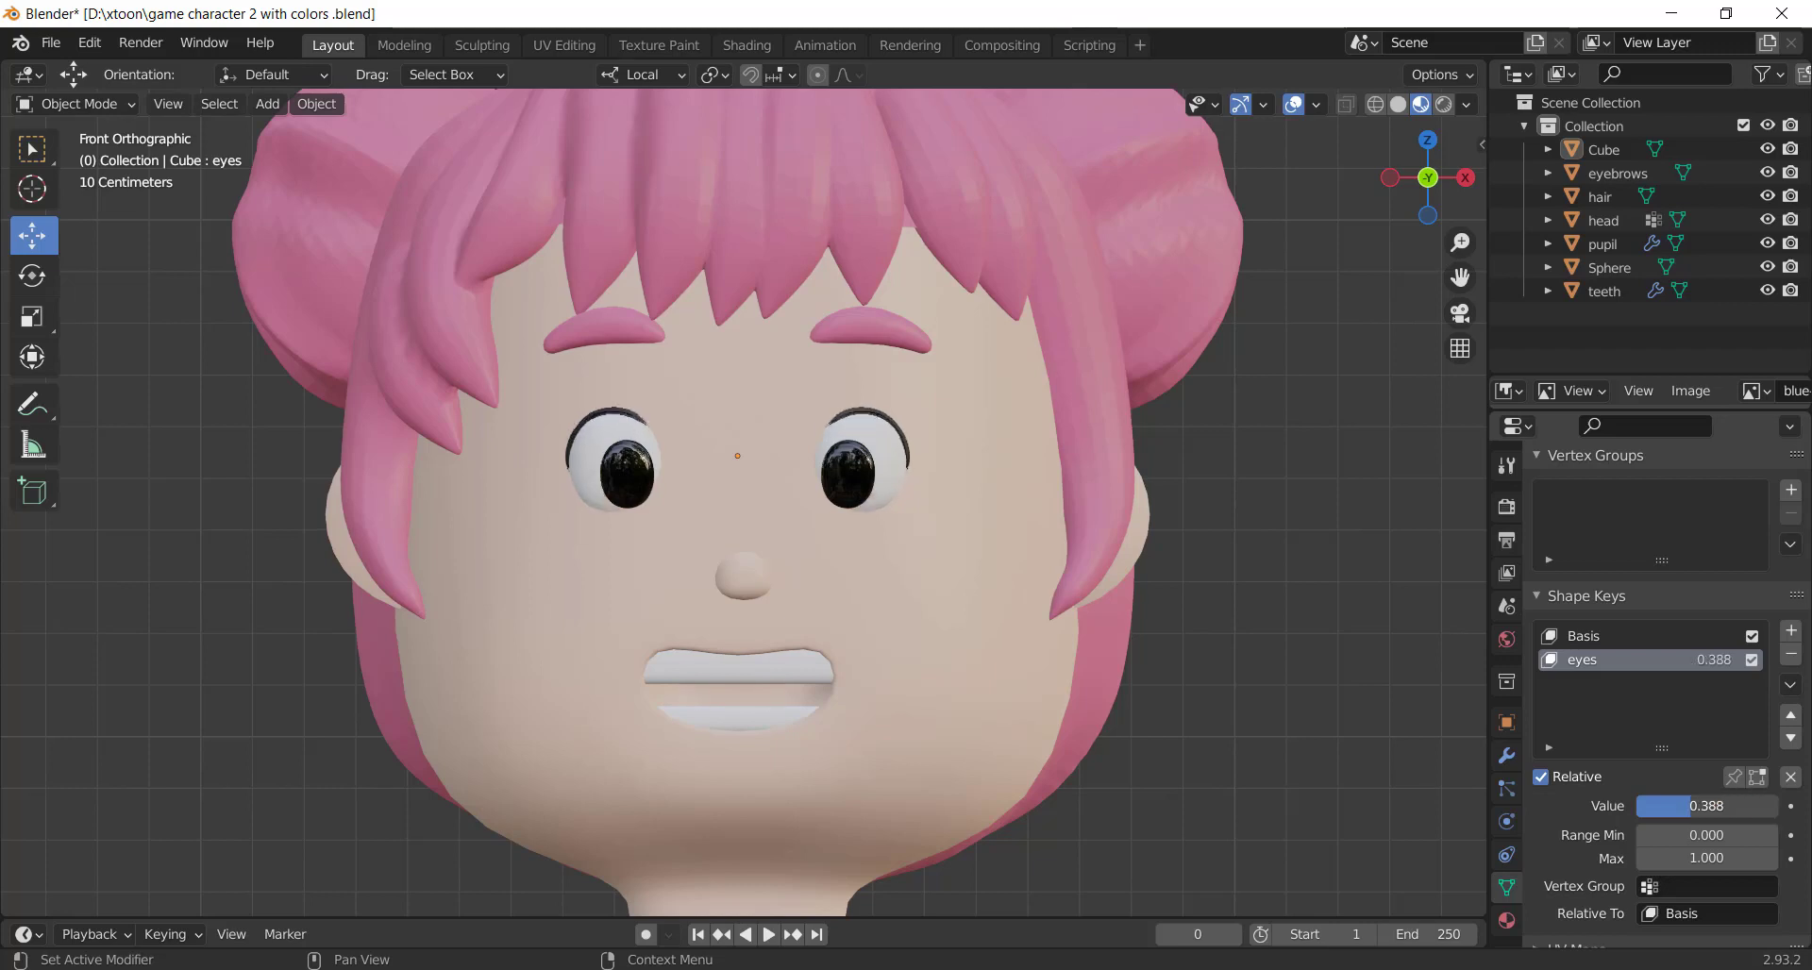
Add an eyes.001 shape key that narrows one linked eye horizontally
left_click(1791, 630)
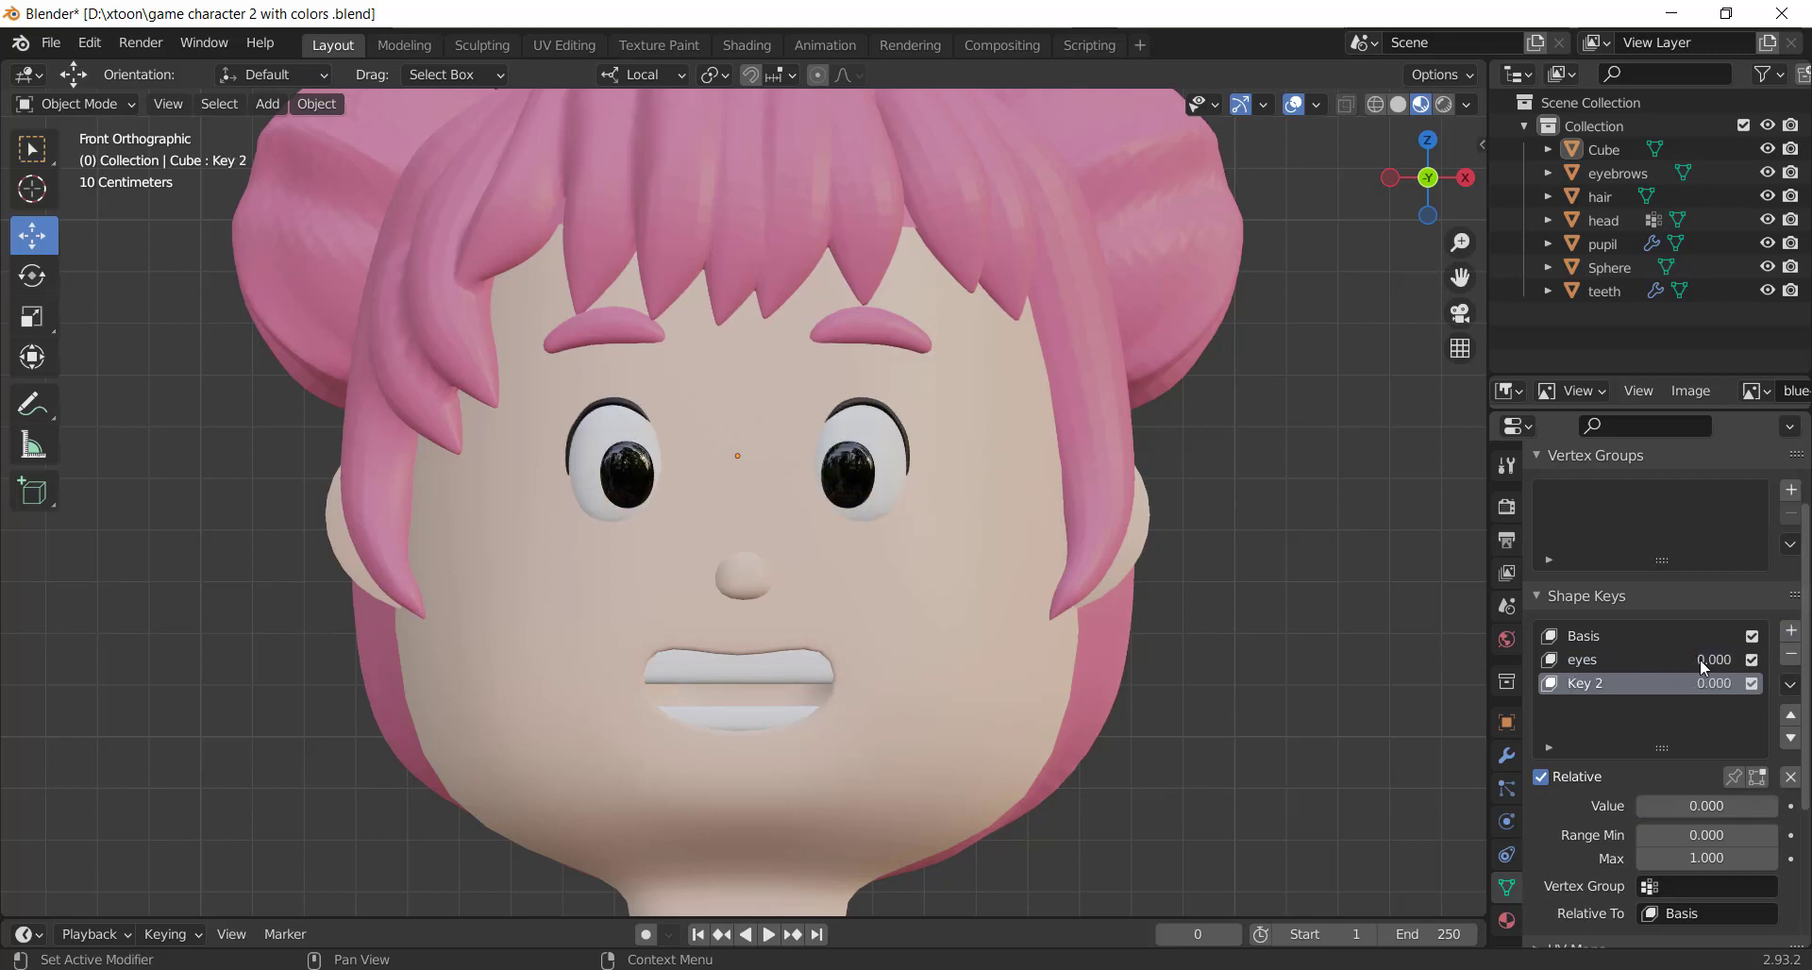
double_click(1585, 684)
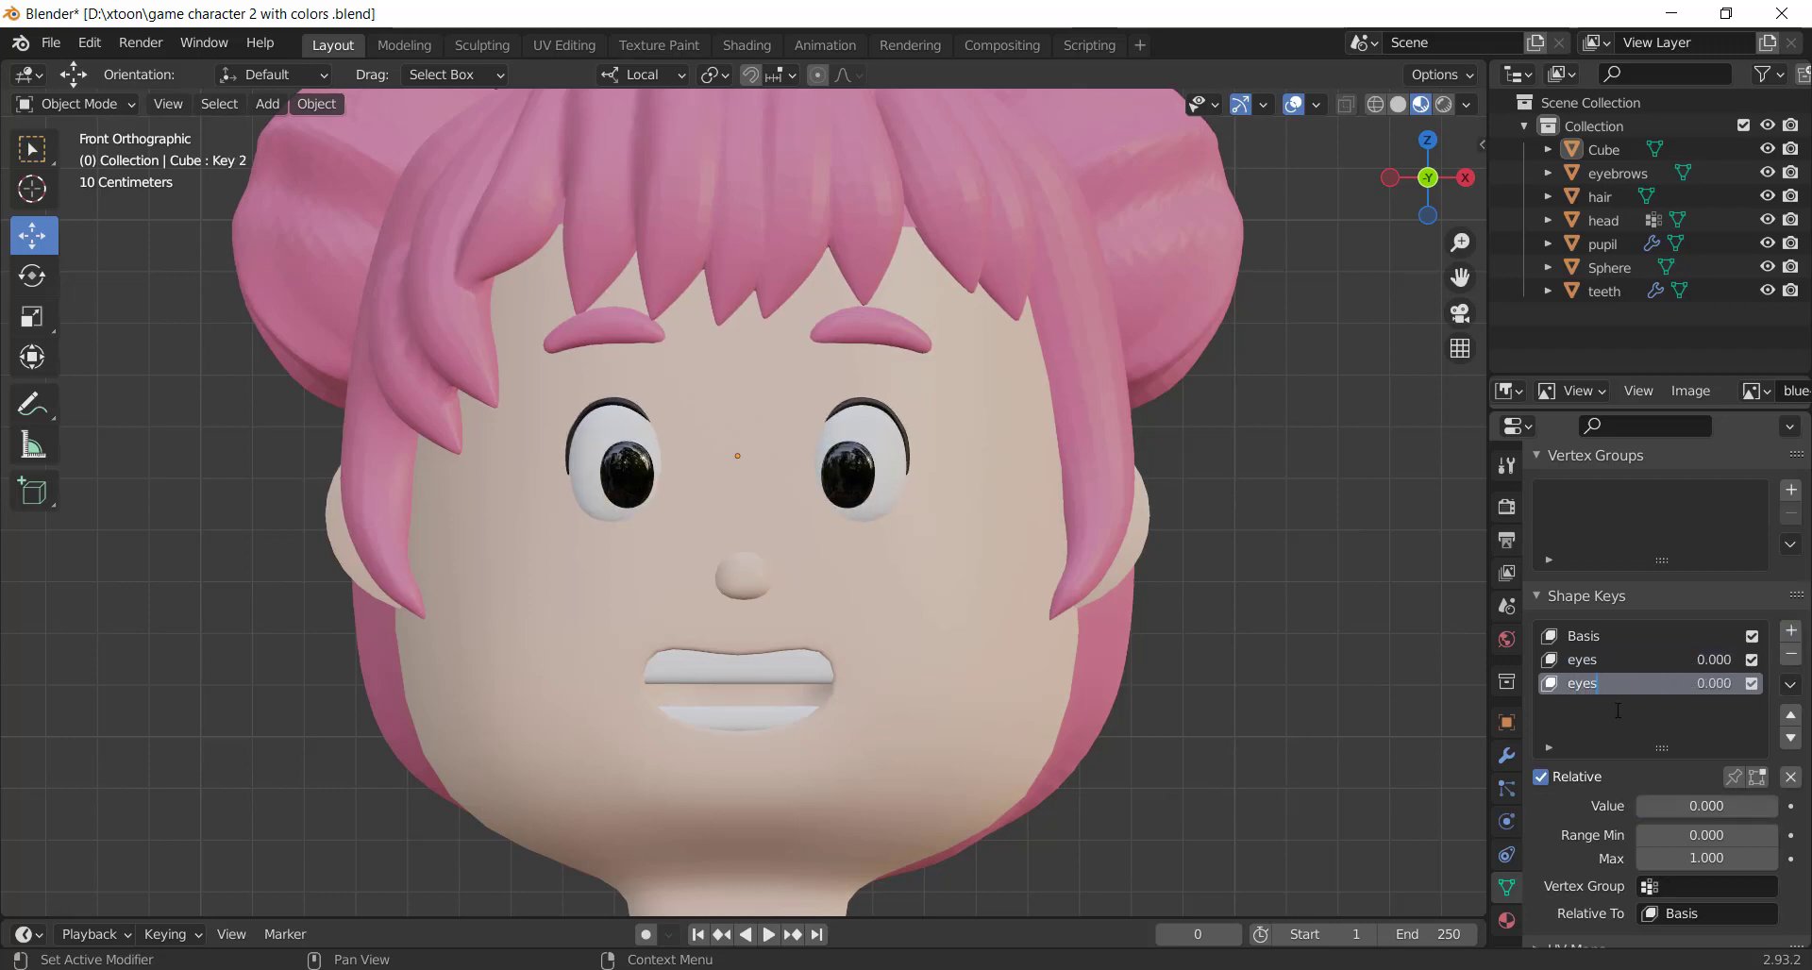
key("Tab")
key("ctrl+l")
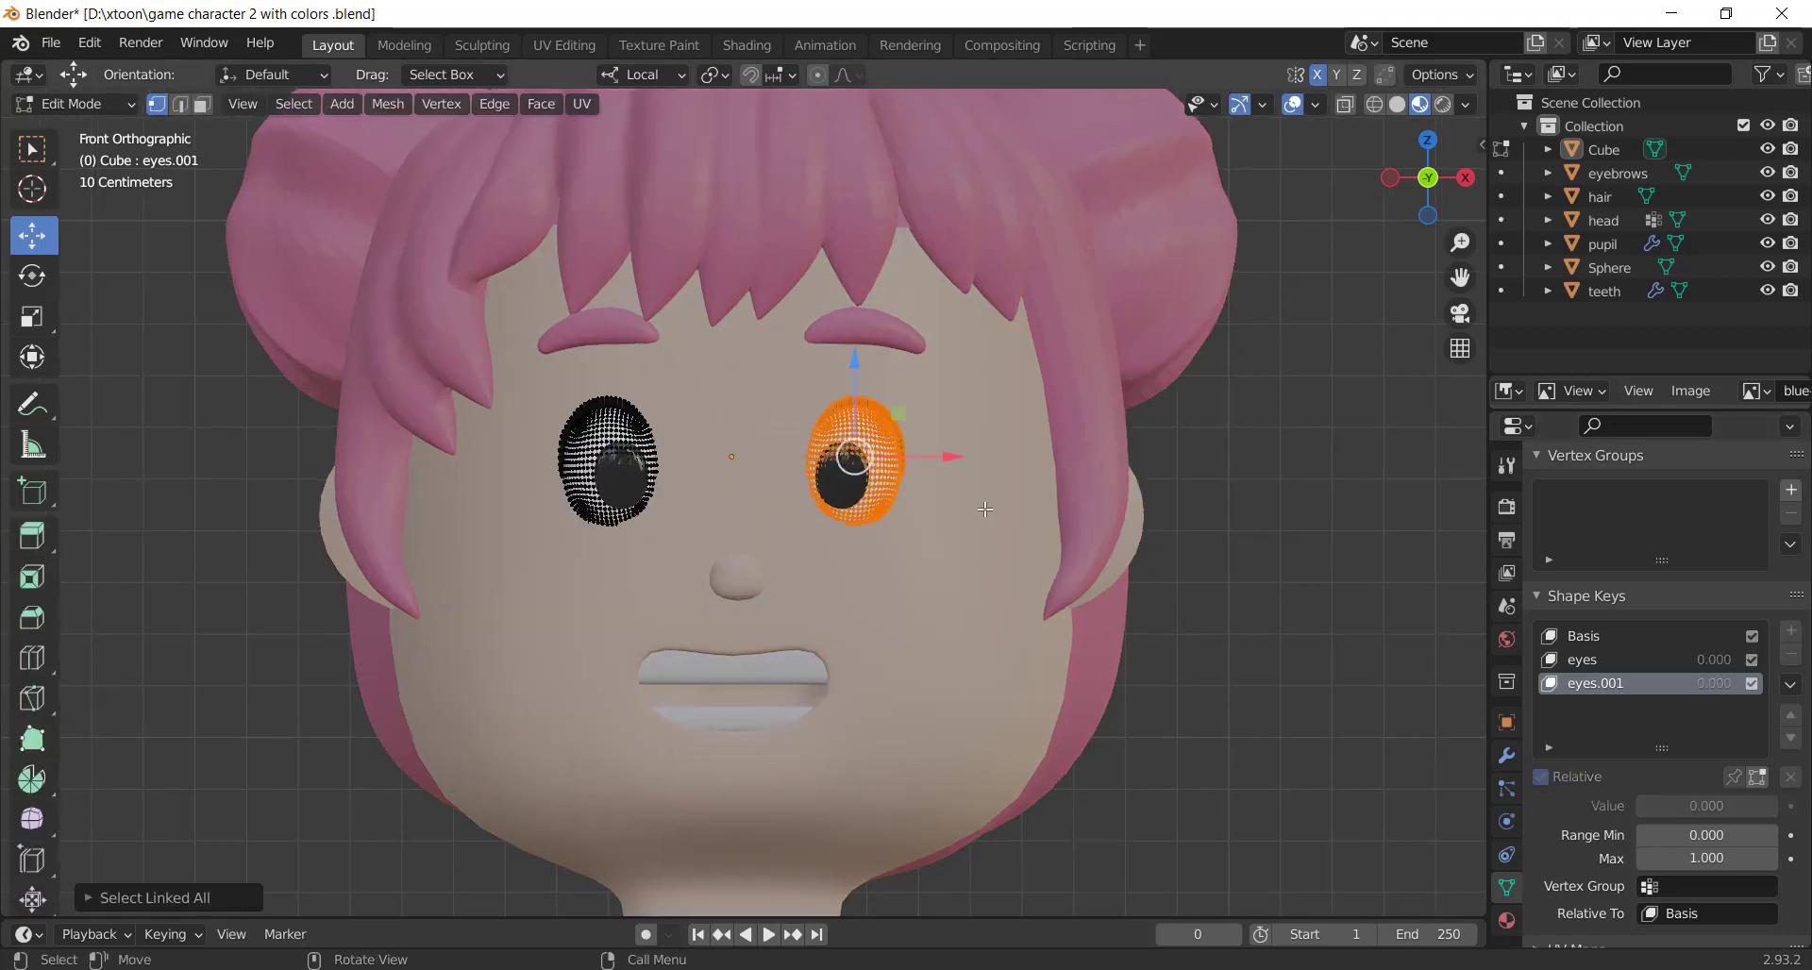
key("s")
key("x")
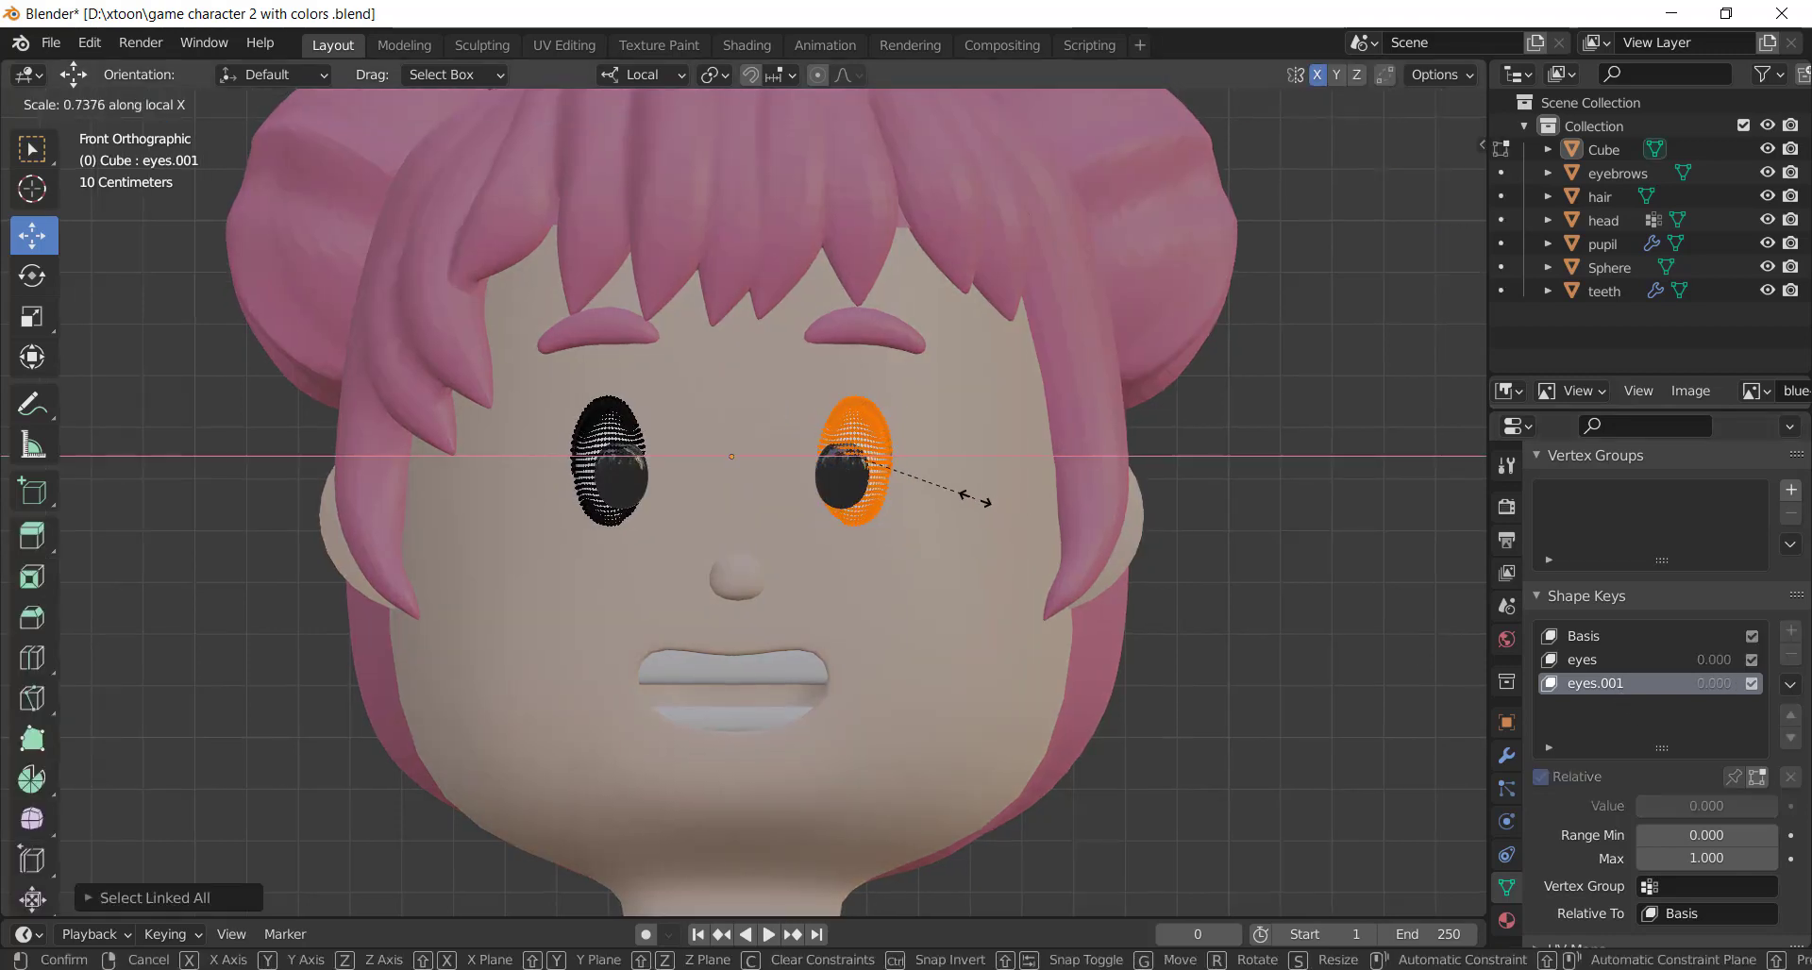
left_click(981, 501)
key("Tab")
Preview eyes.001 with its Value slider, then save the file
left_click_drag(1707, 806, 1661, 806)
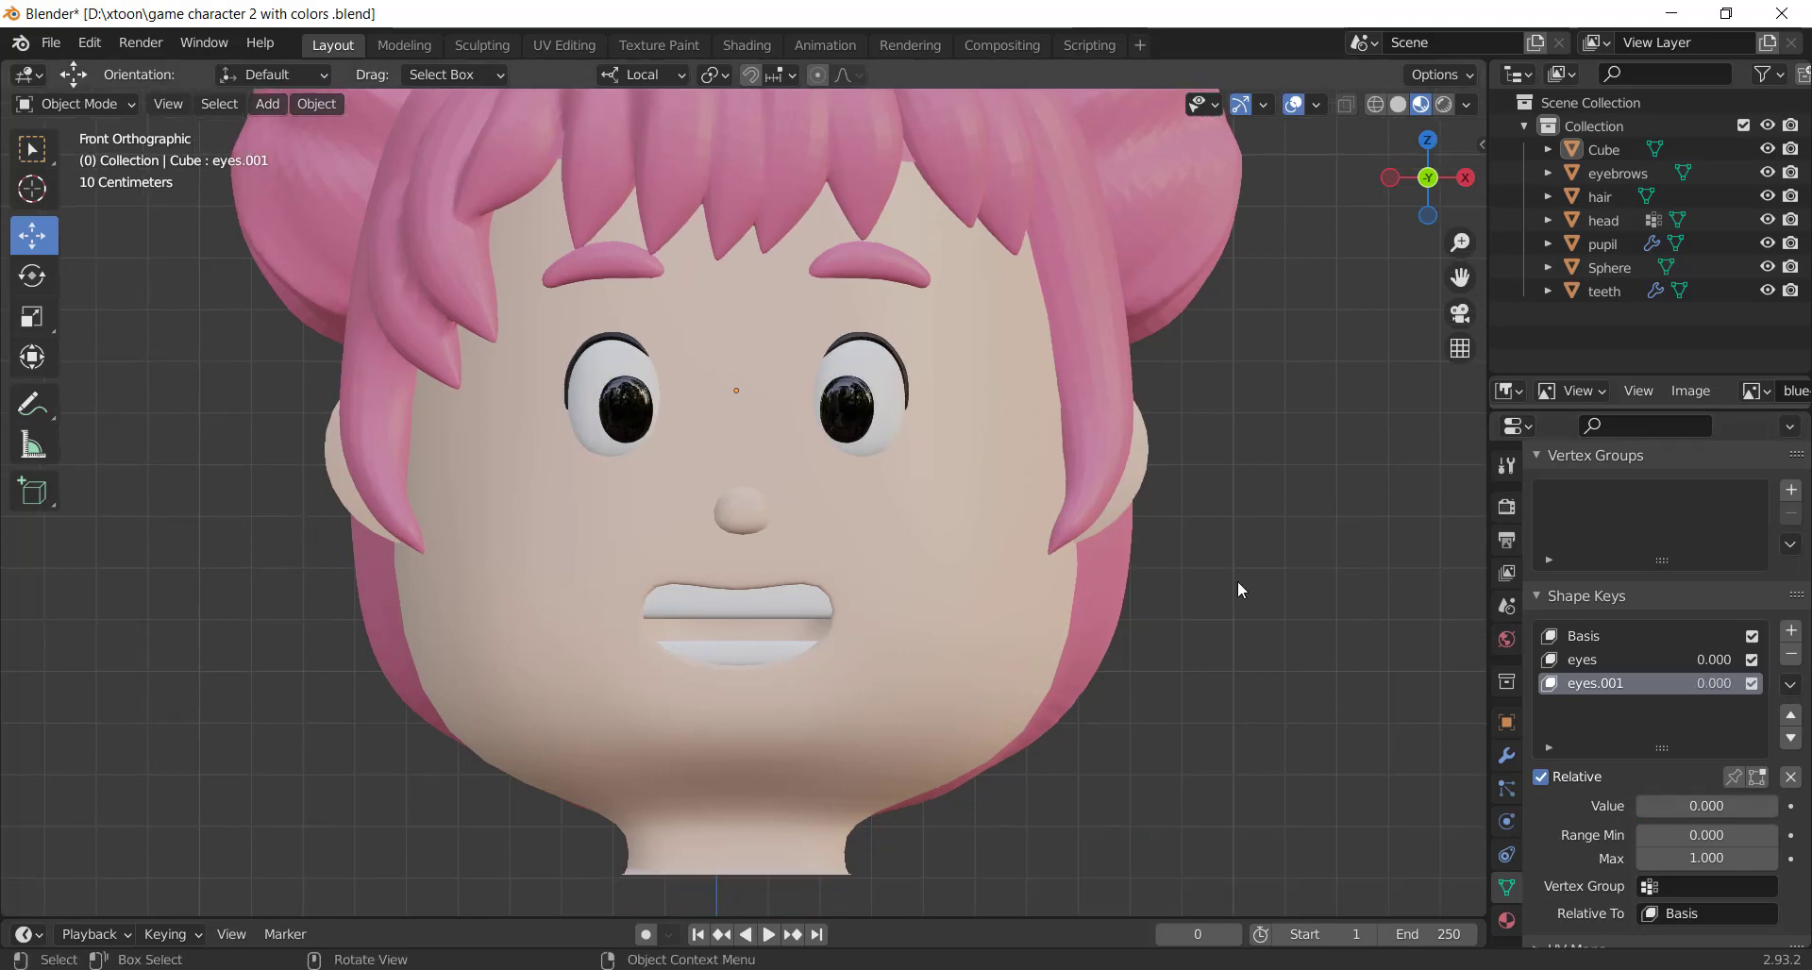
scroll(1238, 581, "down", 2)
scroll(1124, 557, "up", 1)
key("ctrl+s")
Select the head and add a Basis plus a new mouth shape key
left_click(961, 489)
key("KP_Decimal")
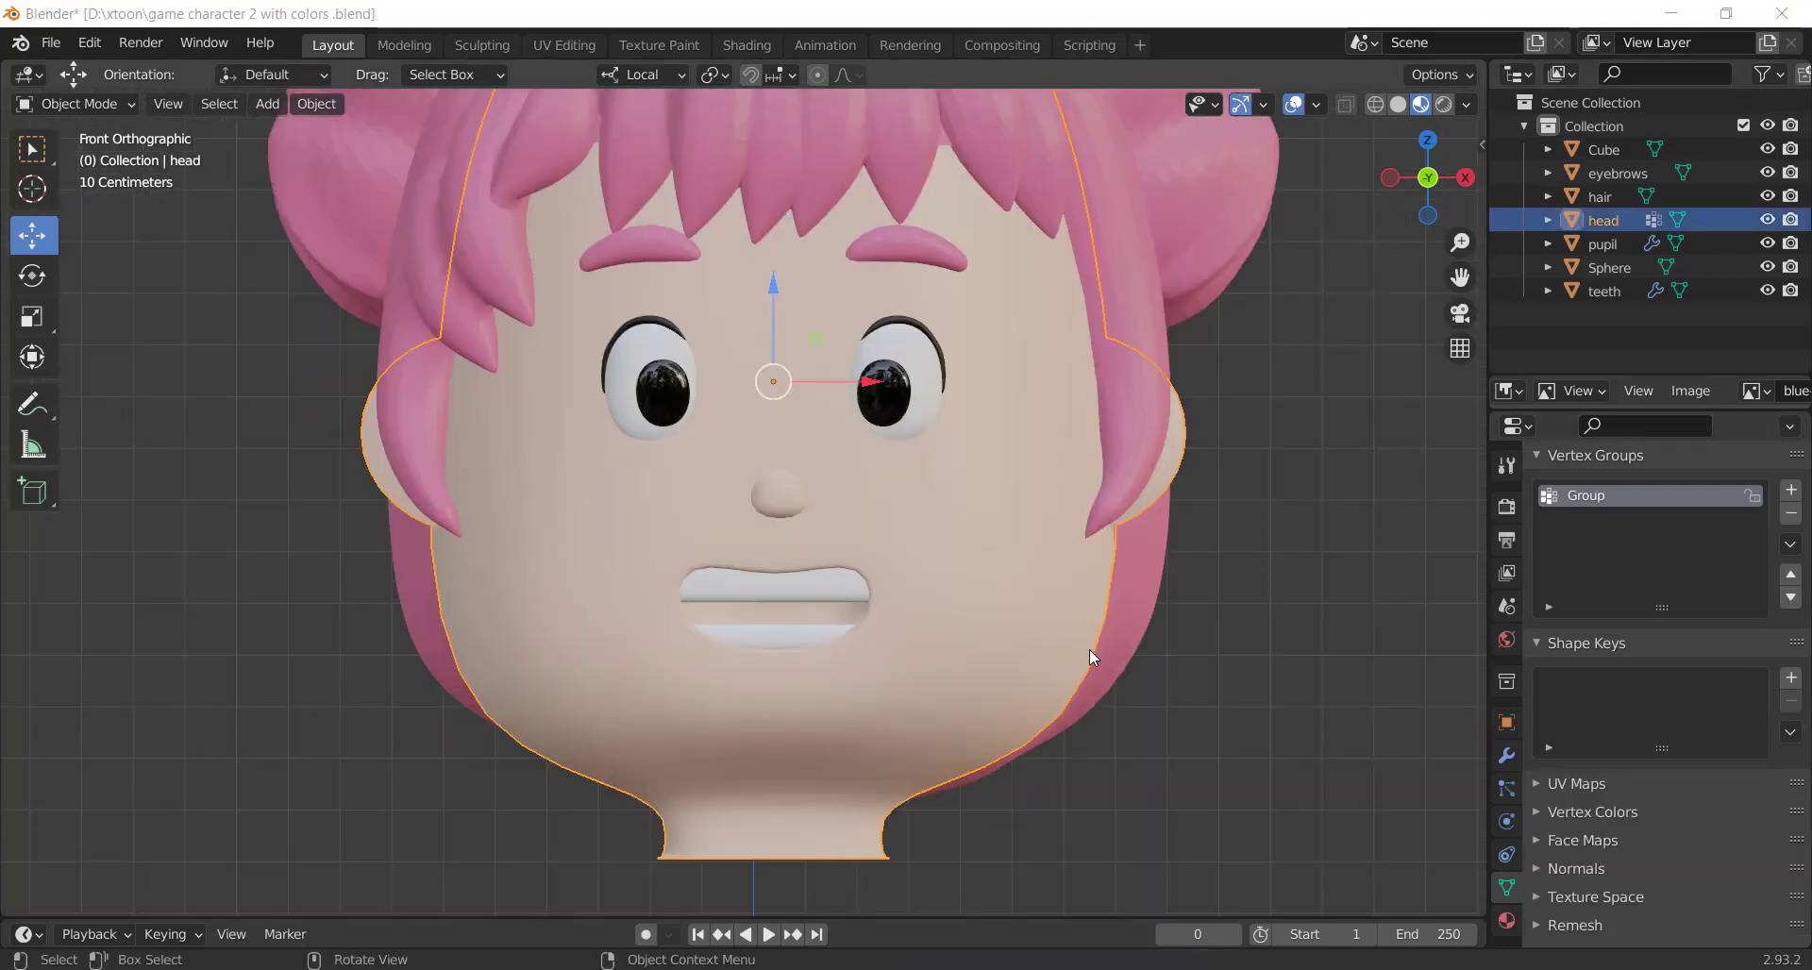
left_click(957, 648)
left_click(953, 639)
left_click(1790, 679)
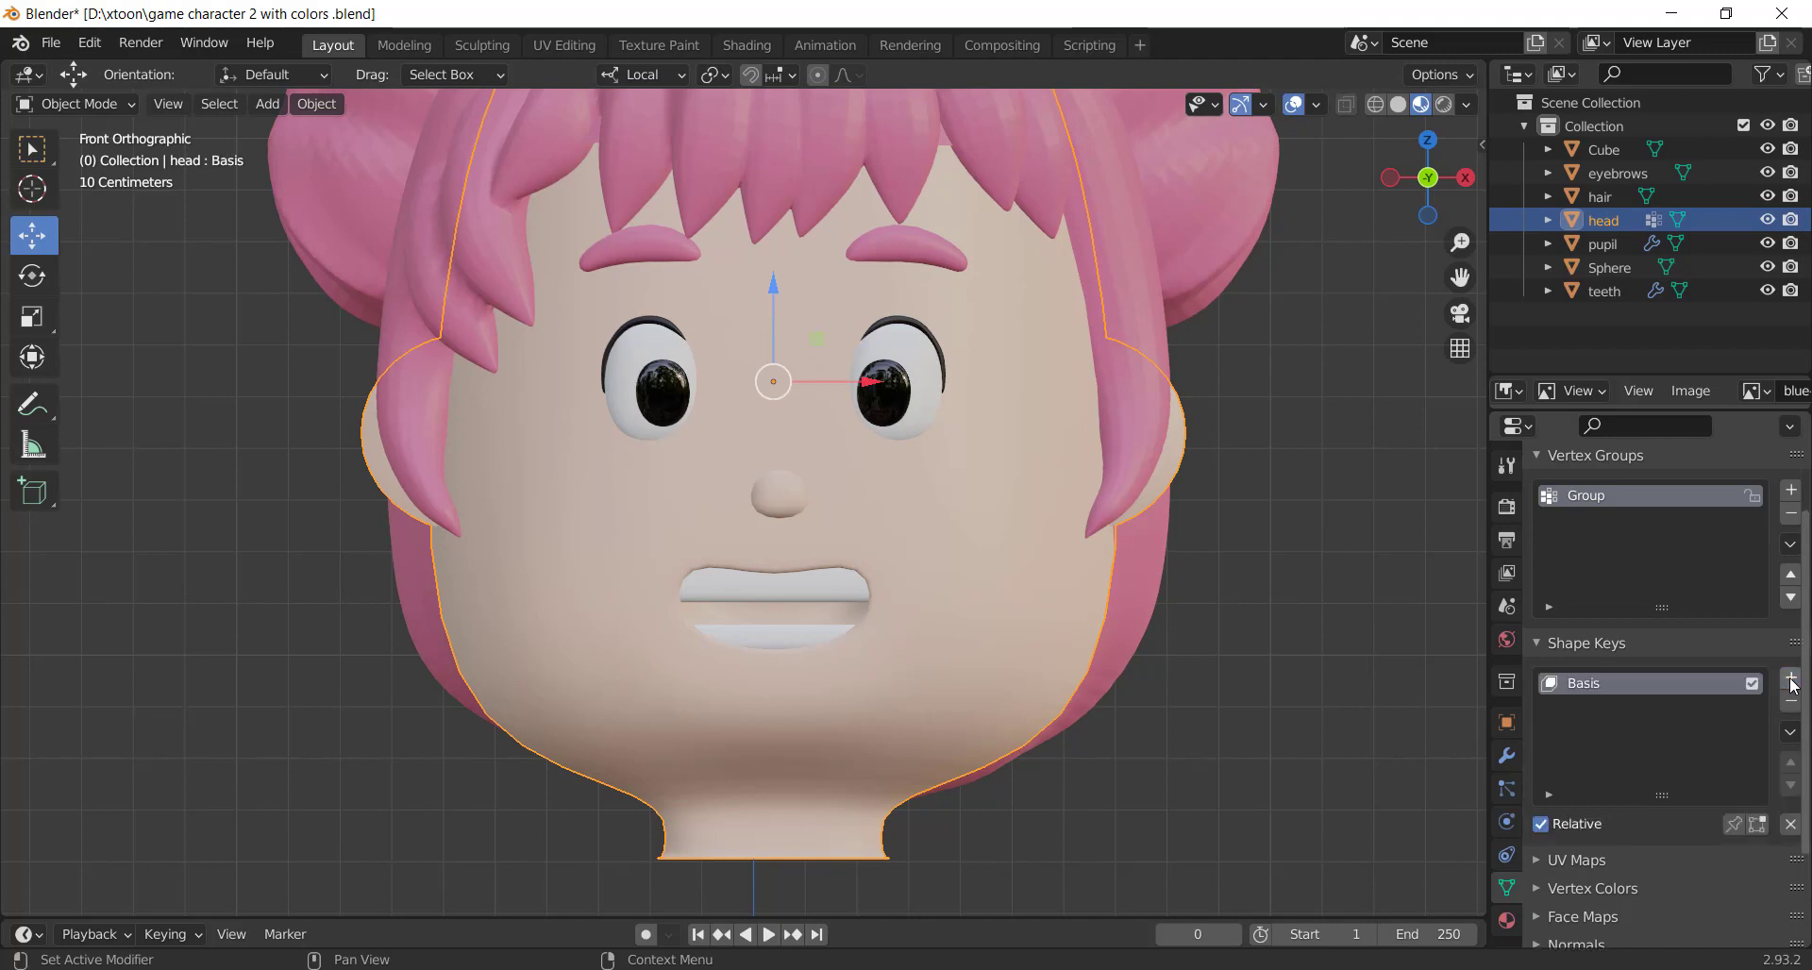
left_click(1791, 679)
type("mouth")
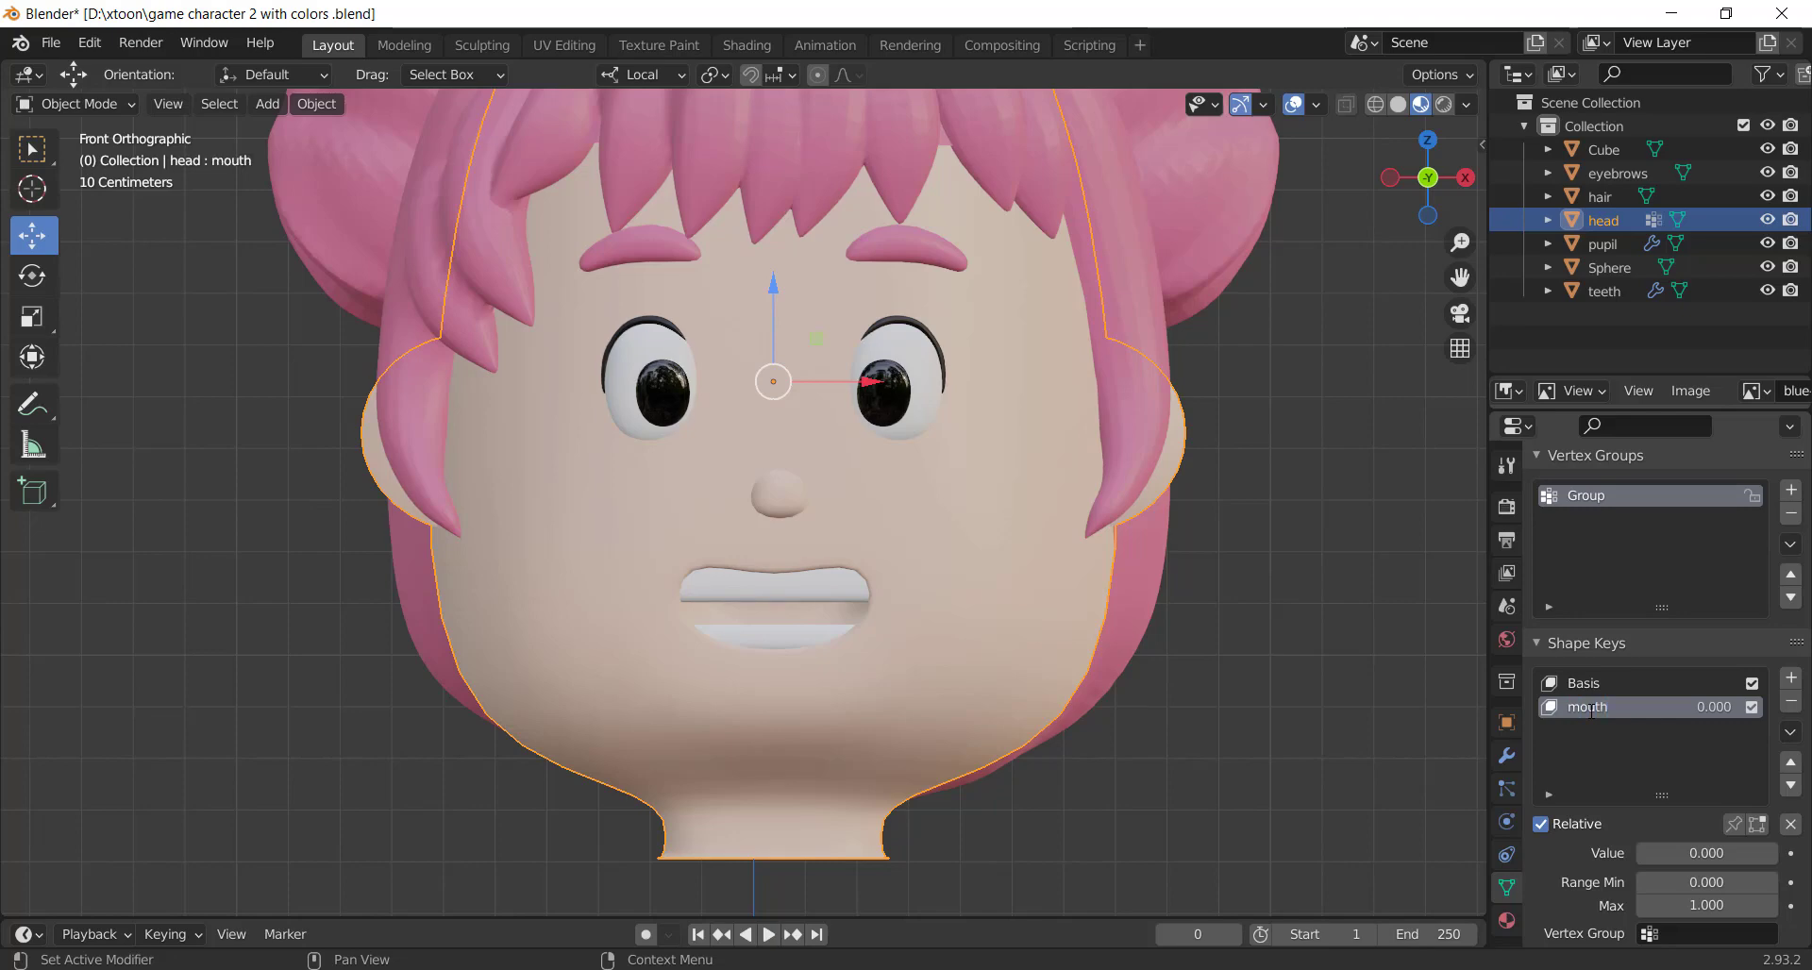
Turn on proportional editing and shrink the mouth loop in Edit Mode
key("Tab")
scroll(961, 547, "up", 4)
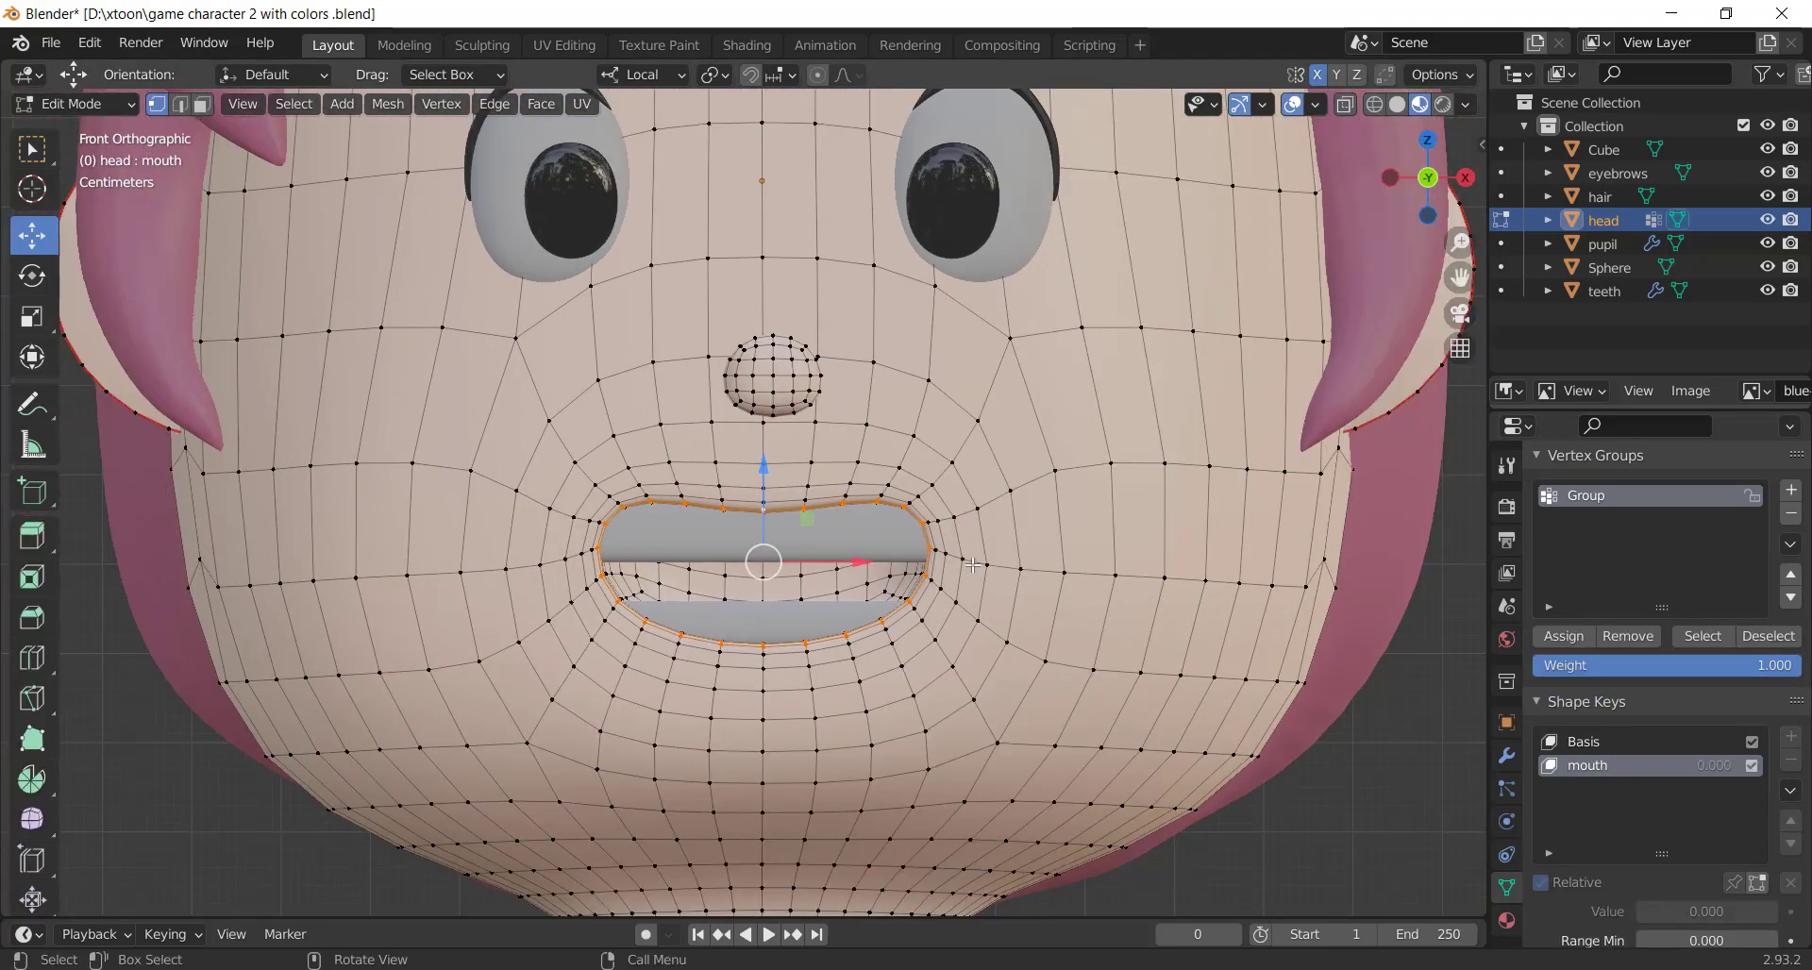
key("s")
key("Escape")
left_click(820, 78)
key("s")
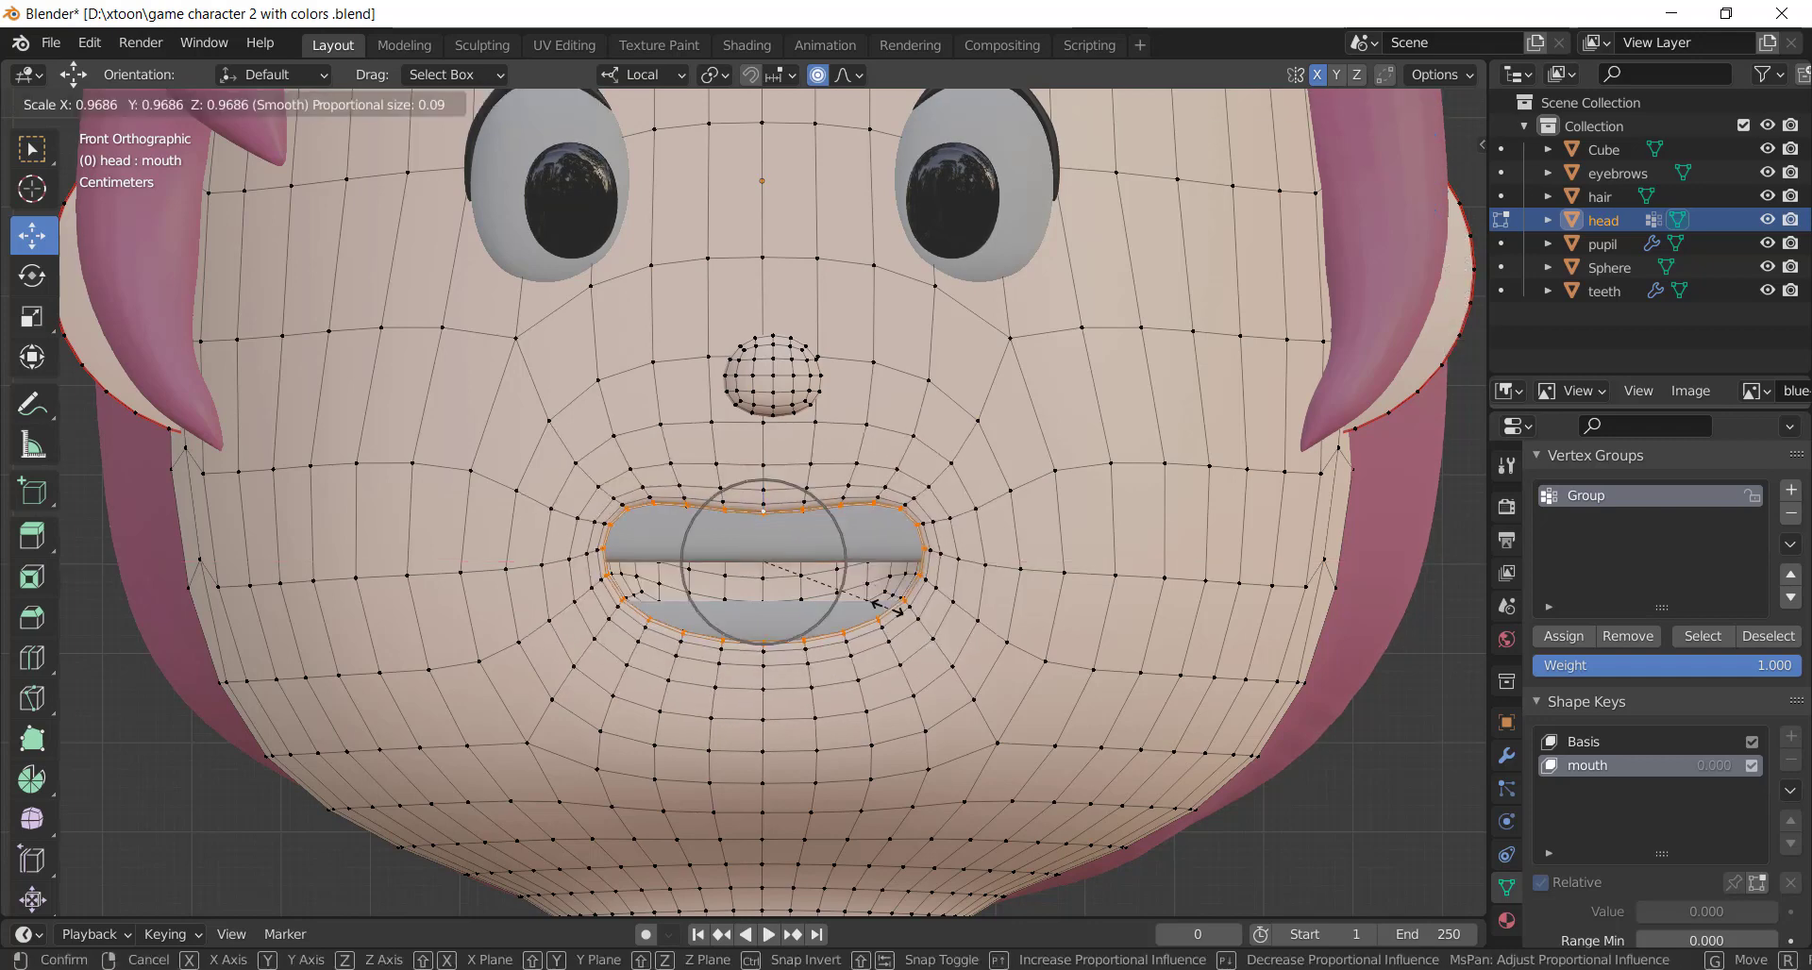
left_click(837, 579)
Shrink the mouth further and raise the upper lip into a small round opening
key("s")
left_click(777, 531)
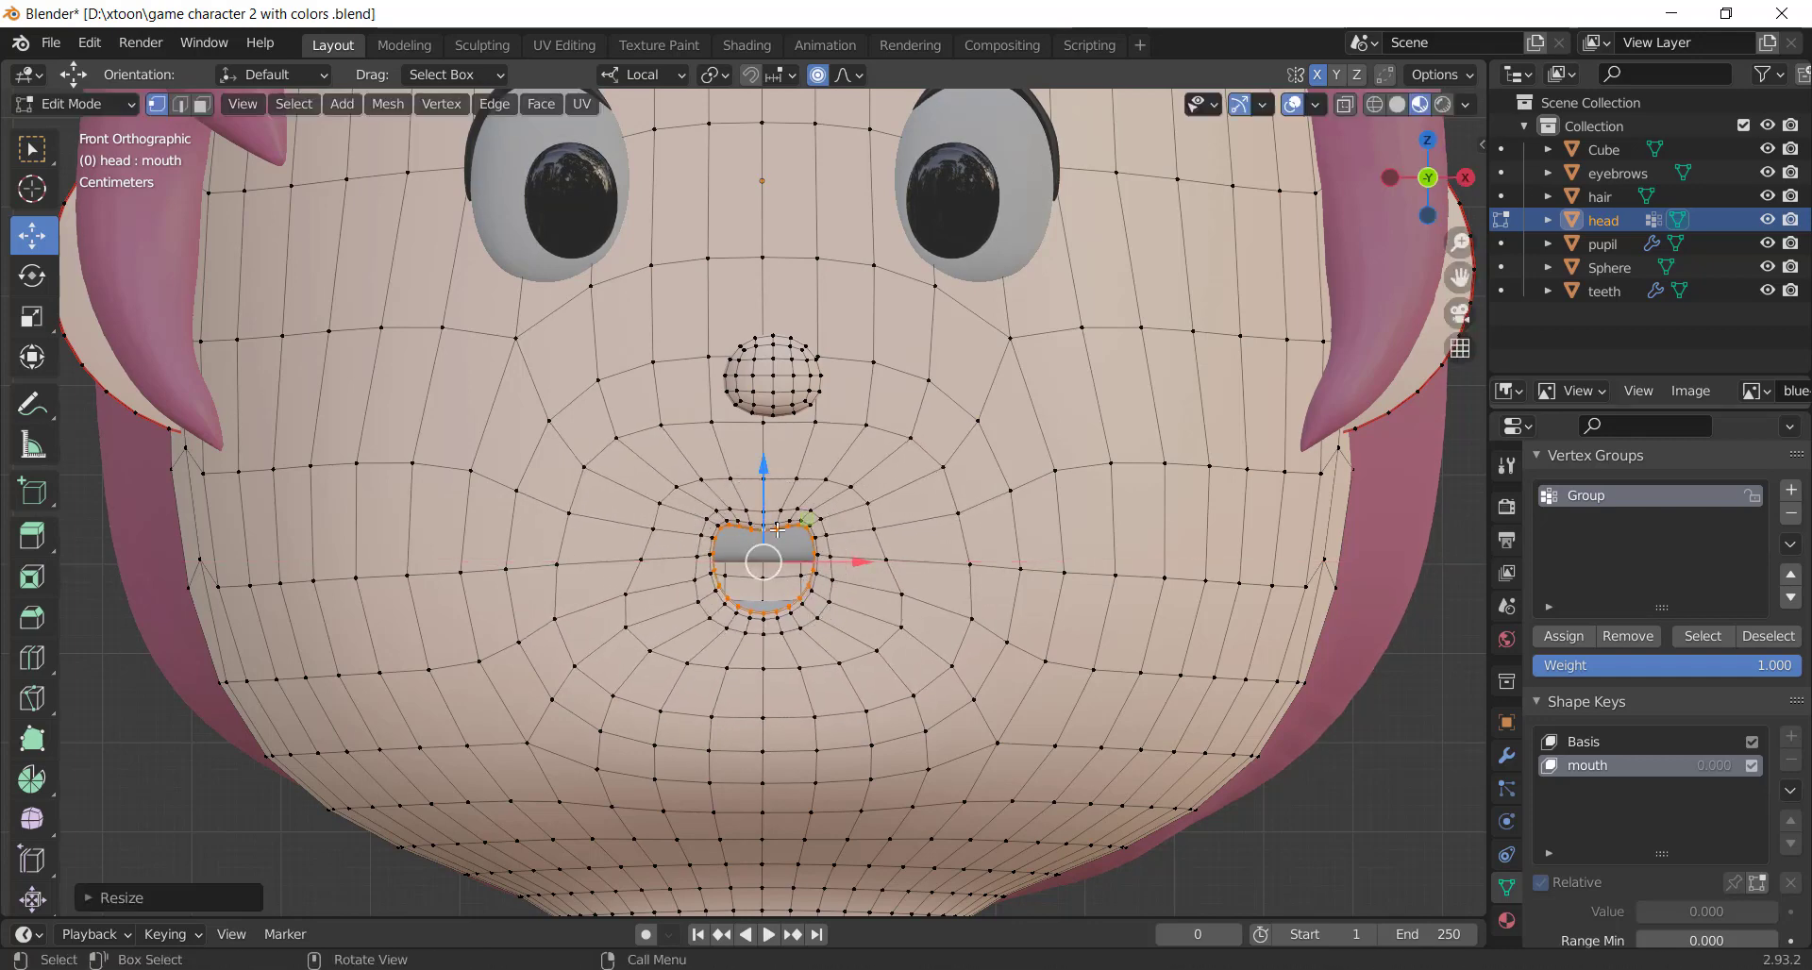
left_click(764, 525)
key("g")
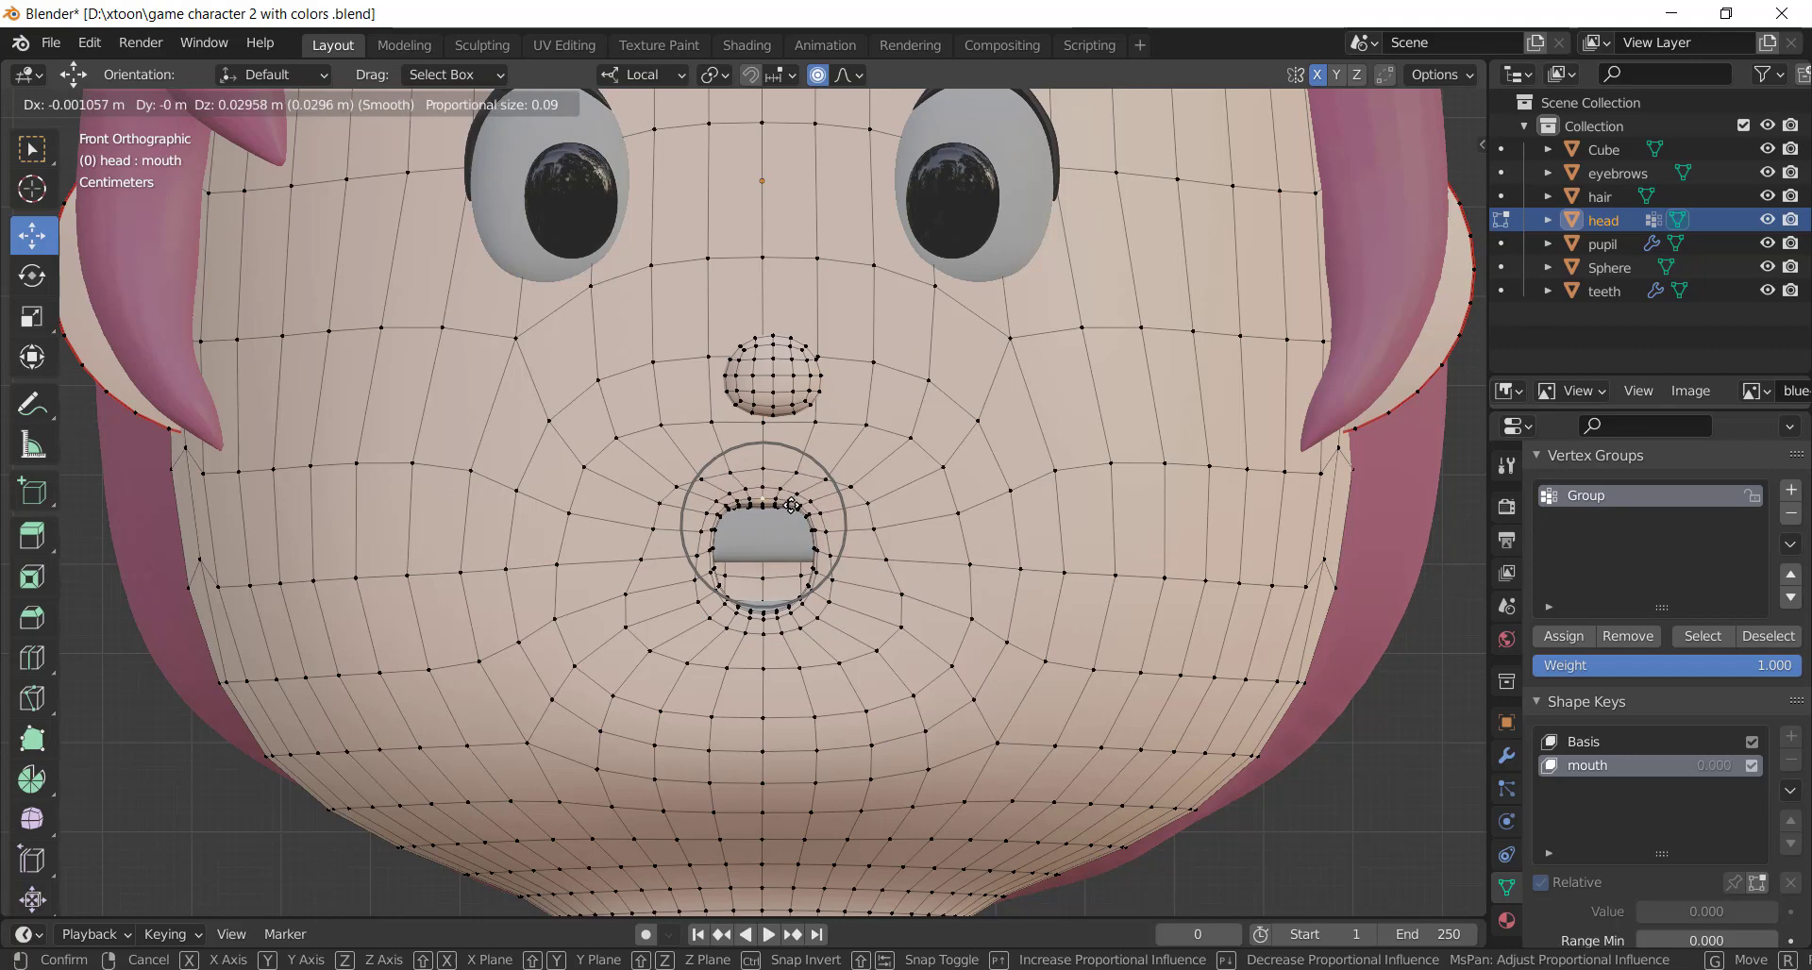
left_click(791, 506)
scroll(791, 506, "down", 4)
key("Tab")
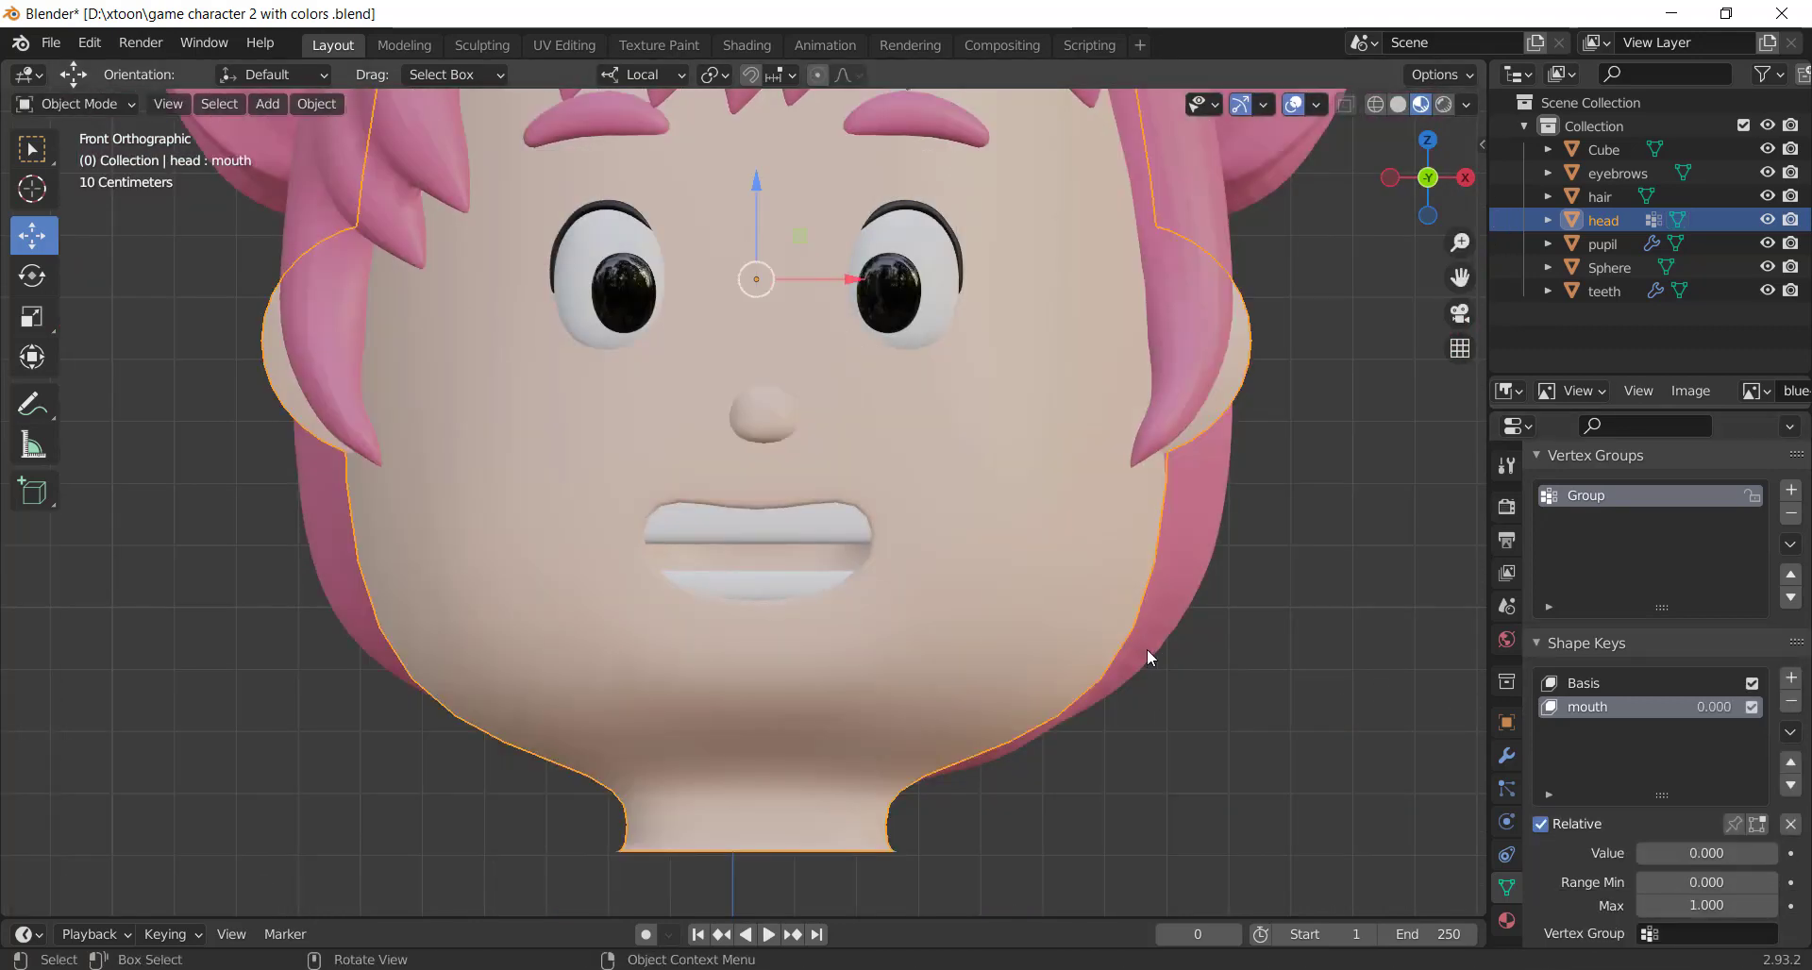
Preview the mouth key at full strength, reset it to zero, and add another shape key
scroll(1147, 649, "down", 3)
scroll(1227, 712, "up", 1)
scroll(1227, 711, "up", 1)
scroll(1226, 687, "up", 1)
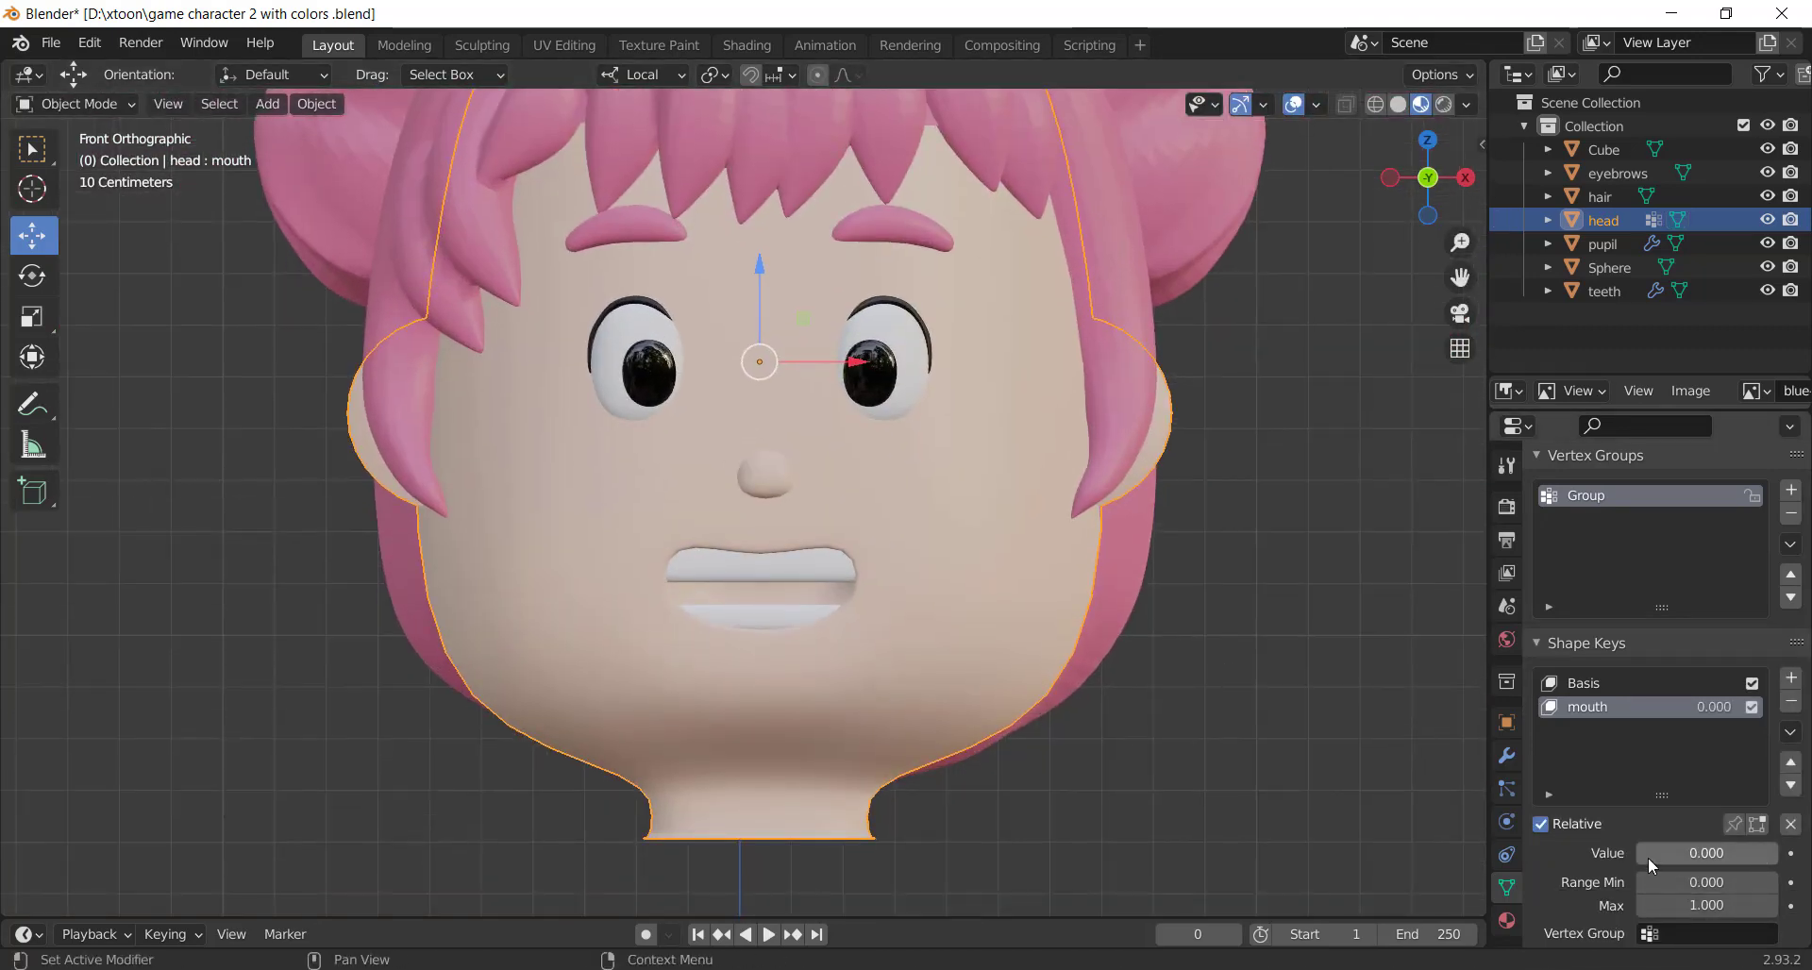
left_click_drag(1648, 857, 1784, 857)
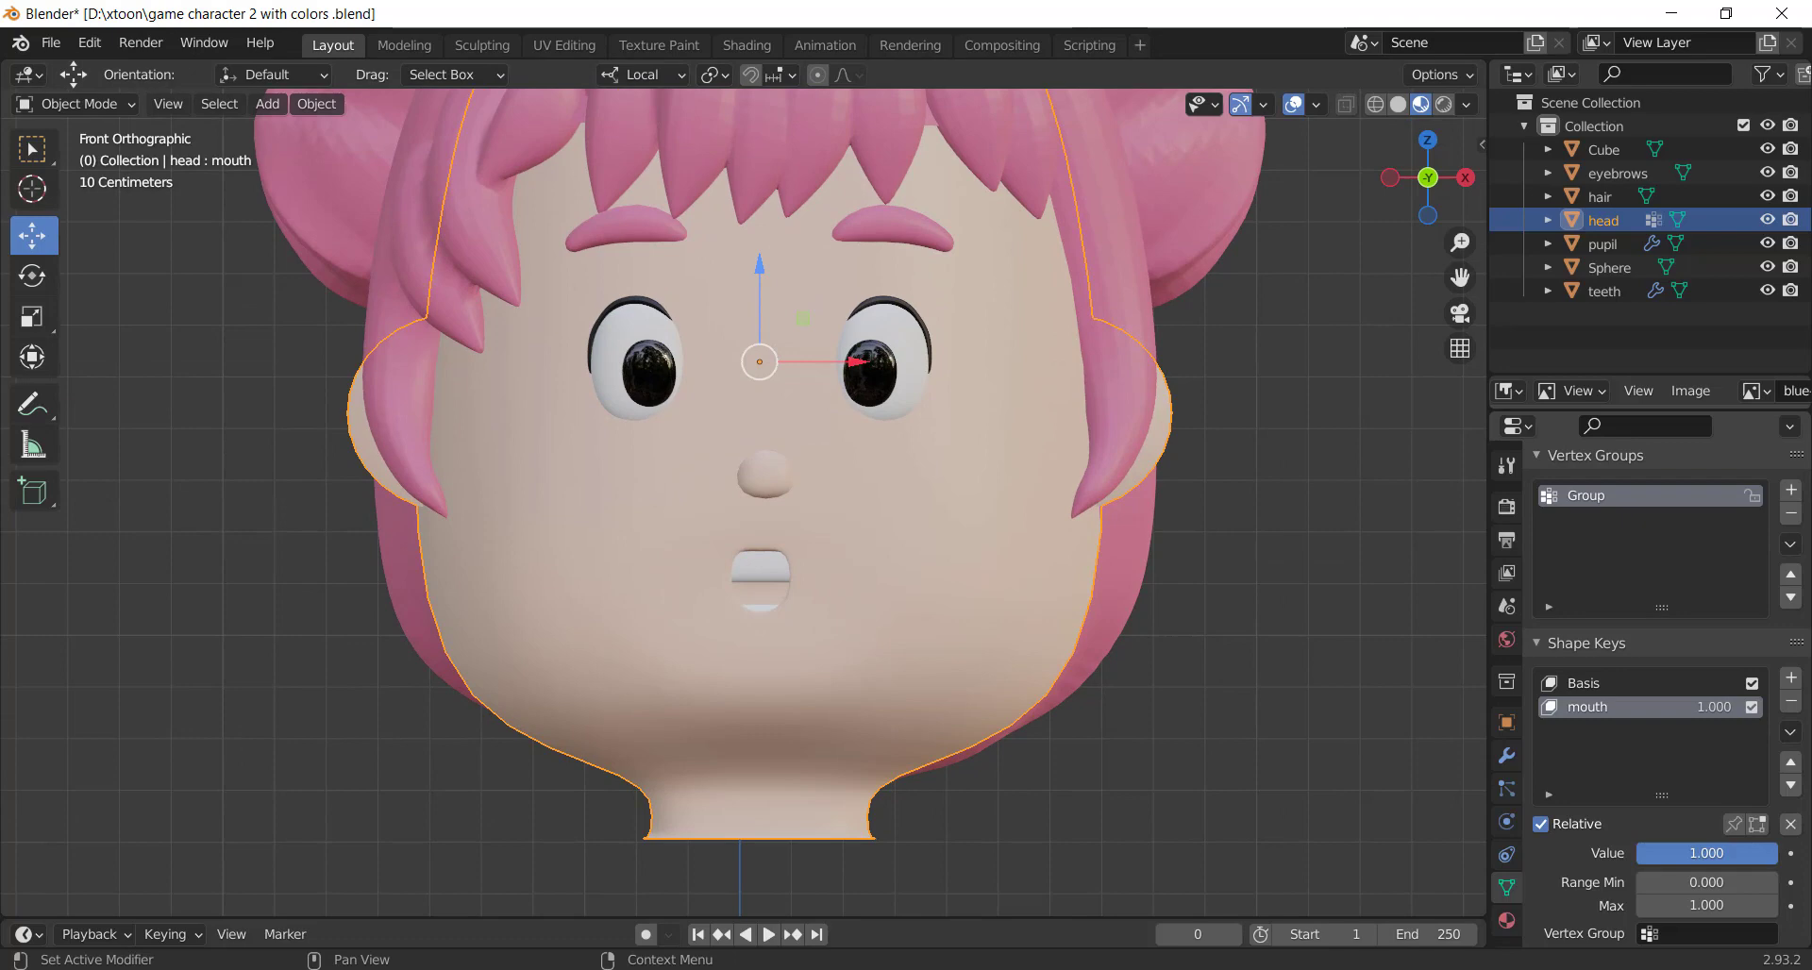
key("ctrl+z")
key("Tab")
scroll(789, 678, "up", 2)
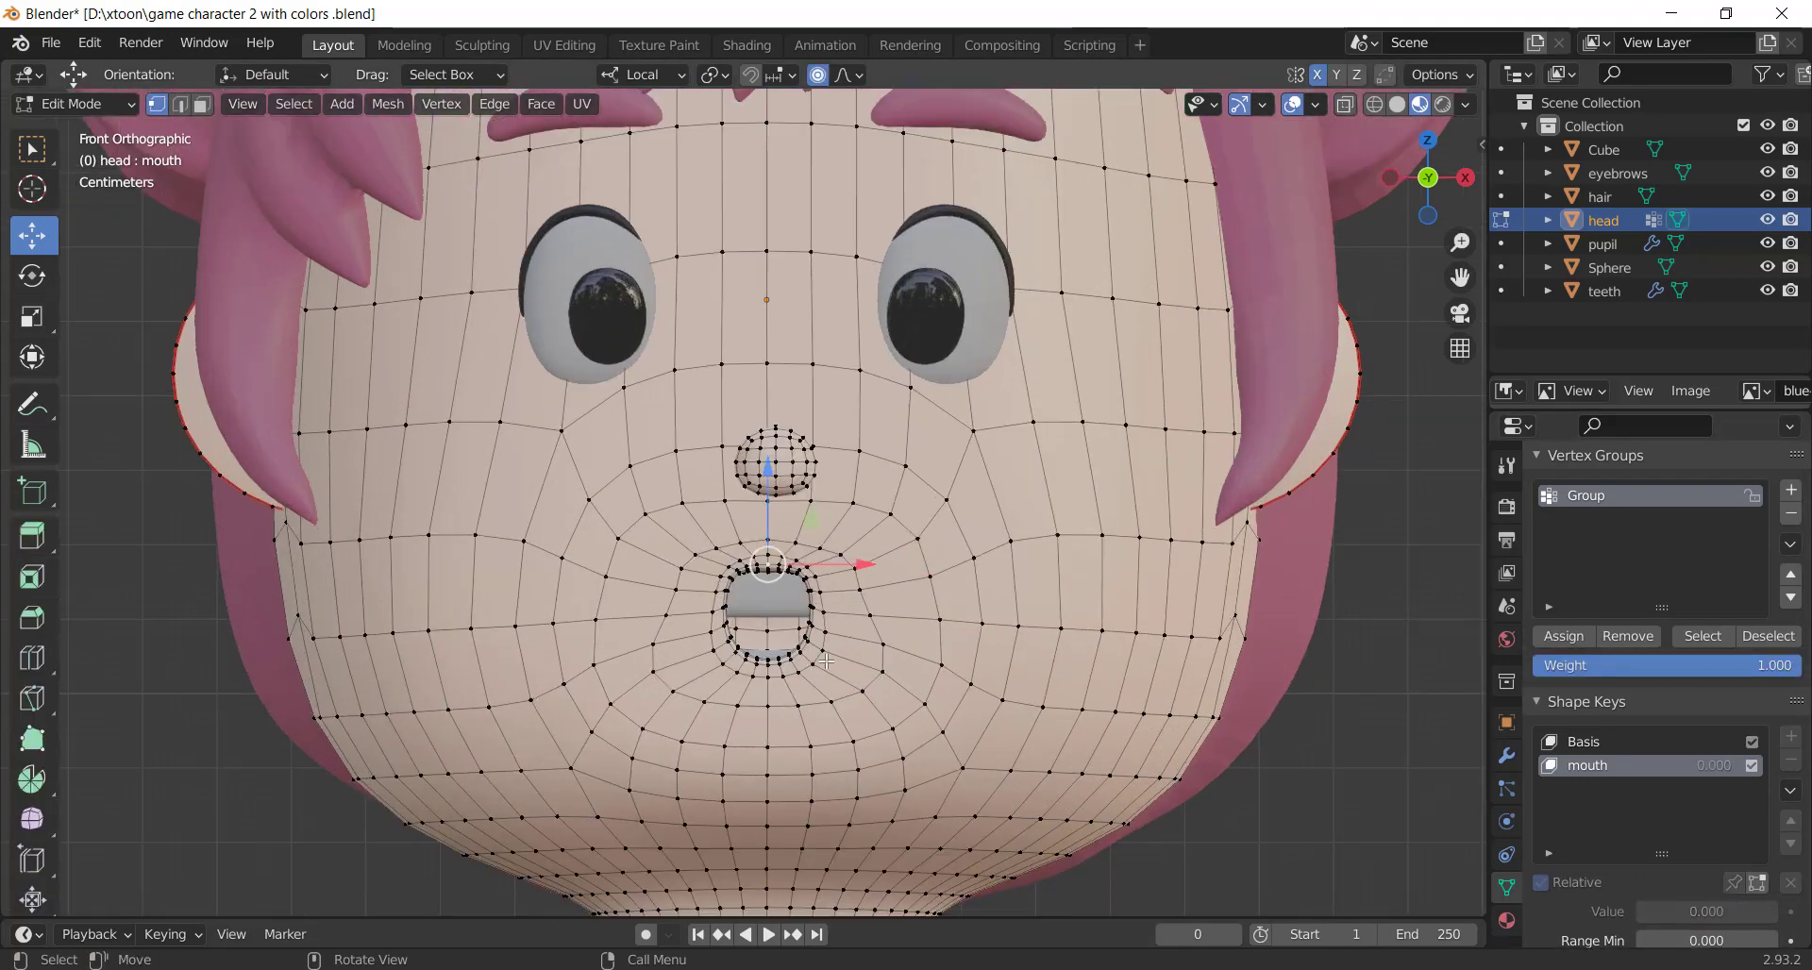
key("Tab")
left_click(1790, 677)
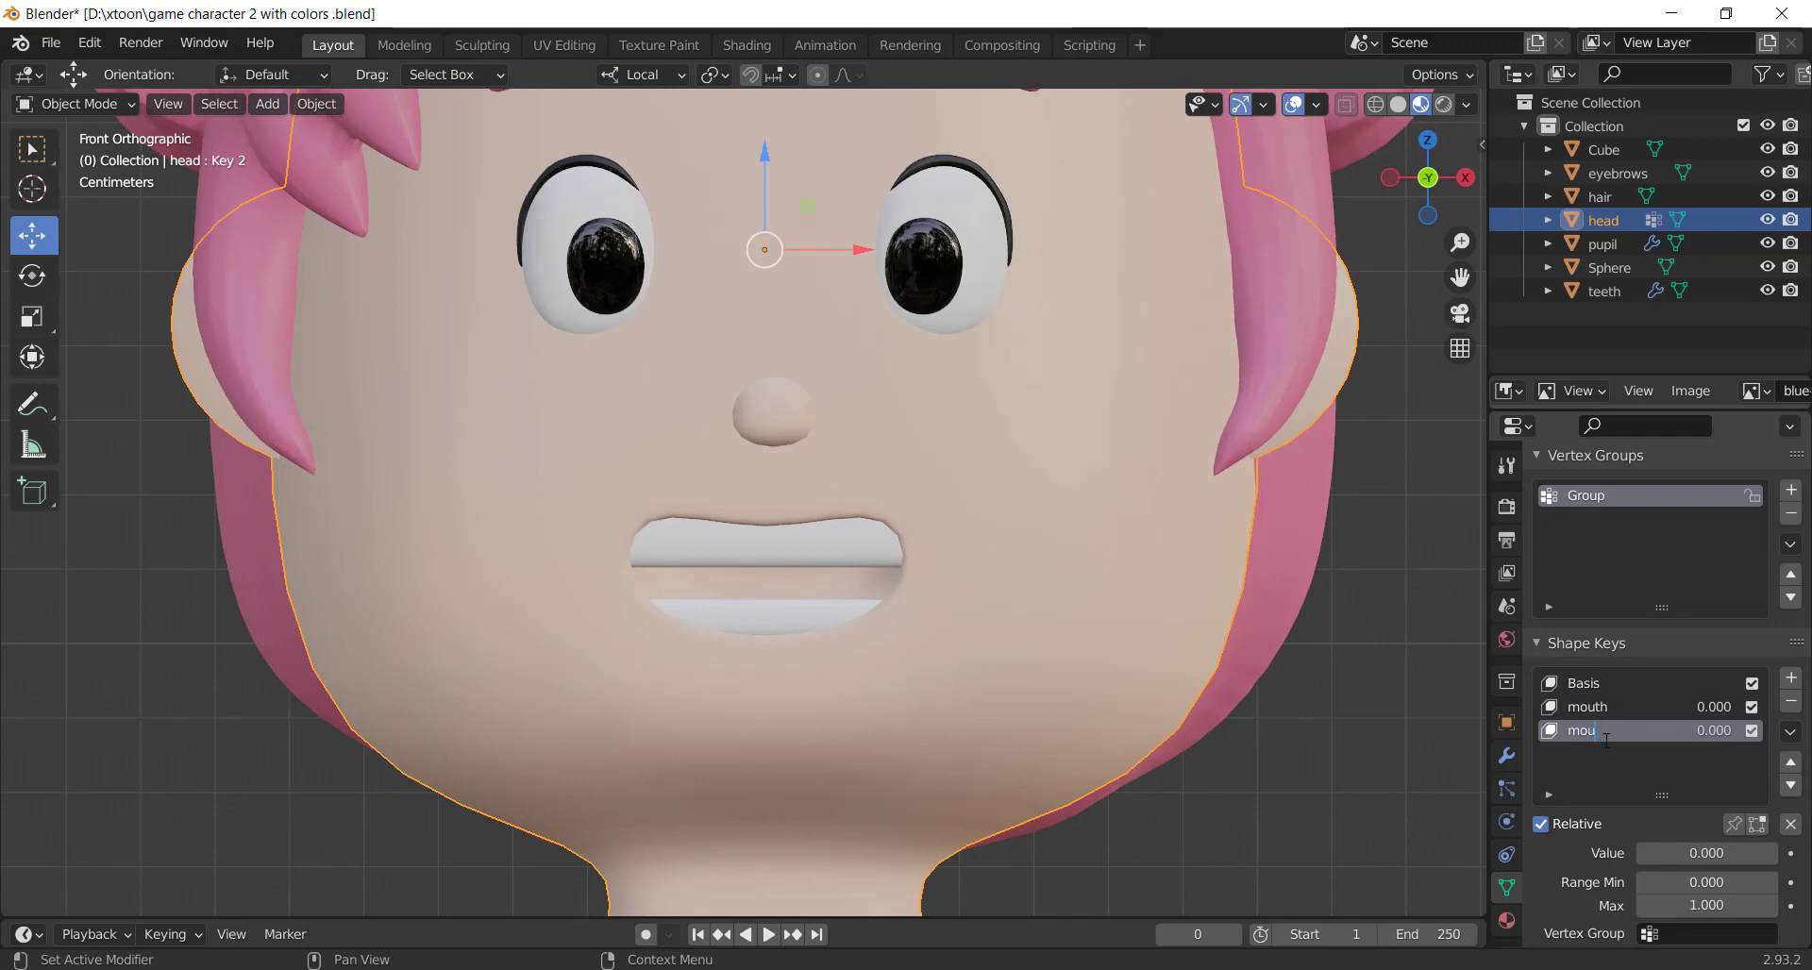
Name the key mouth2 and select the mouth's edge loops in Edit Mode
key("Return")
key("Tab")
scroll(1389, 777, "up", 1)
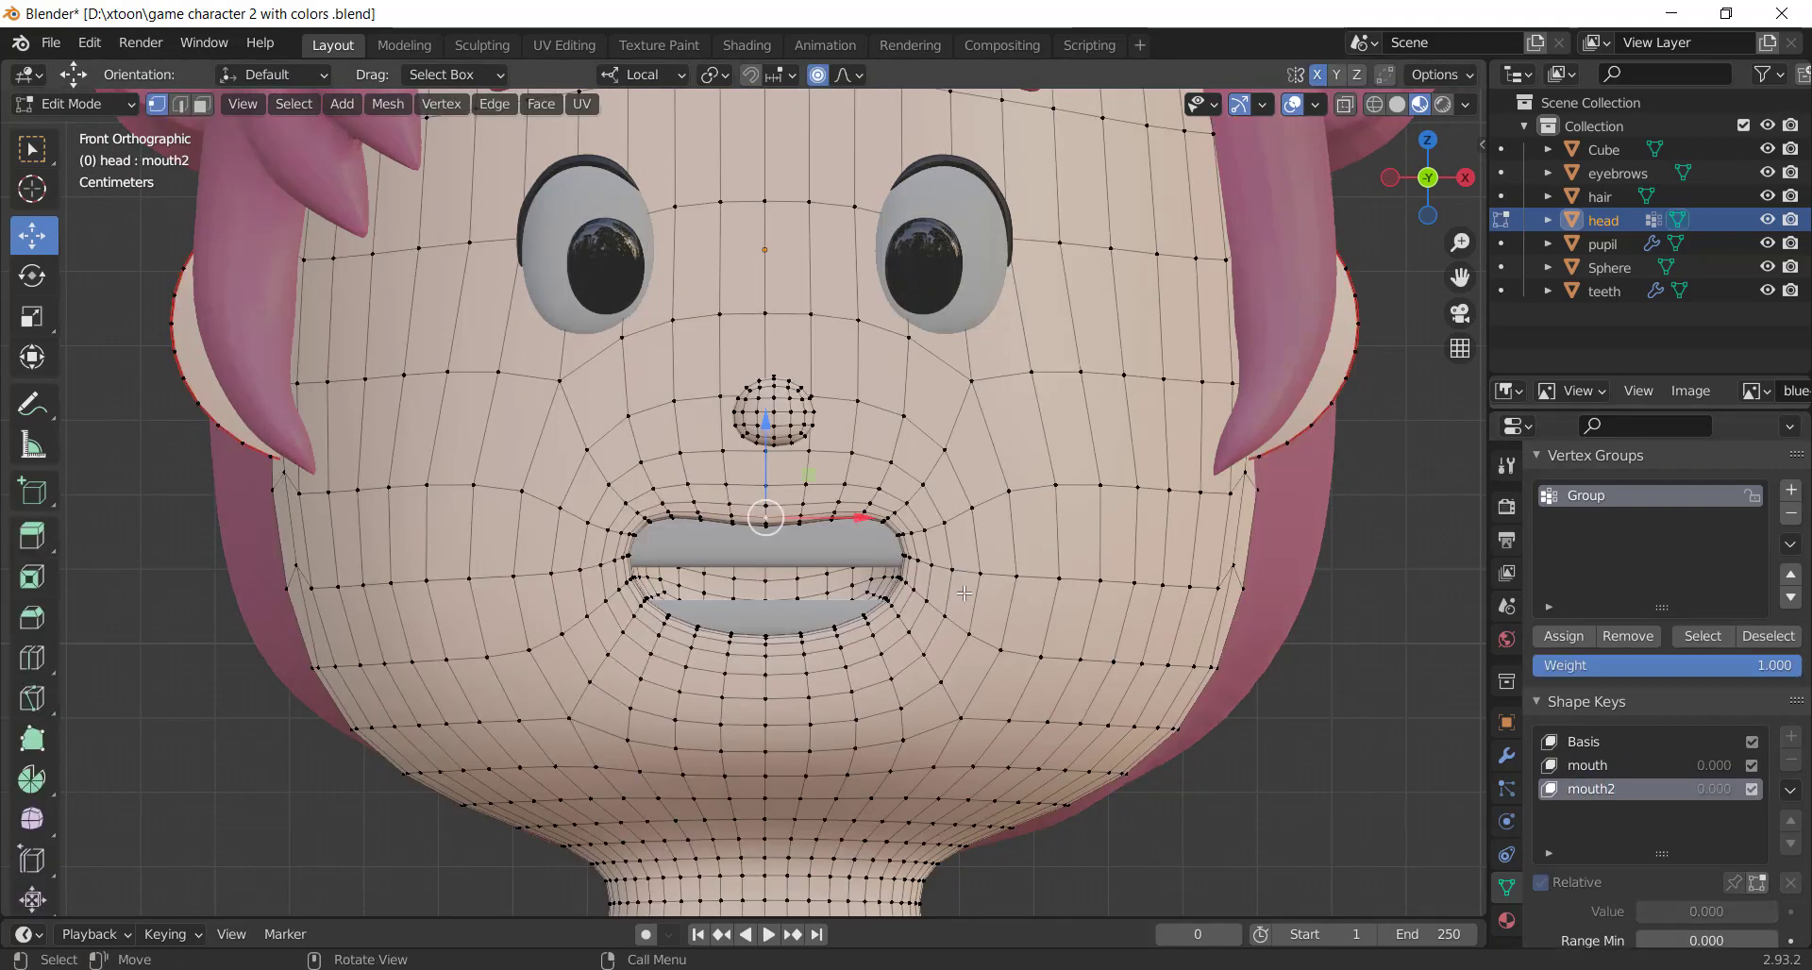
scroll(1390, 778, "up", 3)
scroll(789, 704, "up", 2)
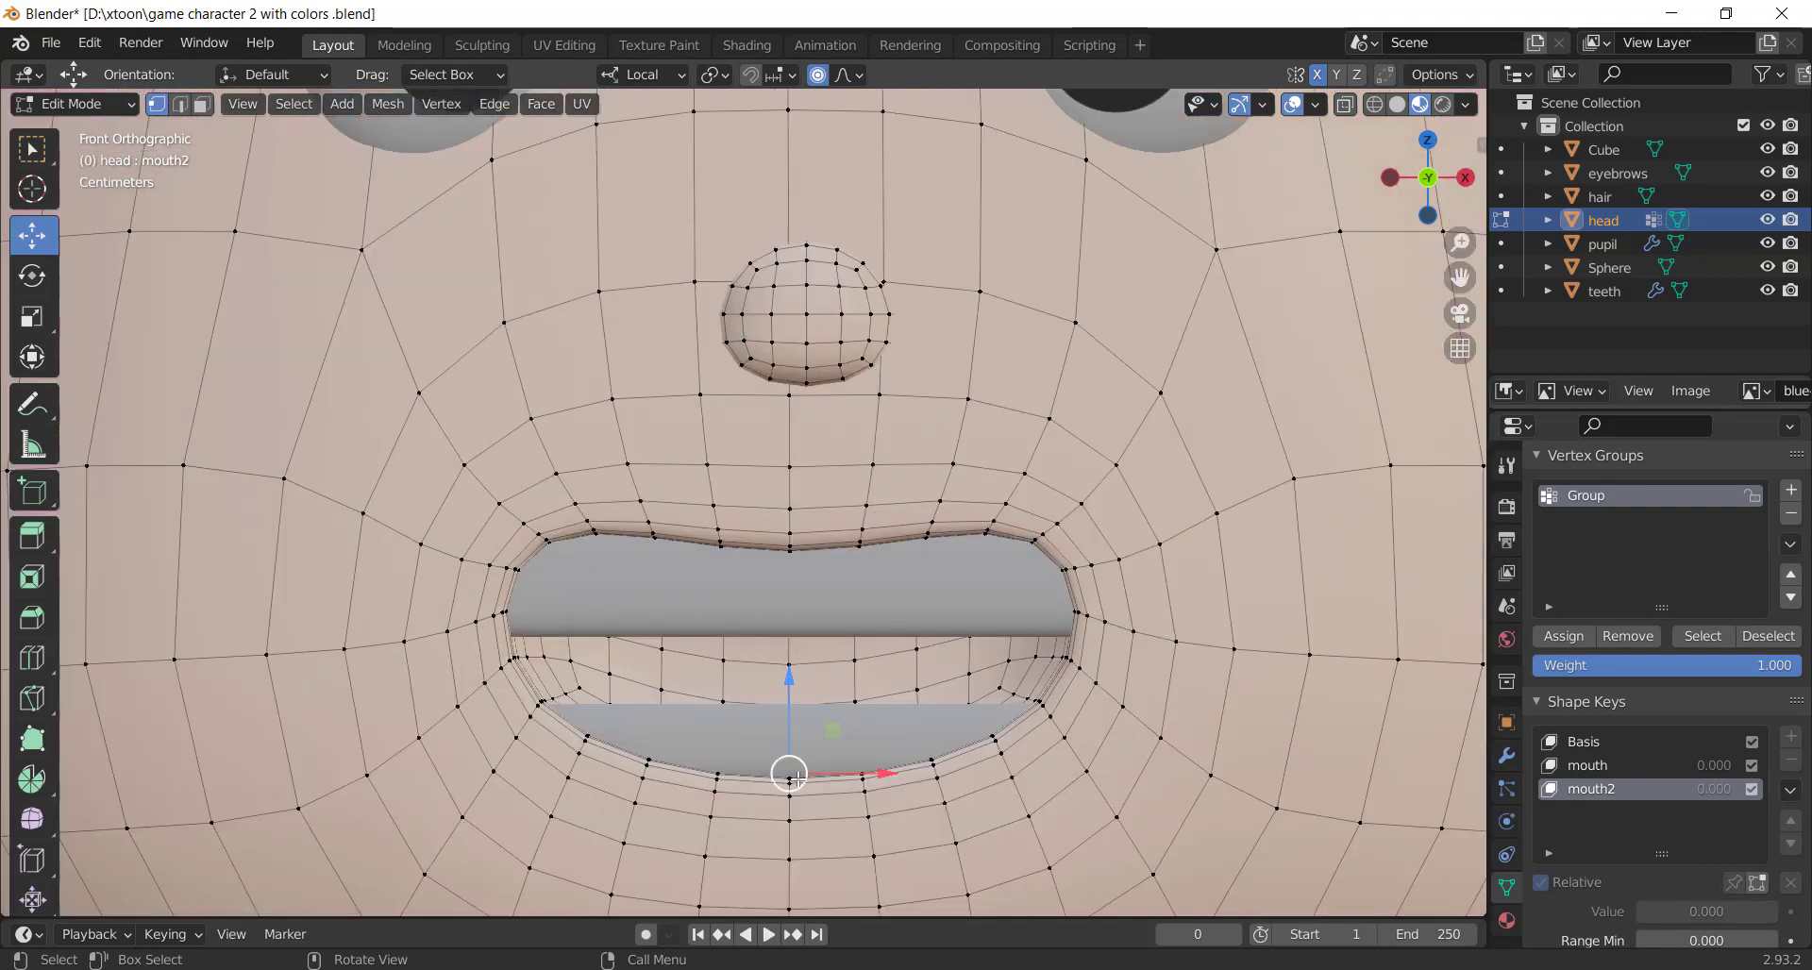
left_click(820, 781)
left_click(860, 776, "alt")
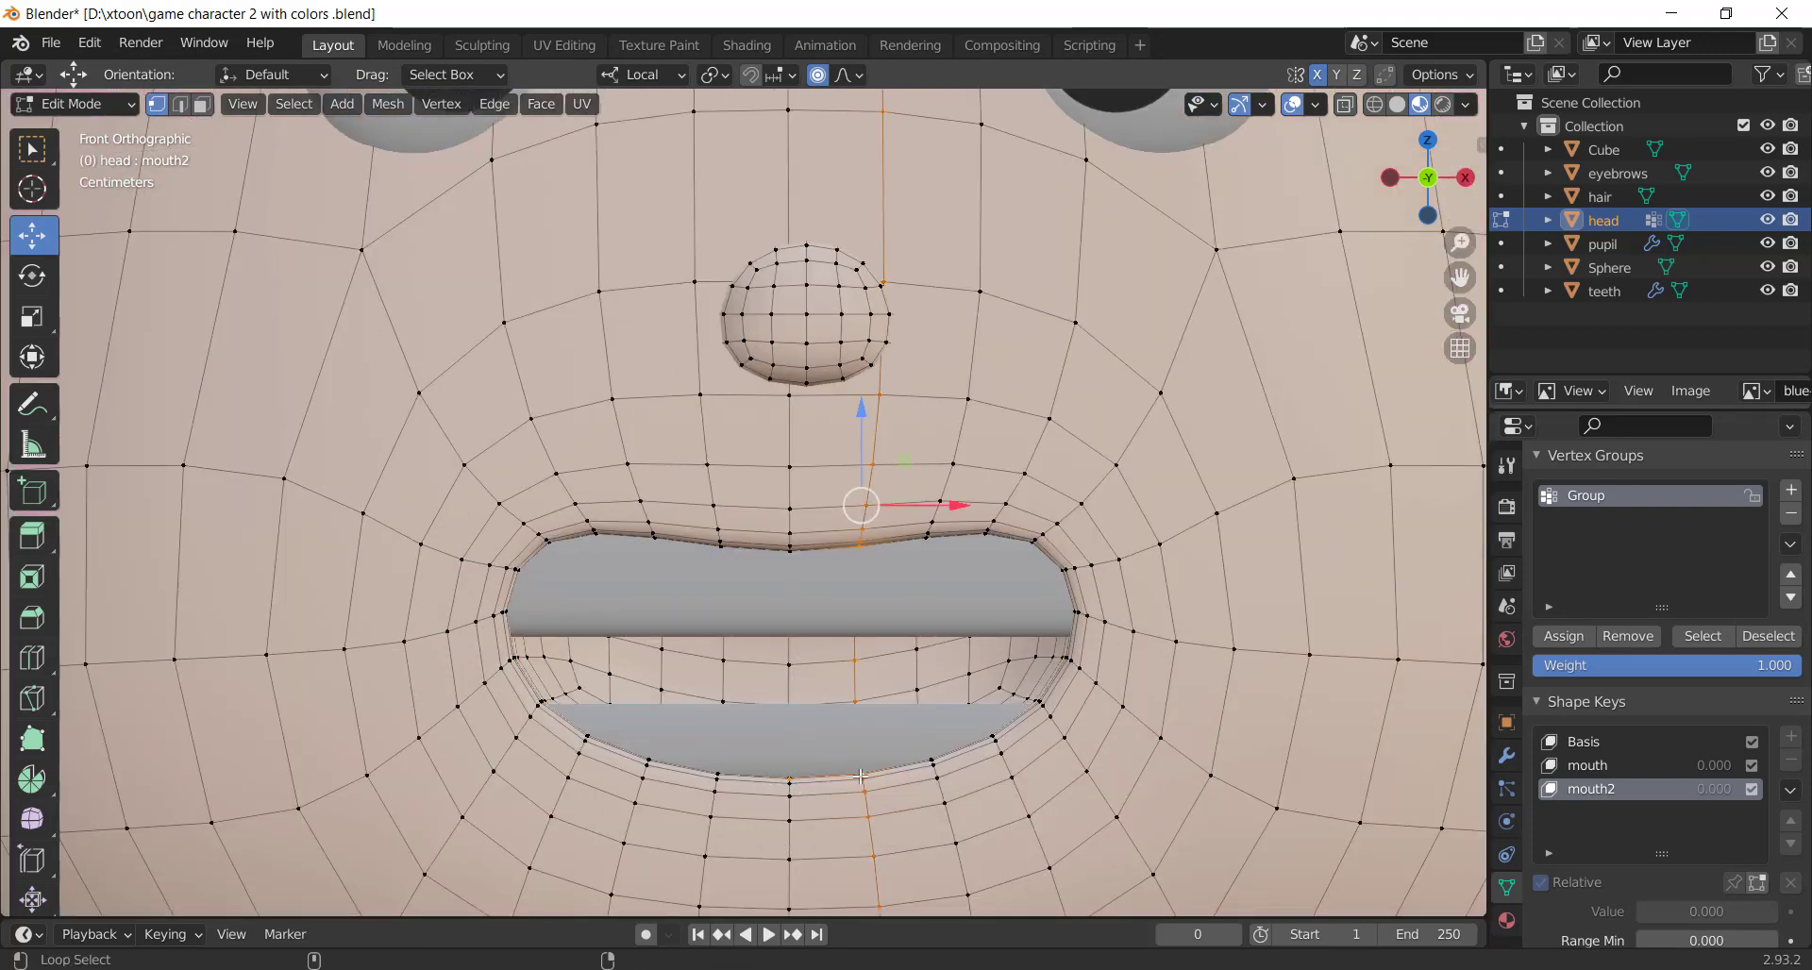
left_click(934, 761, "alt")
scroll(934, 761, "up", 3)
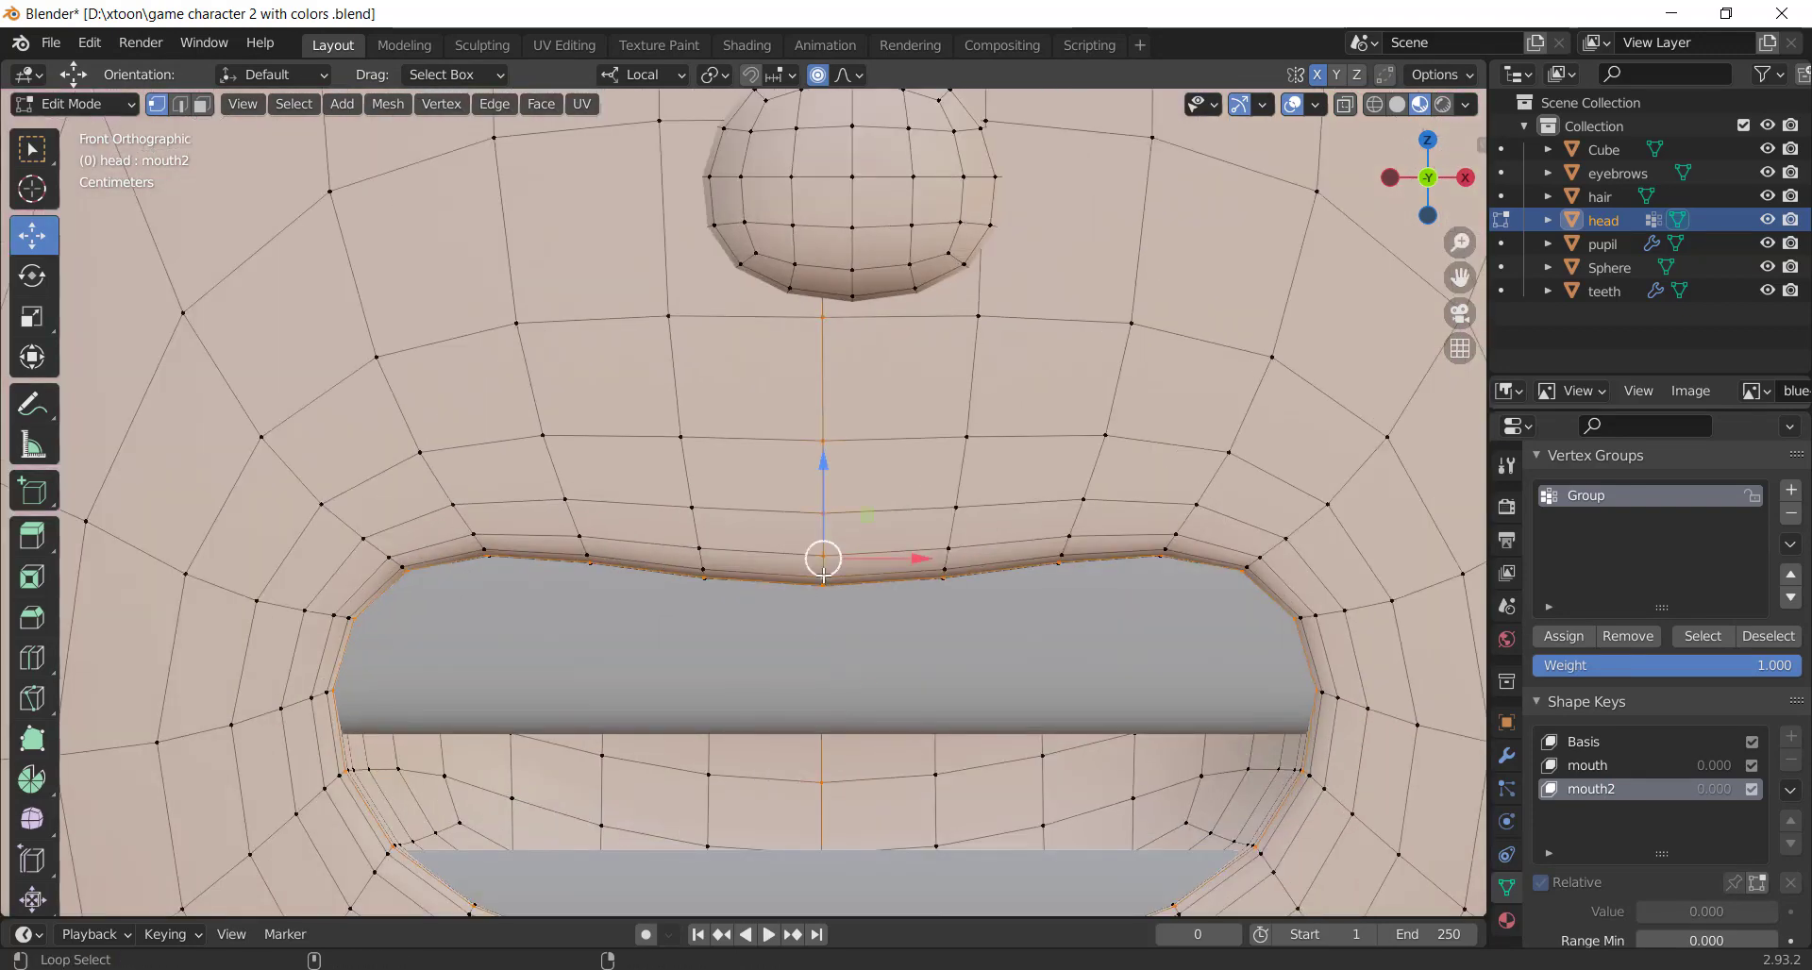
scroll(719, 571, "down", 2)
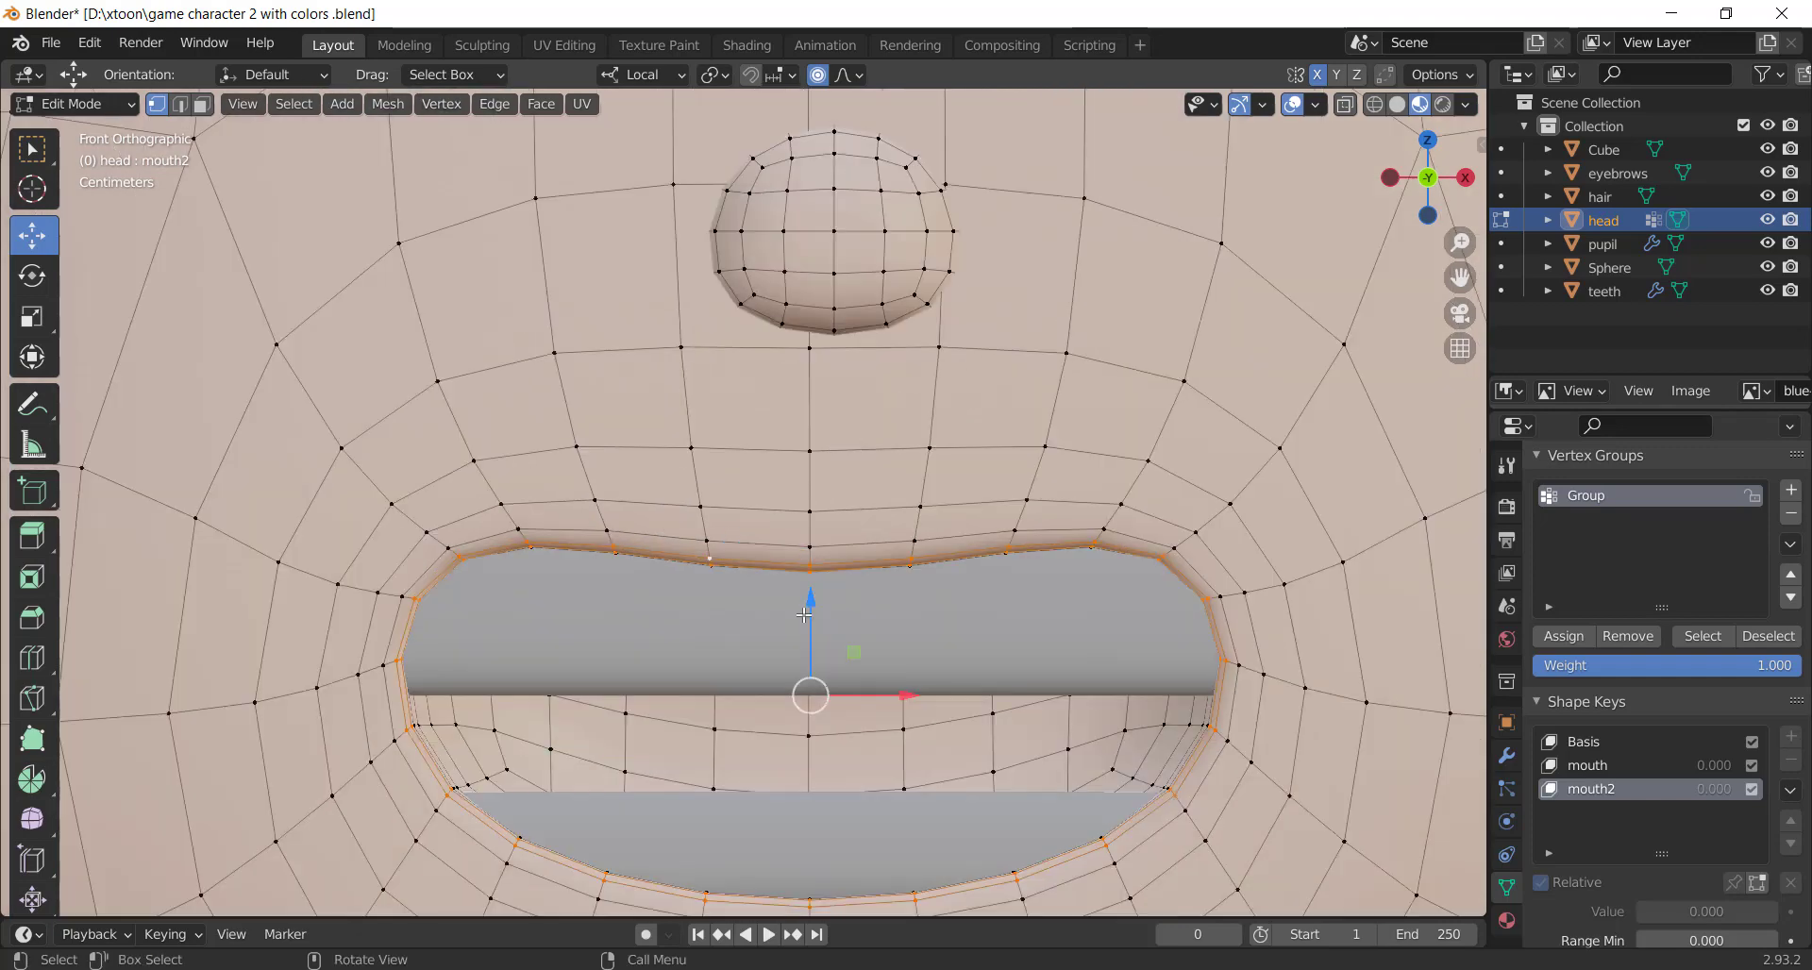
scroll(719, 571, "down", 2)
Shrink the mouth loop and flatten it vertically
key("s")
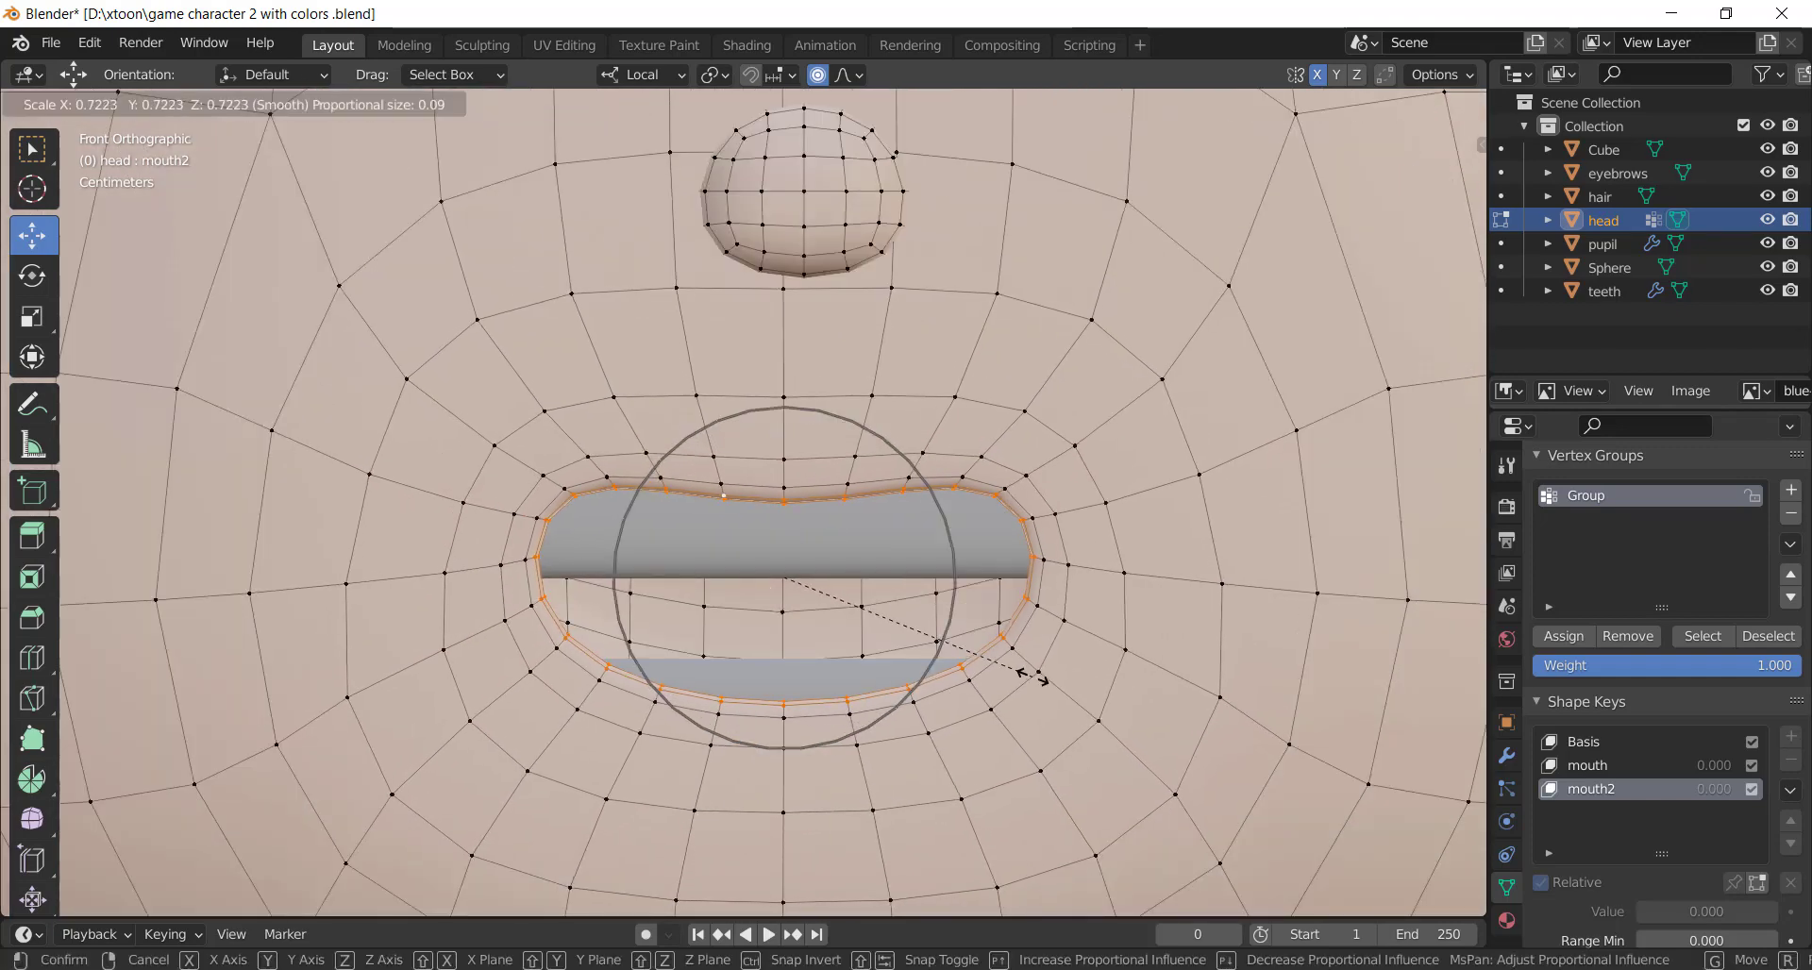
left_click(1038, 678)
key("s")
key("z")
key("z")
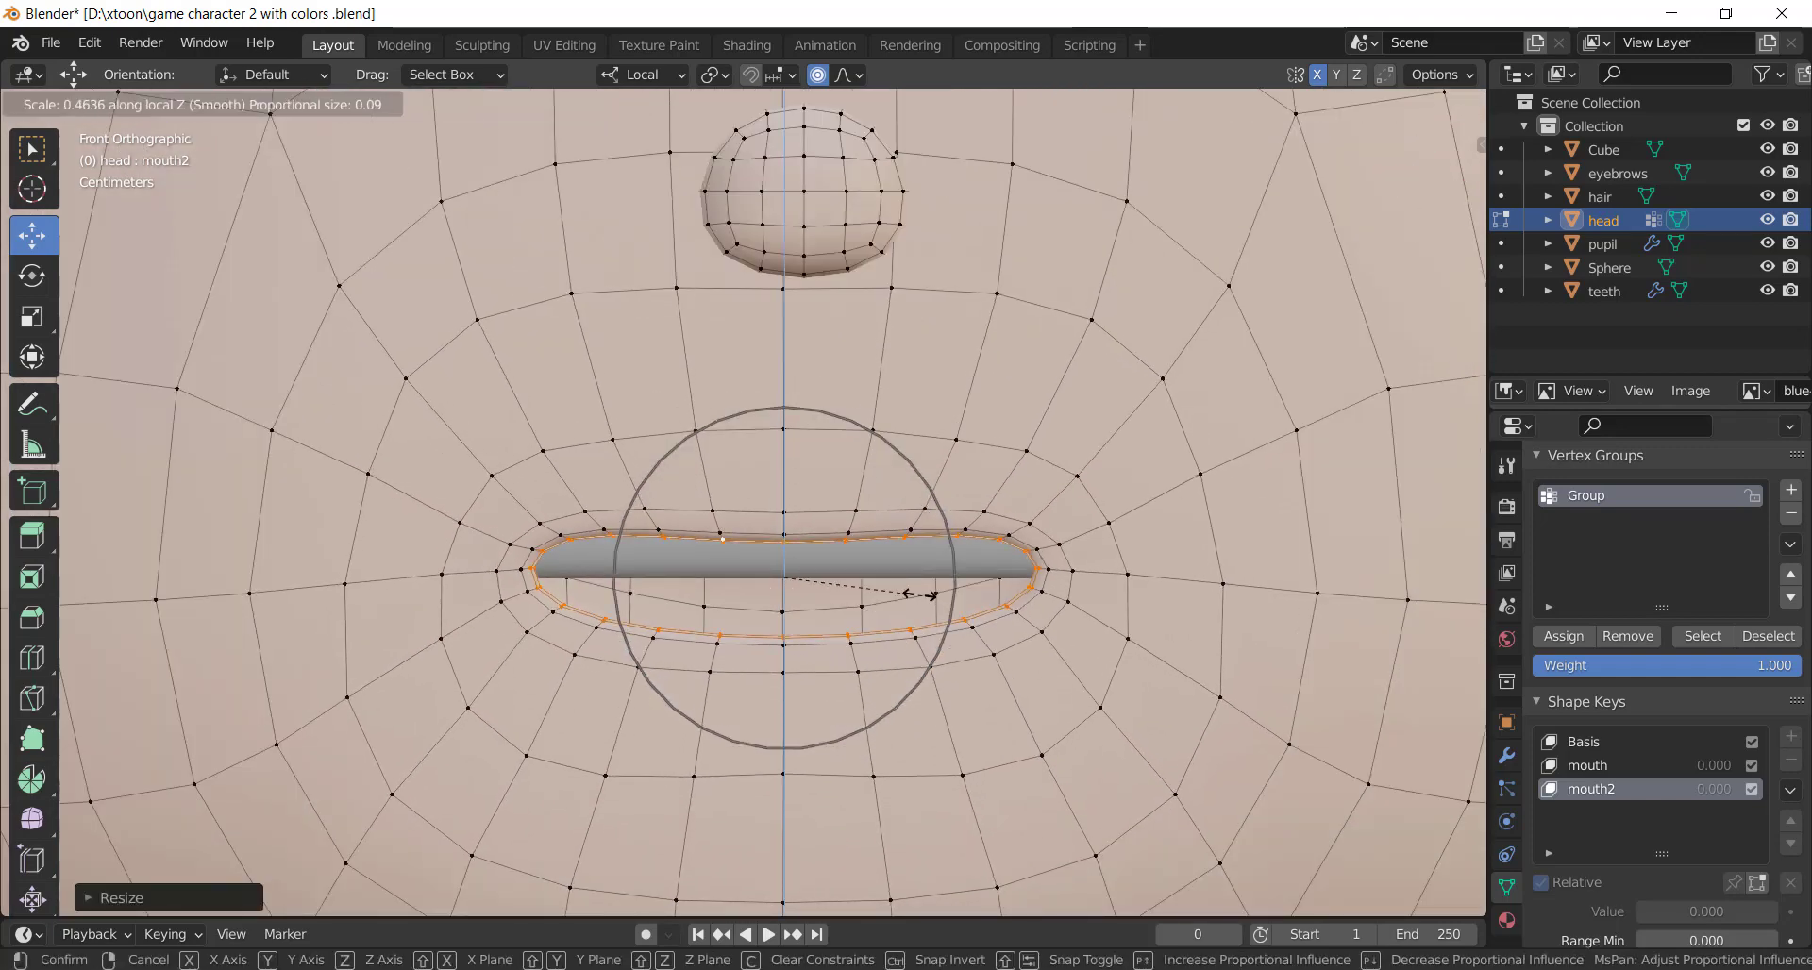
left_click(892, 604)
Narrow the mouth horizontally and squash it again into a thin closed line
key("s")
key("x")
key("x")
left_click(991, 644)
key("s")
key("z")
key("z")
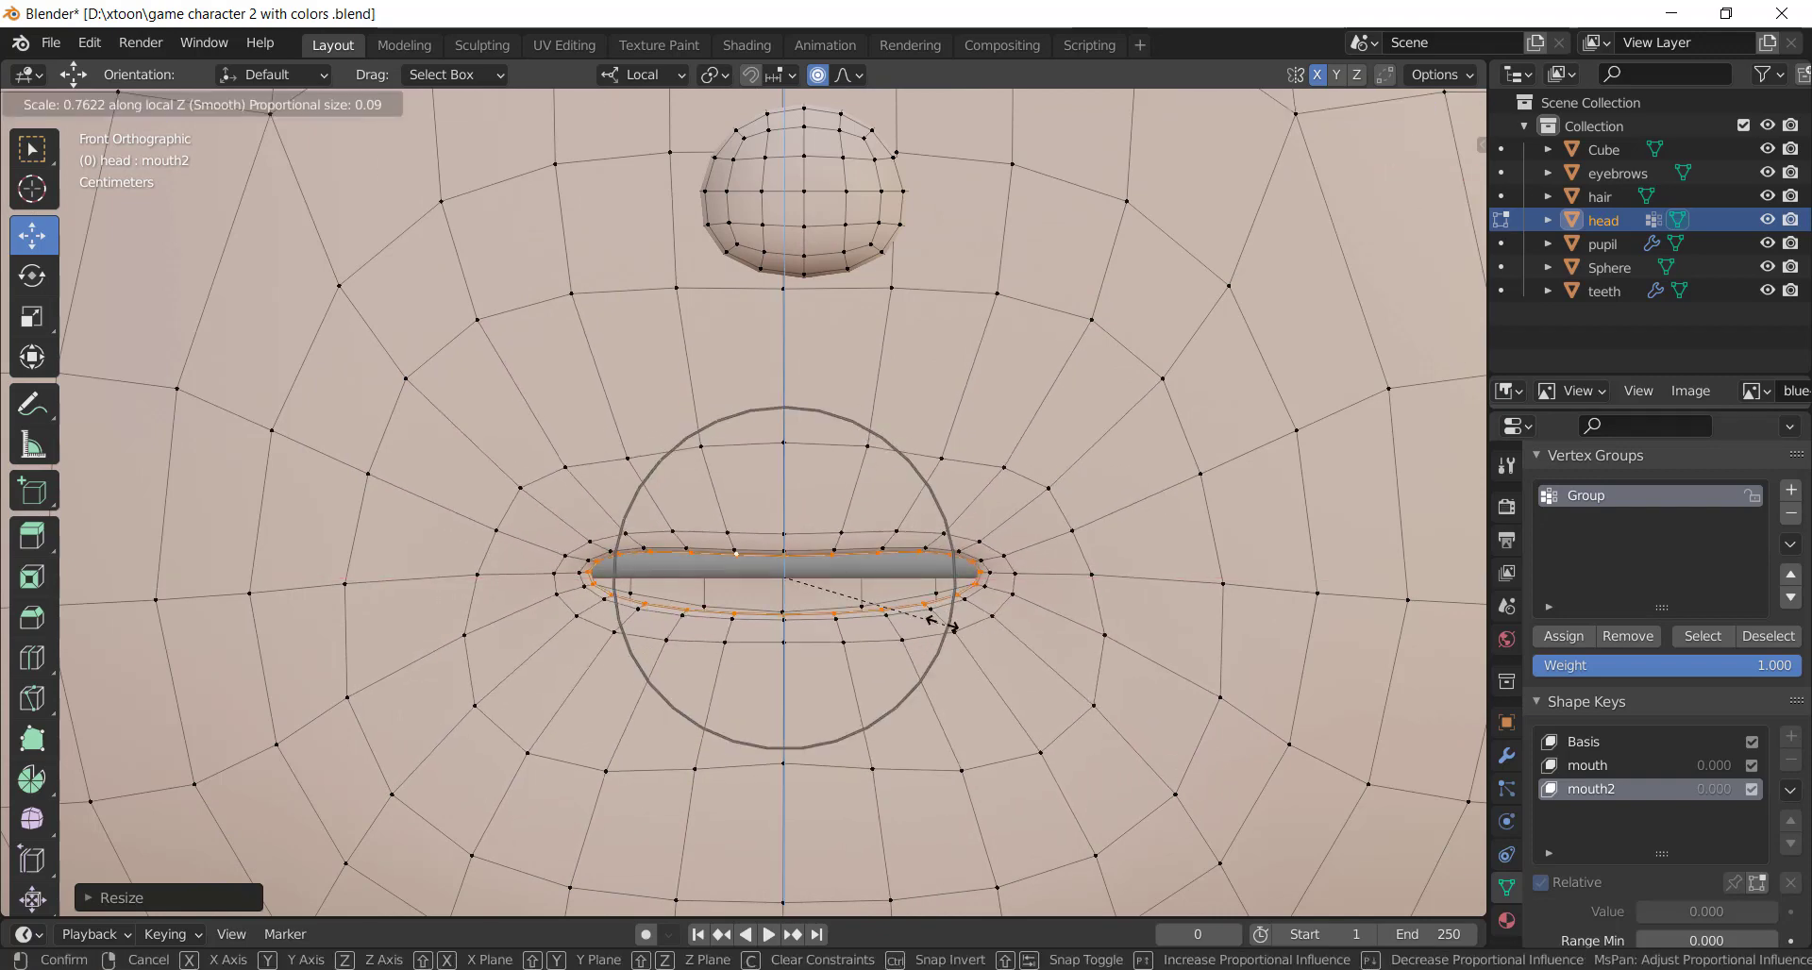
left_click(812, 576)
scroll(842, 590, "down", 6)
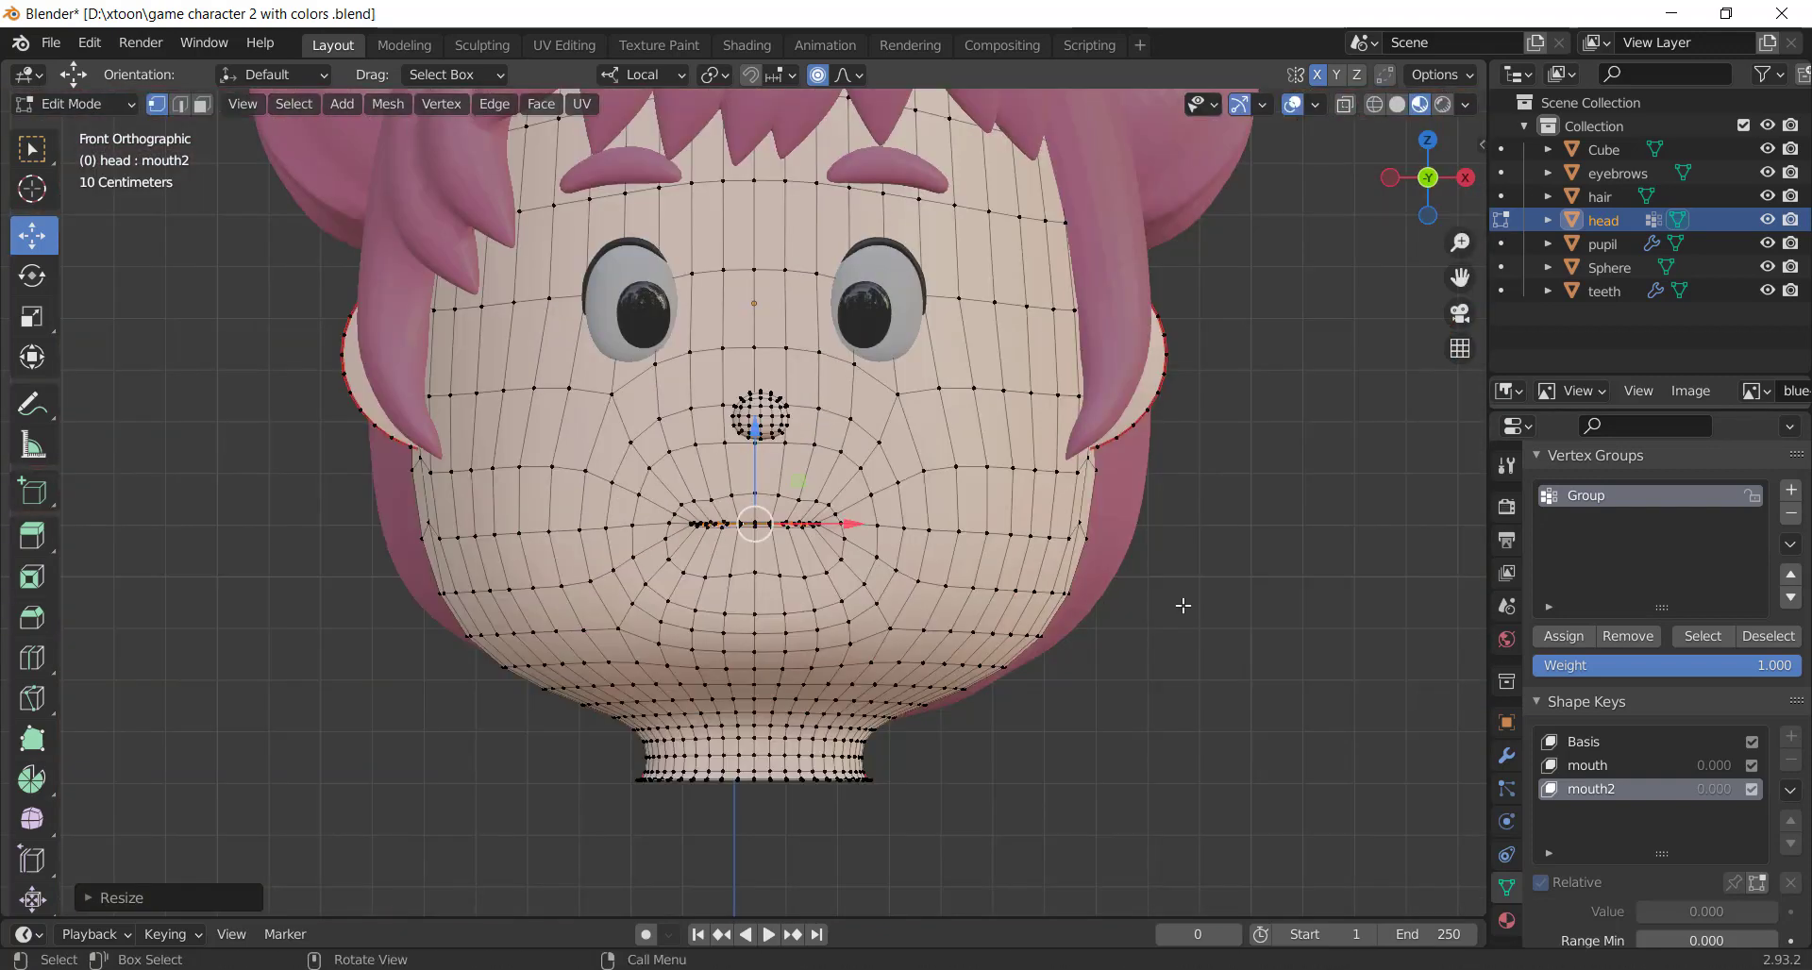
scroll(1183, 605, "up", 3)
scroll(1194, 623, "down", 1)
scroll(1194, 623, "down", 2)
Preview mouth2 at full strength, then reset it to zero
key("Tab")
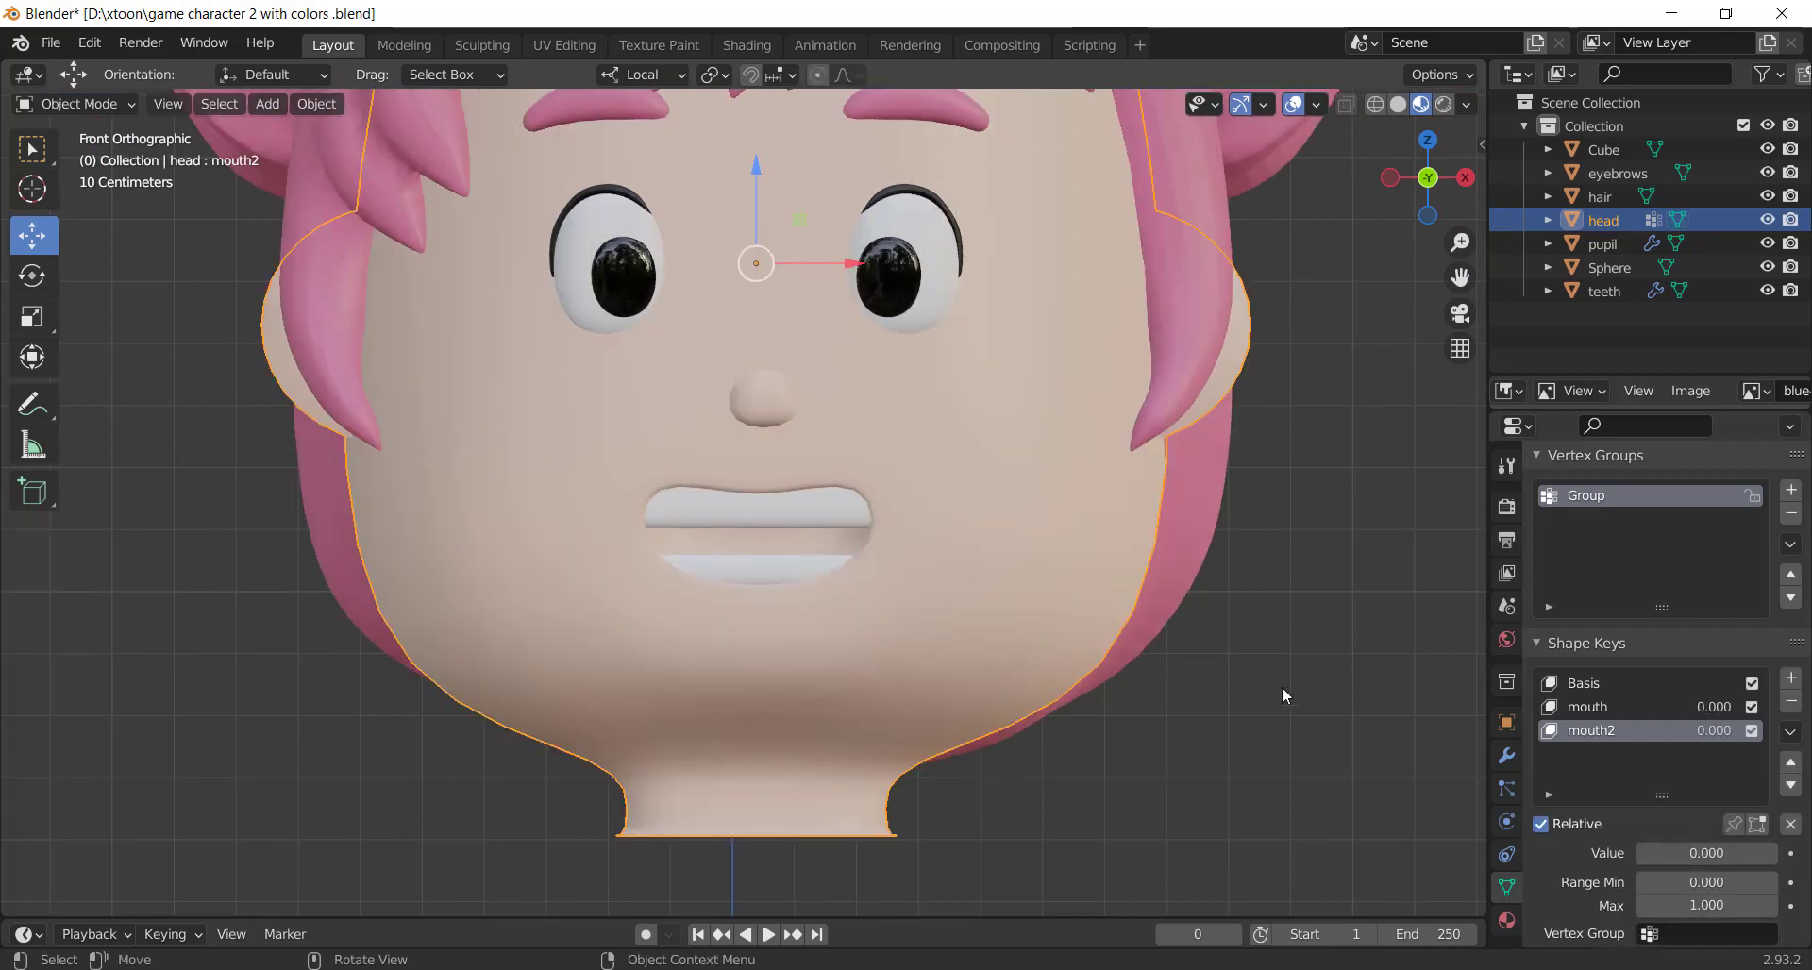
left_click_drag(1667, 855, 1775, 853)
key("ctrl+z")
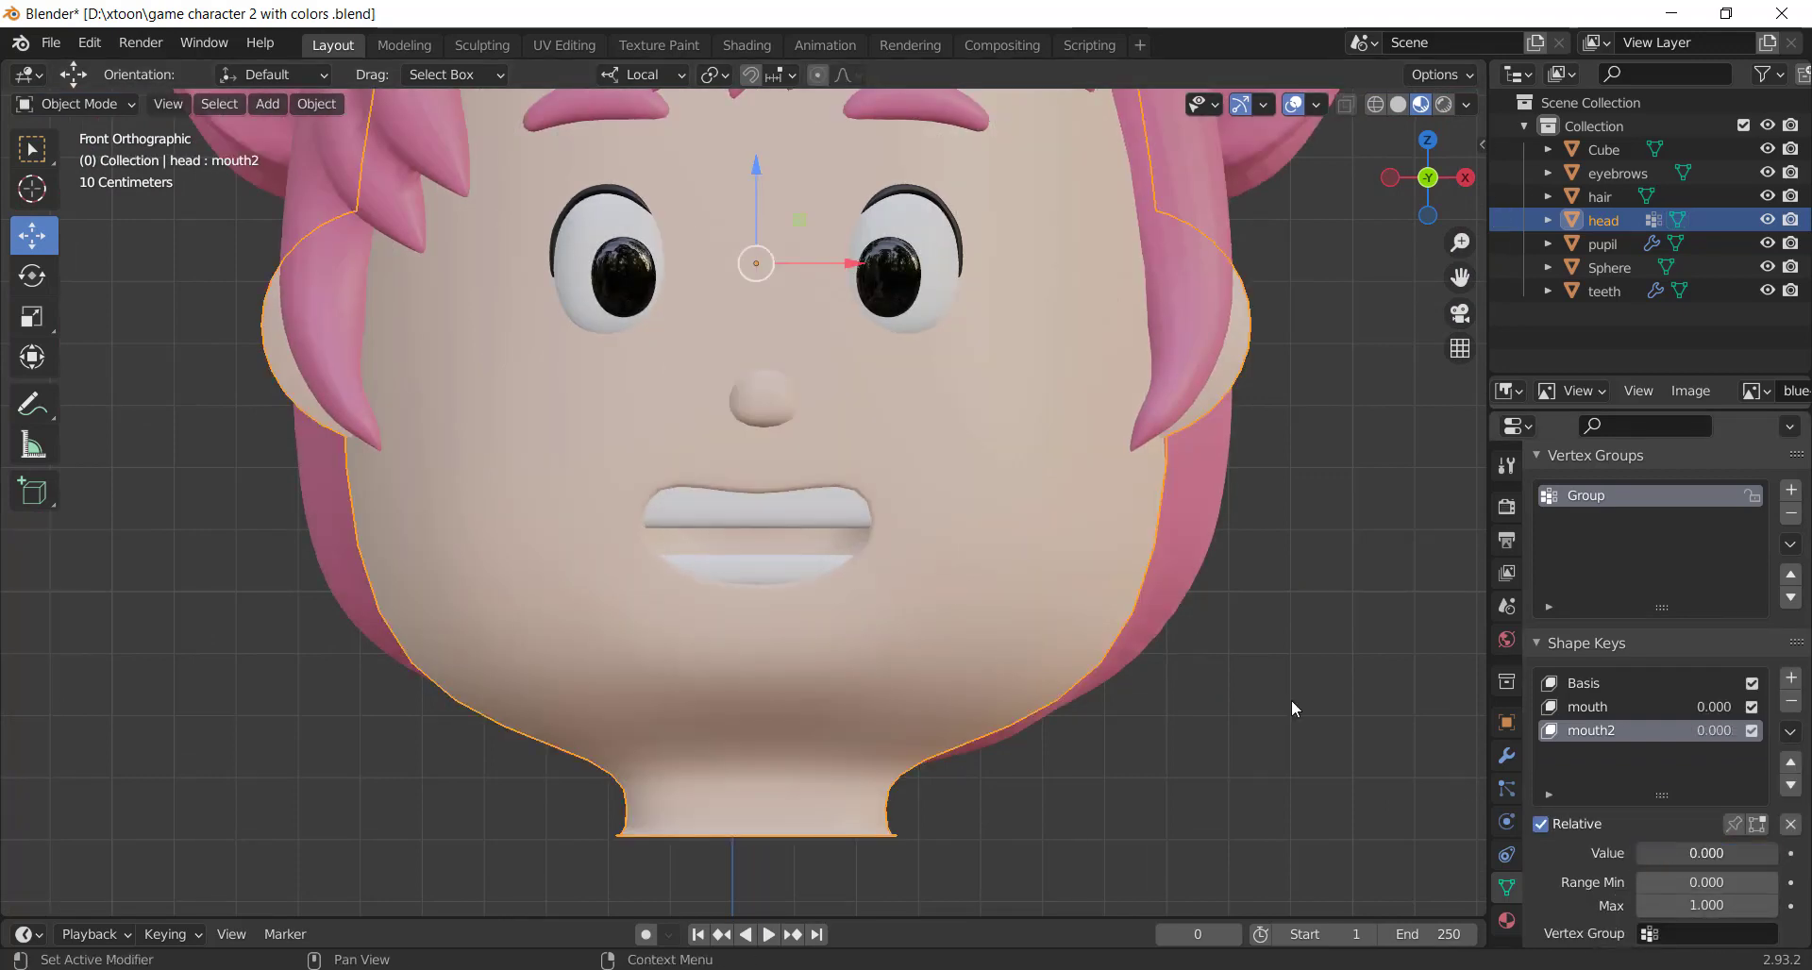
key("Tab")
key("Tab")
scroll(1294, 708, "up", 2)
Add a mouth3 key and shrink, flatten and bend the mouth into a frown
left_click(1791, 678)
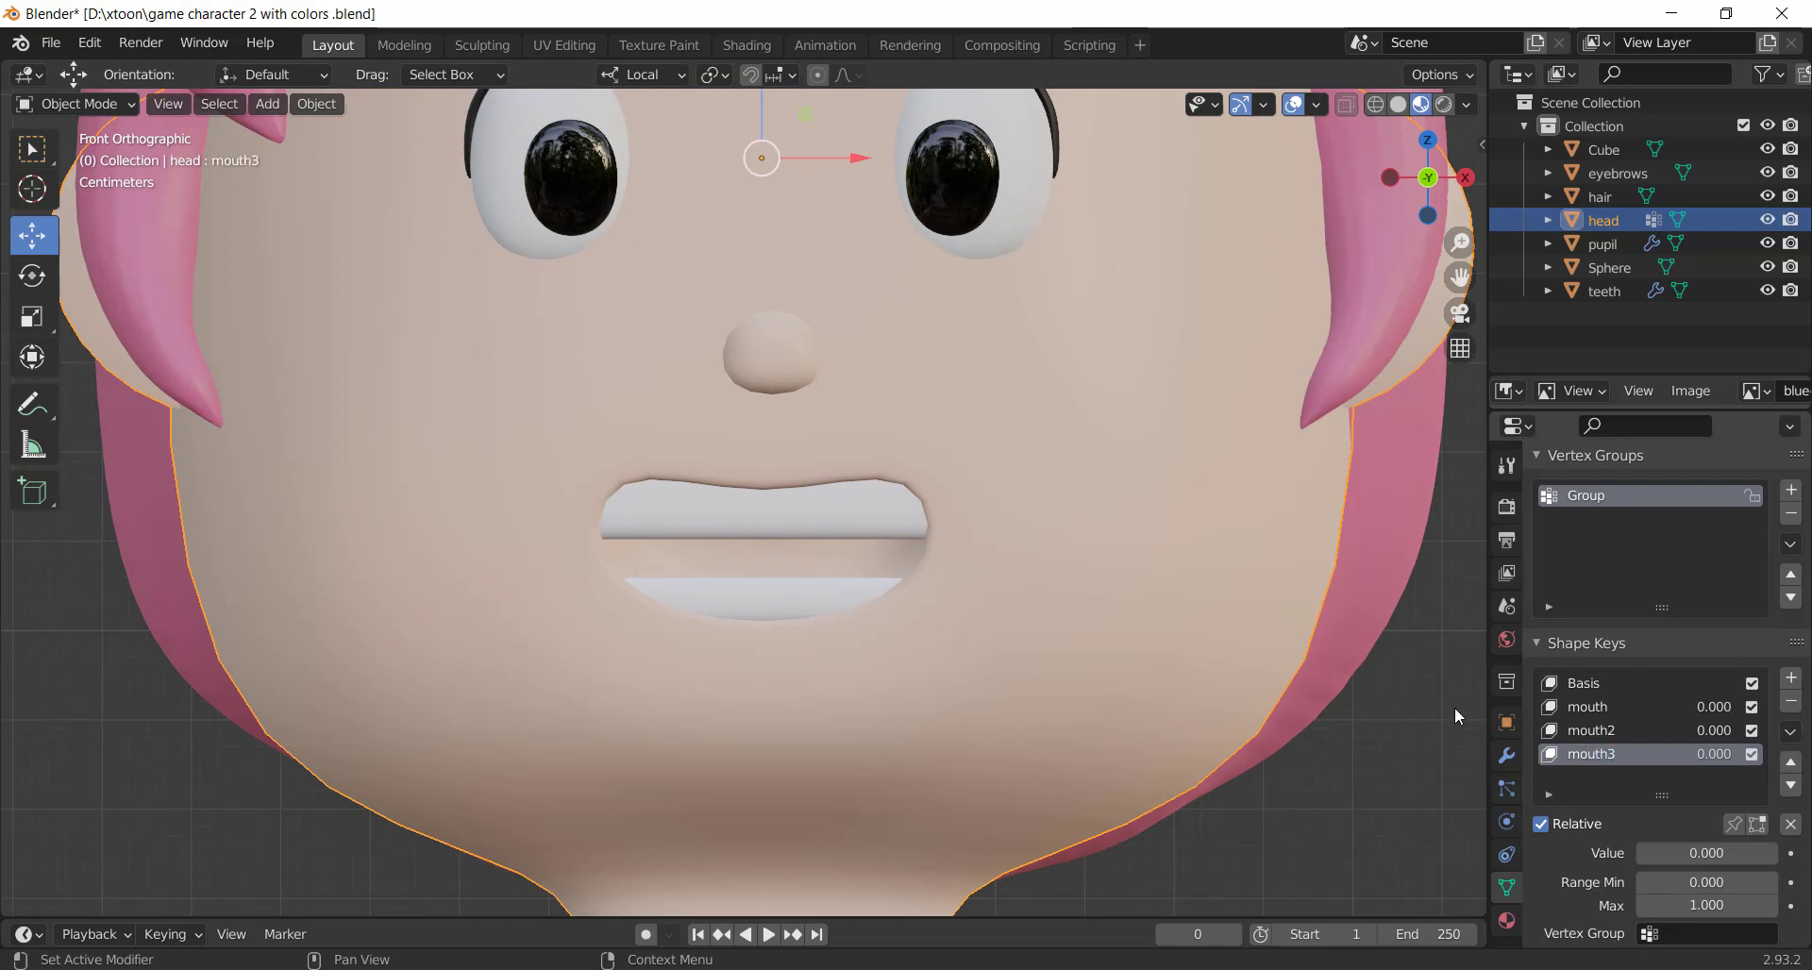
key("Tab")
key("s")
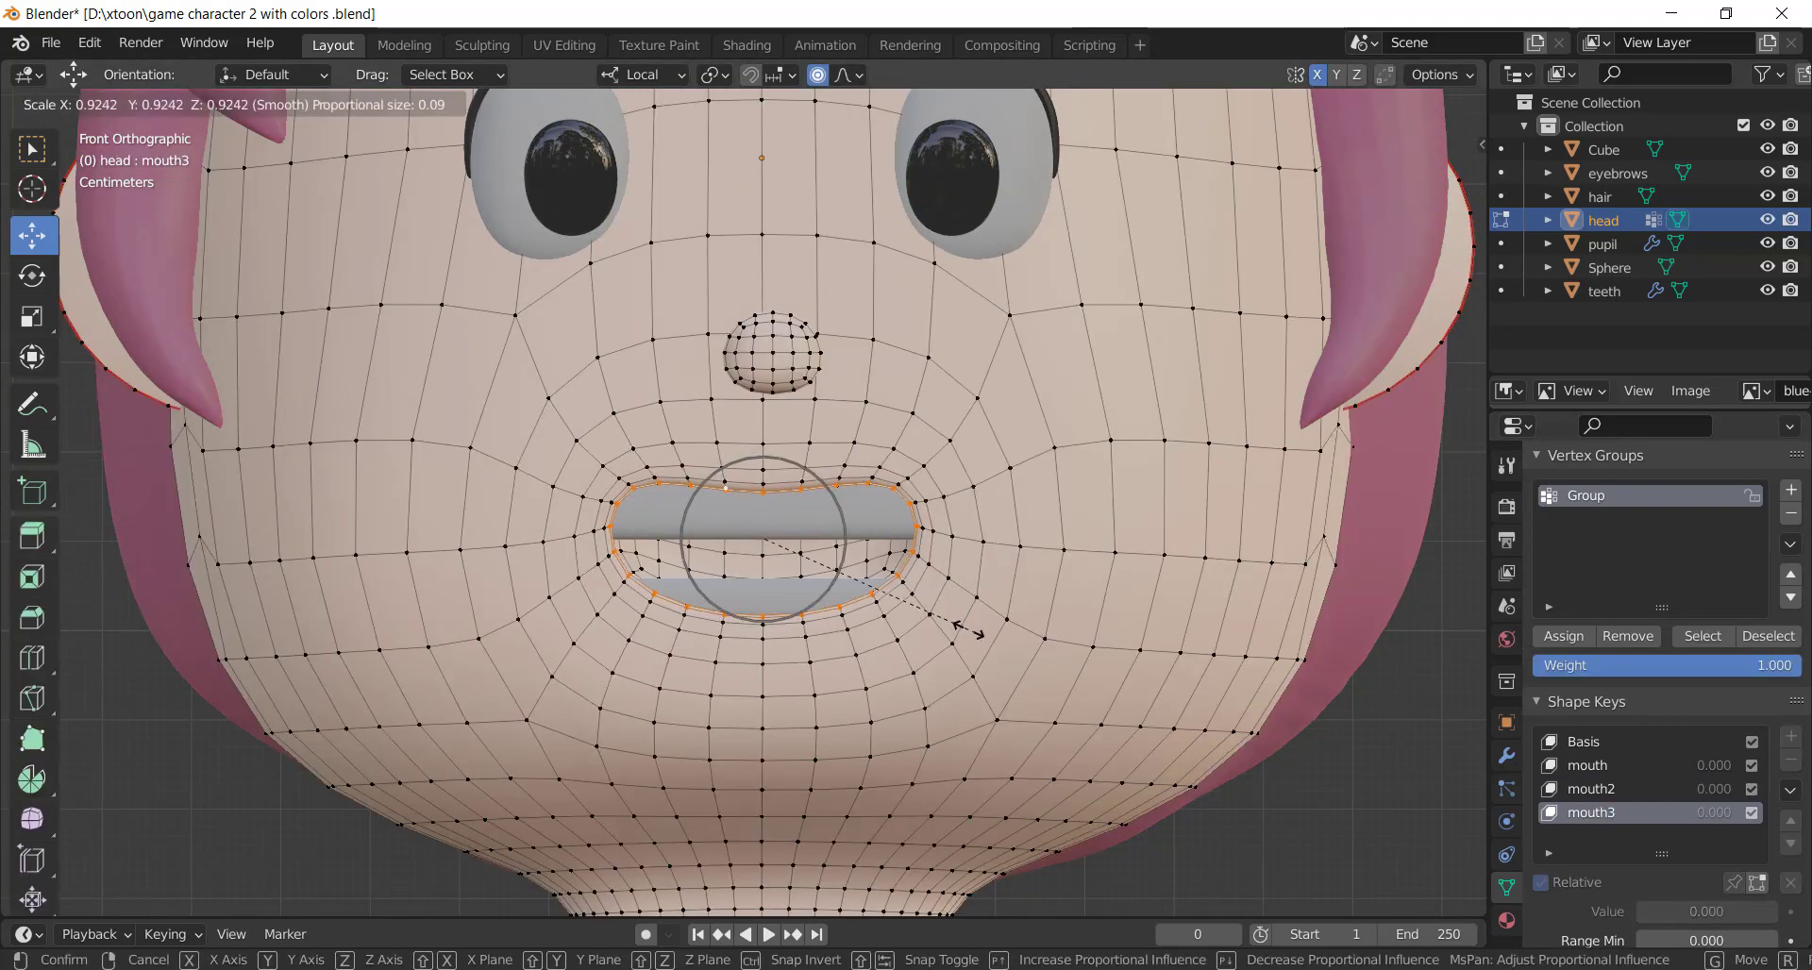
left_click(949, 637)
key("z")
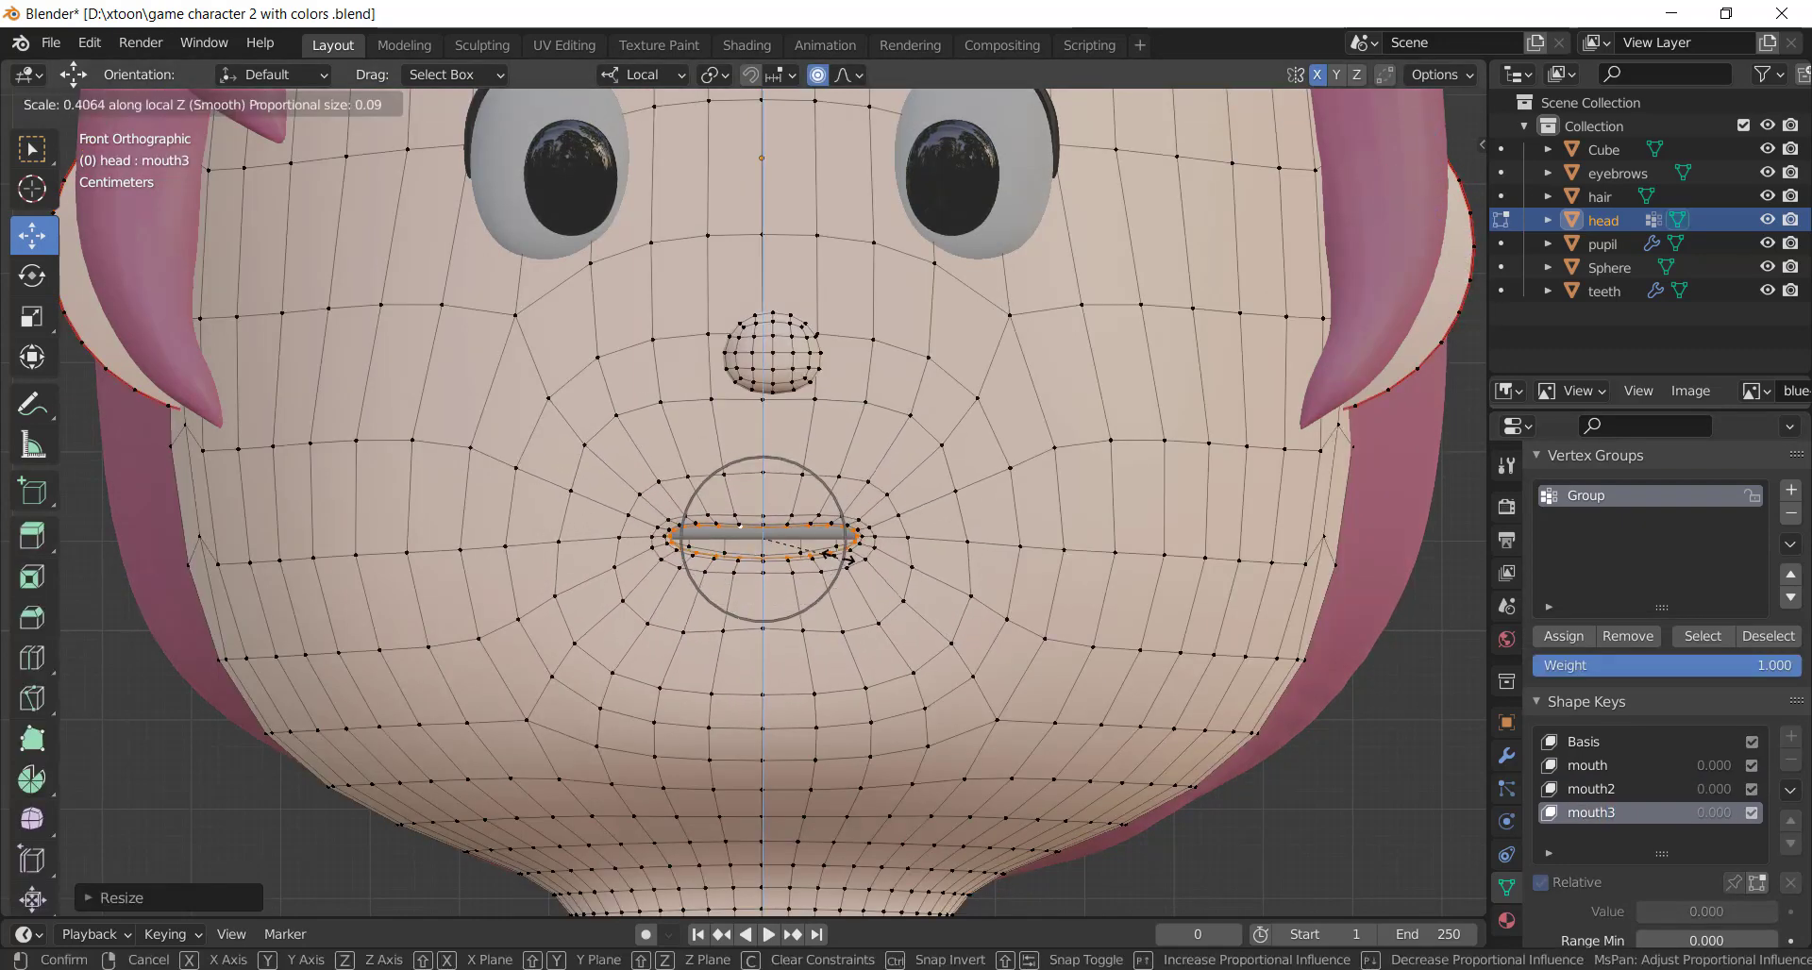
left_click(766, 540)
scroll(767, 540, "up", 2)
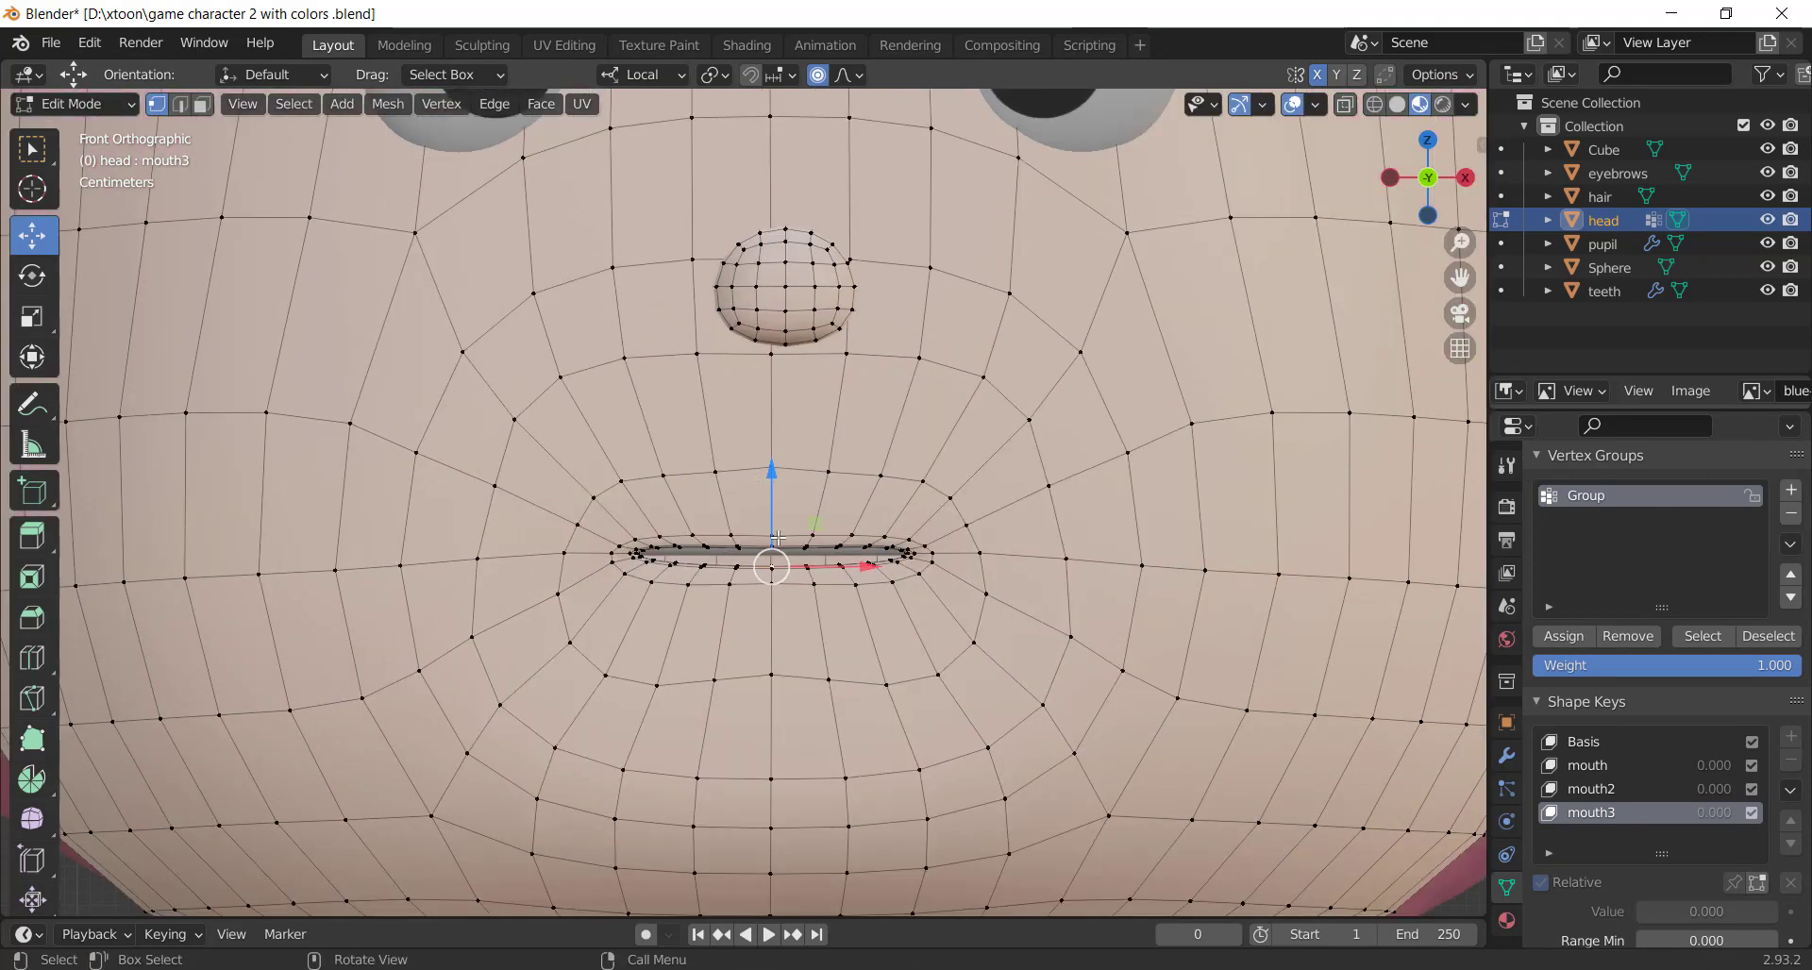
left_click_drag(779, 540, 848, 531)
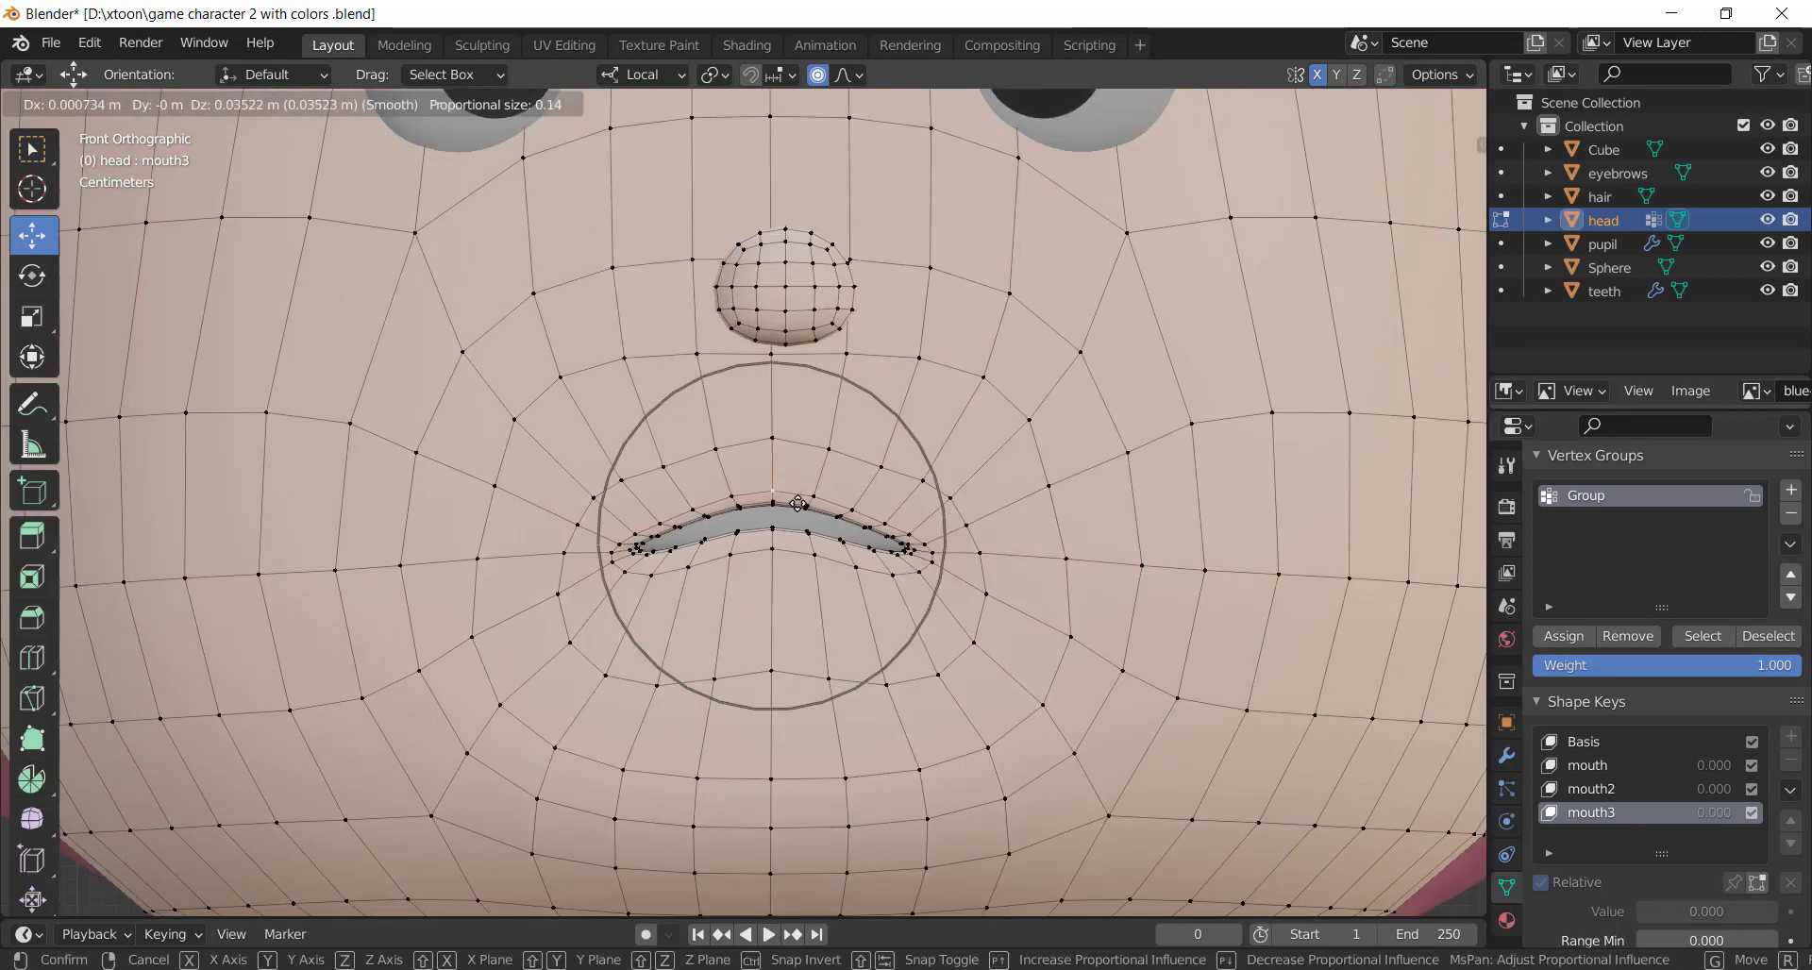
scroll(848, 531, "down", 3)
key("Tab")
Set mouth3 to full strength to show the frown, then add a Key 4
scroll(848, 532, "down", 3)
scroll(963, 598, "up", 1)
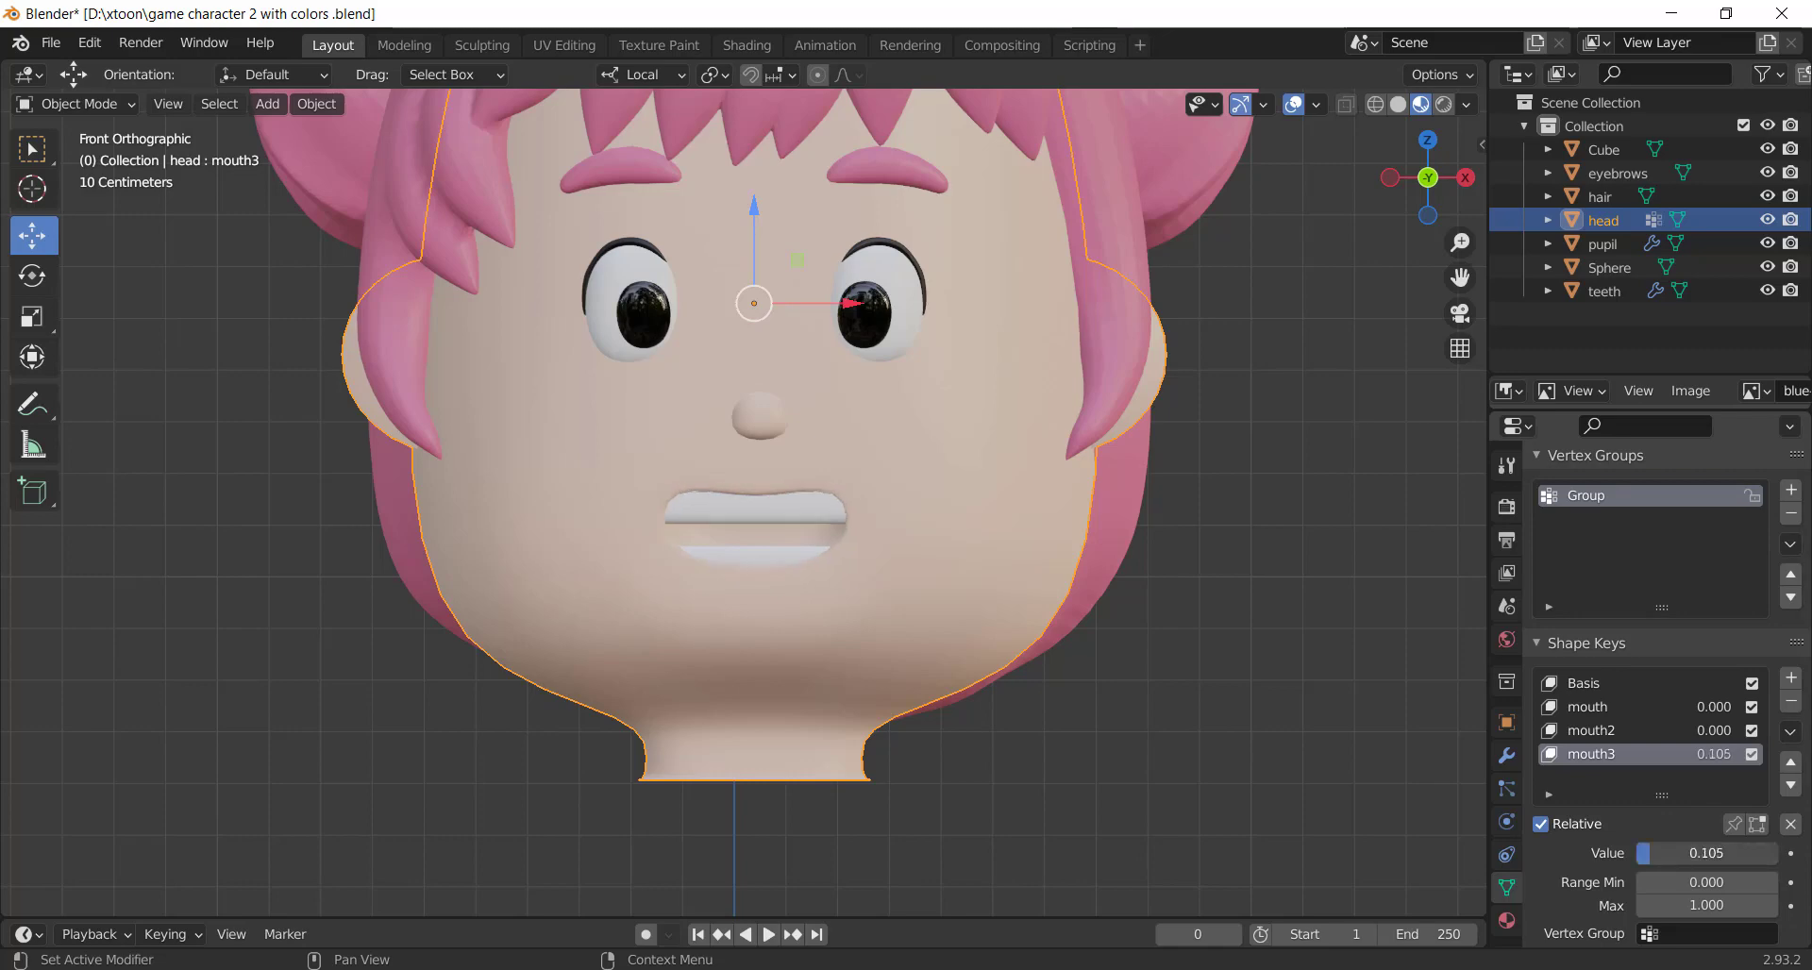
left_click_drag(1652, 853, 1774, 853)
scroll(1104, 634, "up", 1)
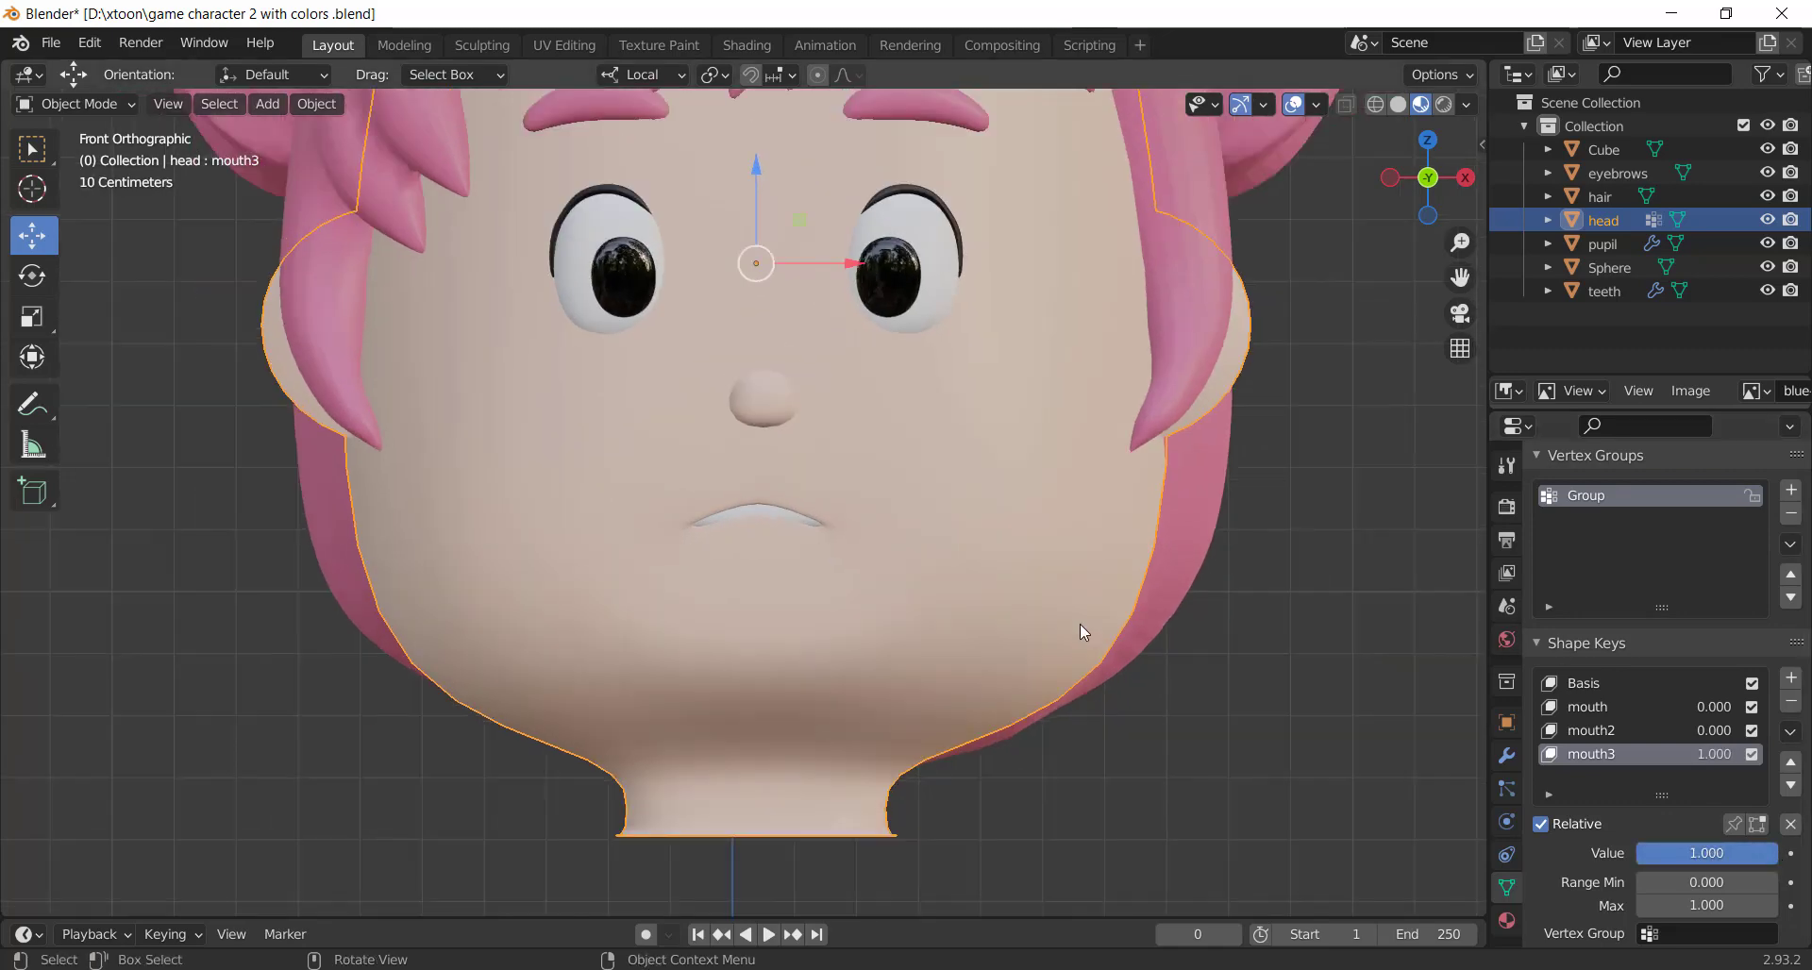
scroll(1079, 625, "up", 2)
scroll(853, 492, "up", 1)
scroll(852, 493, "down", 1)
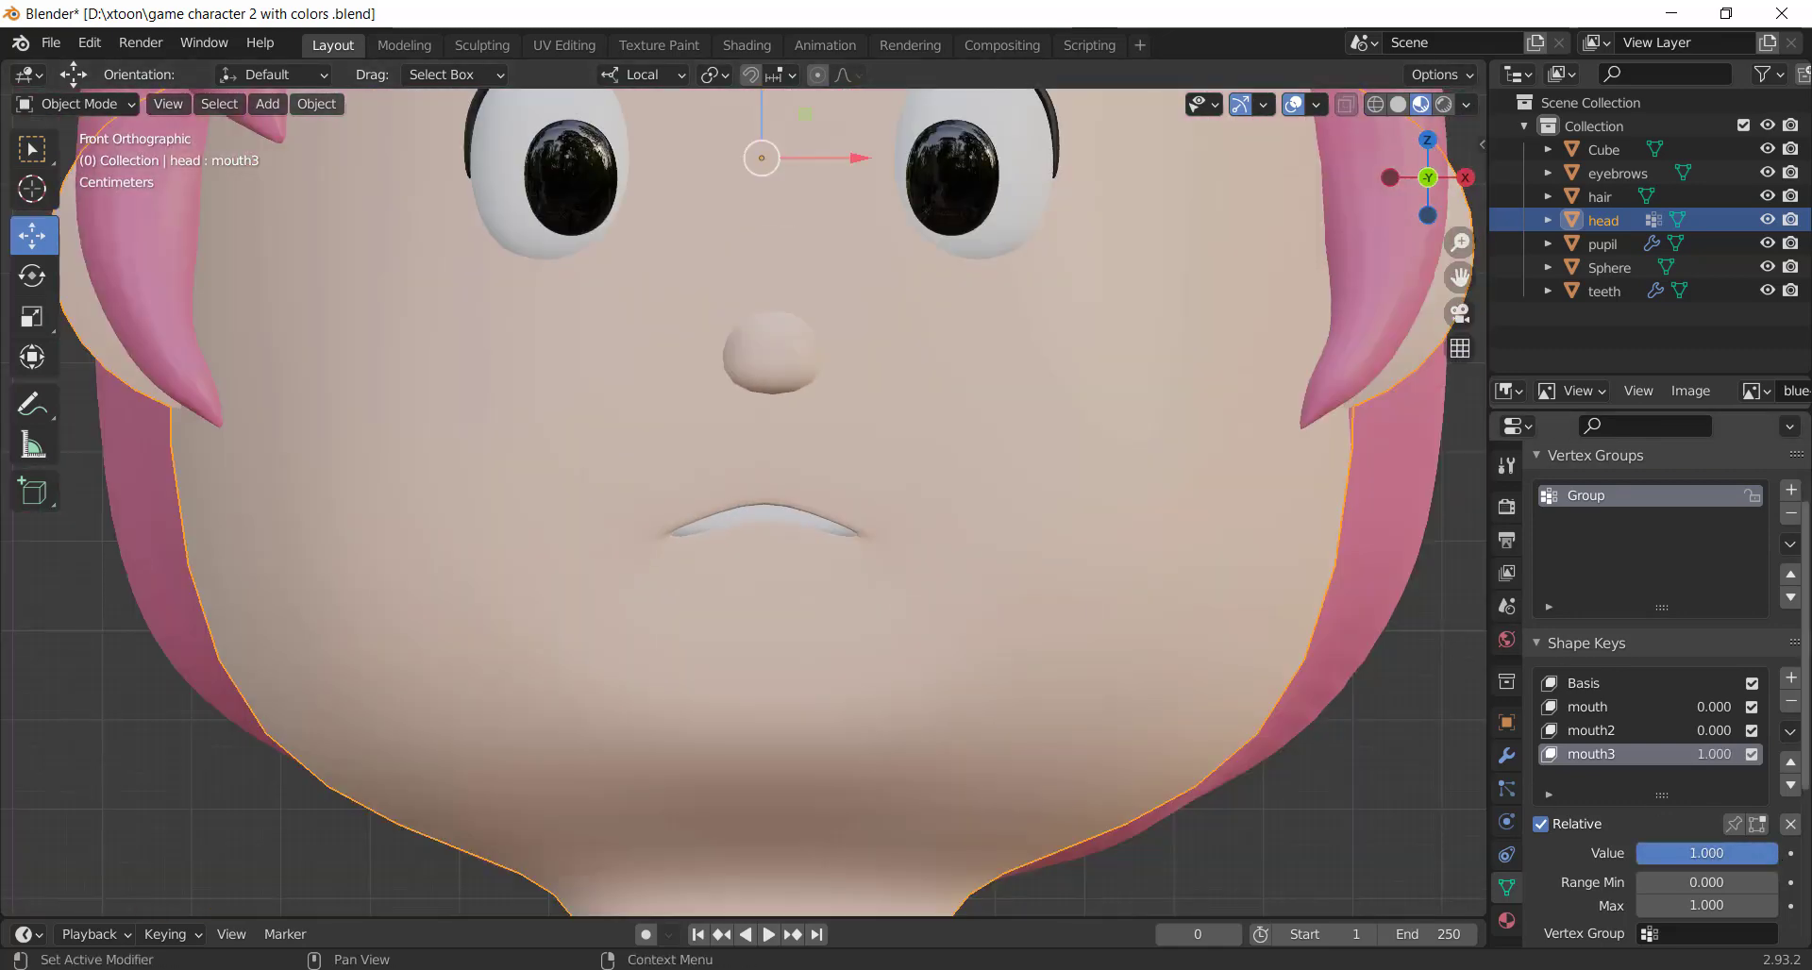
left_click(1796, 682)
Return the mouth3 shape key to 0 and select Key 4
left_click(1652, 763)
left_click_drag(1652, 763, 1548, 763)
scroll(995, 588, "down", 1)
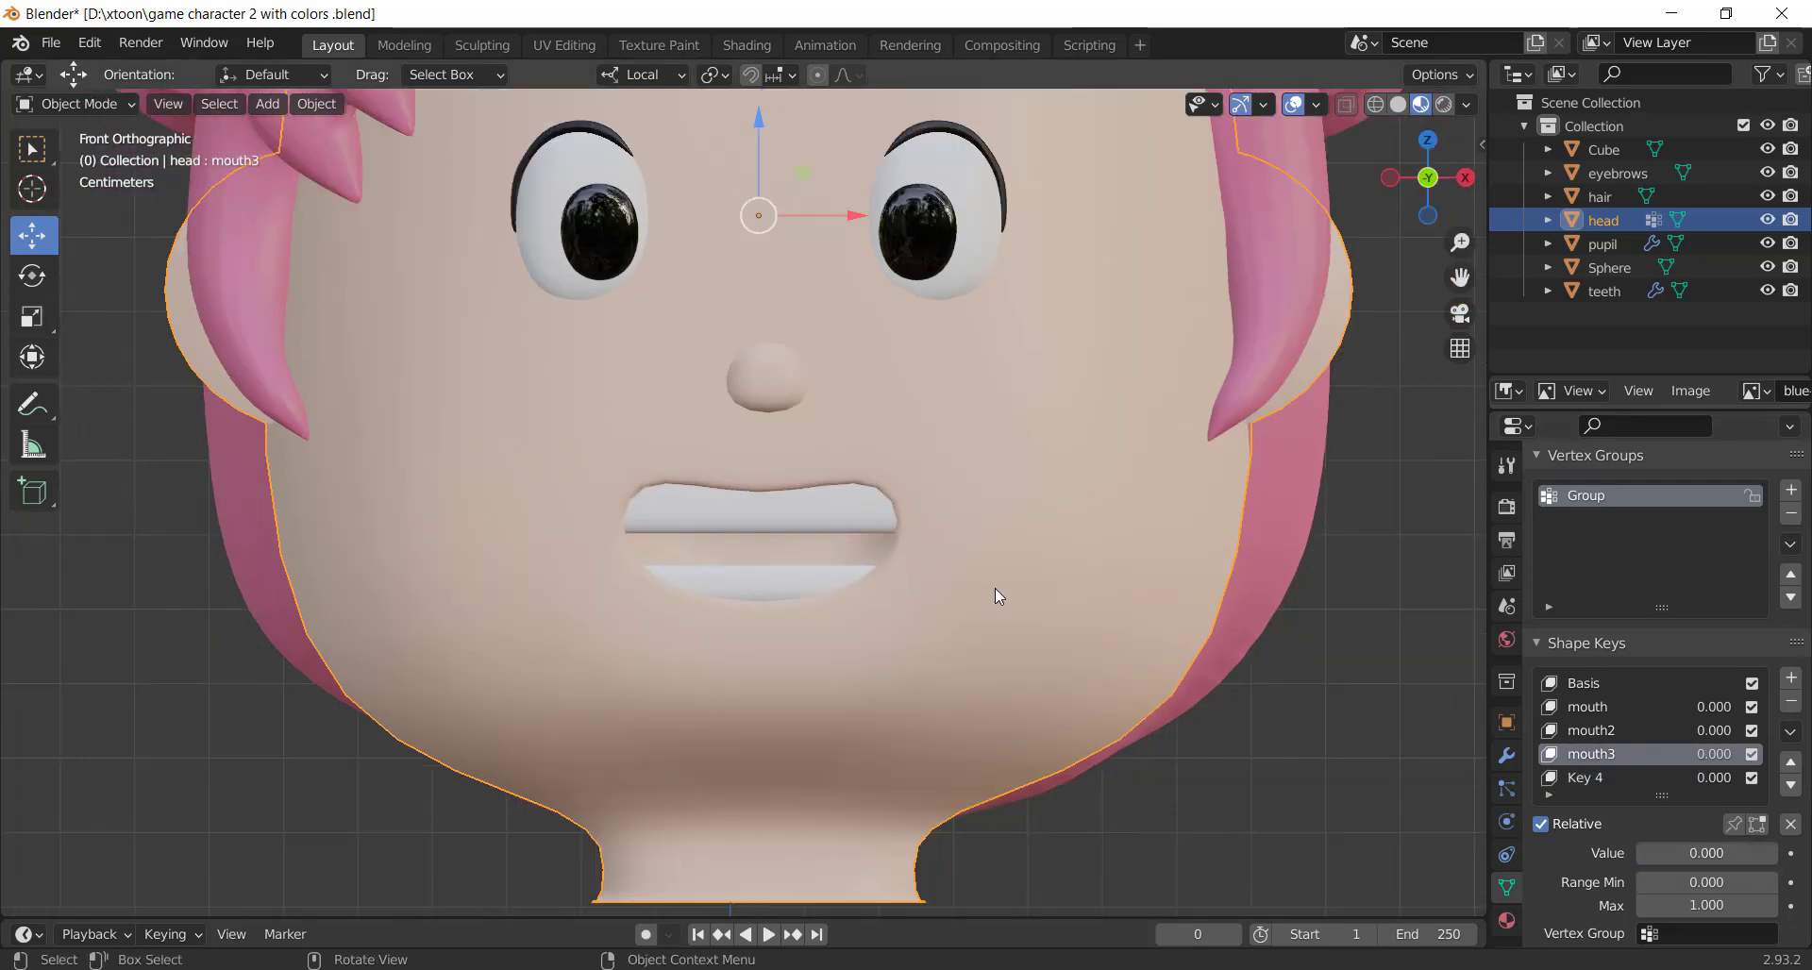
scroll(995, 589, "down", 1)
left_click(1580, 780)
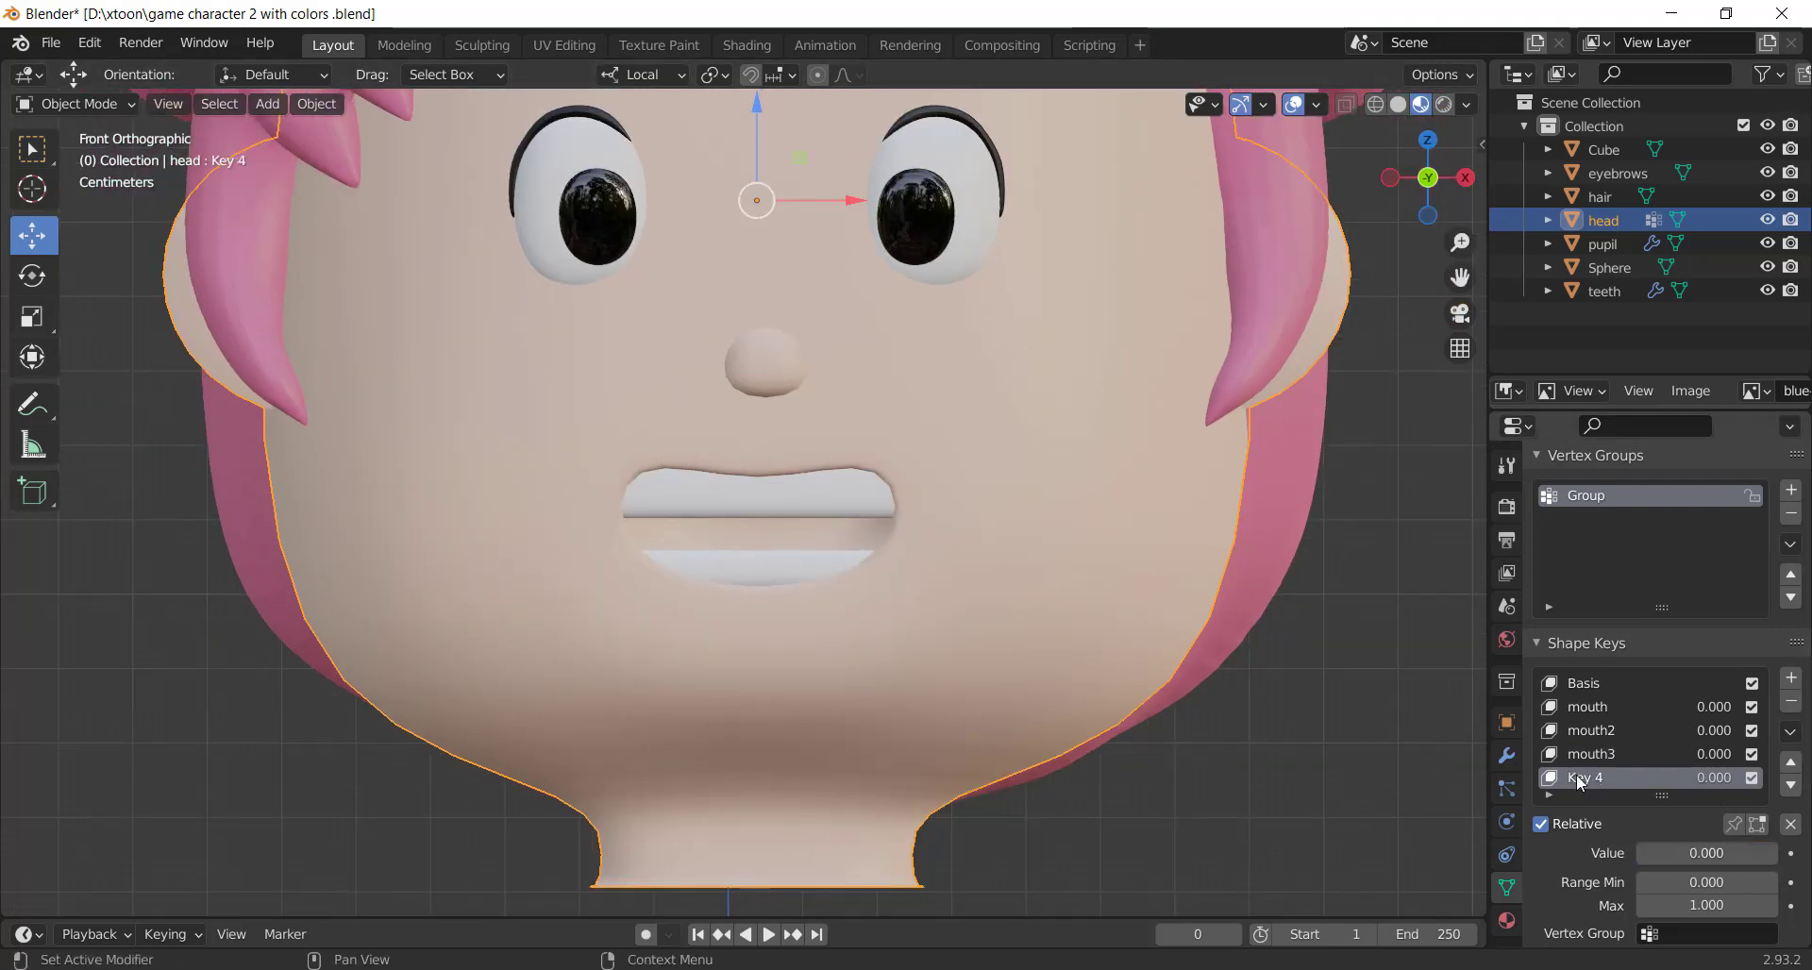
type("mouth4")
Undo the recent stray changes and toggle the head between Edit and Object Mode
key("ctrl+z")
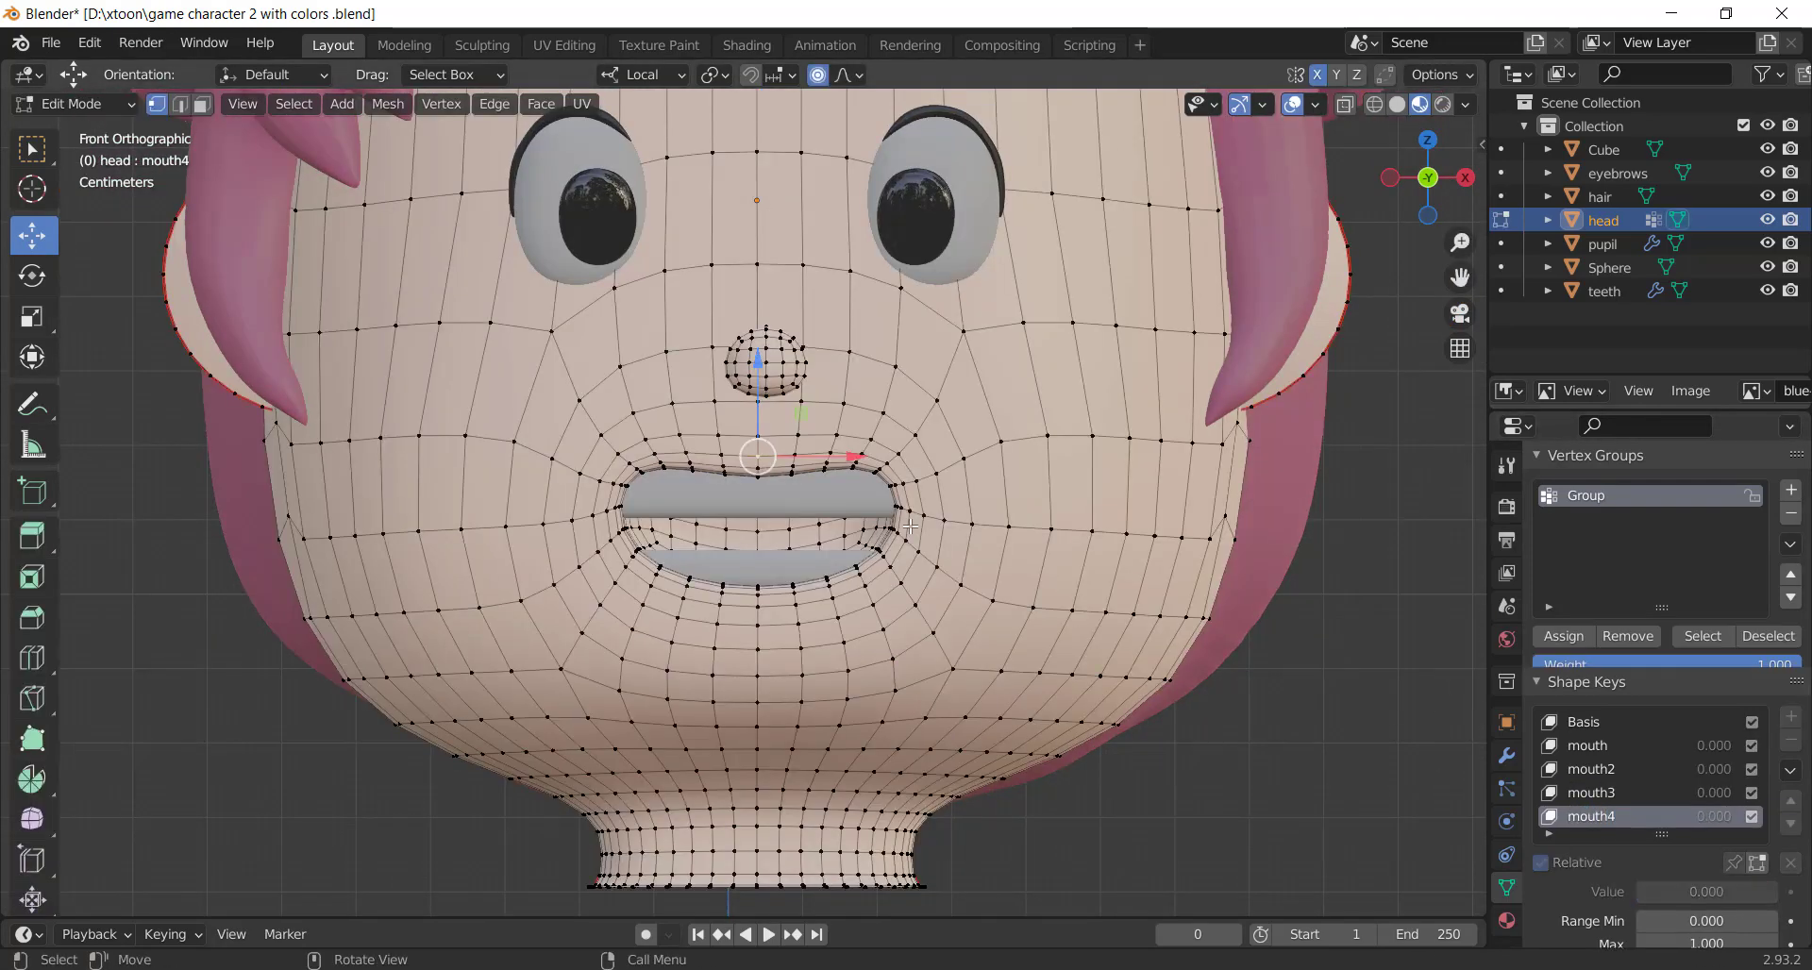
key("ctrl+z")
scroll(789, 560, "up", 2)
key("Tab")
scroll(789, 561, "down", 5)
scroll(789, 567, "up", 2)
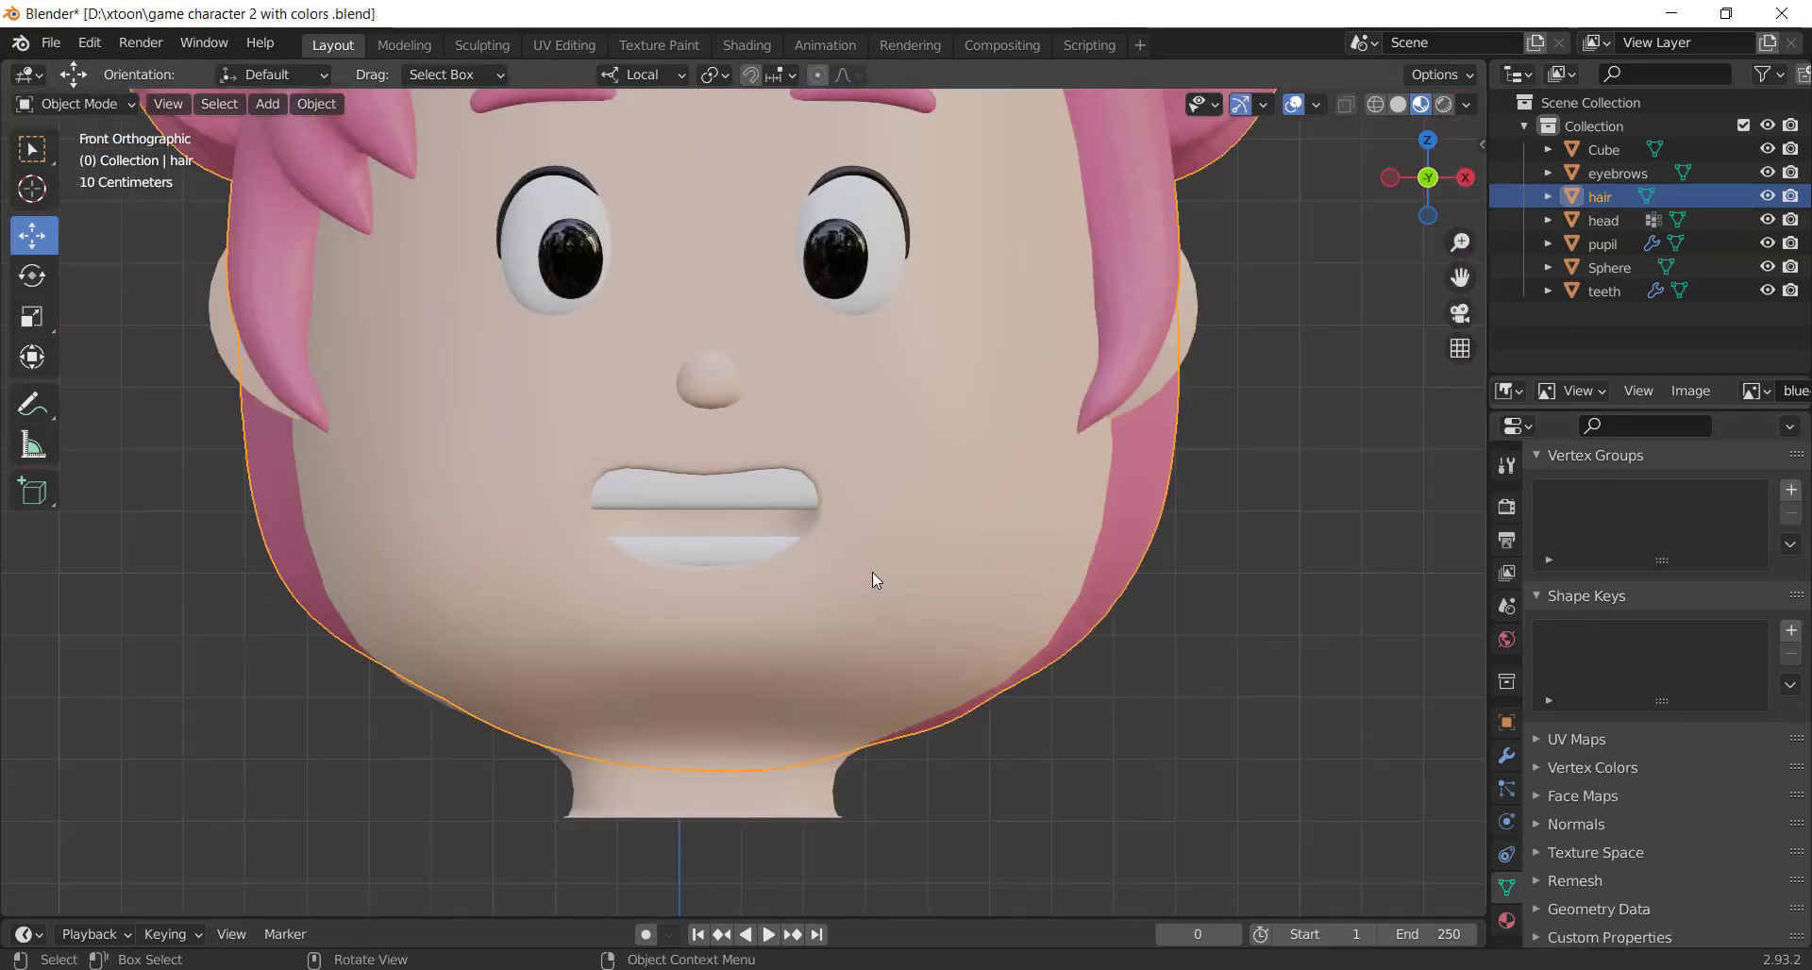
key("Tab")
scroll(871, 569, "up", 5)
key("Tab")
scroll(801, 518, "down", 5)
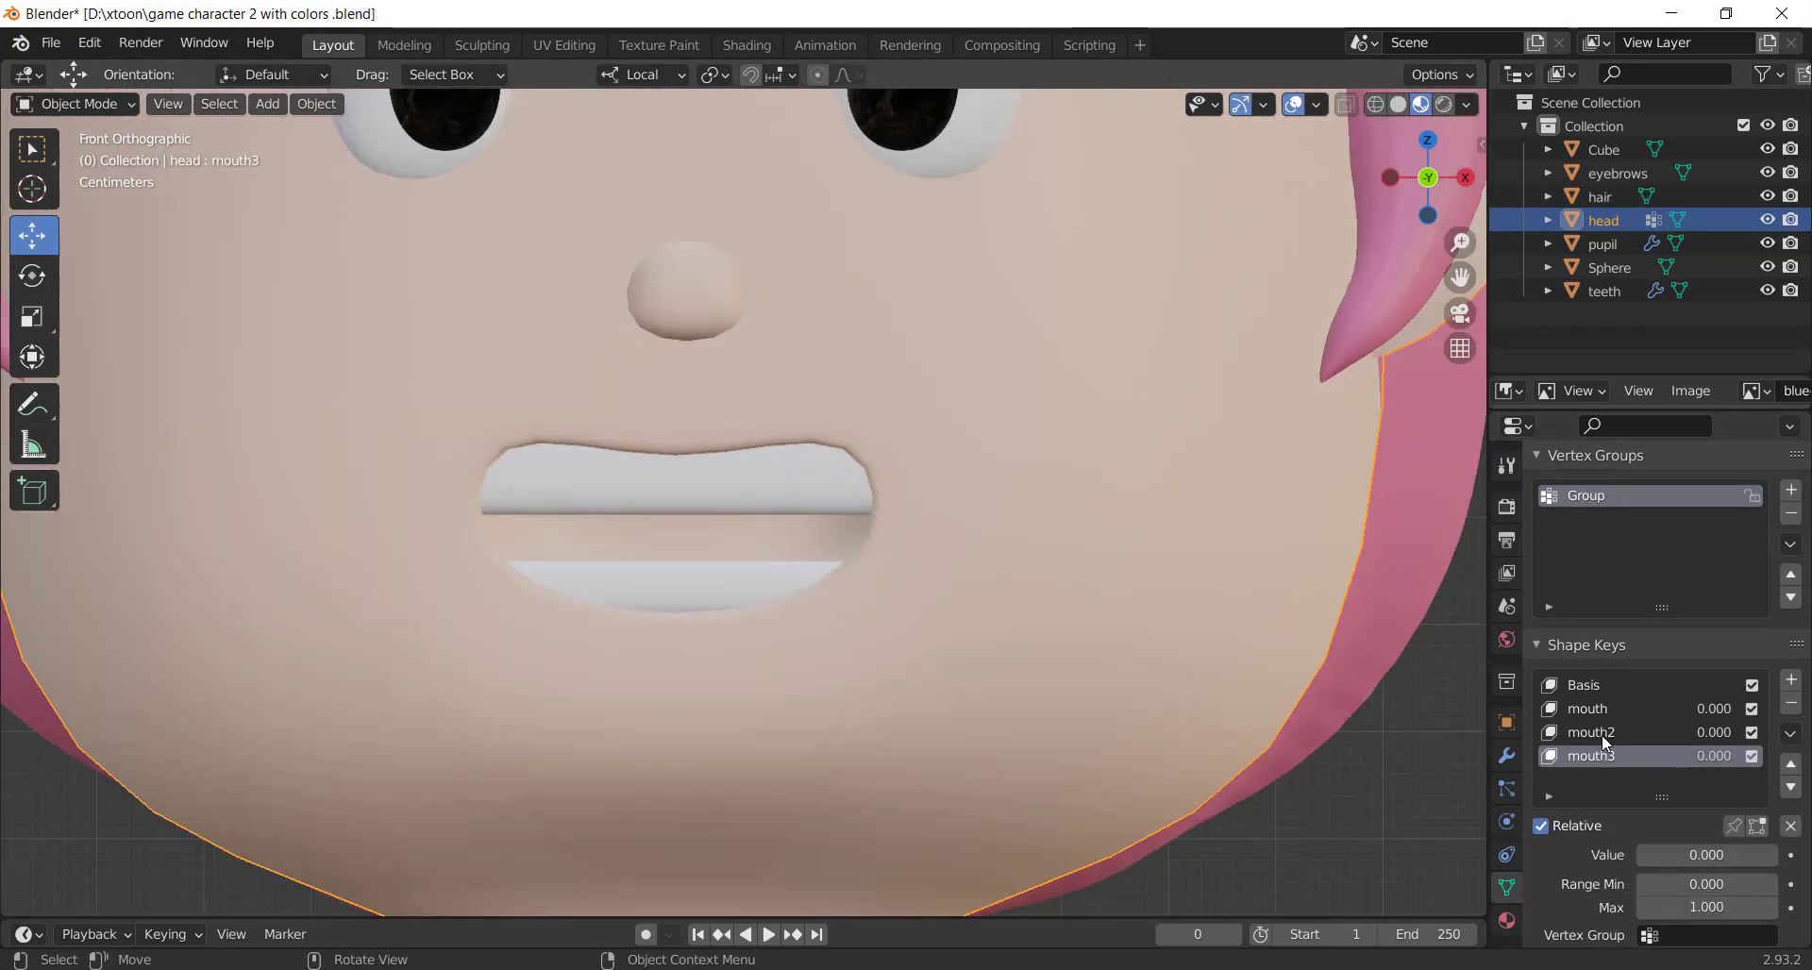
Add a new shape key named mouth4 and select the upper-lip centre vertex in Edit Mode
left_click(1791, 678)
type("mouth4")
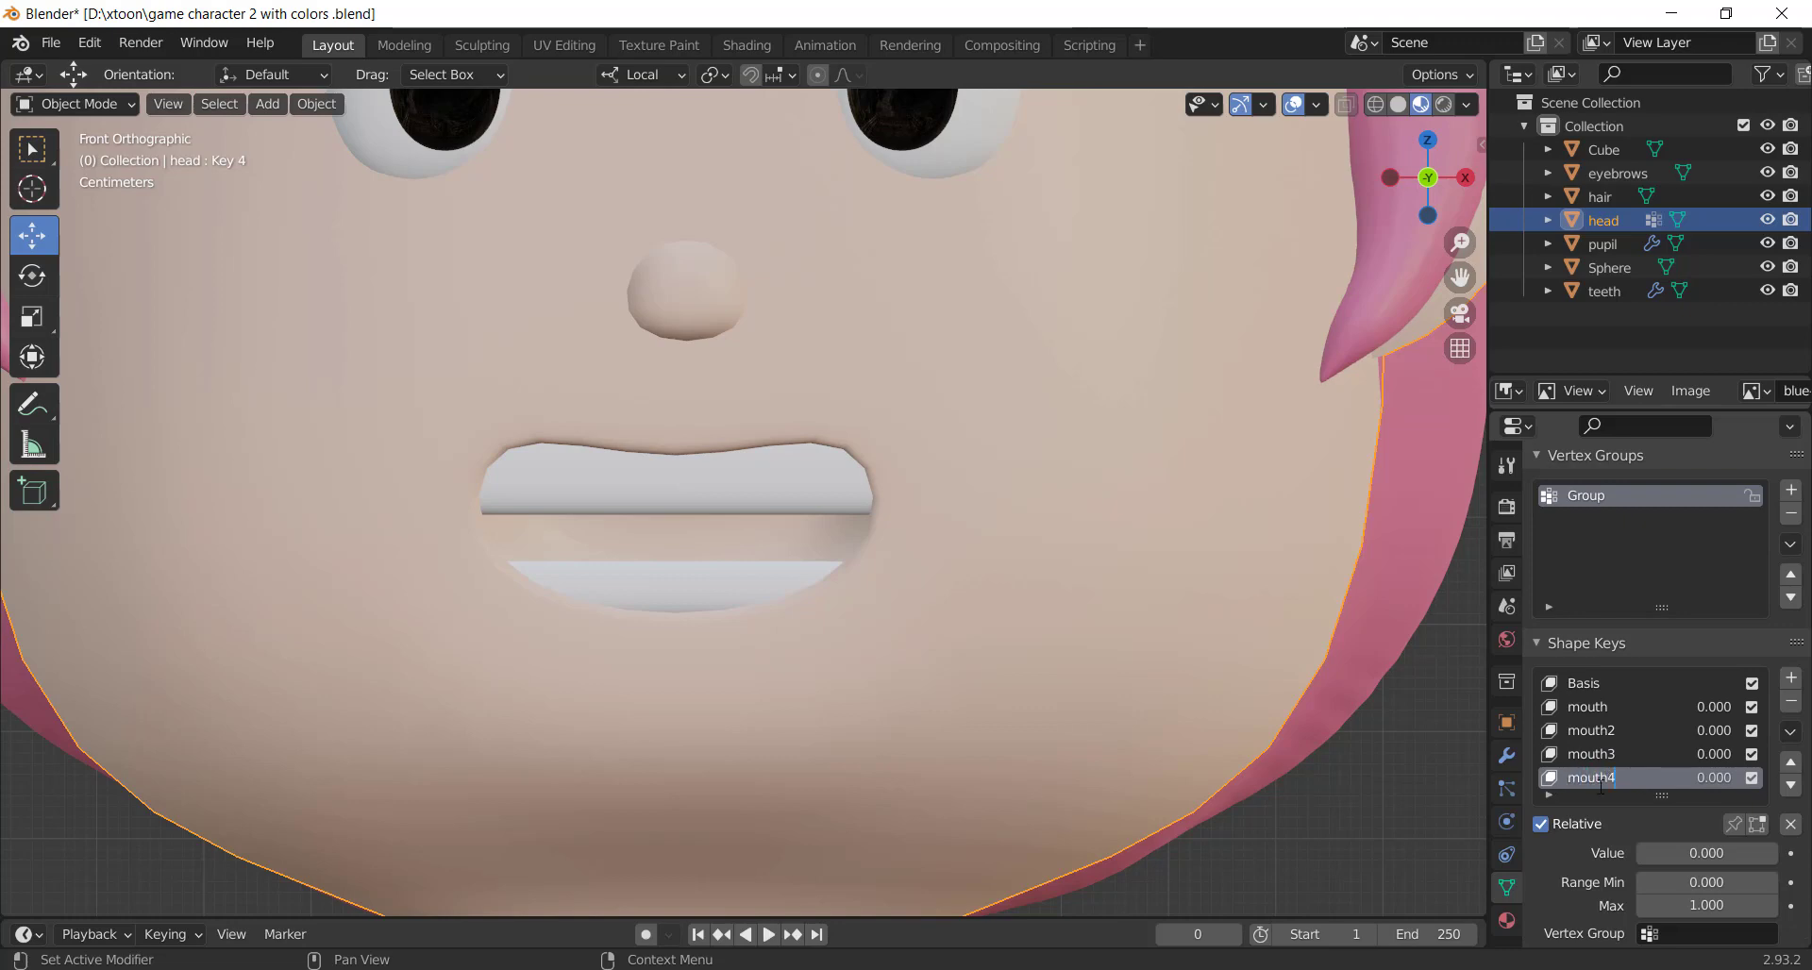
key("Return")
key("Tab")
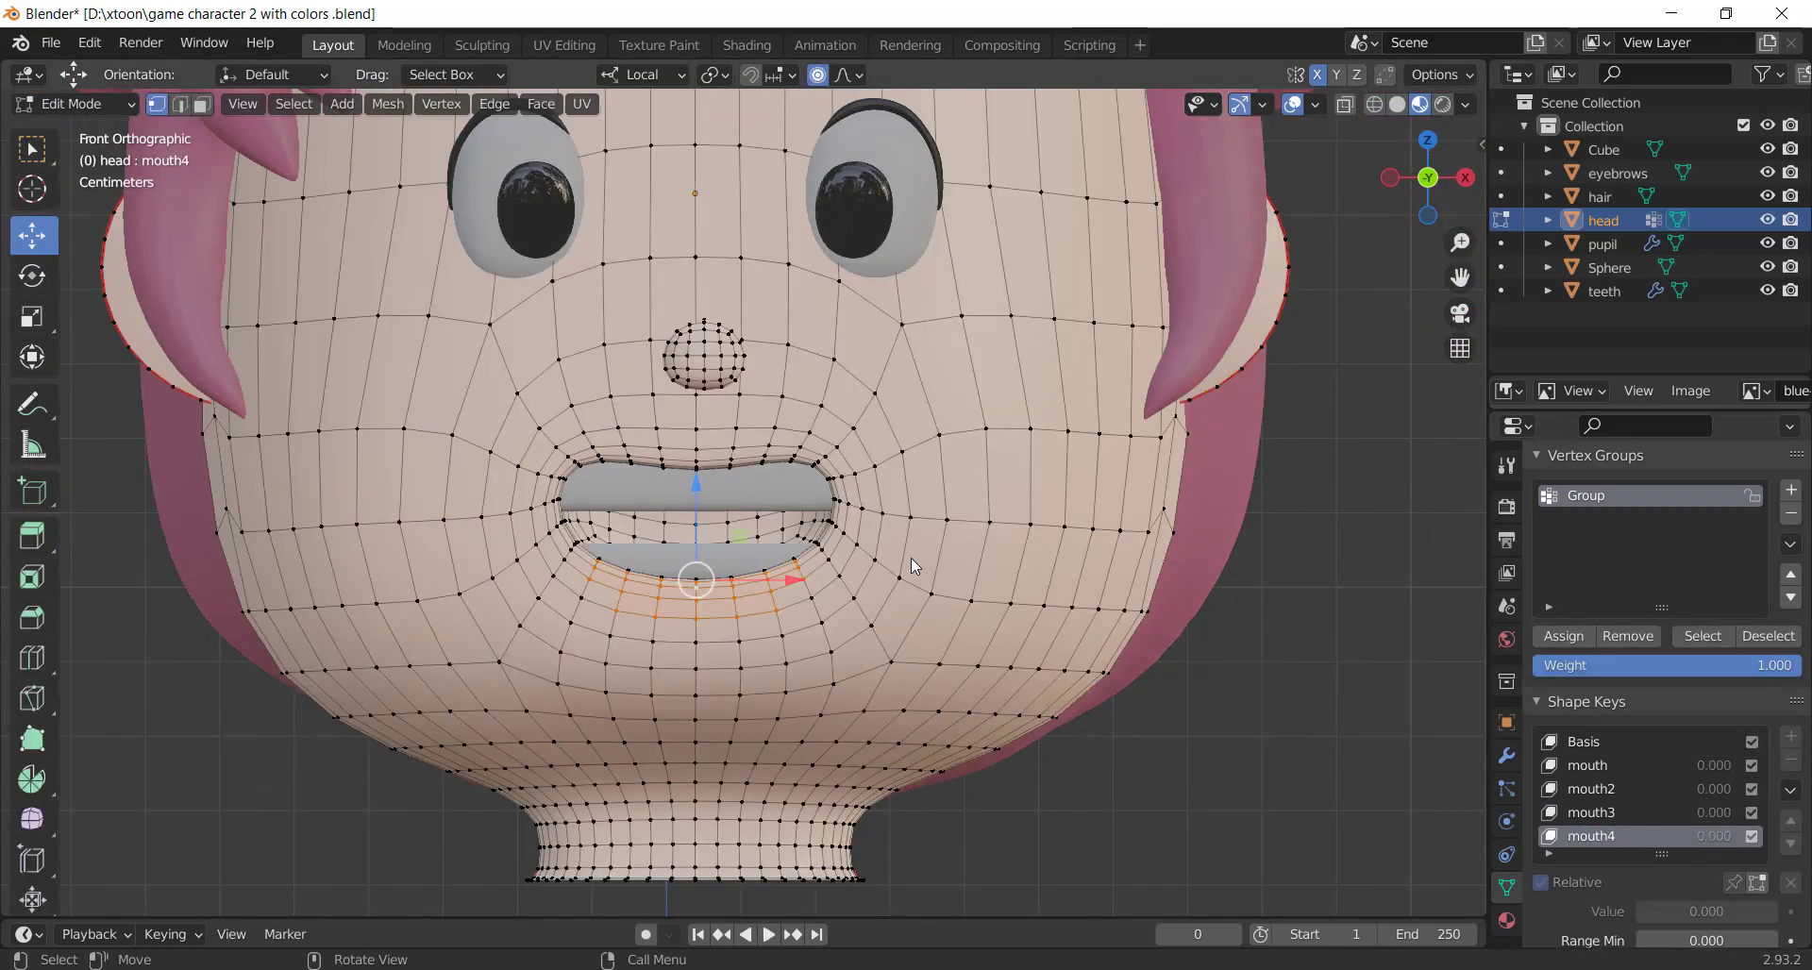
scroll(910, 558, "up", 4)
scroll(774, 436, "up", 1)
left_click(625, 421)
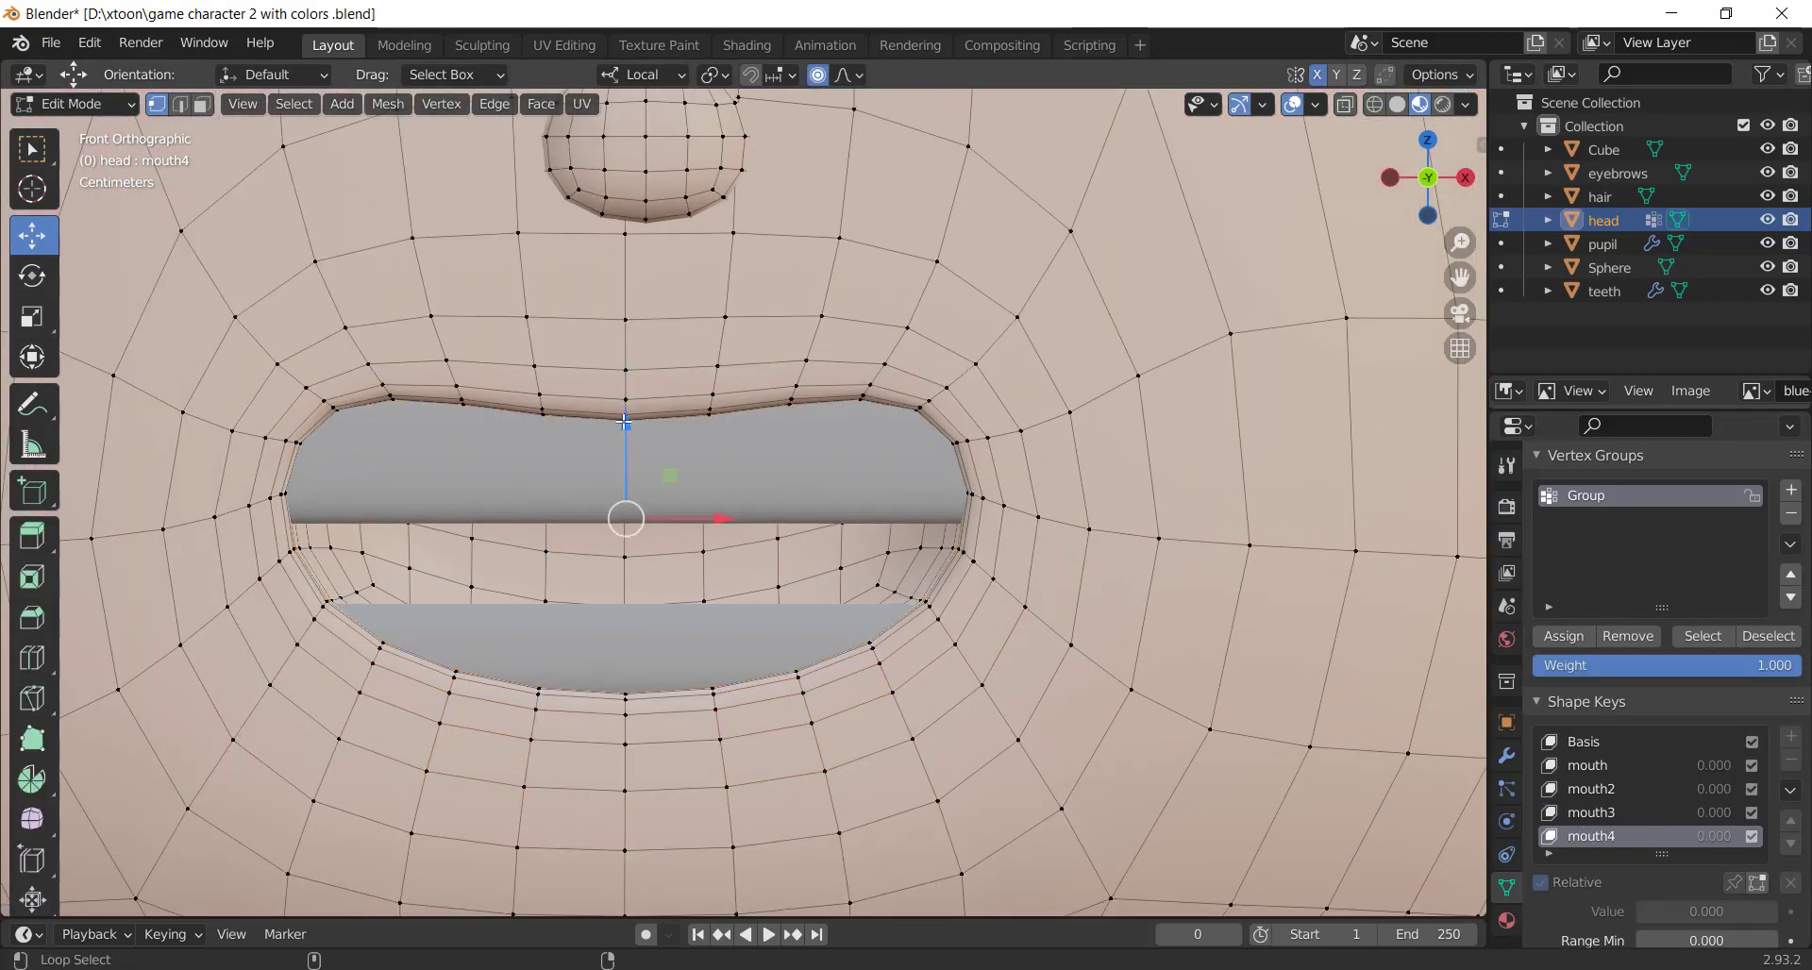
scroll(683, 425, "up", 2)
scroll(744, 390, "down", 5)
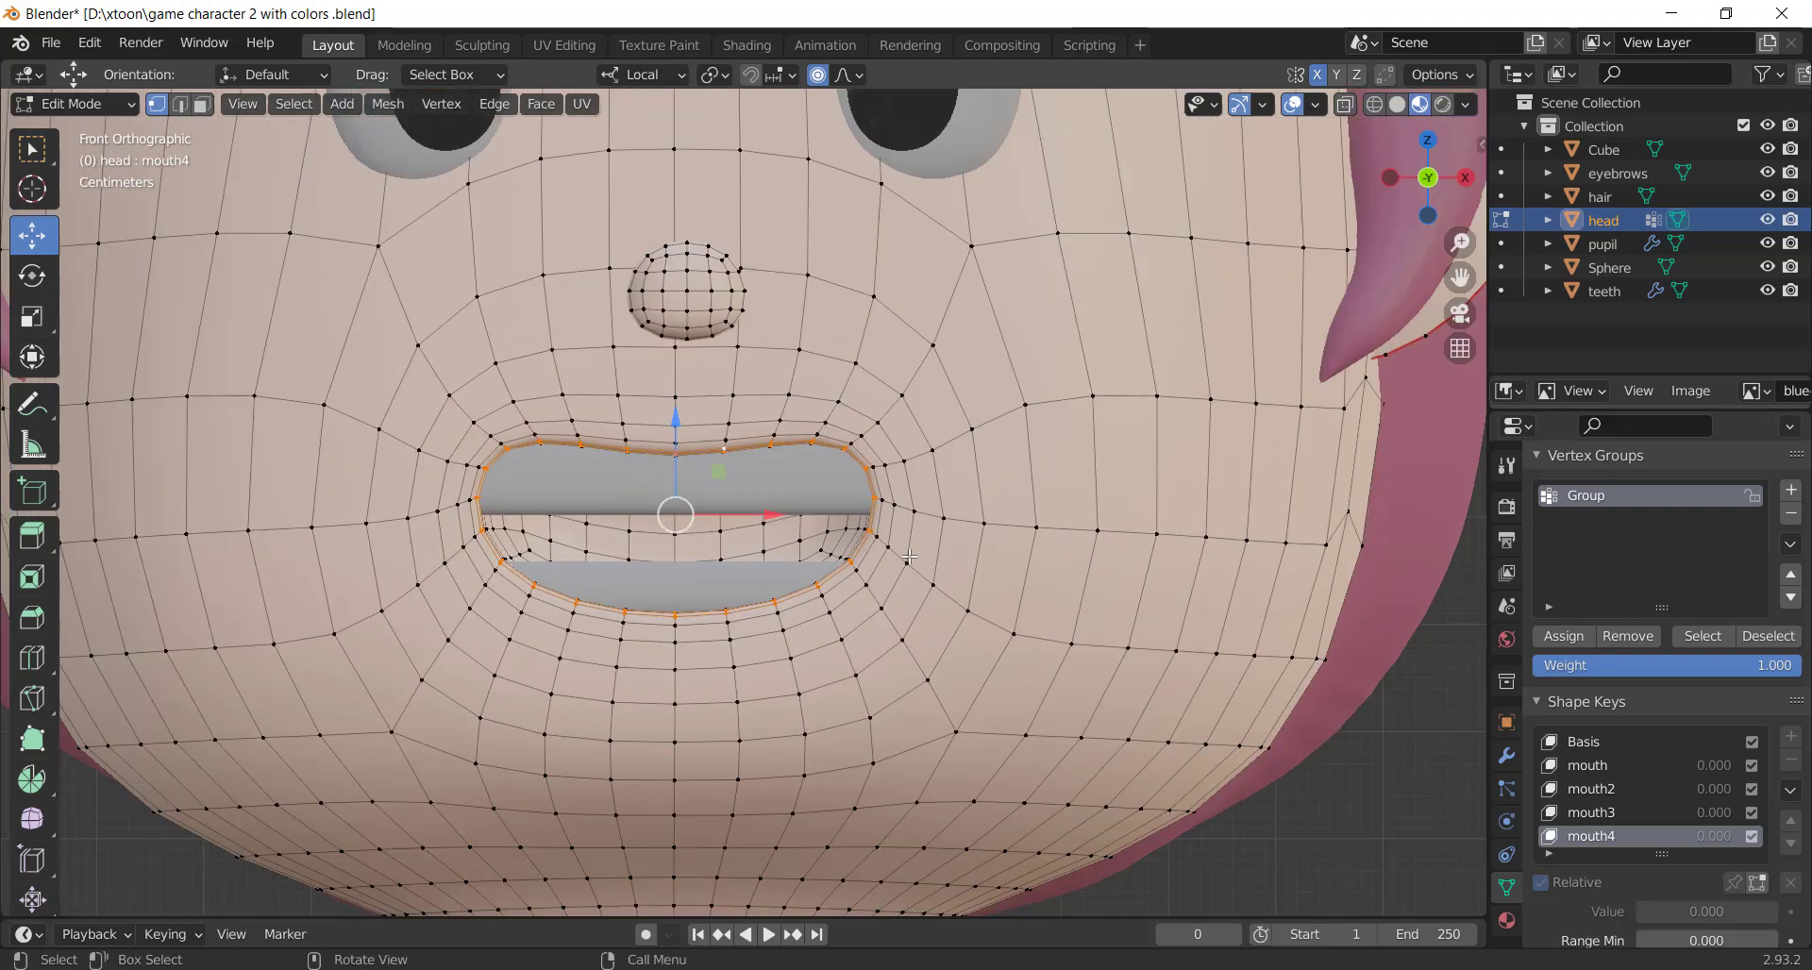
scroll(745, 390, "down", 1)
Scale the mouth loop down vertically along Z, then narrow it along X
key("s")
key("z")
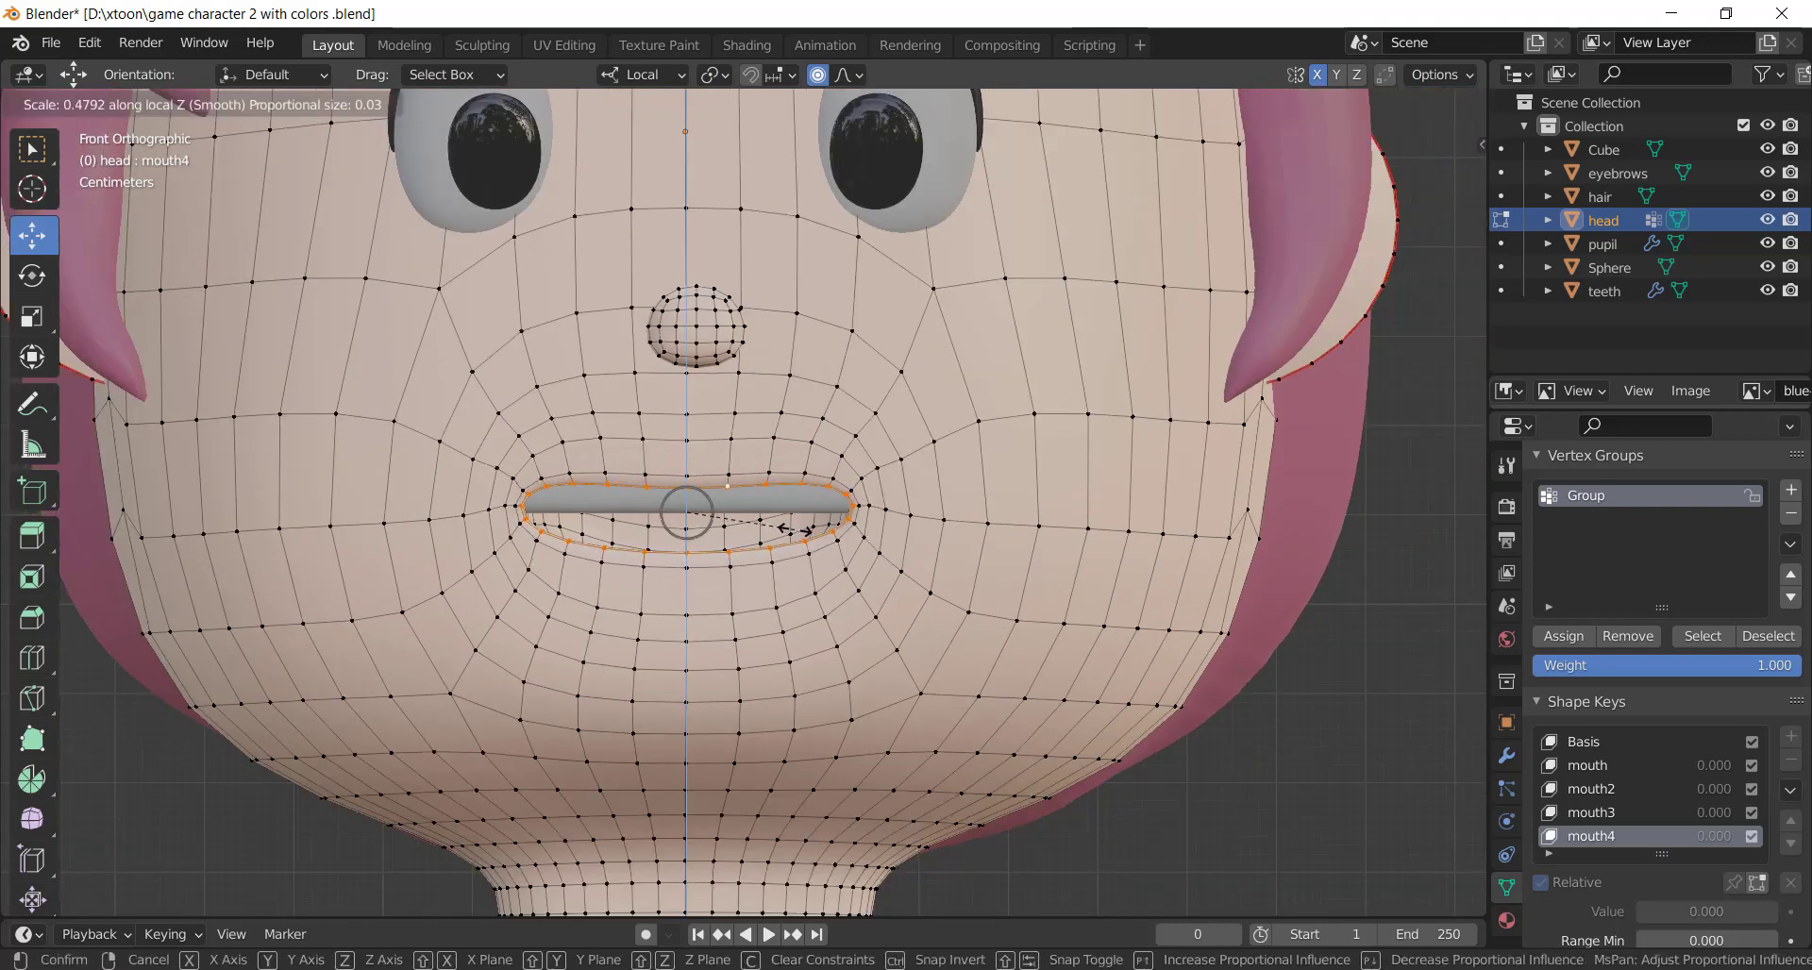
left_click(789, 515)
key("s")
key("x")
scroll(718, 535, "down", 5)
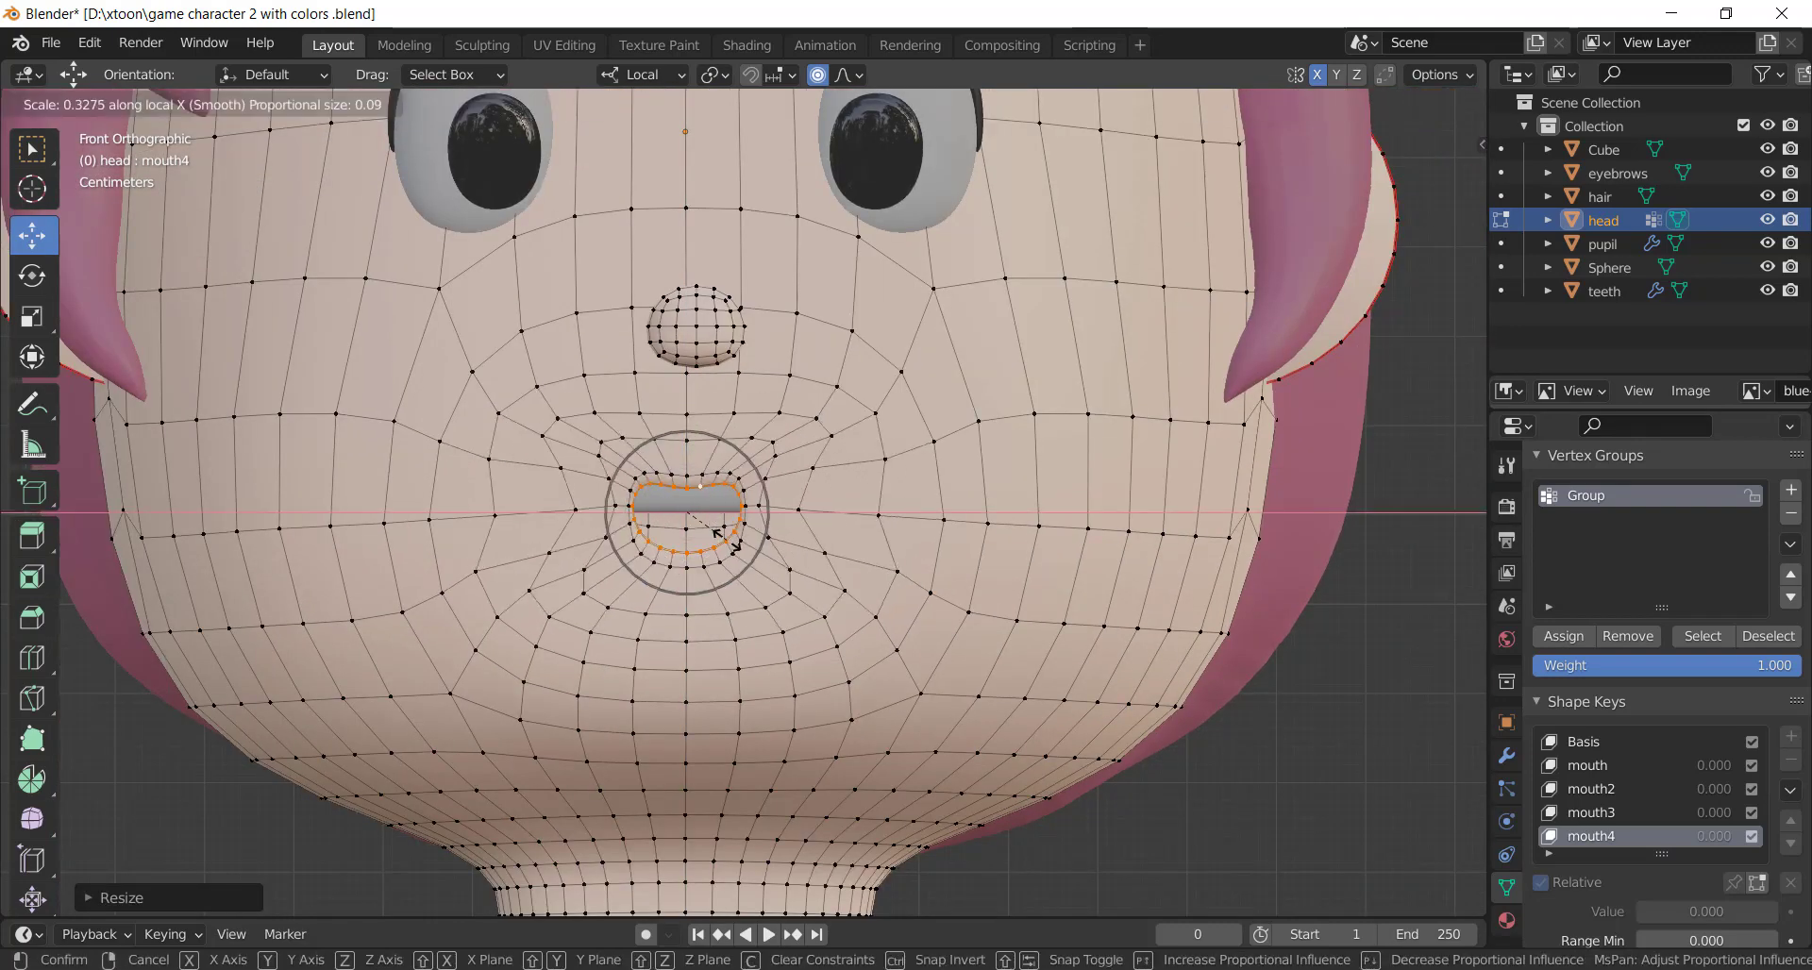
scroll(727, 531, "down", 3)
left_click(748, 525)
Narrow the mouth further along X twice until it is a tiny pucker
scroll(749, 525, "up", 3)
key("s")
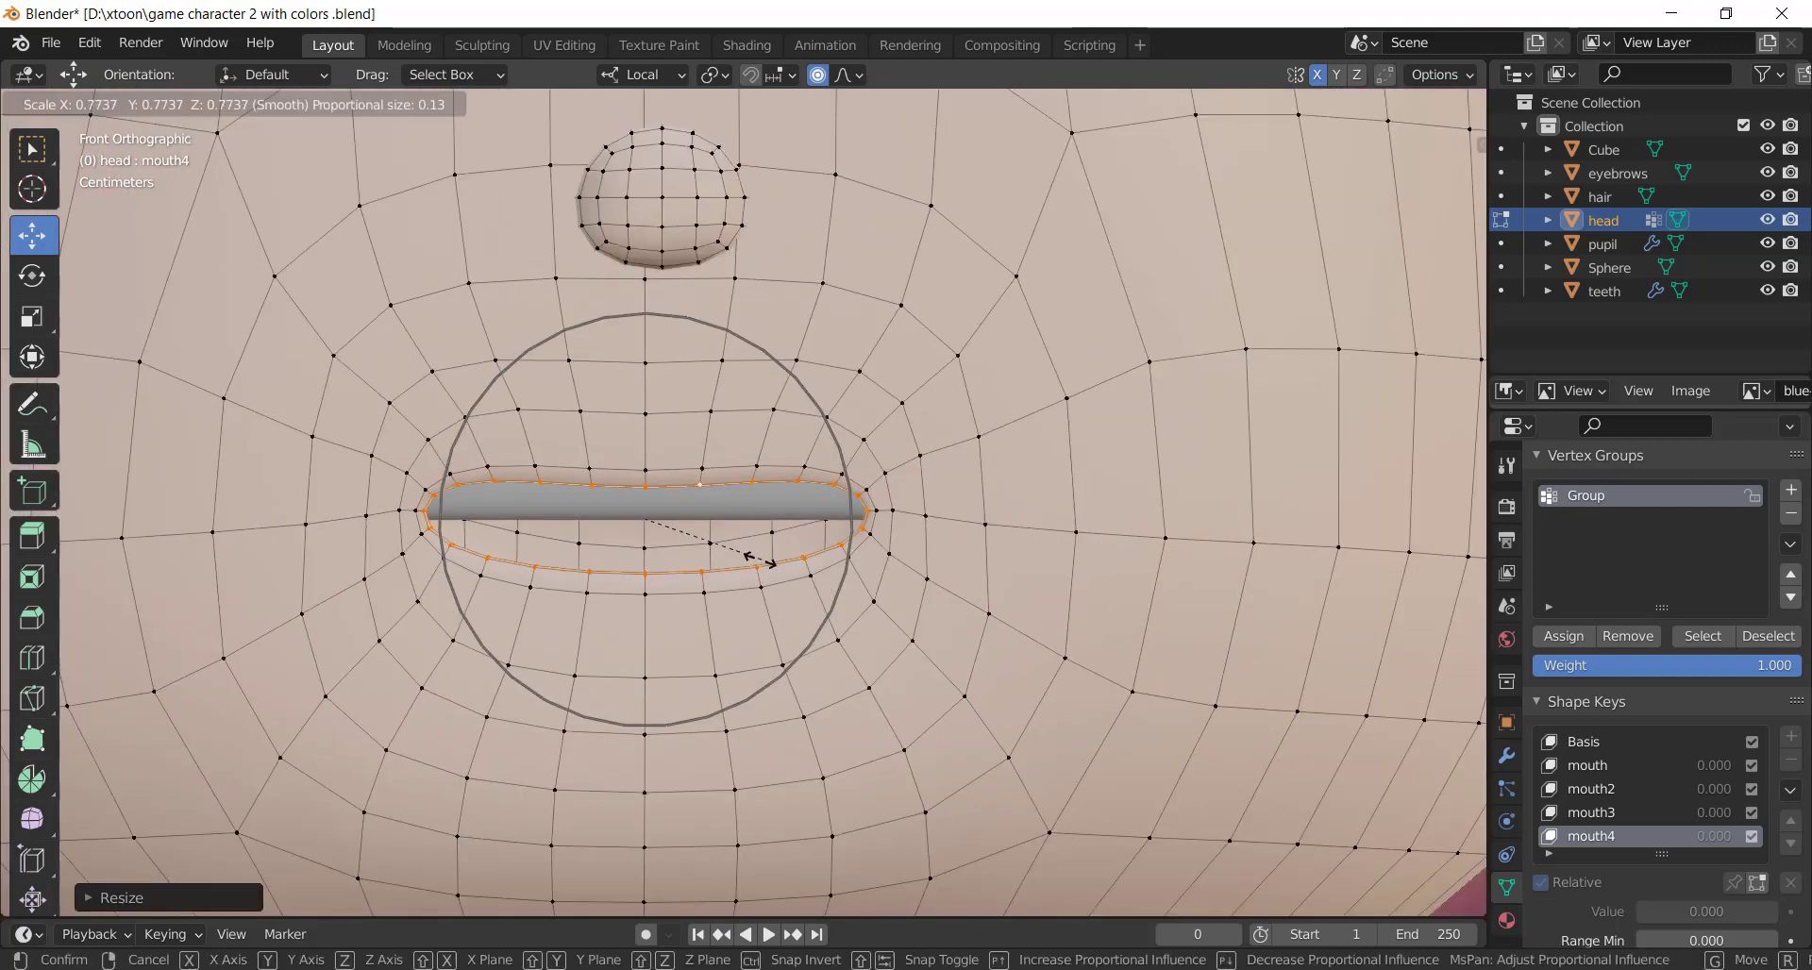
key("x")
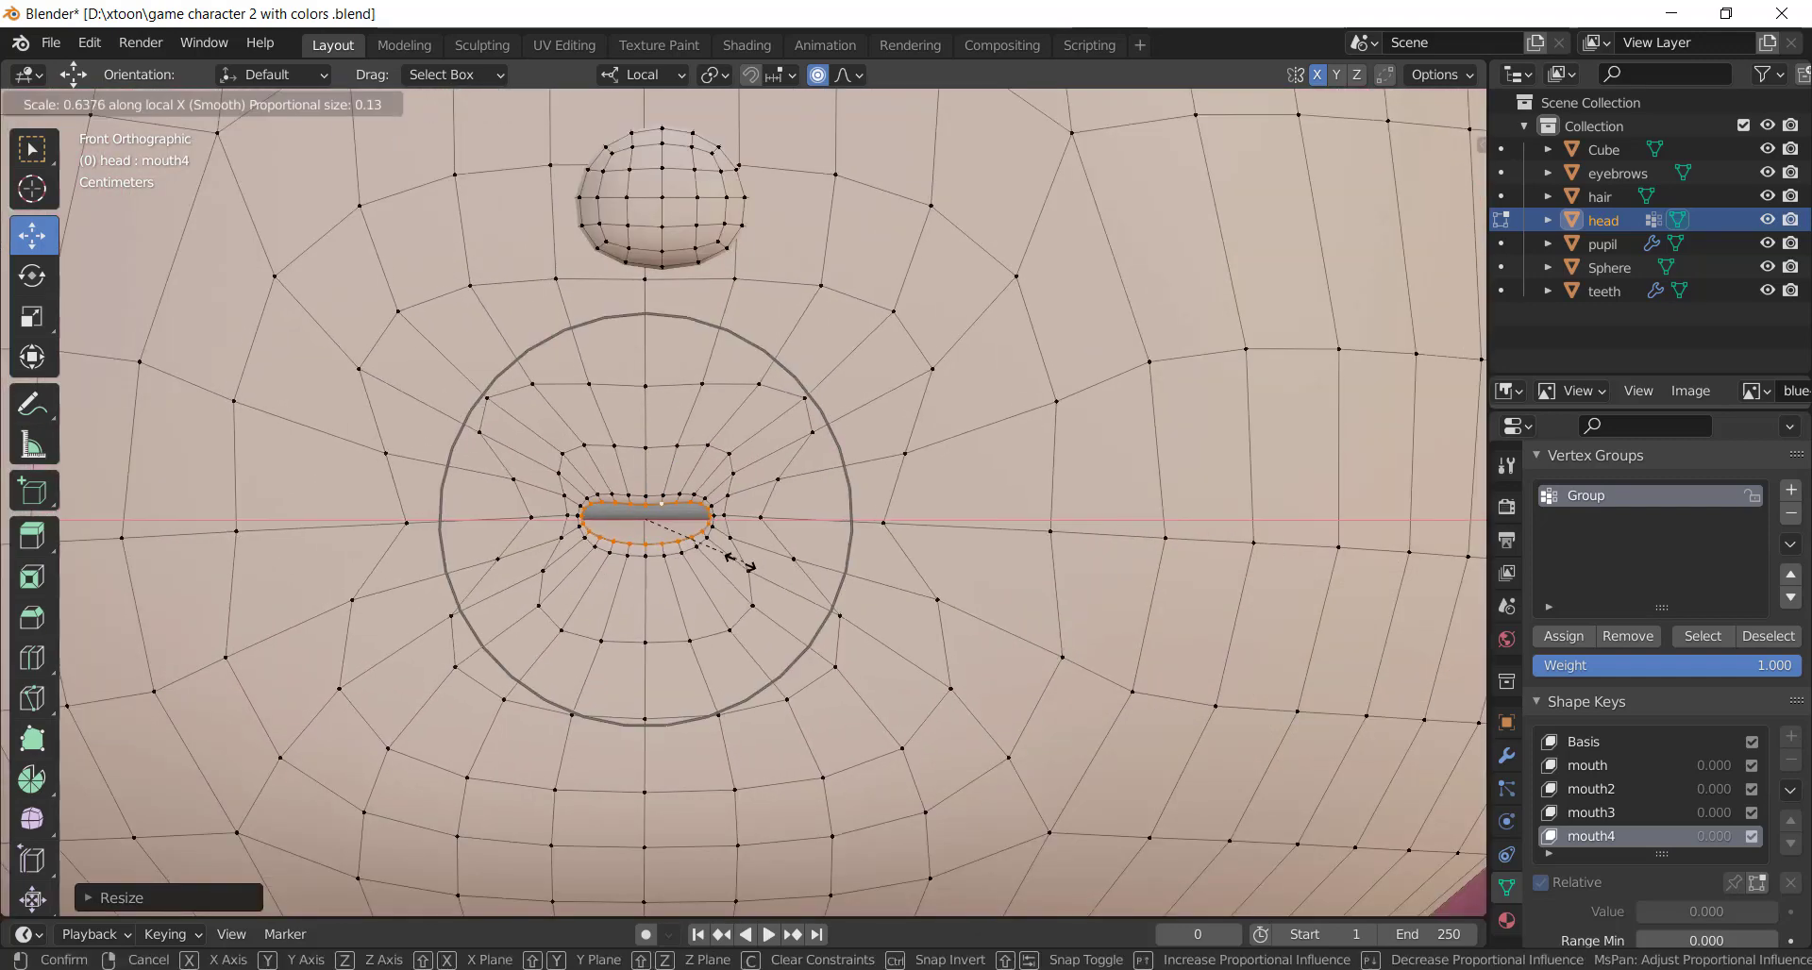
scroll(661, 540, "up", 5)
left_click(669, 562)
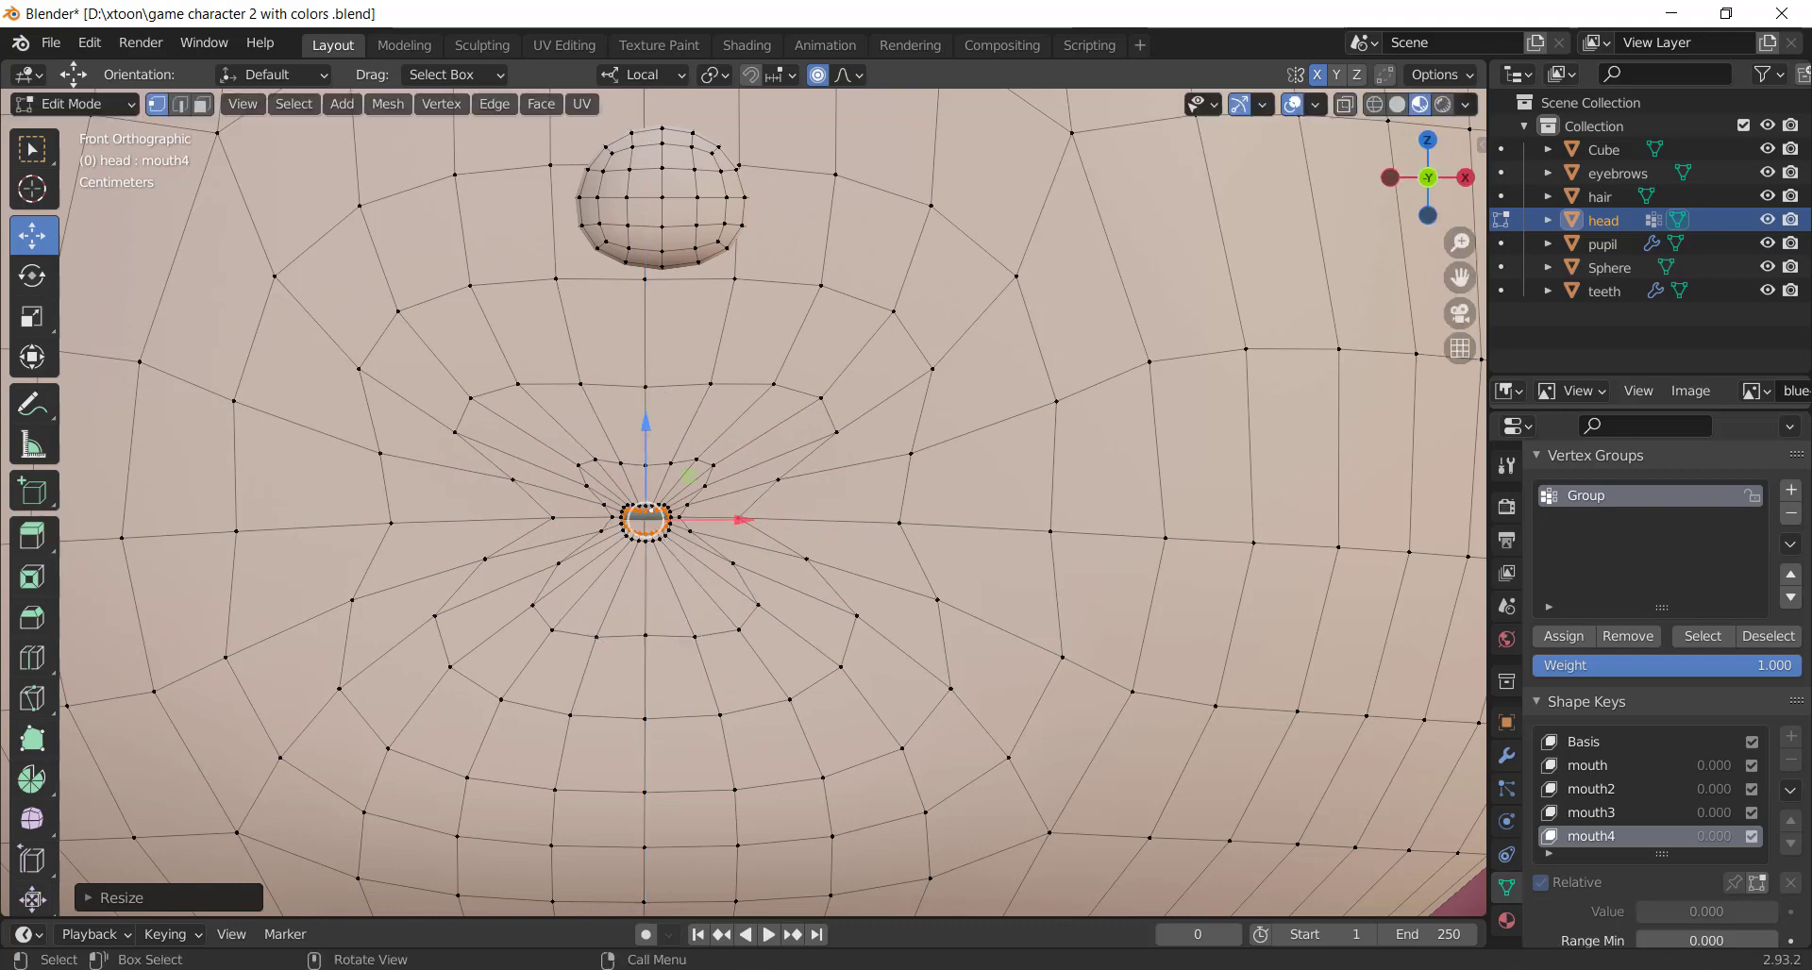
key("s")
key("x")
left_click(705, 570)
scroll(705, 571, "down", 5)
Preview mouth4 at 1.0 in Object Mode, reset it to 0, and save the file
key("Tab")
scroll(705, 570, "down", 4)
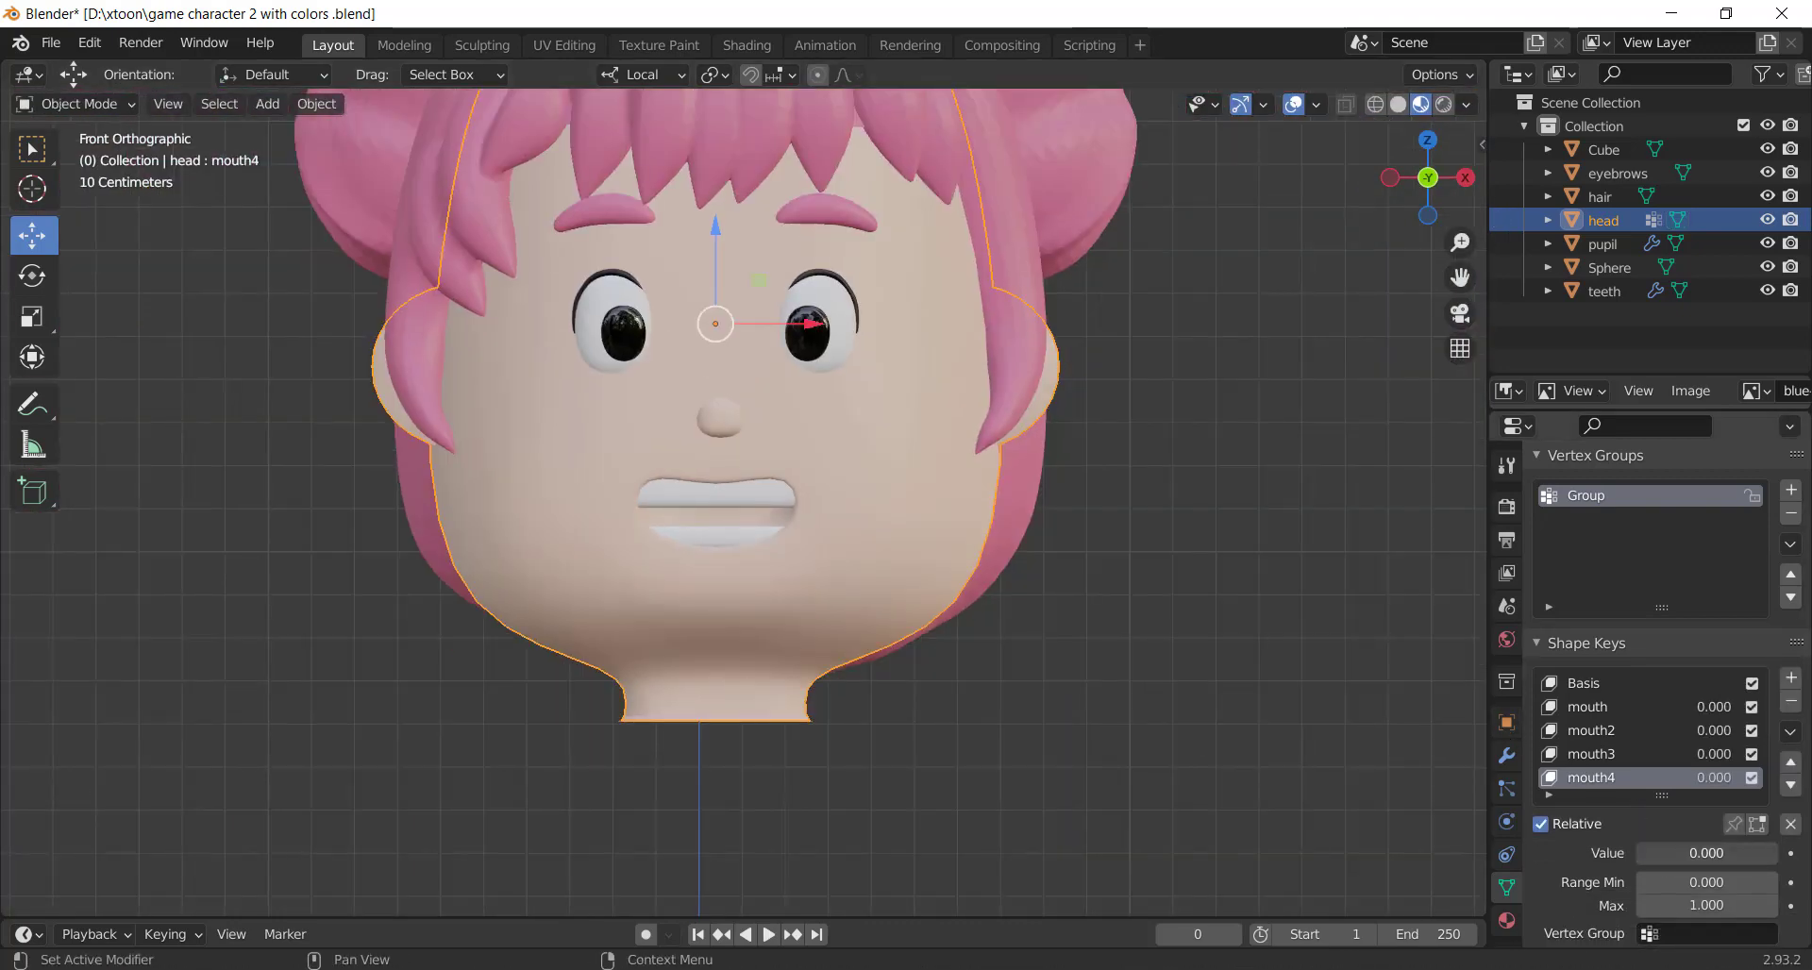
left_click_drag(1707, 853, 1775, 853)
scroll(938, 659, "up", 2)
scroll(937, 659, "up", 3)
scroll(938, 659, "down", 4)
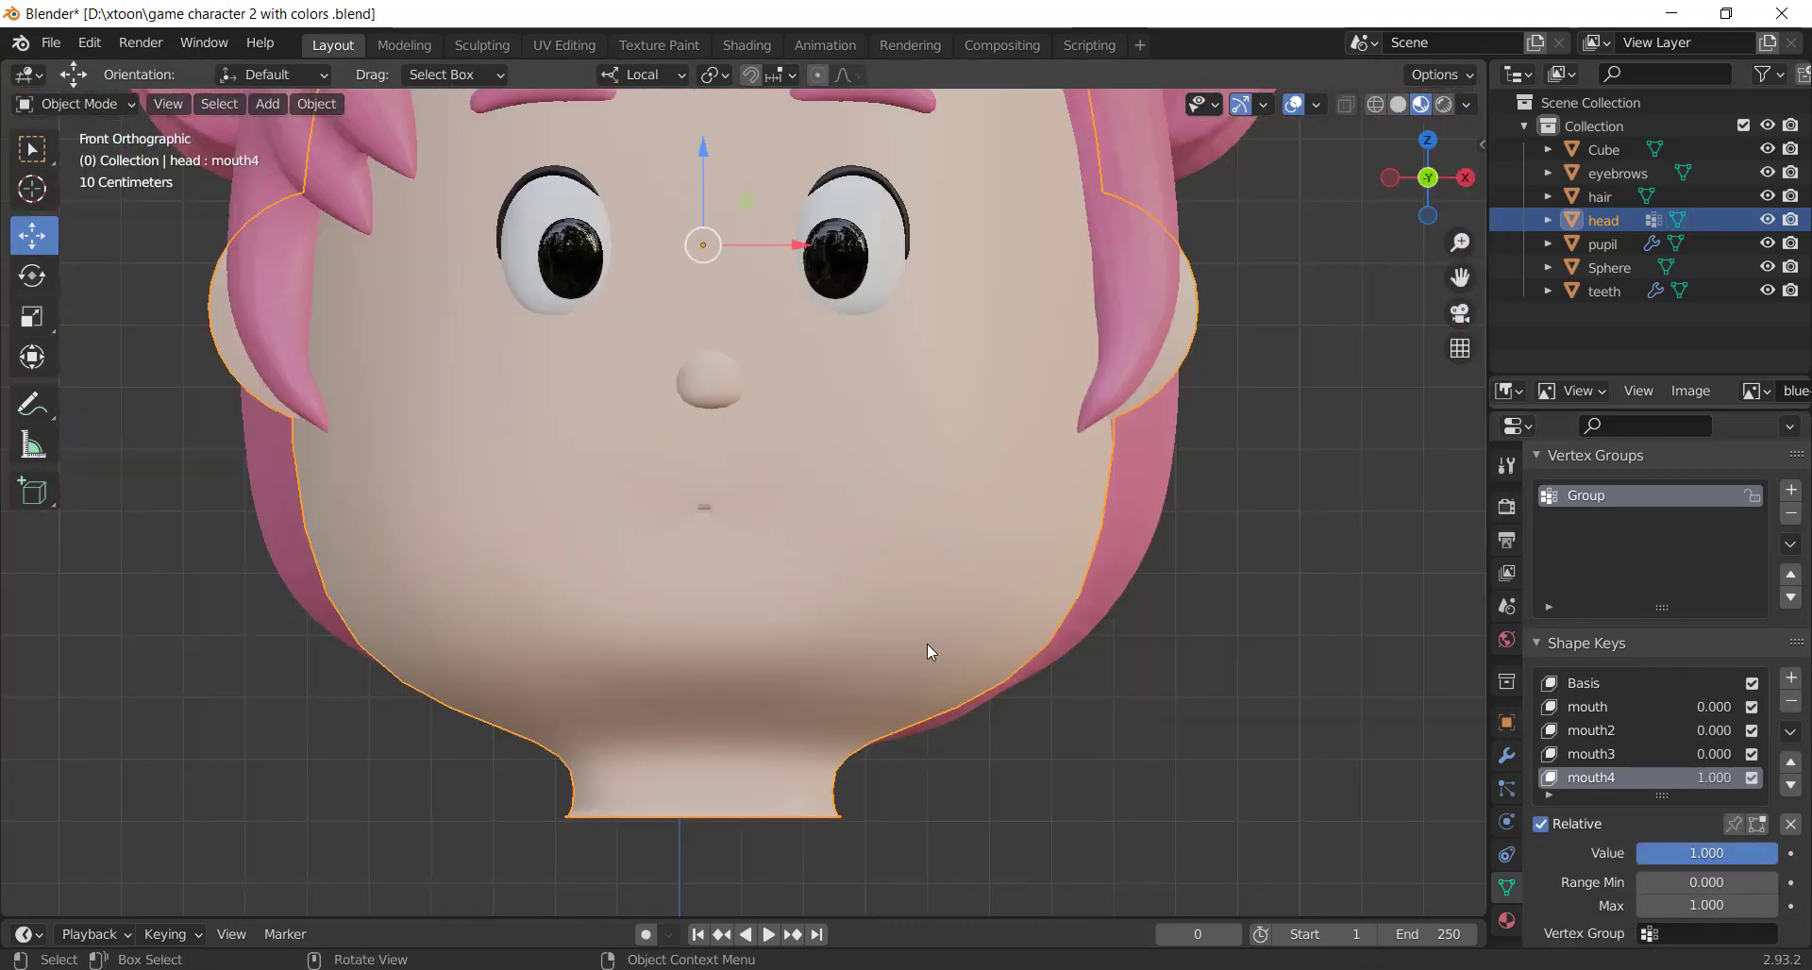
scroll(930, 651, "down", 1)
scroll(988, 595, "down", 1)
left_click_drag(1712, 853, 1643, 854)
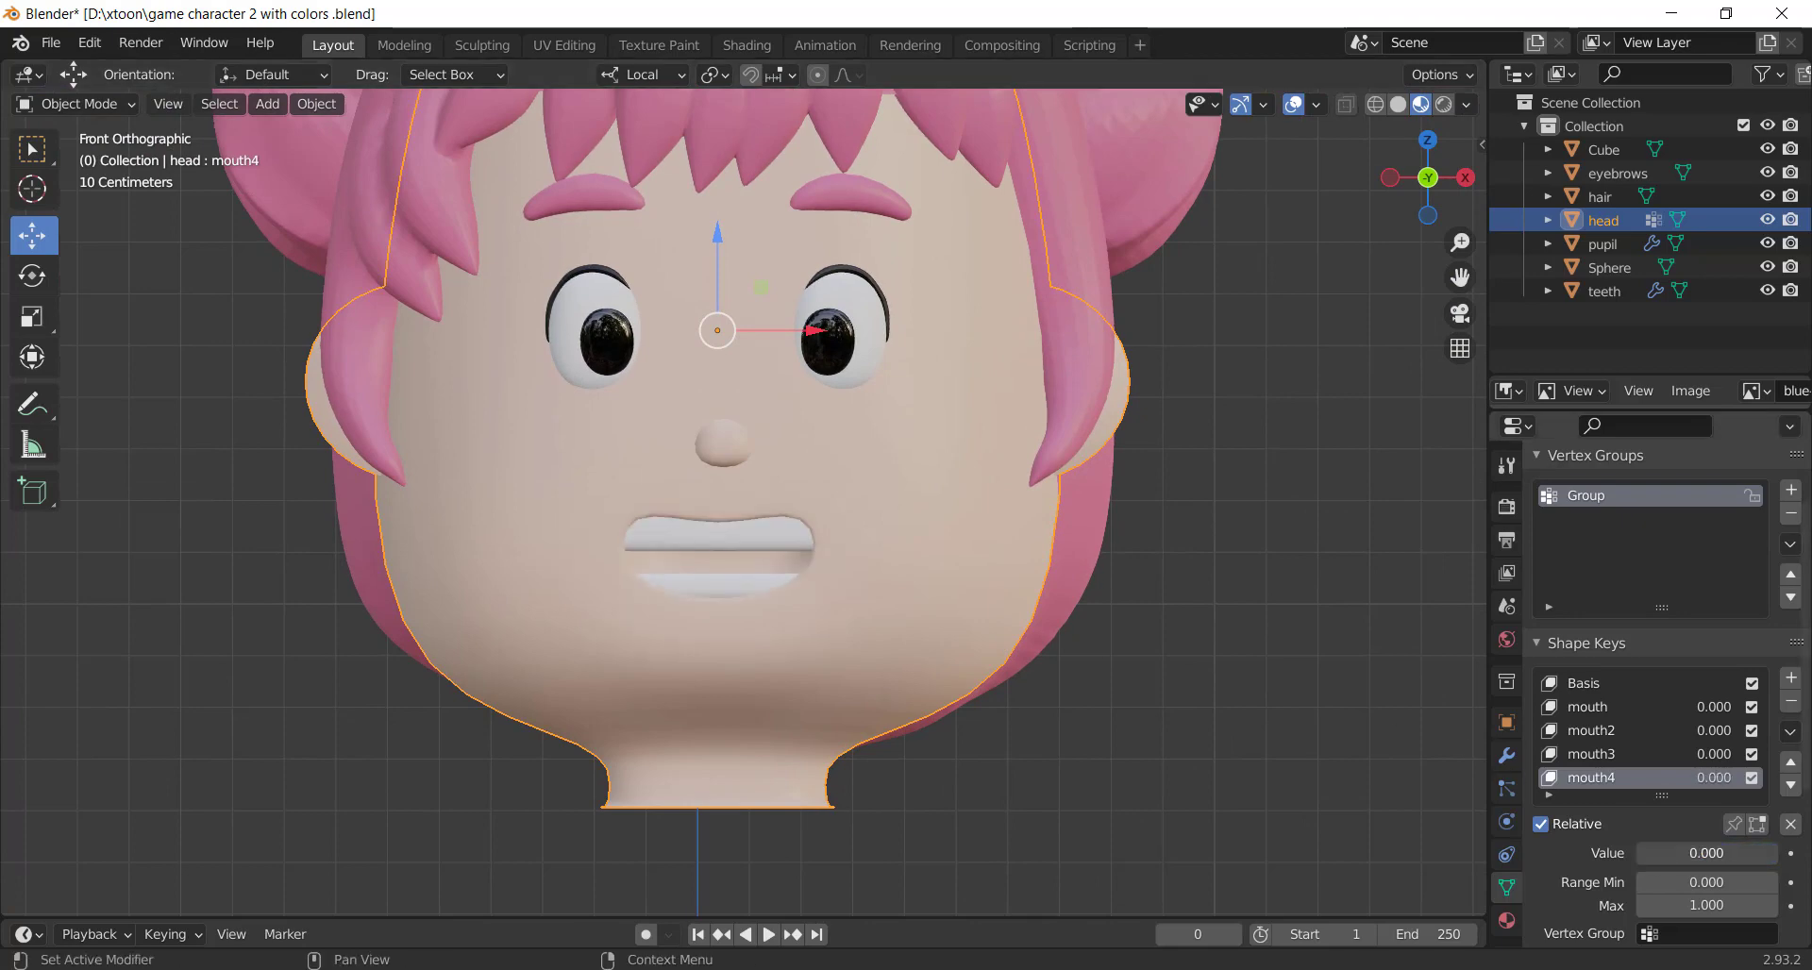
scroll(1085, 519, "down", 1)
scroll(1029, 564, "up", 1)
scroll(1061, 530, "down", 2)
key("ctrl+s")
Box-select every part of the head and place a duplicate to the right of the original
scroll(1061, 530, "down", 2)
left_click(468, 224)
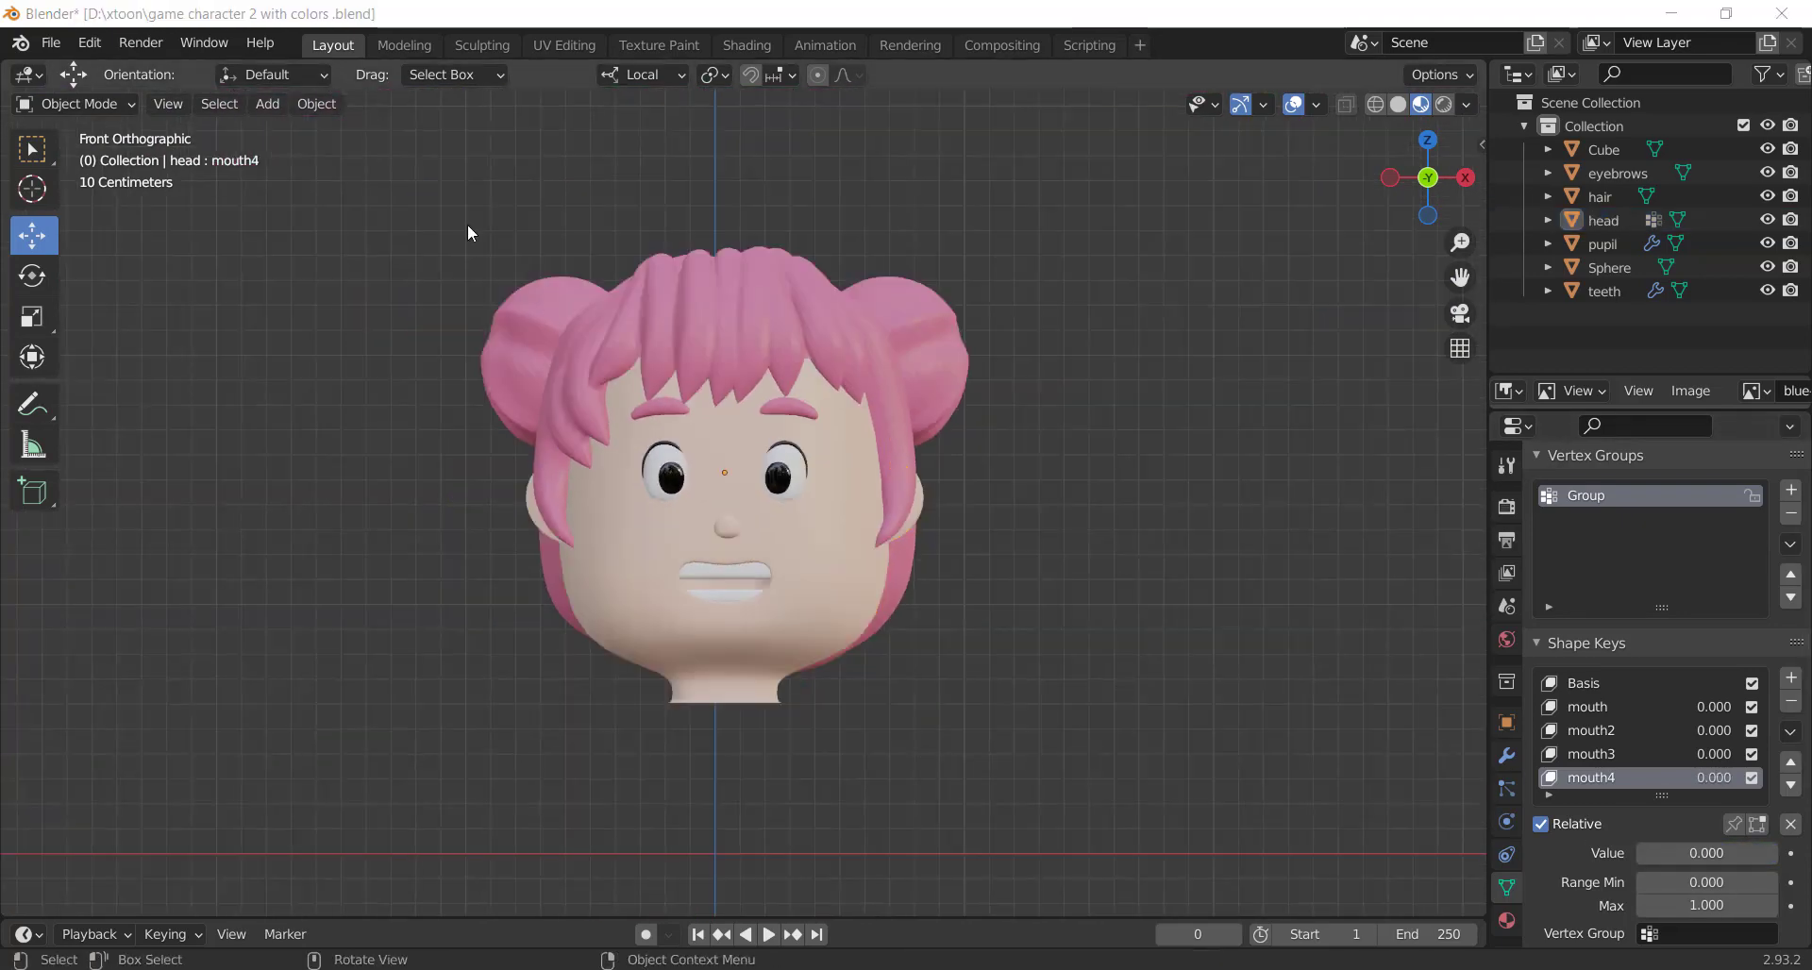
left_click_drag(439, 201, 1000, 725)
key("shift+d")
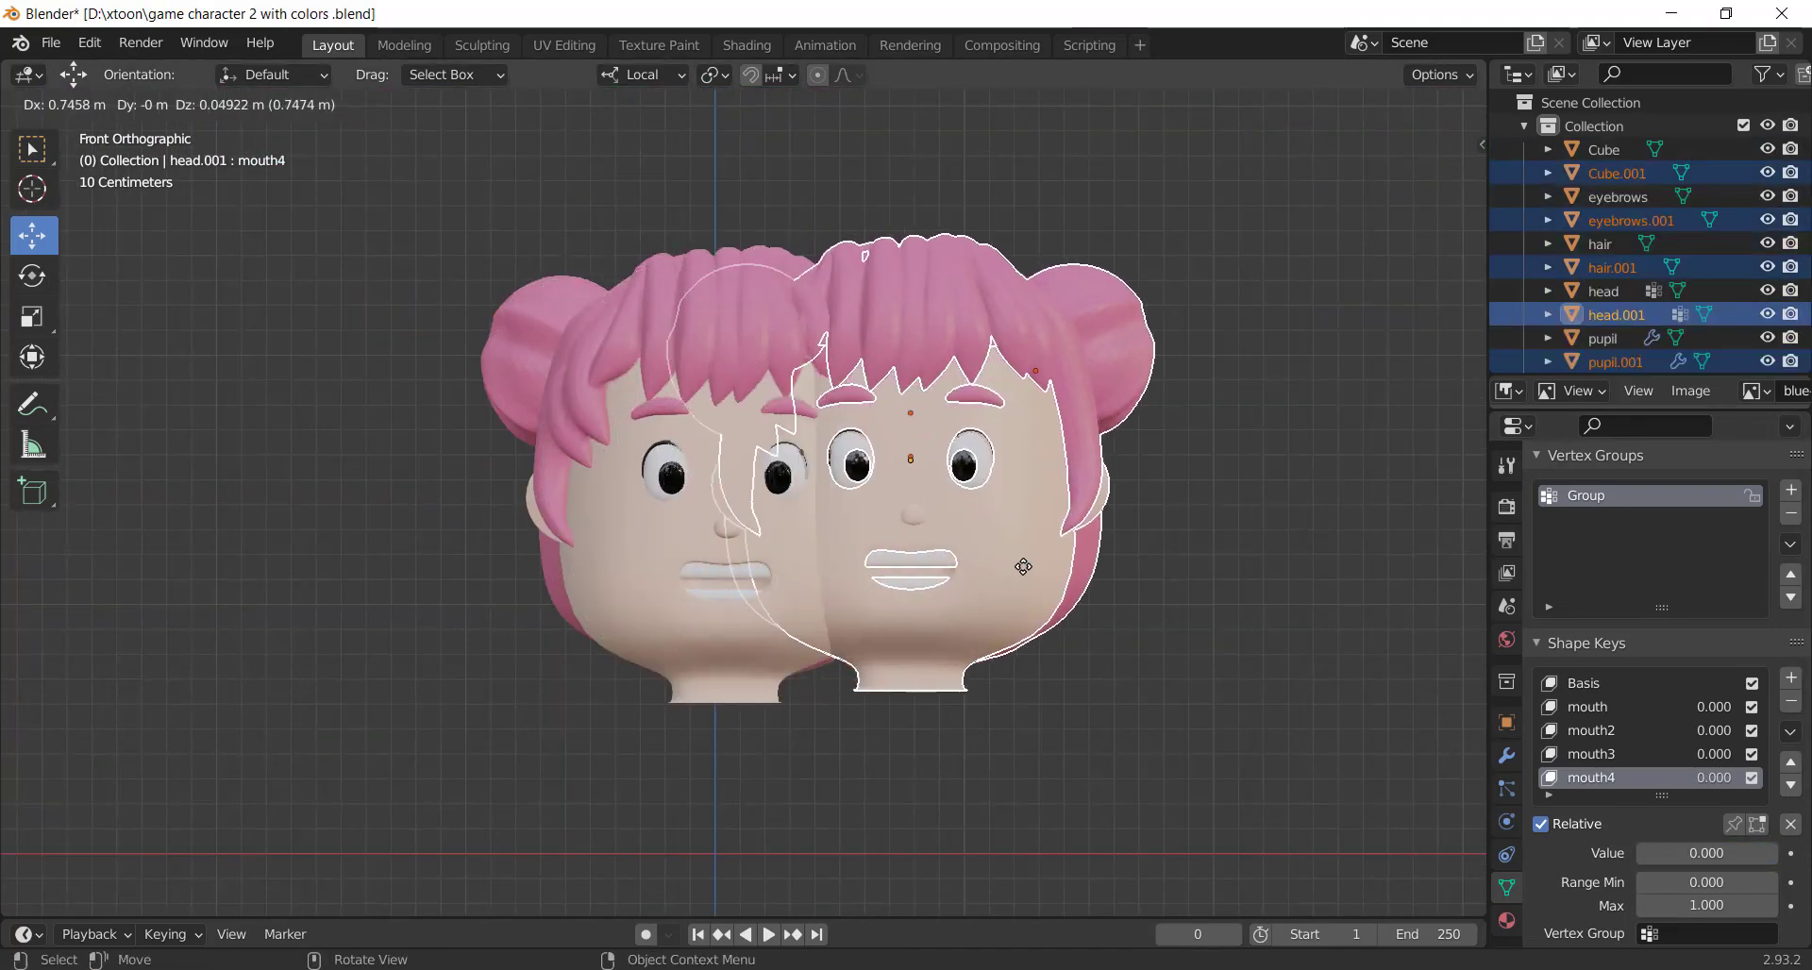
left_click_drag(1023, 567, 1280, 568)
left_click(1280, 569)
key("Home")
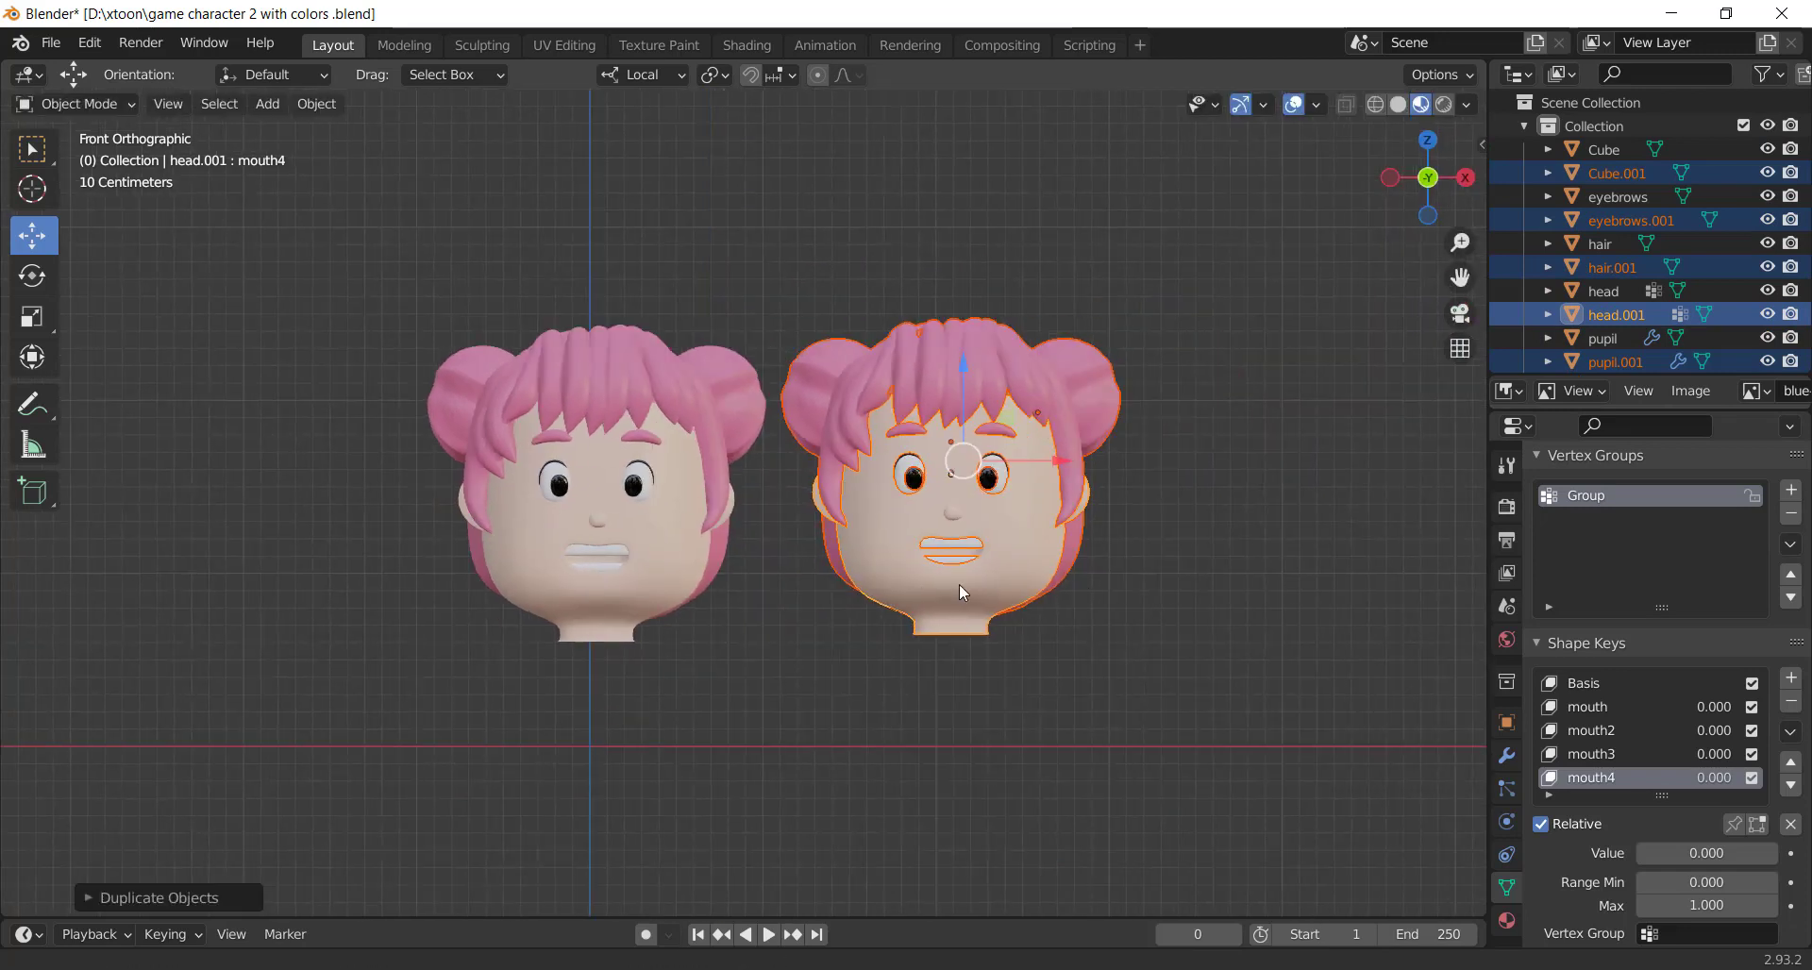
Duplicate the copied head again, set the third head in place, and zoom in on the row
key("shift+d")
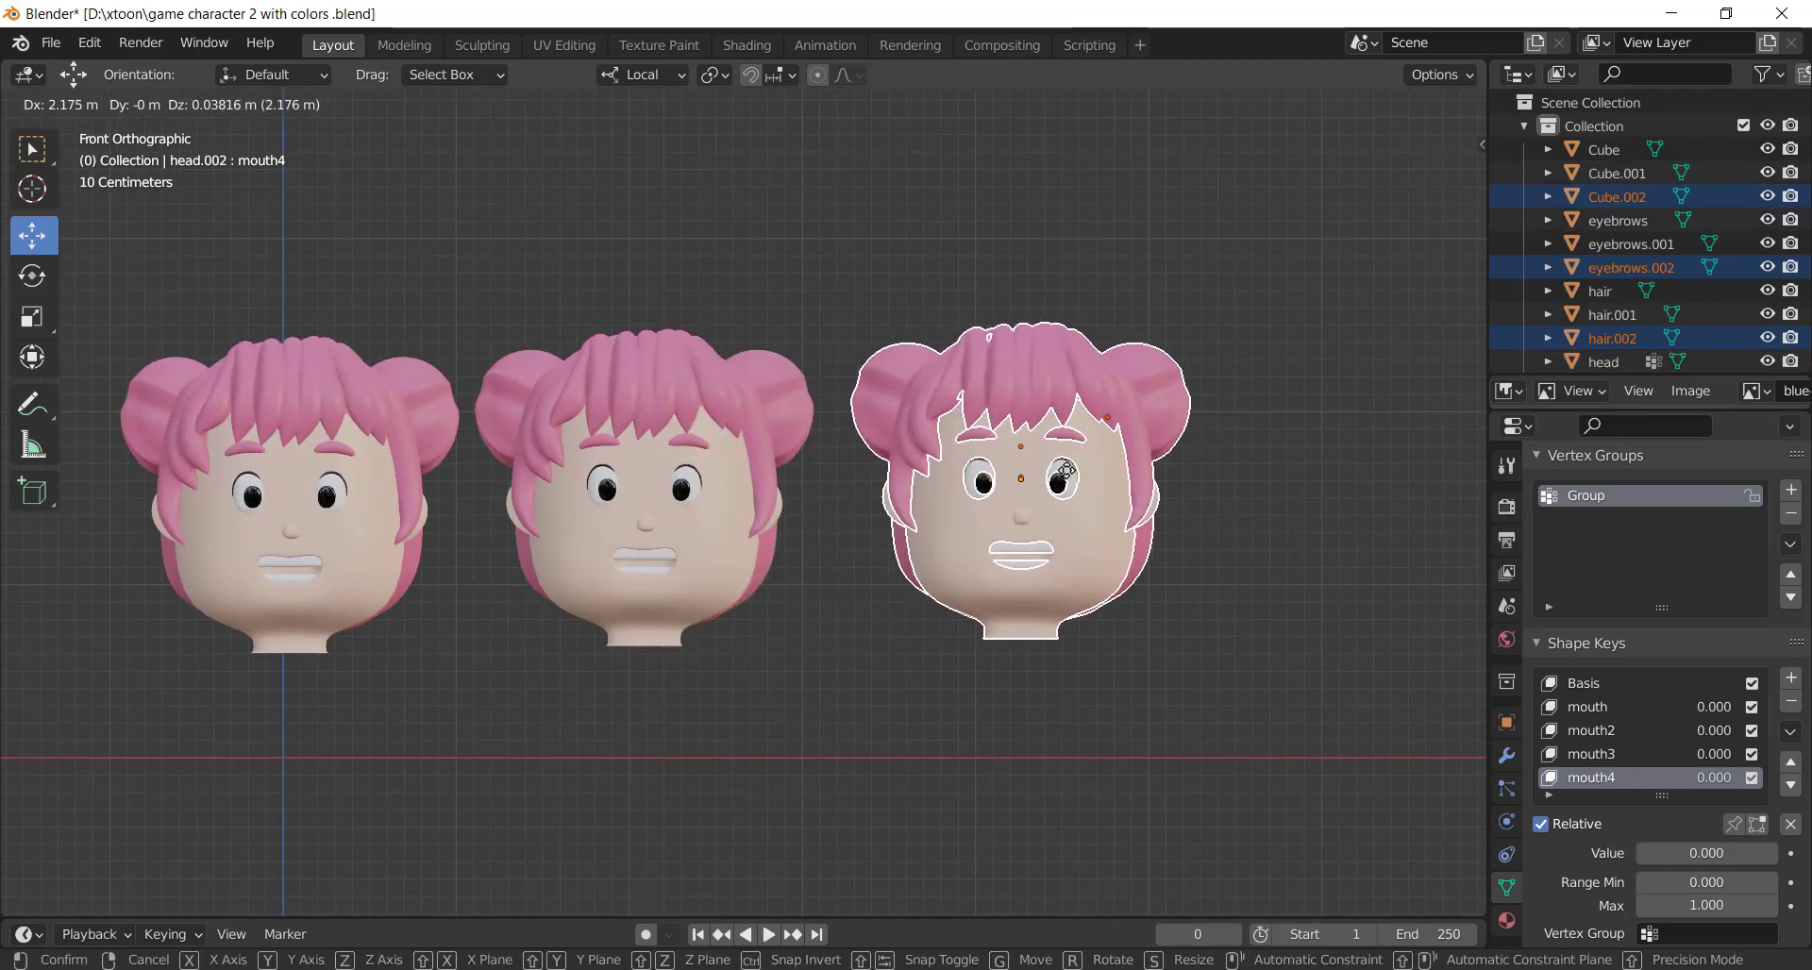
left_click(1066, 469)
key("Home")
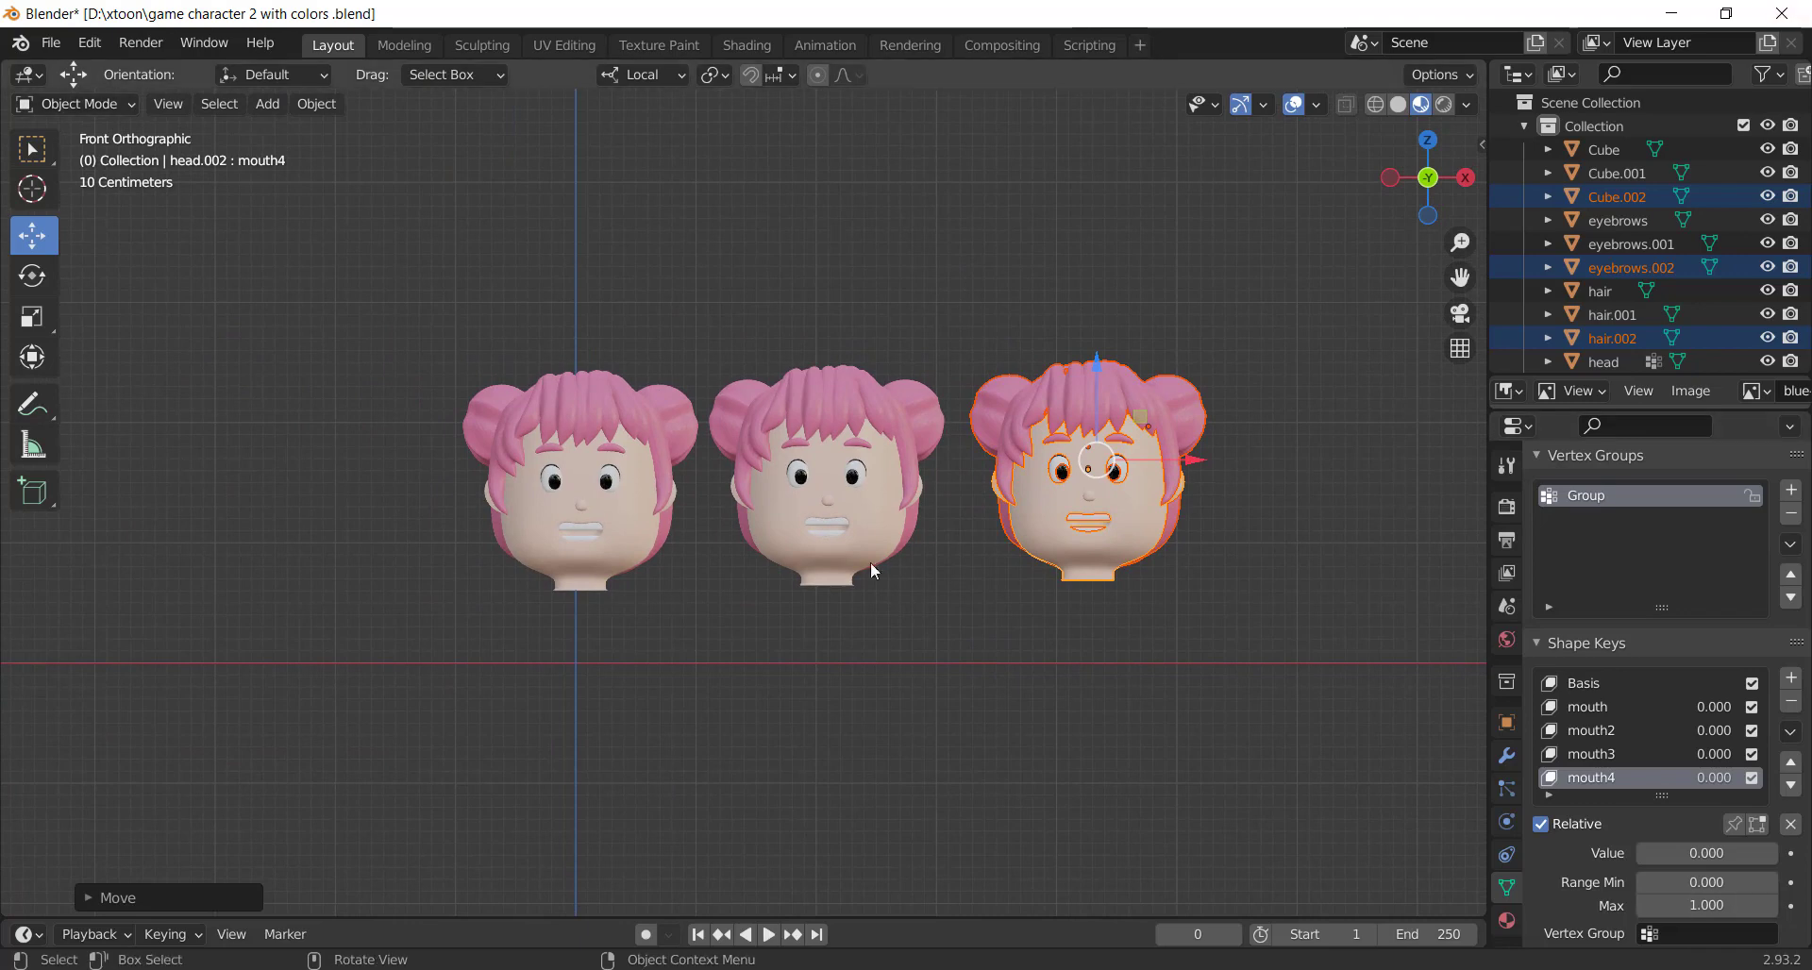
scroll(535, 426, "up", 1)
scroll(596, 501, "up", 1)
scroll(630, 469, "up", 2)
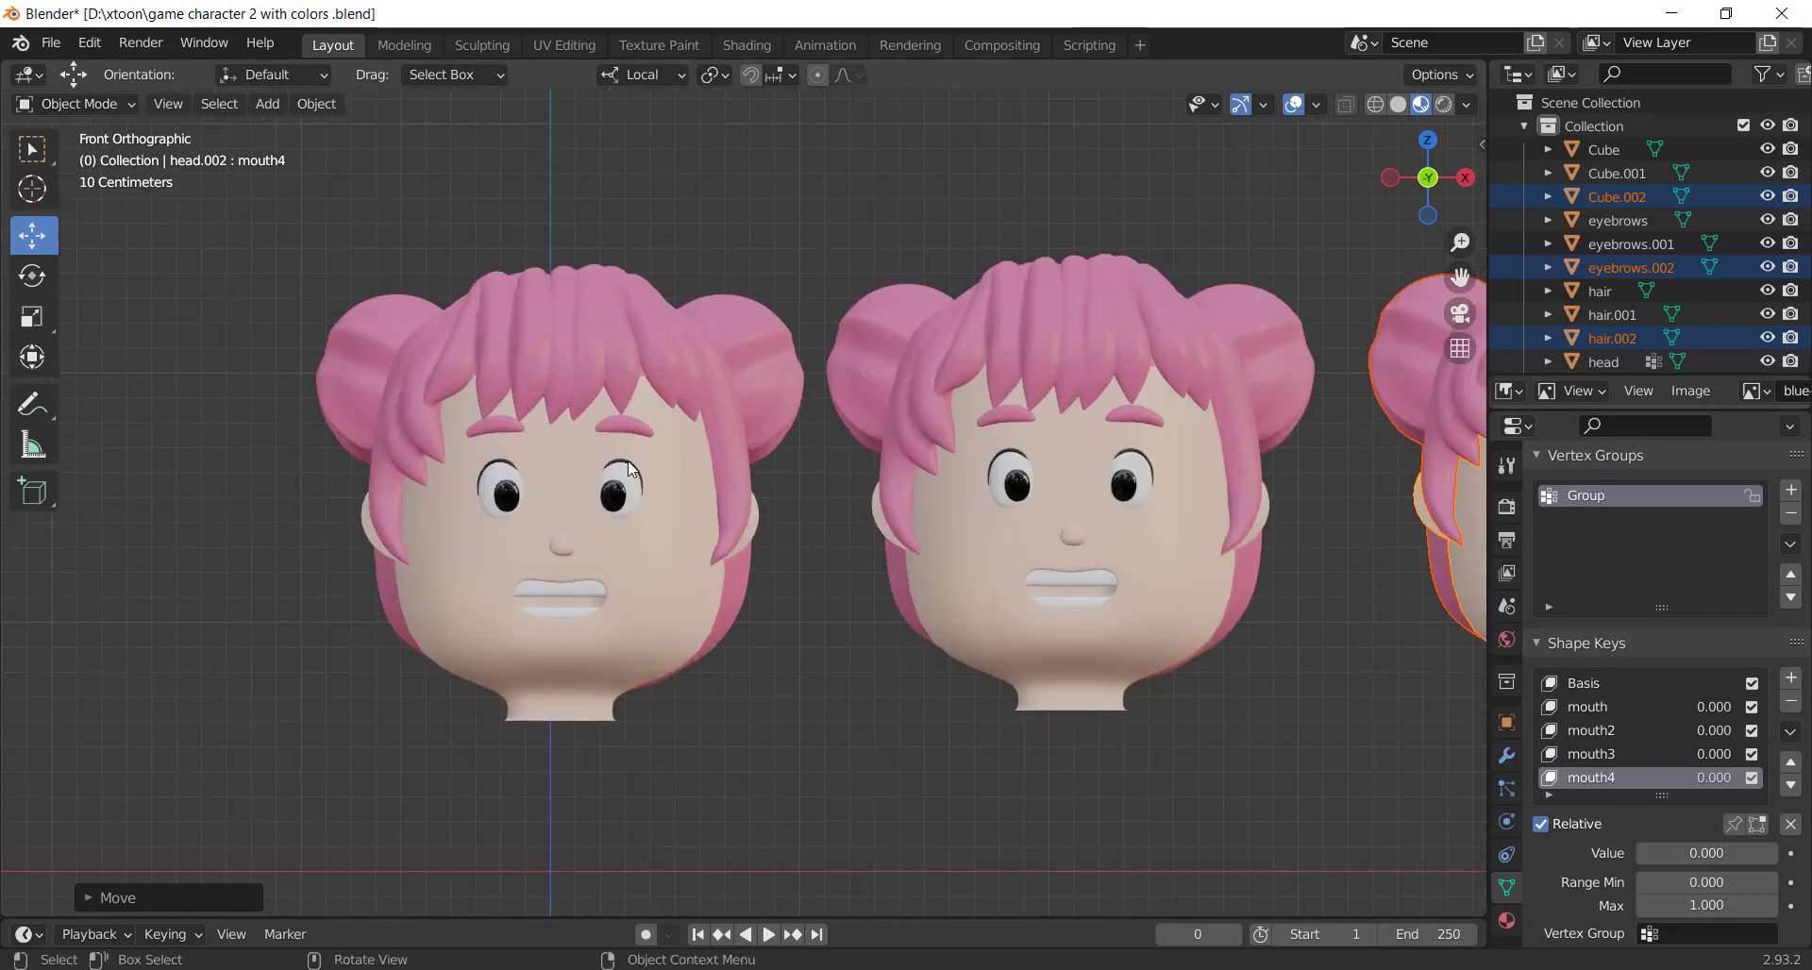
scroll(876, 450, "up", 1)
On the first head, set the EYEbrow1 and eyes shape keys to full strength
scroll(863, 468, "up", 1)
left_click(815, 397)
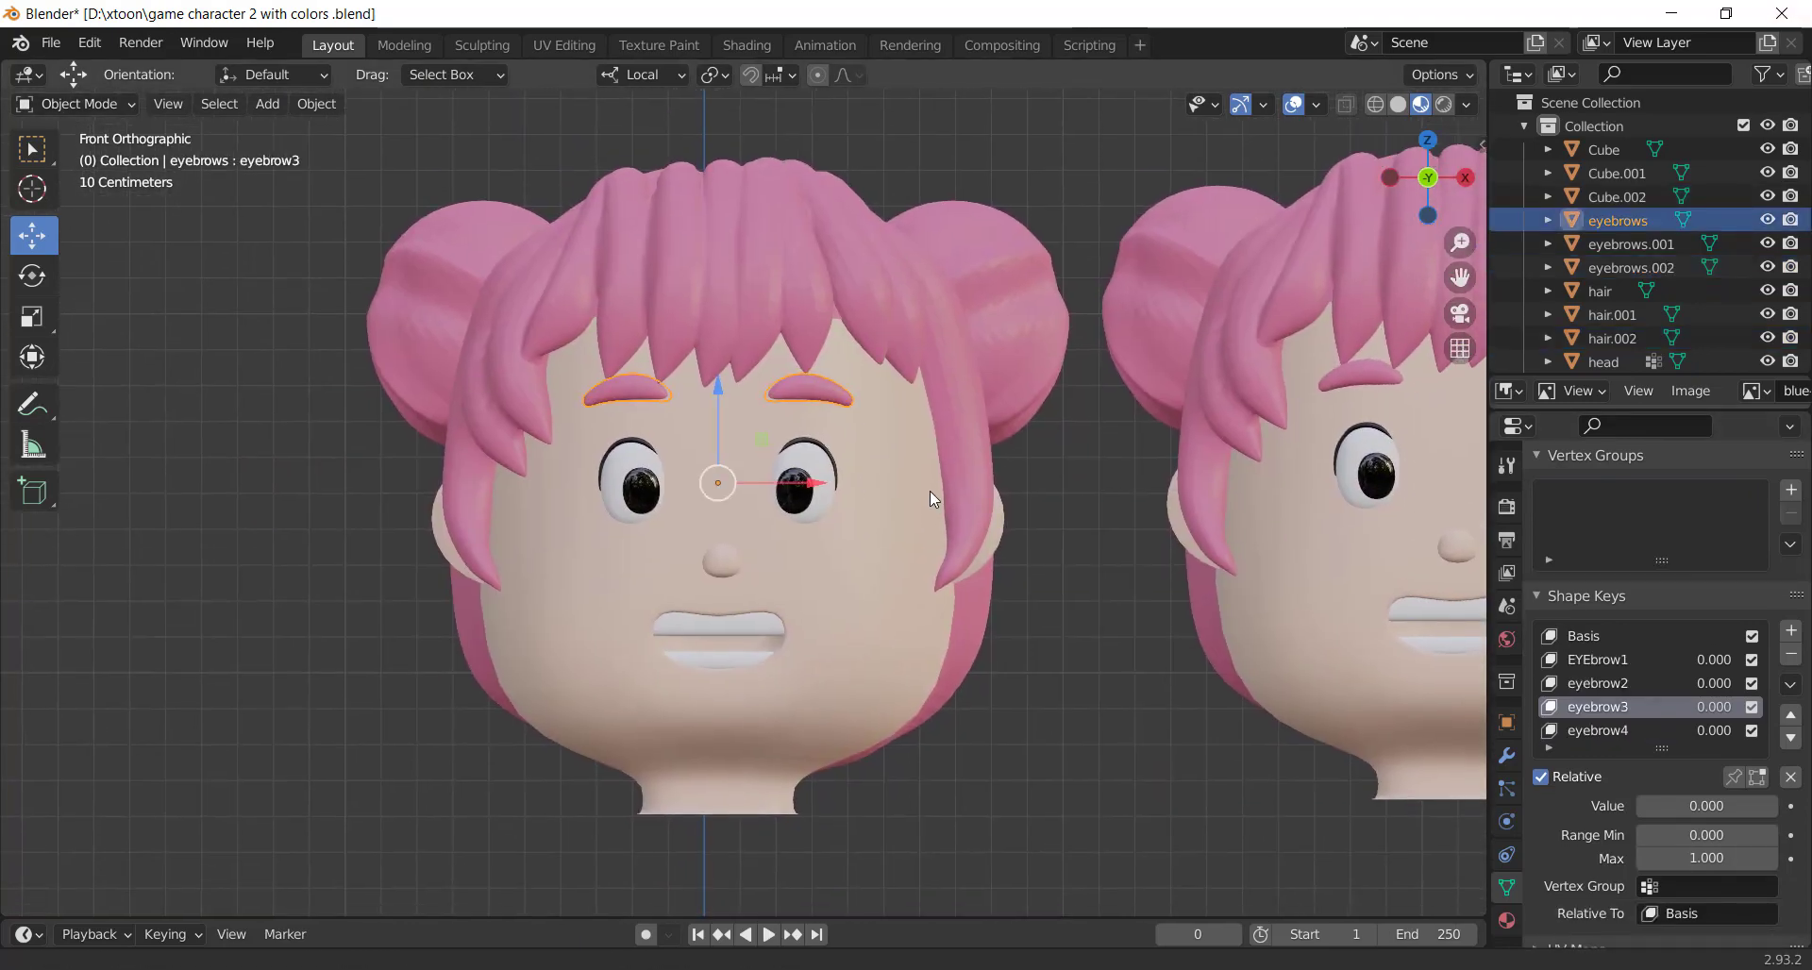
scroll(931, 491, "down", 1, "shift")
left_click(1597, 659)
left_click_drag(1671, 806, 1778, 806)
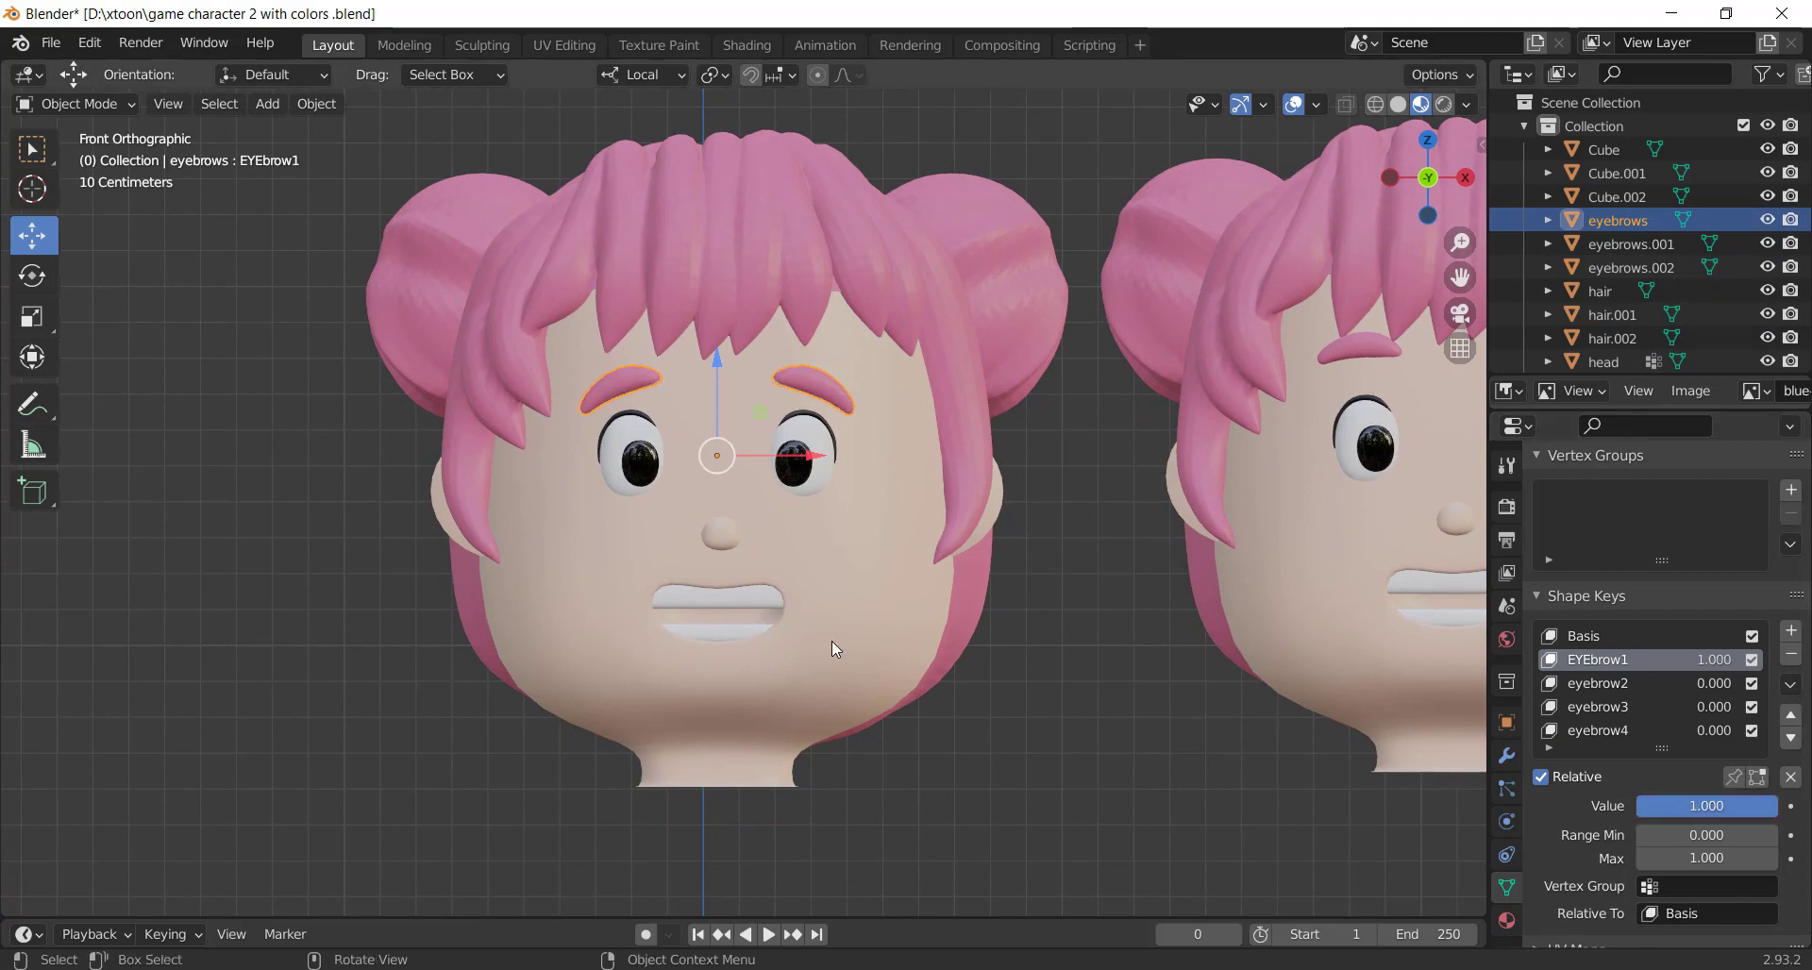
scroll(834, 649, "up", 2)
left_click(831, 462)
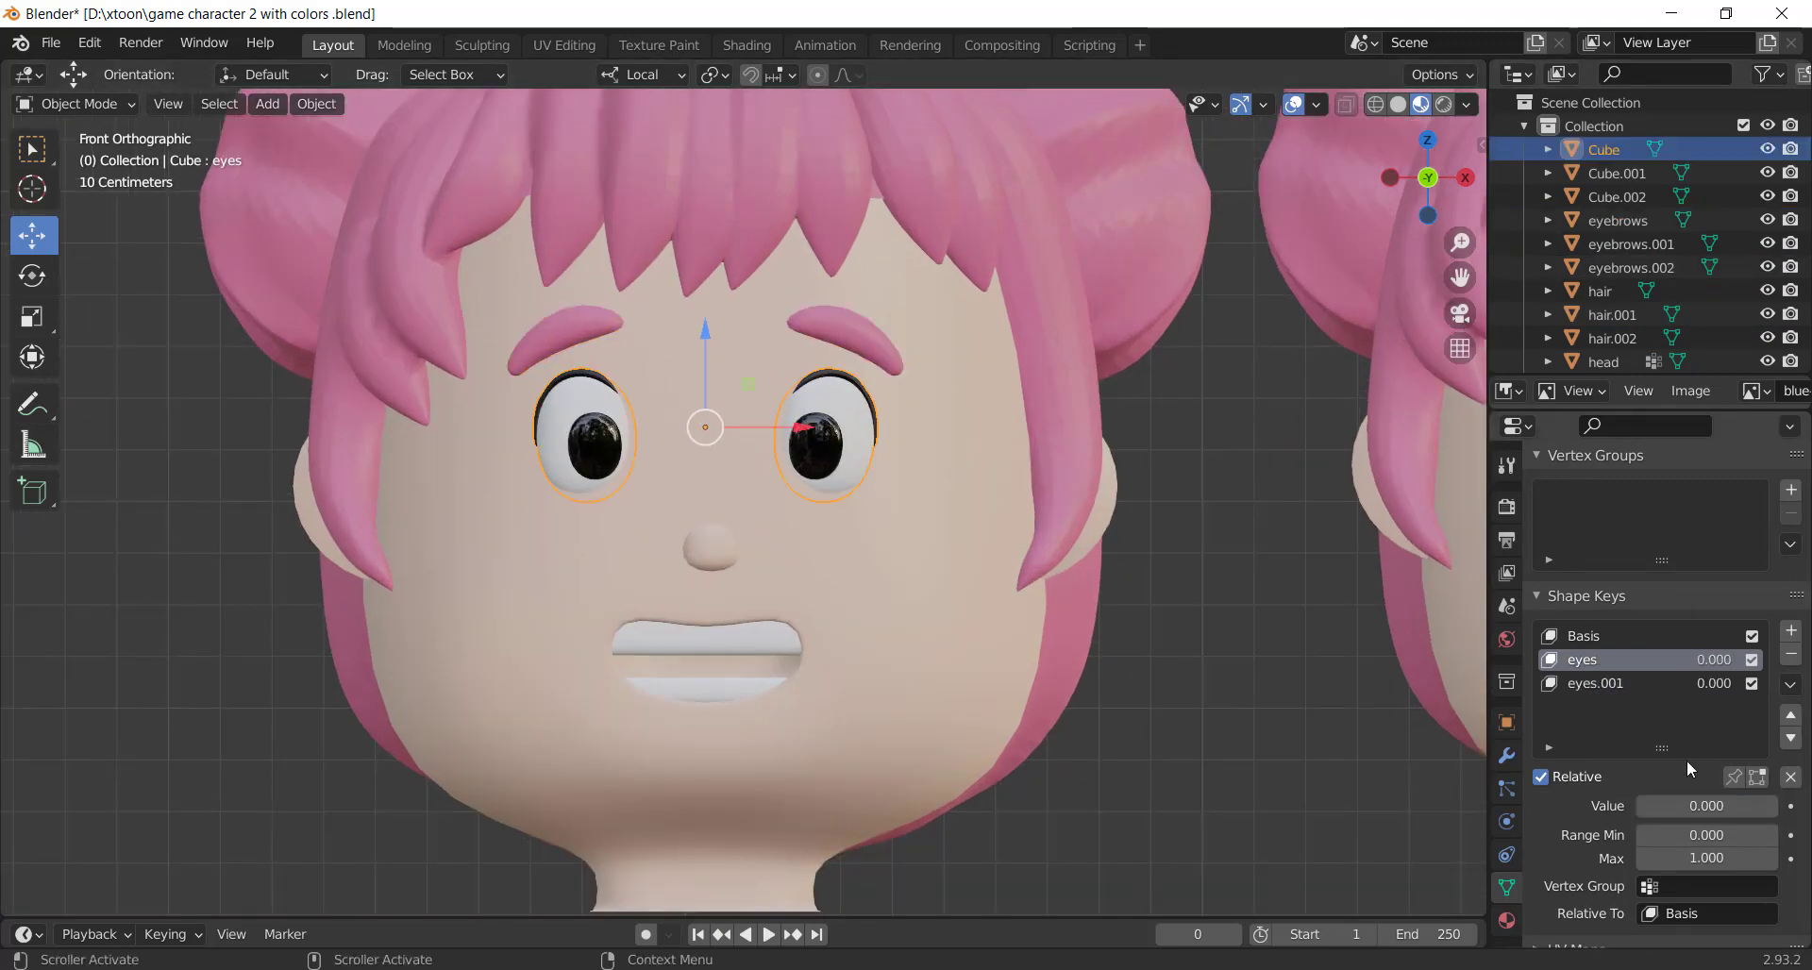
mouse_move(1671, 806)
left_mouse_down()
mouse_move(1779, 806)
mouse_move(1642, 807)
mouse_move(1778, 806)
left_mouse_up()
left_click(1616, 687)
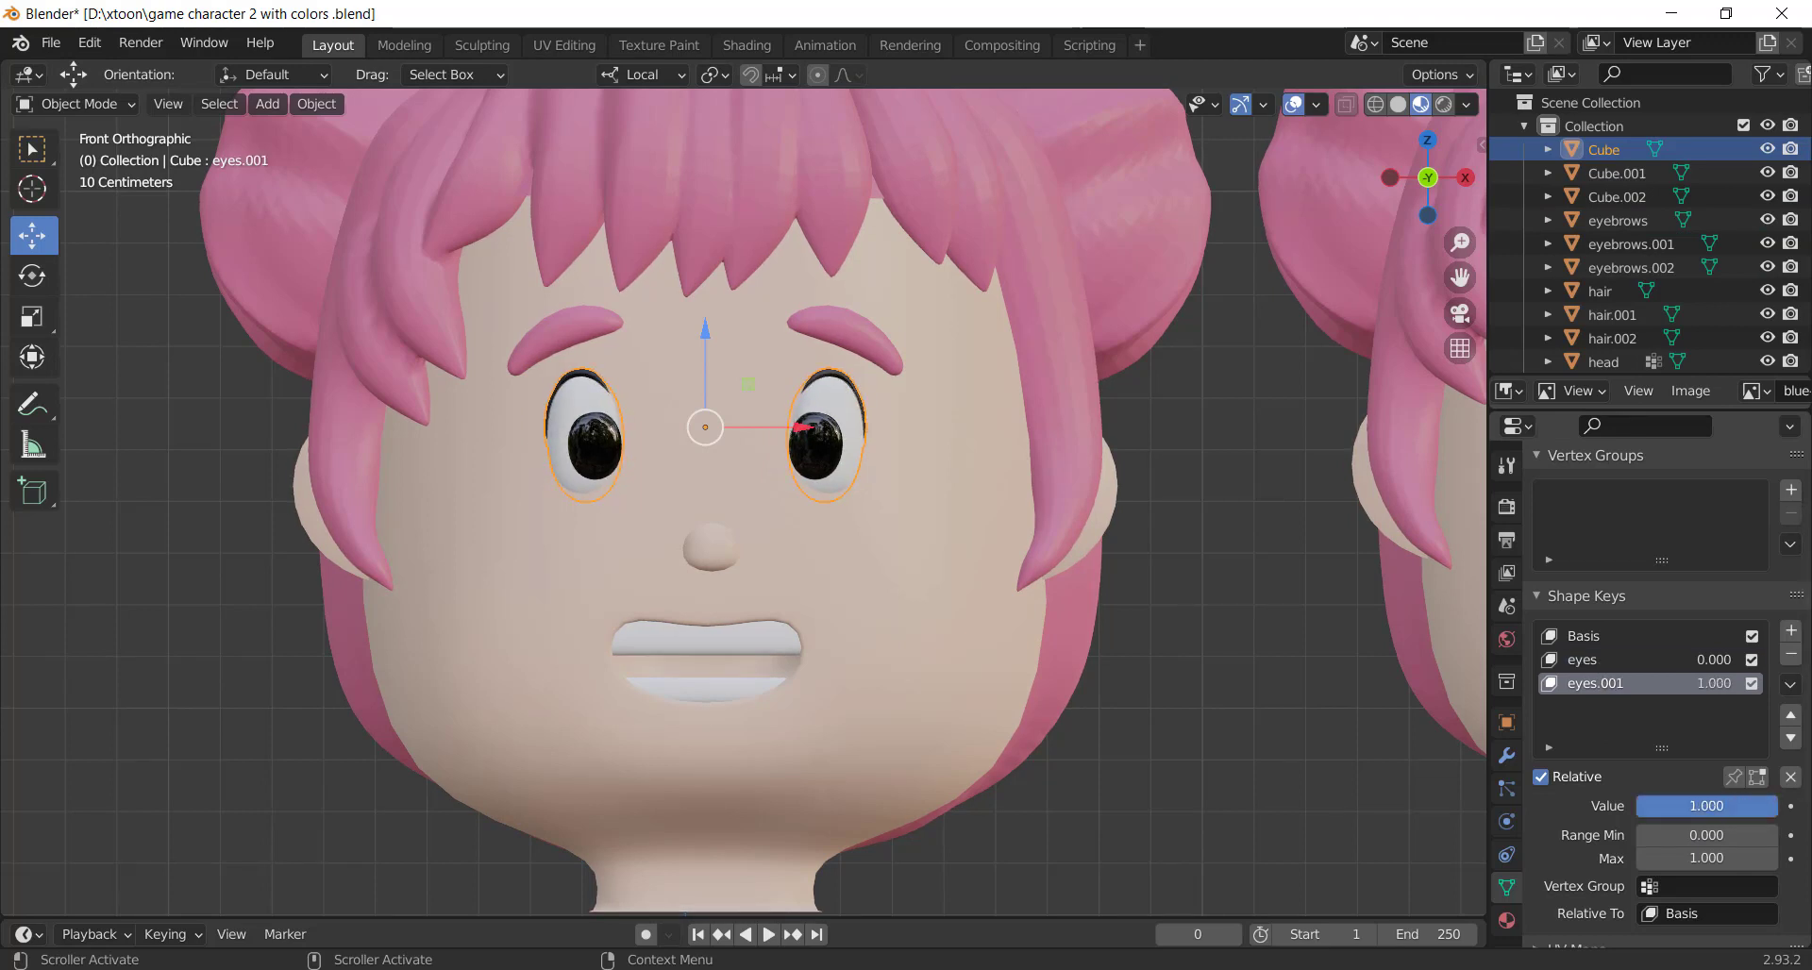
Raise mouth3 on the first head to turn its mouth into a frown
left_click(910, 719)
scroll(1627, 772, "down", 3)
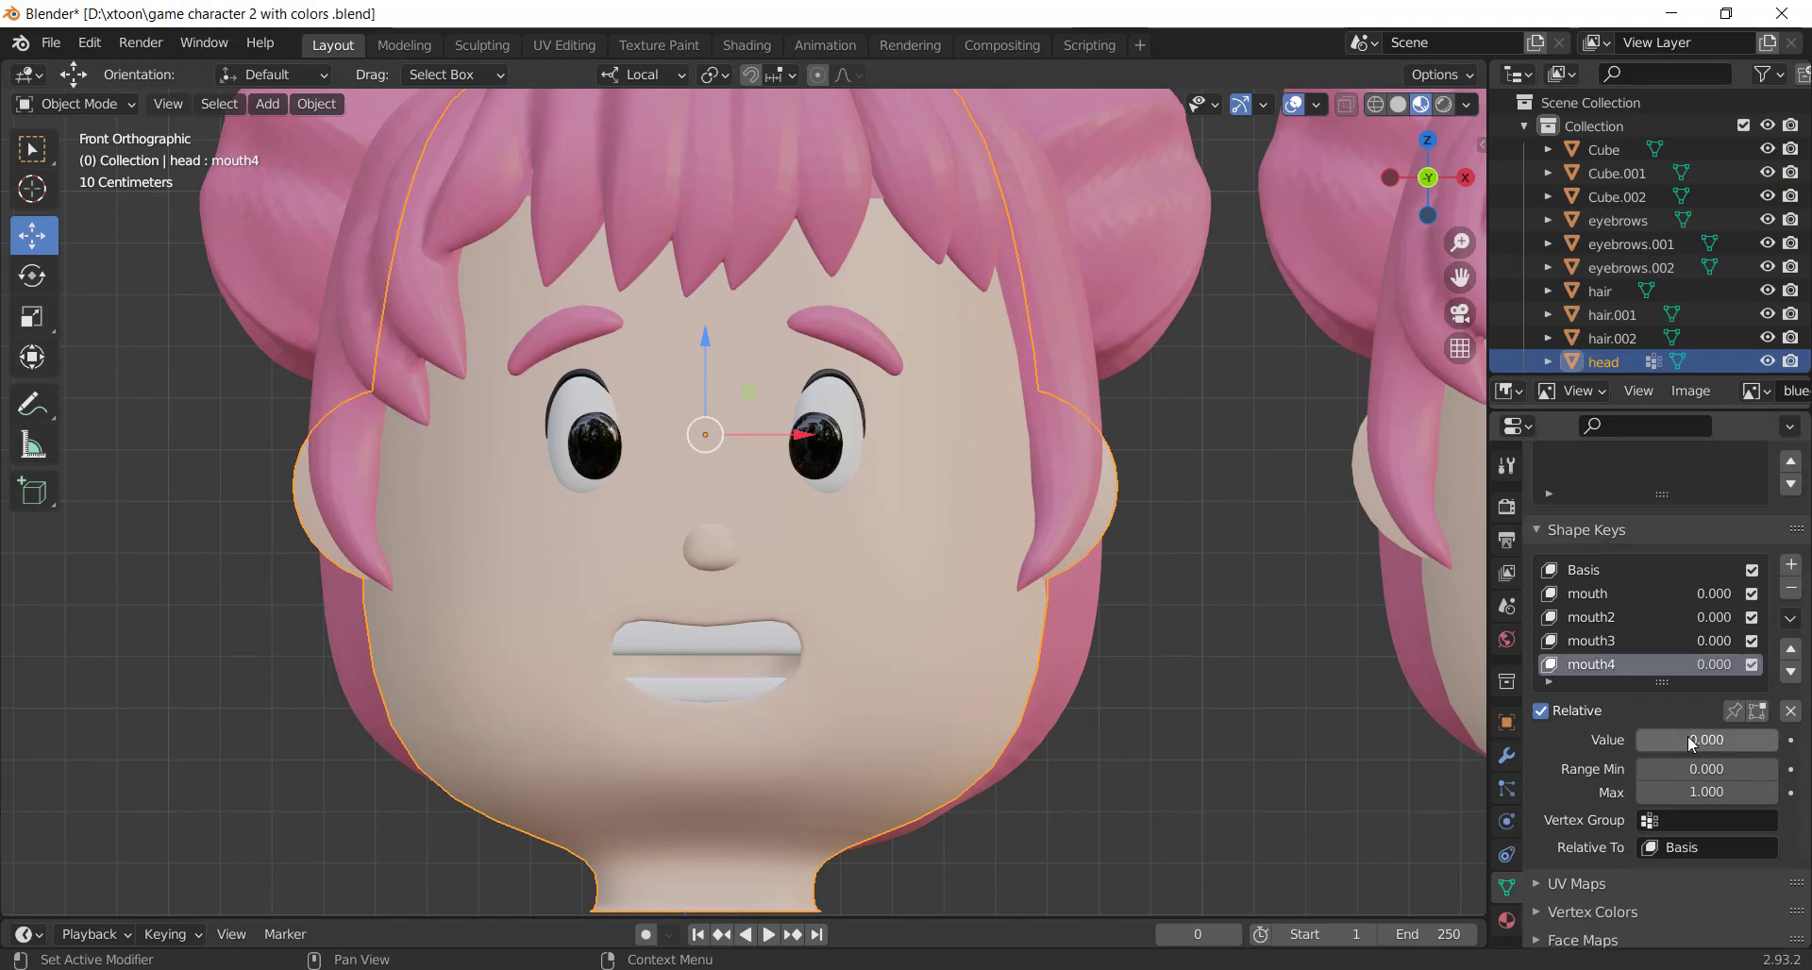
left_click(1592, 641)
left_click_drag(1689, 740, 1709, 740)
scroll(1165, 642, "down", 3)
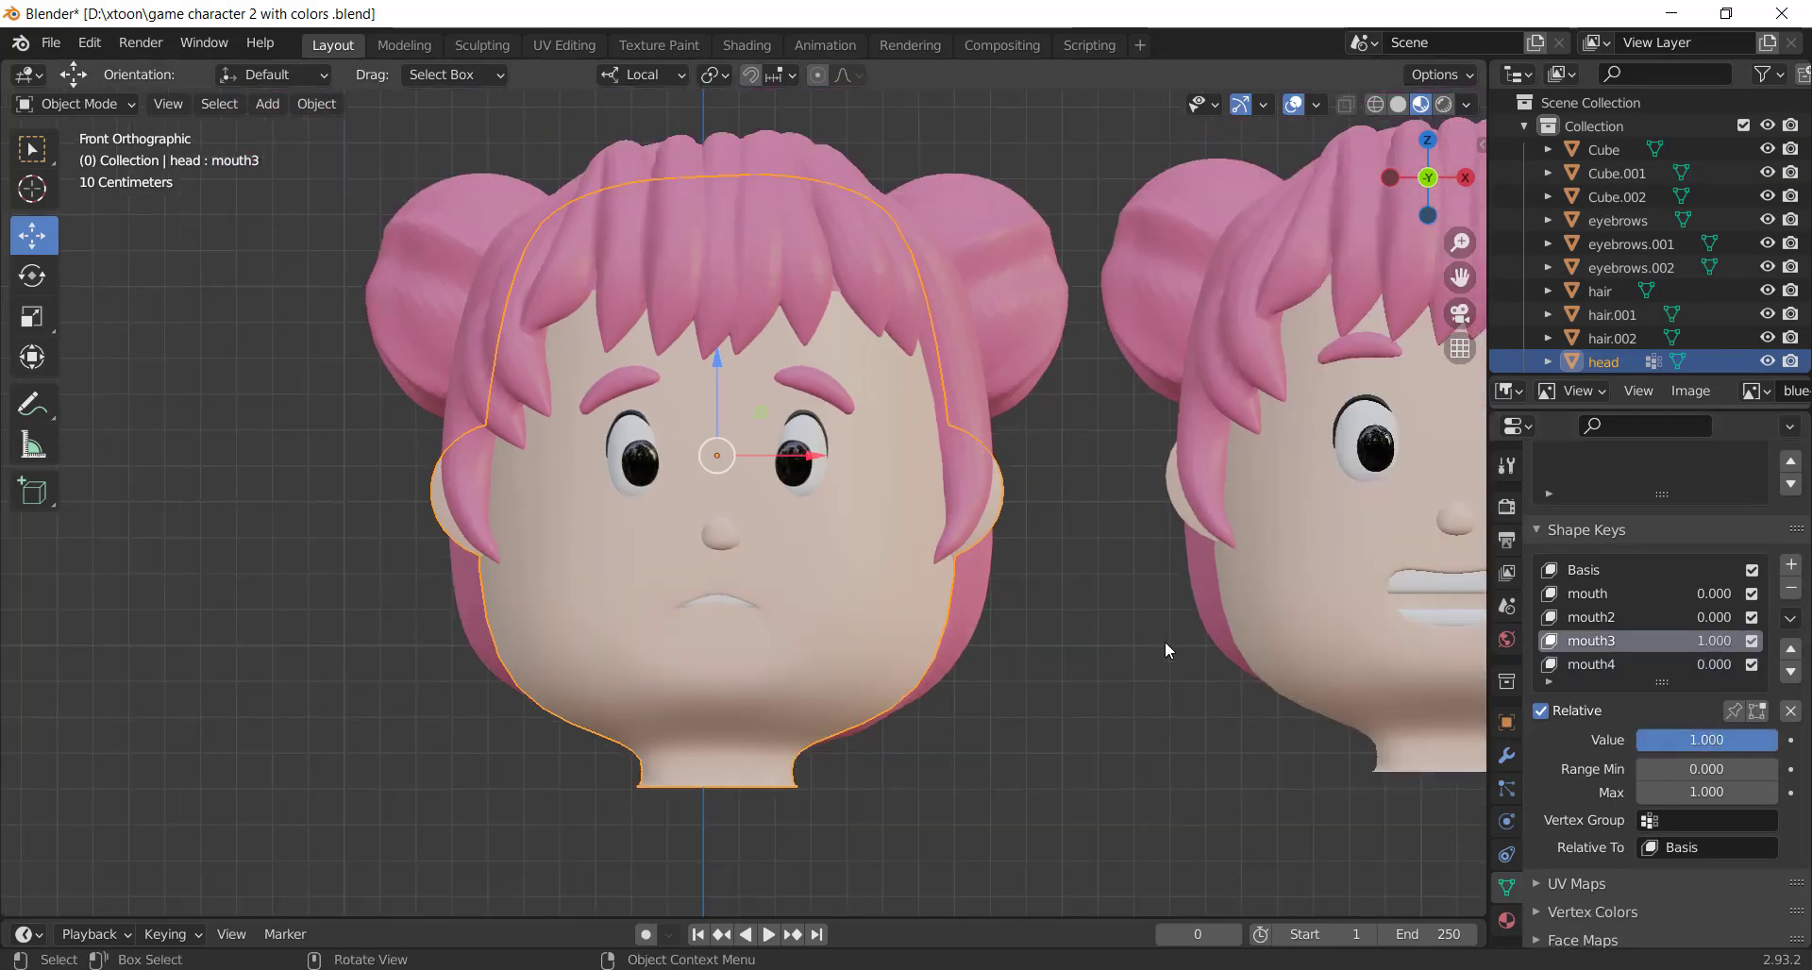
left_click(1101, 625)
scroll(891, 622, "down", 2)
scroll(927, 504, "up", 1)
scroll(927, 504, "up", 2)
On the second head, reset a trial of EYEbrow1 and raise eyebrow2 to full to lift one brow
left_click(850, 443)
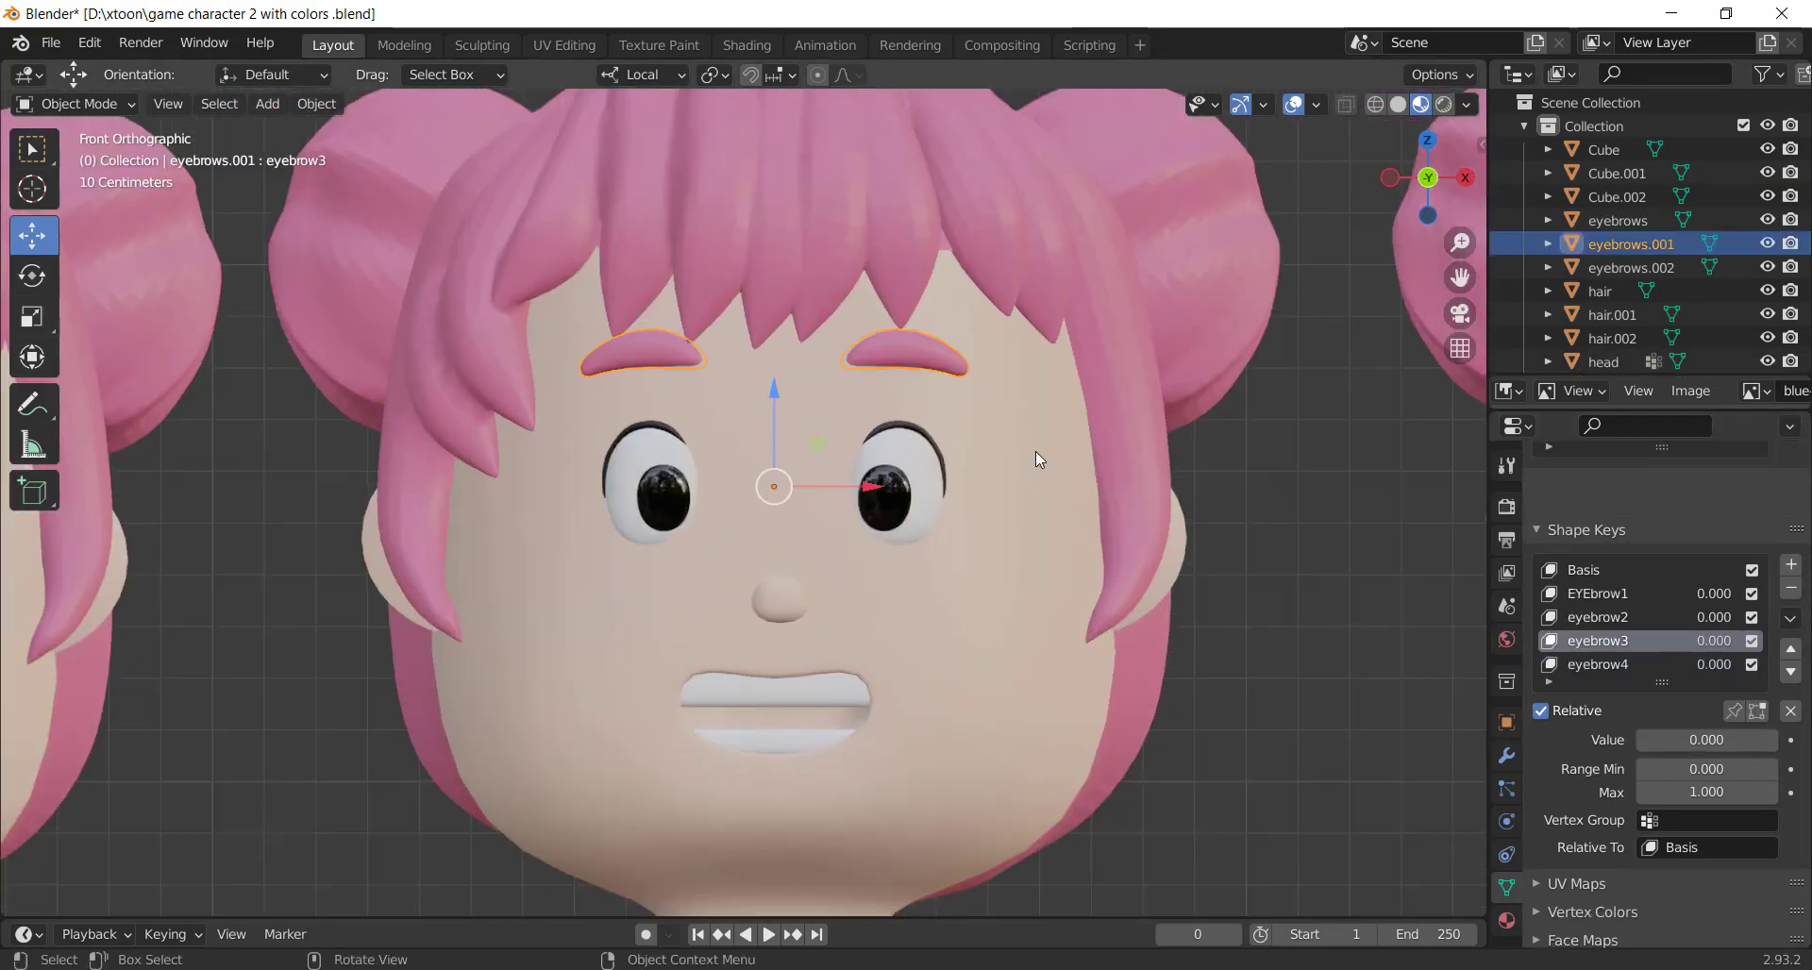
scroll(1114, 494, "up", 1)
left_click(1597, 547)
left_click_drag(1708, 546, 1656, 598)
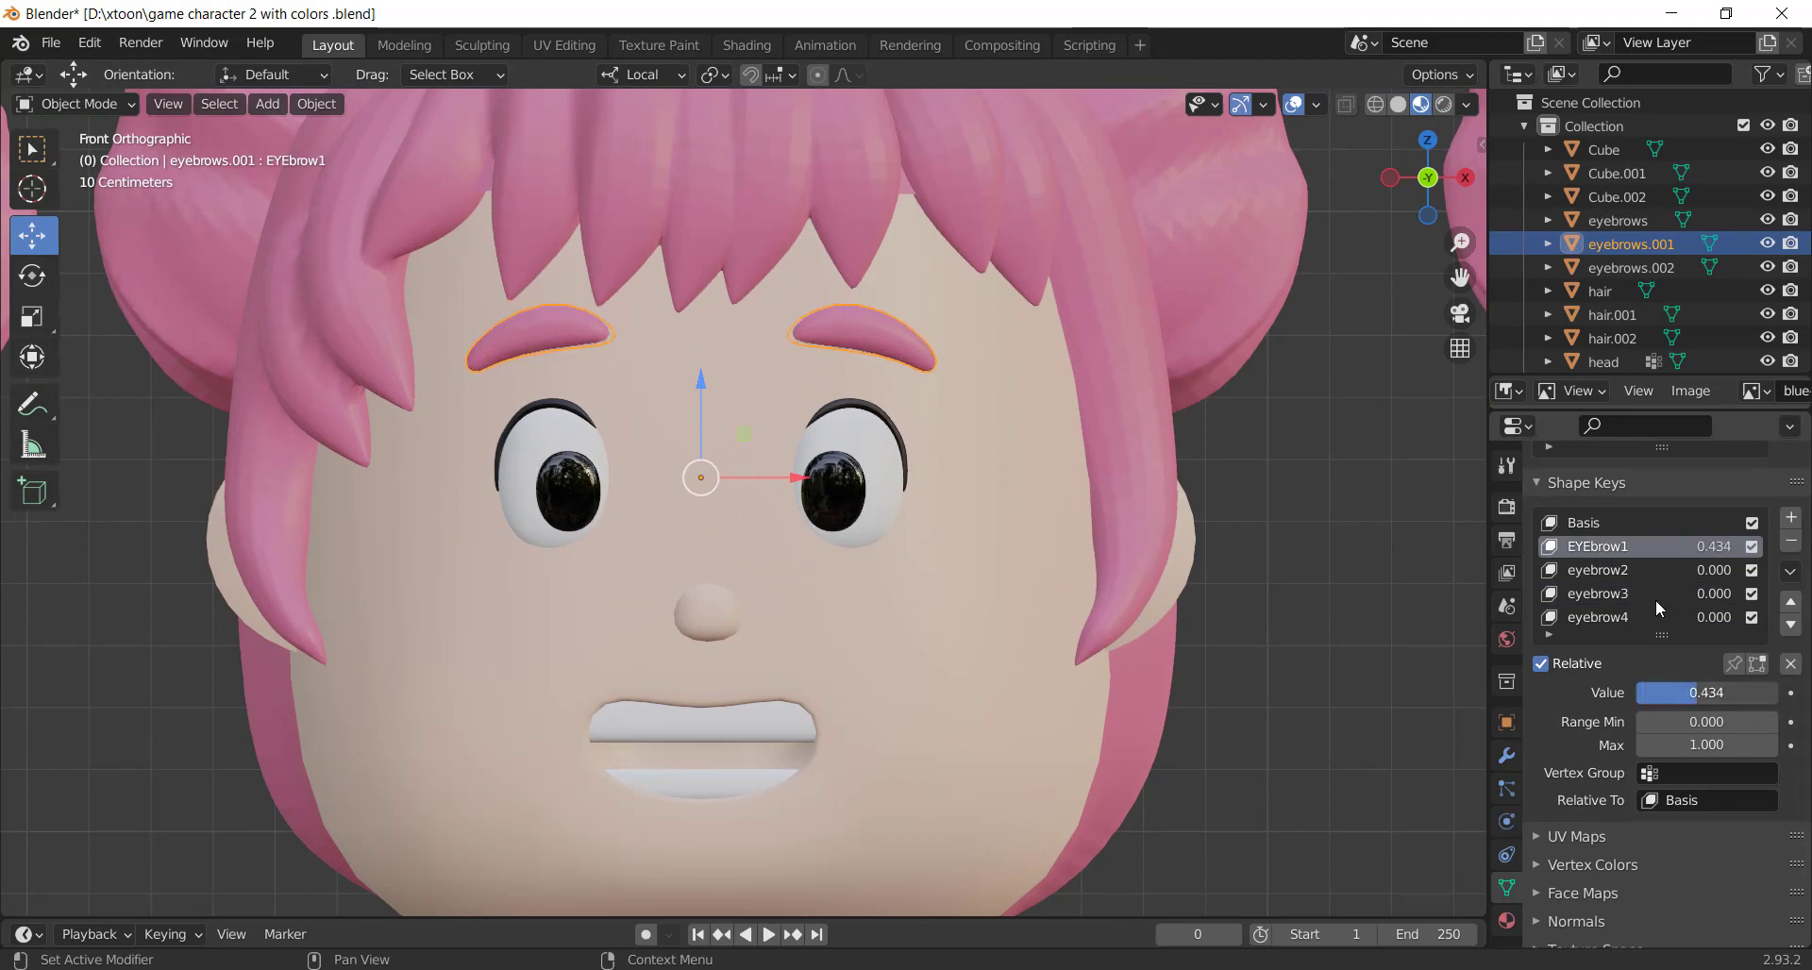
key("BackSpace")
left_click(1648, 579)
left_click_drag(1668, 688, 1775, 690)
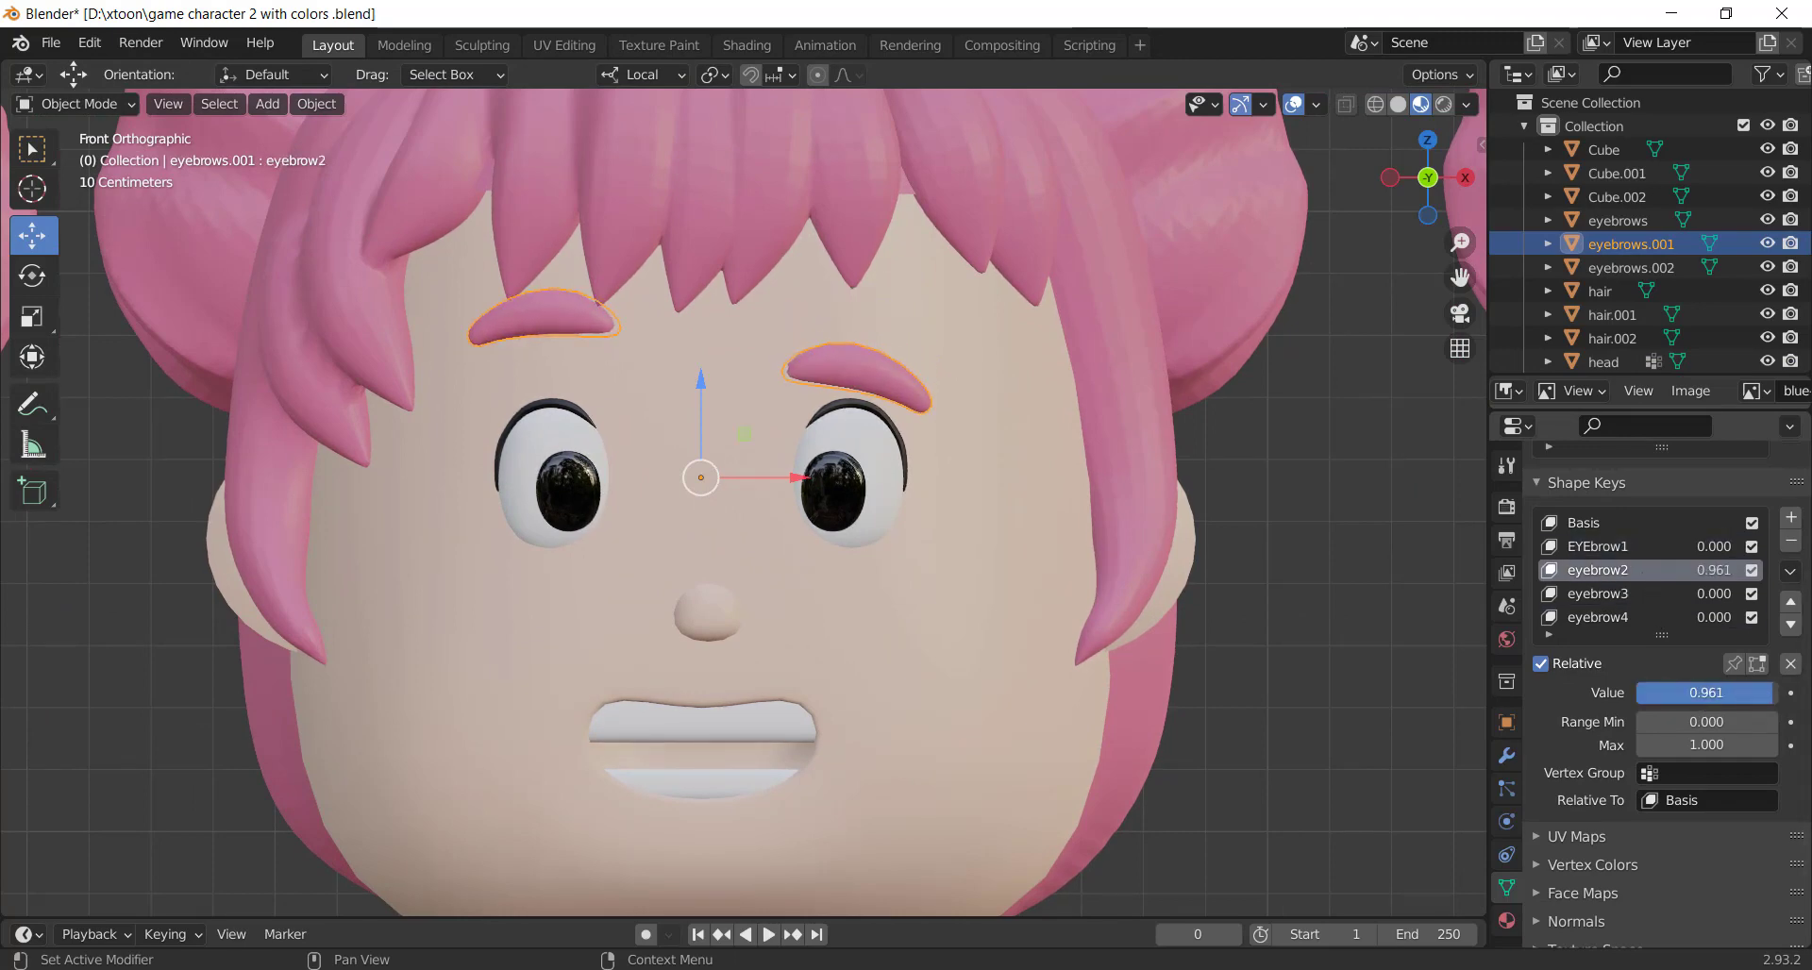
scroll(980, 620, "down", 2, "shift")
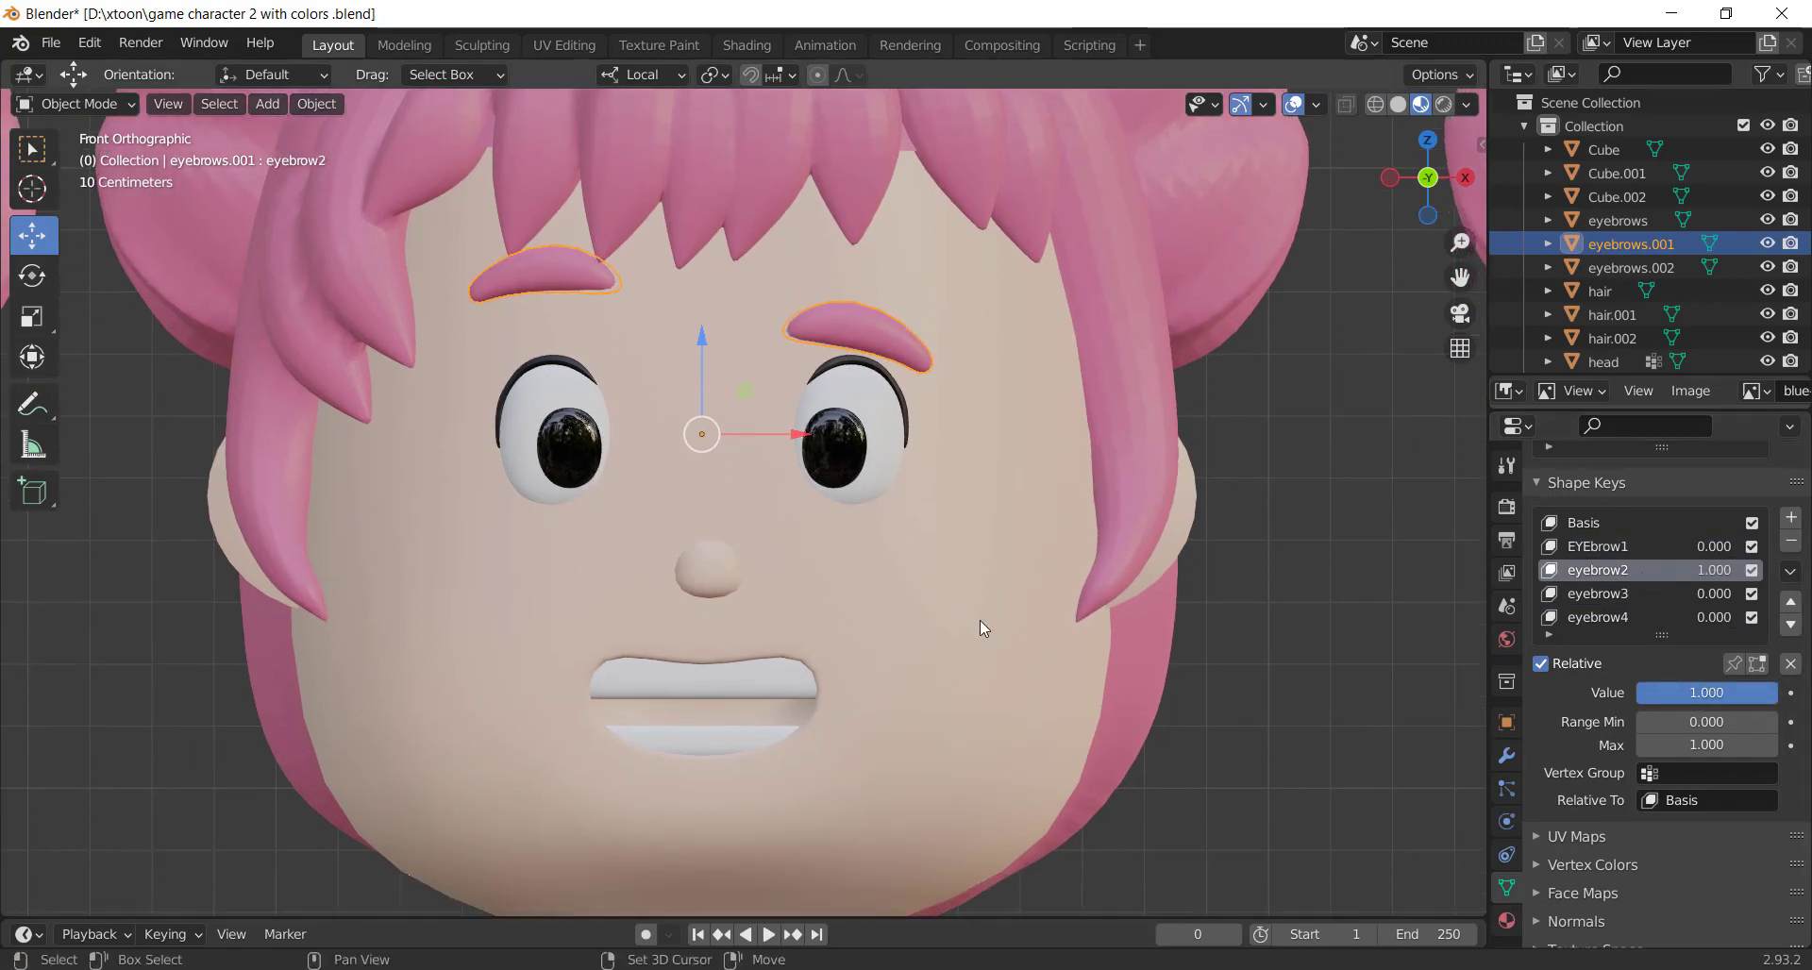
Shrink the second head's pupils about halfway with the pupil shape key
left_click(841, 453)
left_click(1586, 546)
left_click_drag(1686, 693, 1727, 693)
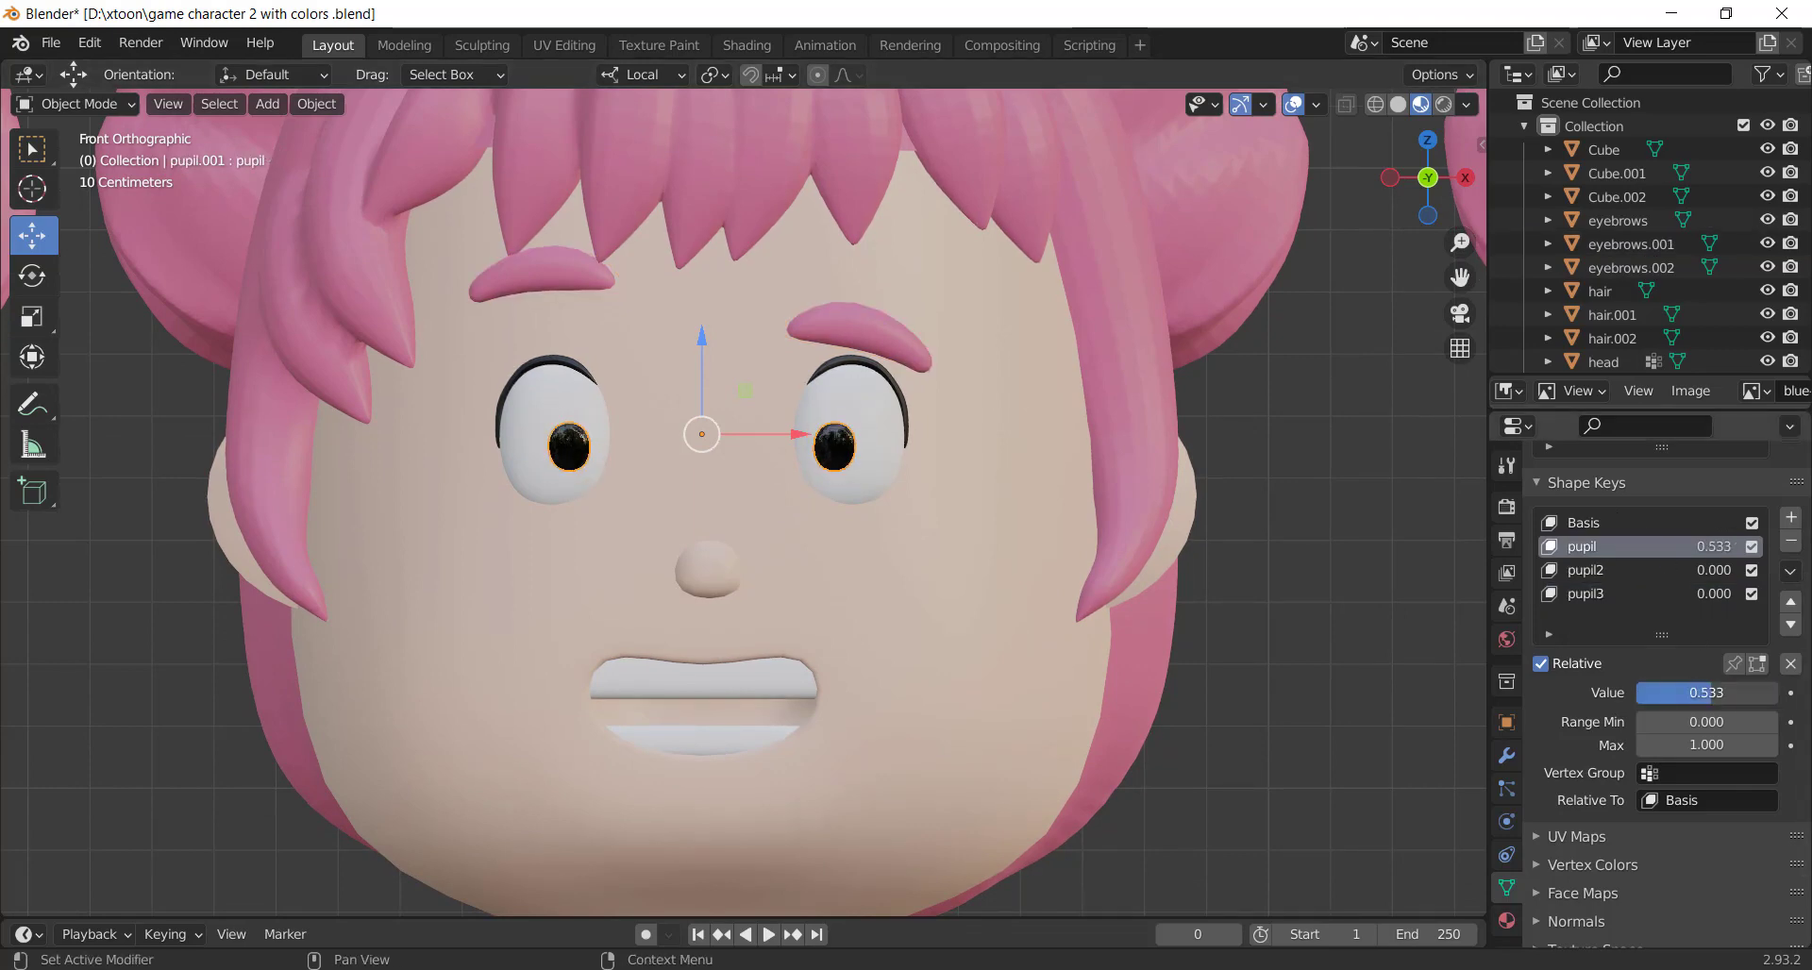
scroll(1175, 633, "down", 2, "shift")
Set mouth2 on the second head to close its mouth into a flat line
left_click(818, 693)
scroll(1207, 632, "down", 2)
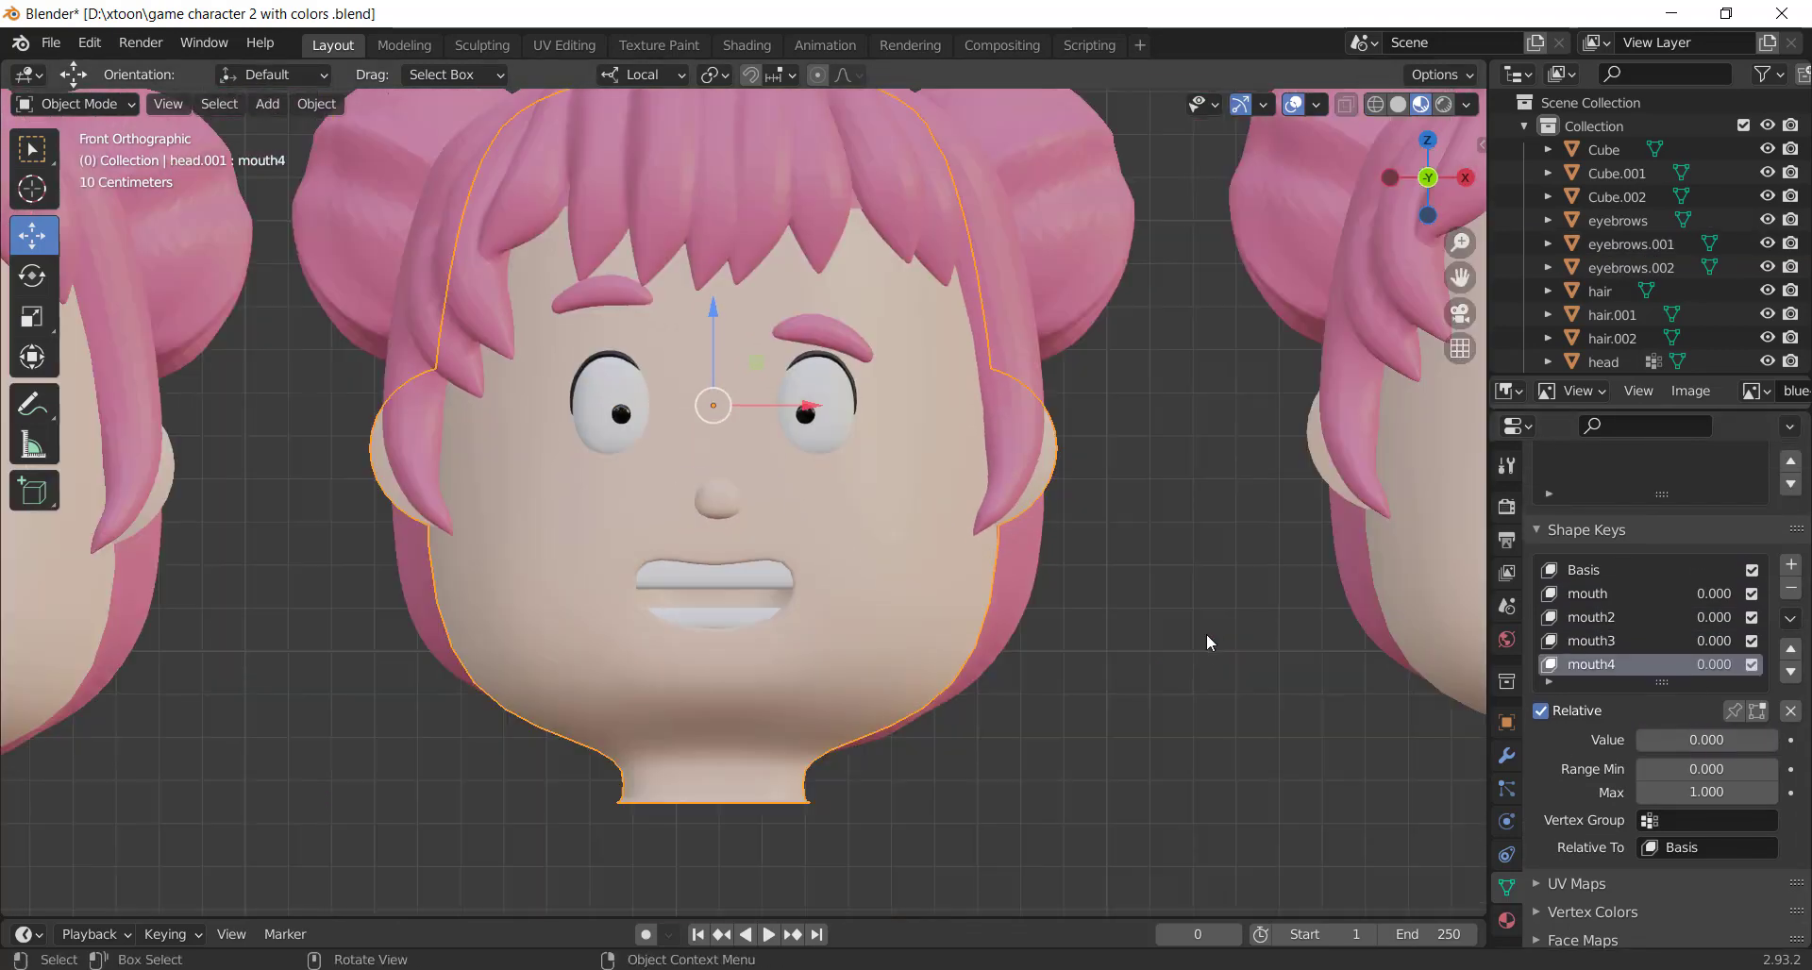
left_click(855, 631)
scroll(838, 630, "up", 1)
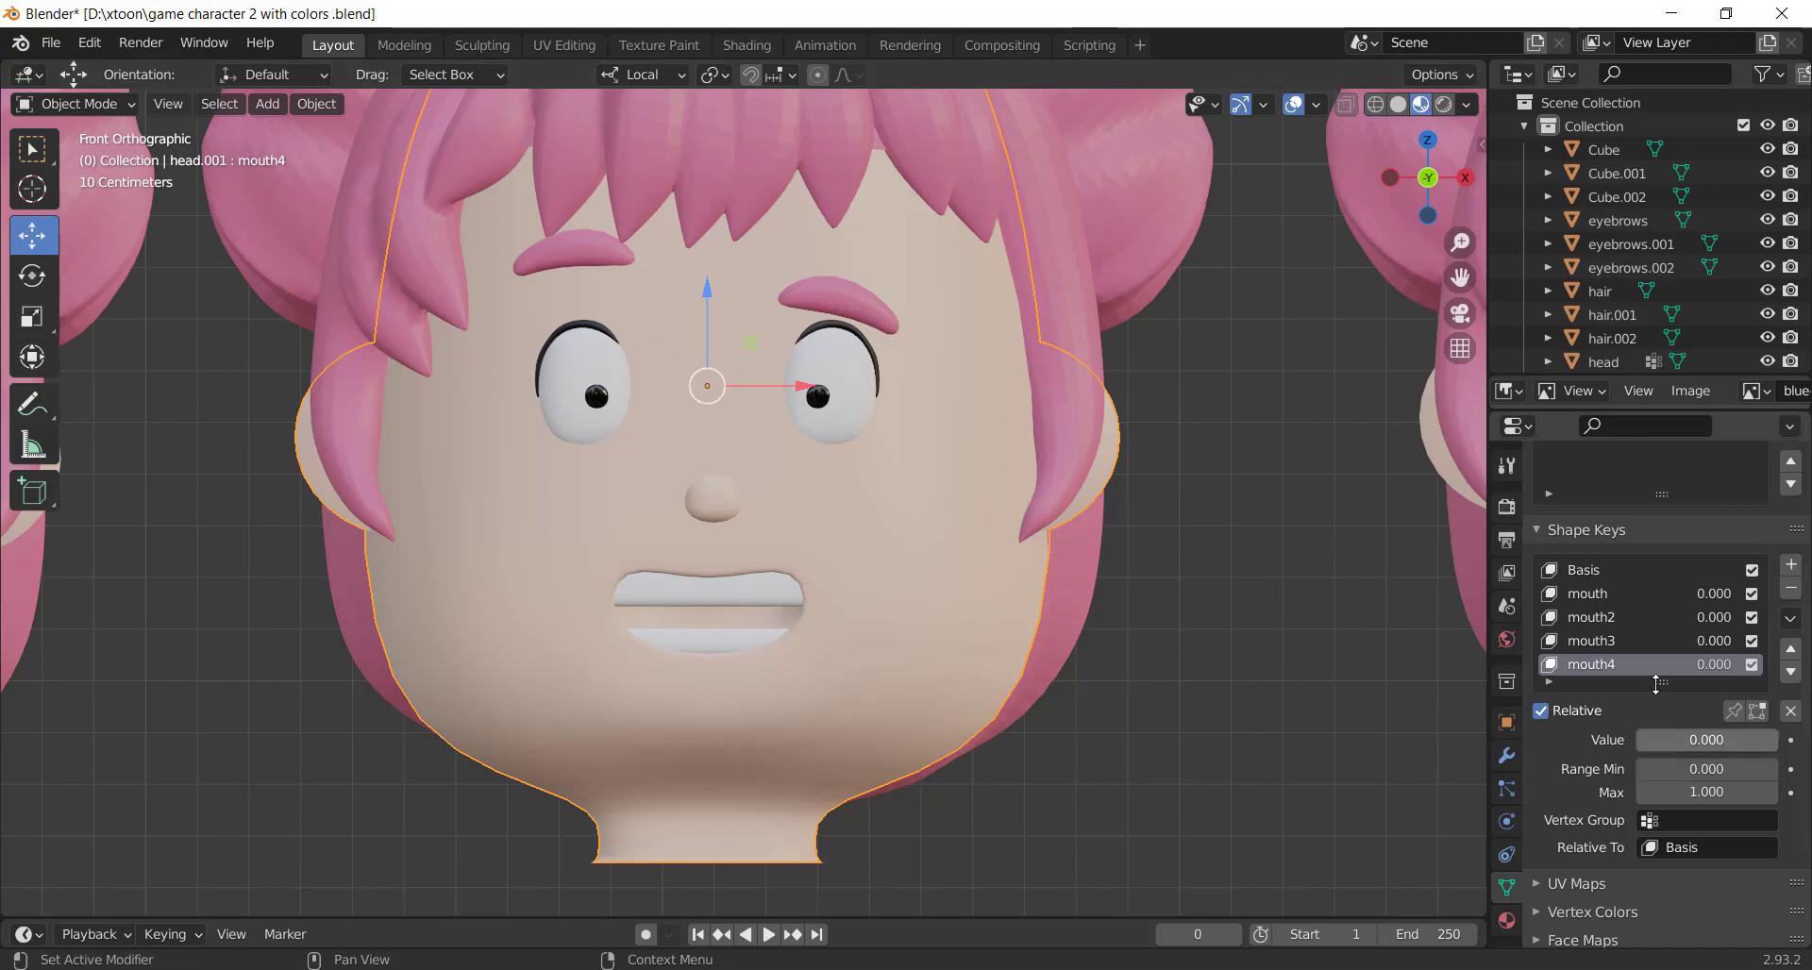
left_click(1607, 592)
left_click(1596, 616)
left_click_drag(1690, 740, 1763, 740)
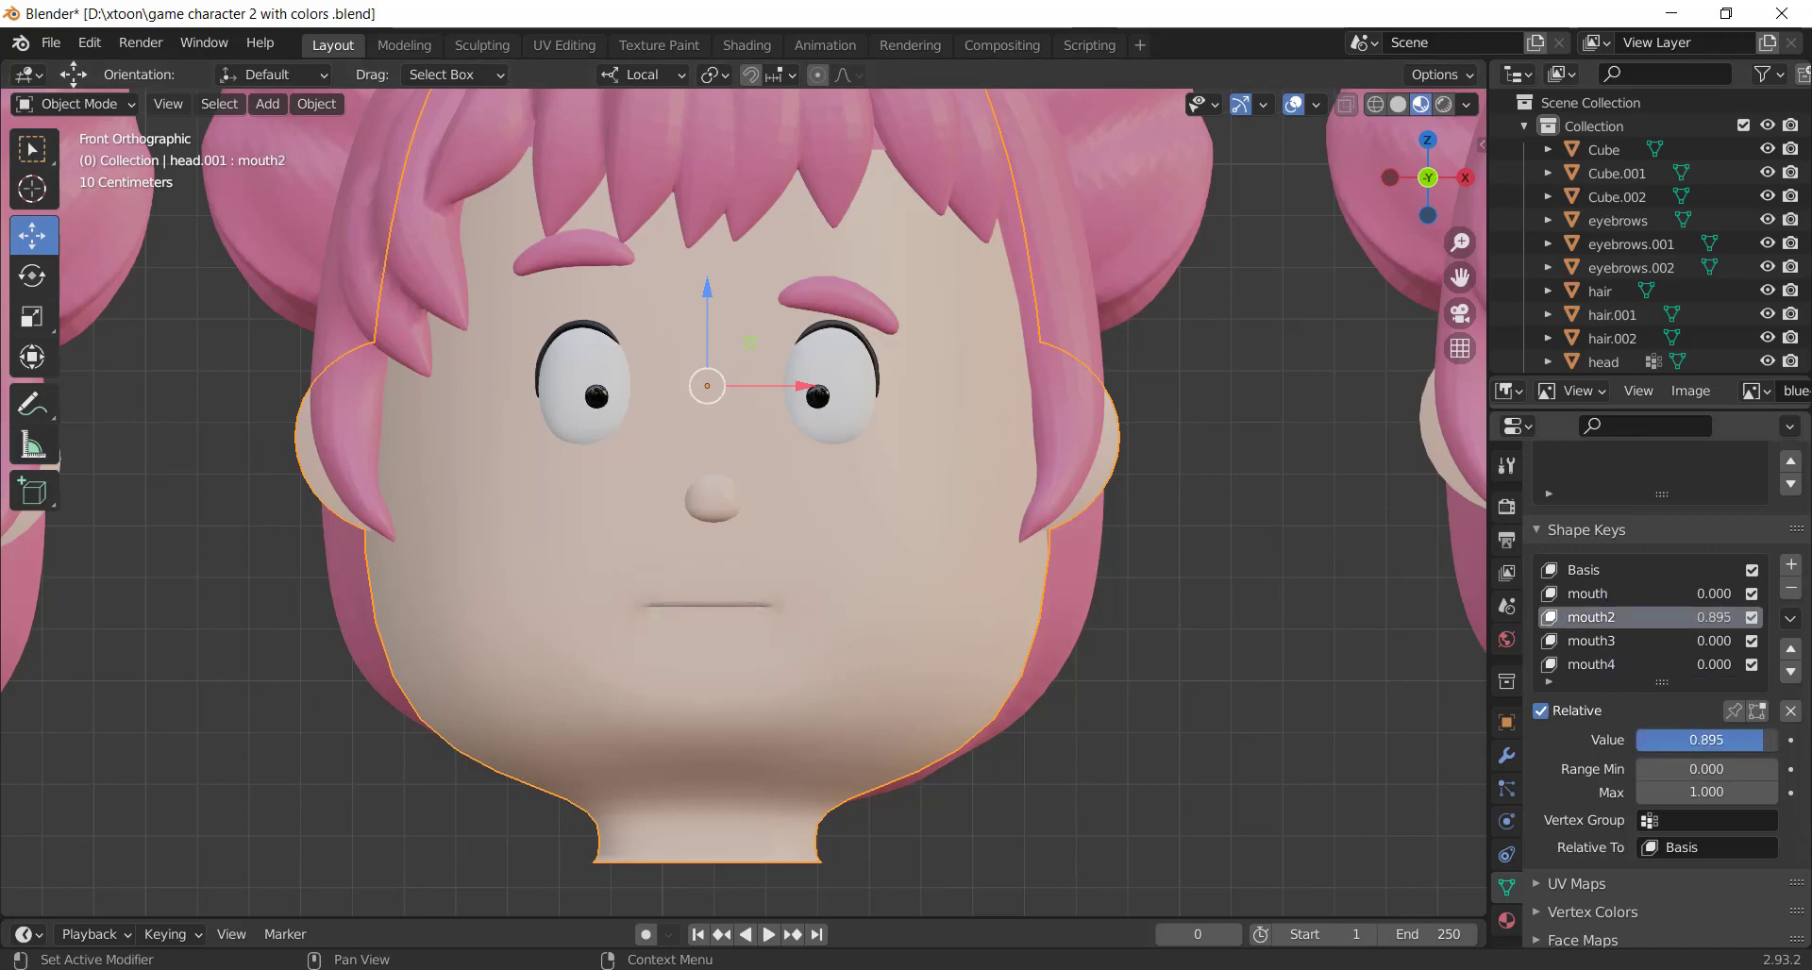
scroll(1079, 651, "down", 2)
scroll(1080, 649, "down", 2)
Pan over to the third head and box-select all of its parts
middle_click_drag(1186, 600, 729, 659, "shift")
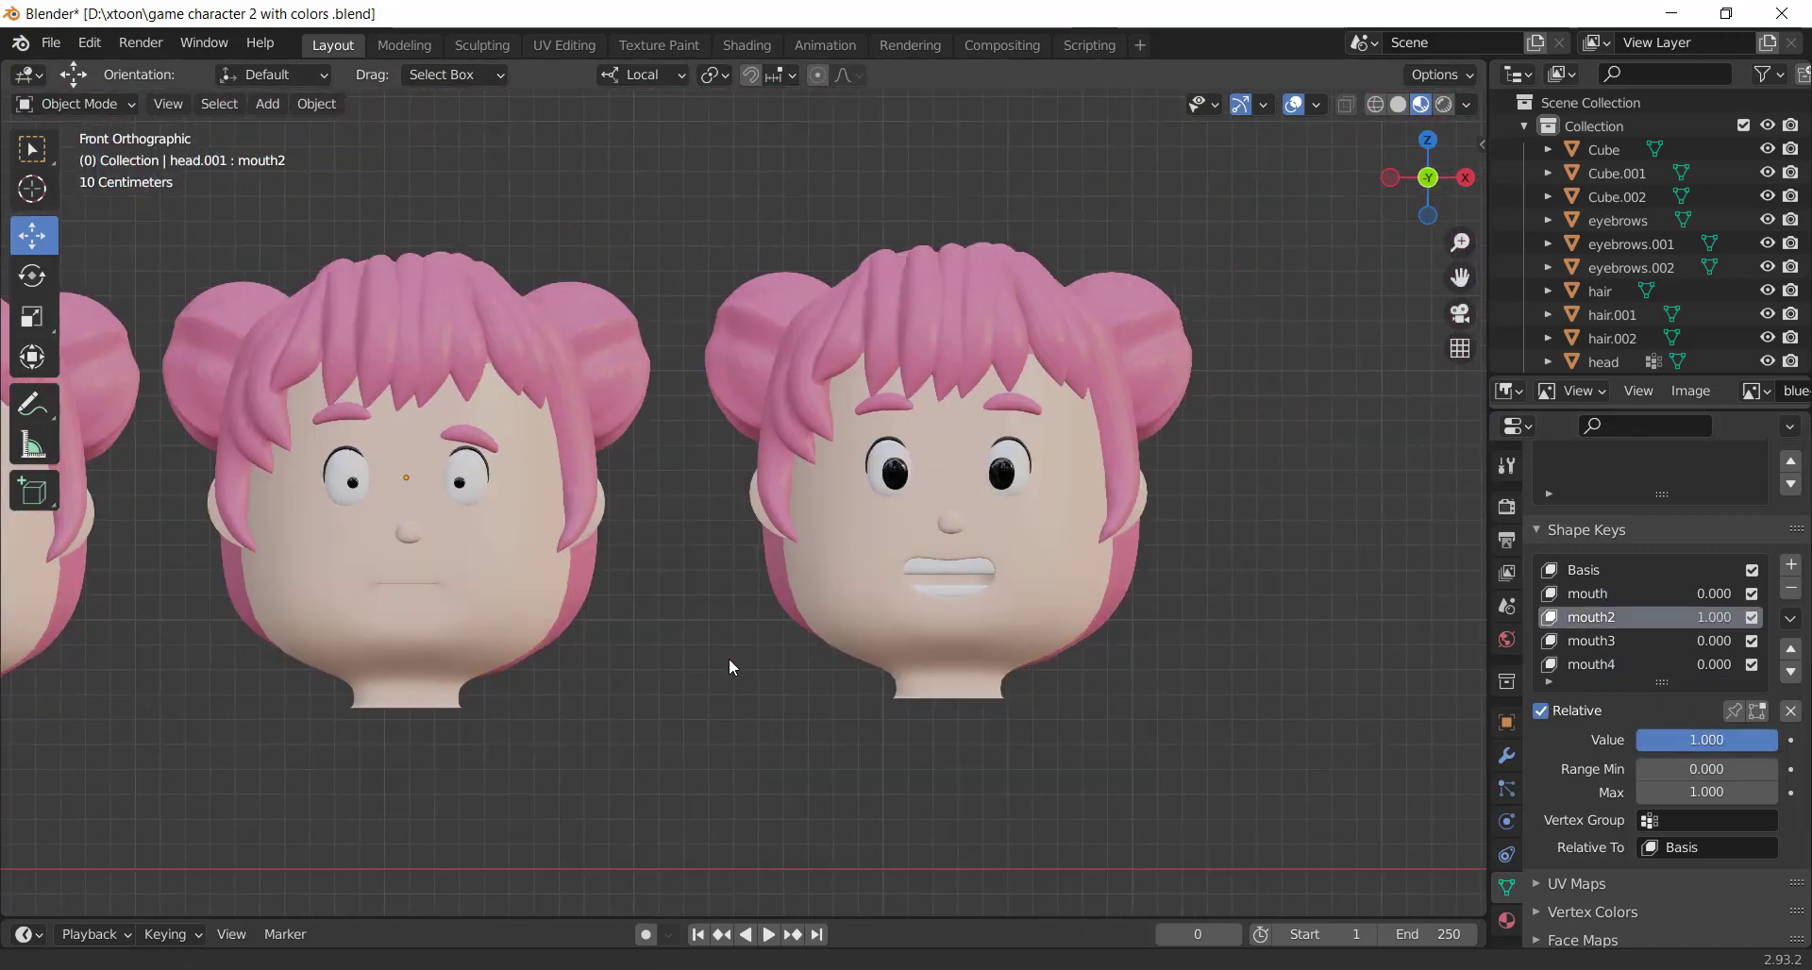
scroll(916, 593, "up", 3)
scroll(916, 593, "down", 3)
scroll(871, 542, "down", 2)
scroll(966, 569, "up", 2)
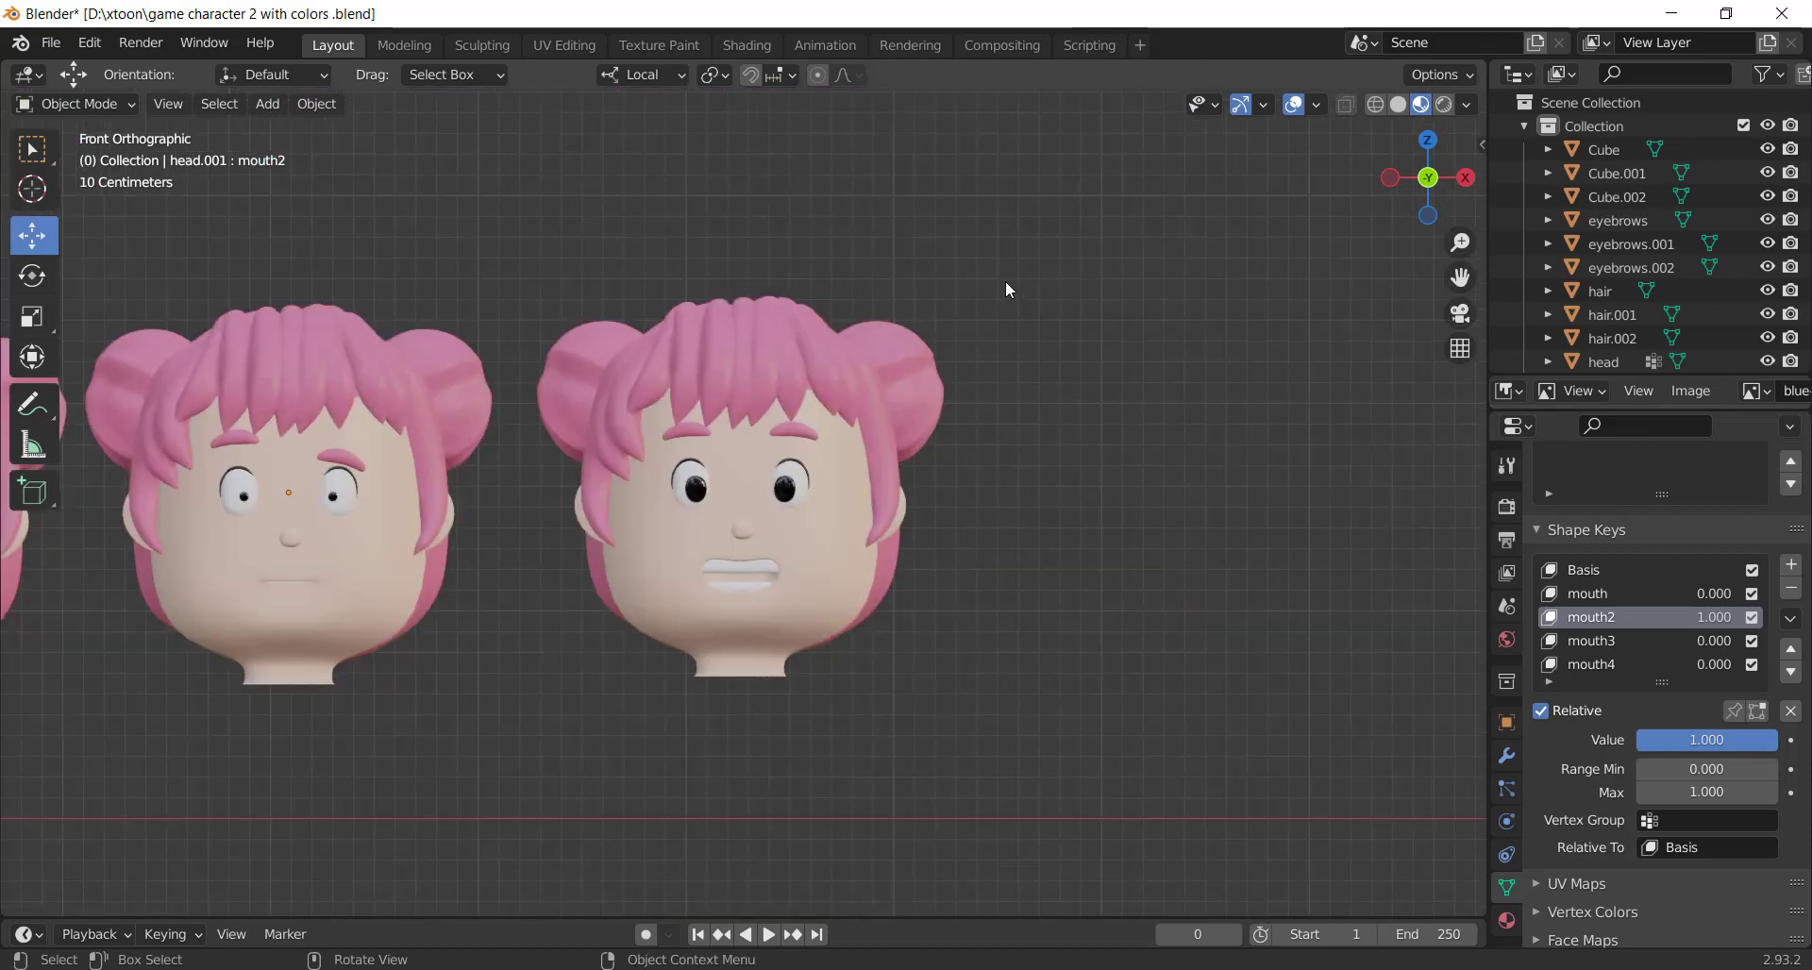
left_click_drag(1003, 279, 544, 703)
Duplicate the third head and place the copy at the right end of the row
key("shift+d")
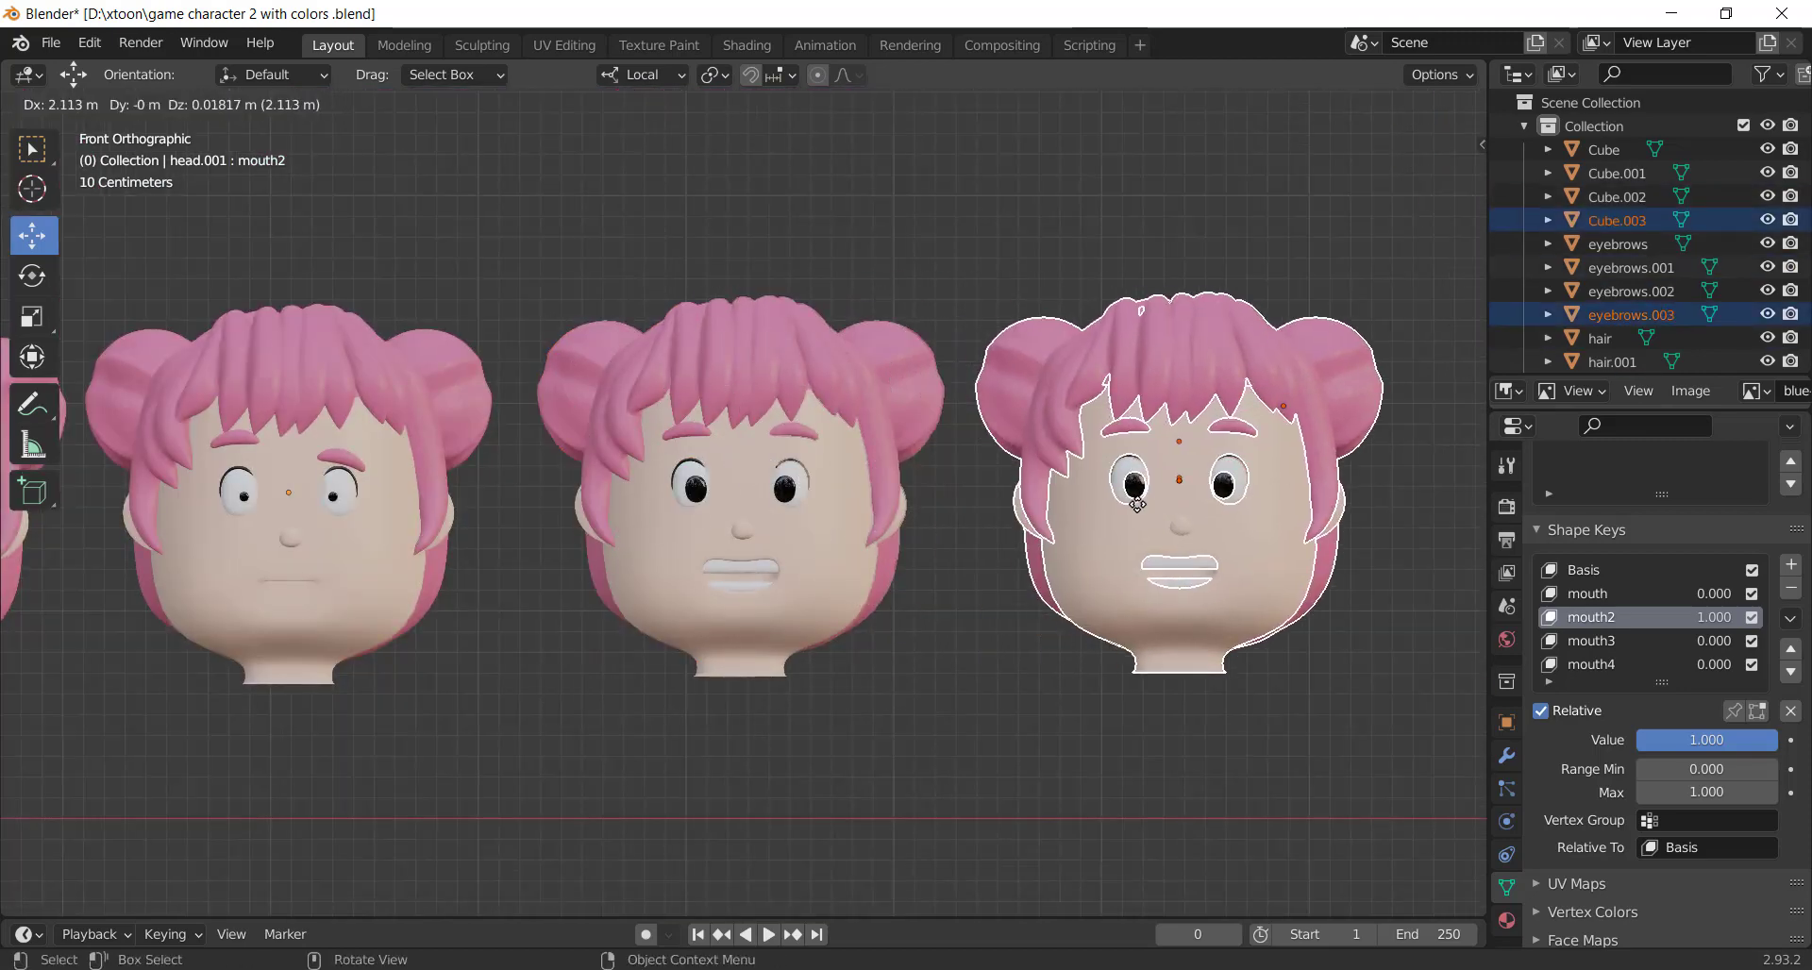
left_click(779, 518)
scroll(778, 518, "up", 3)
Give the third head angry slanted brows with eyebrow3 at 1.0
left_click(834, 383)
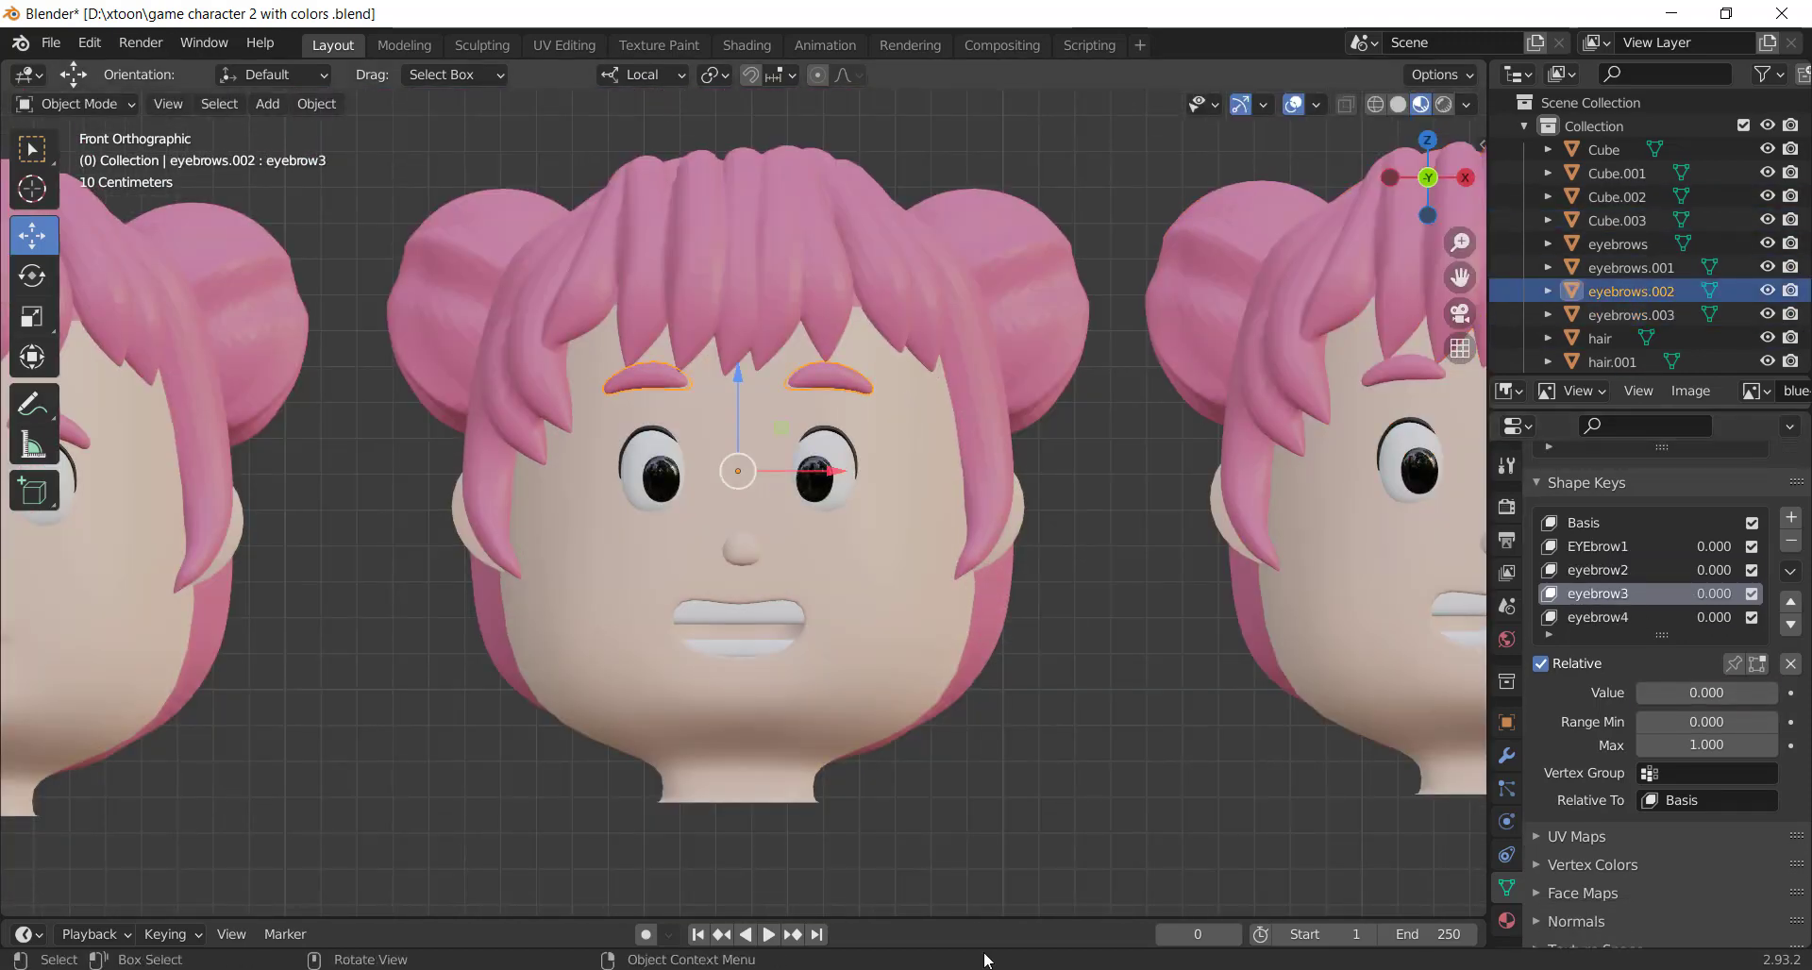
scroll(966, 568, "up", 2)
left_click(1599, 570)
left_click_drag(1706, 692, 1775, 693)
left_click(1599, 594)
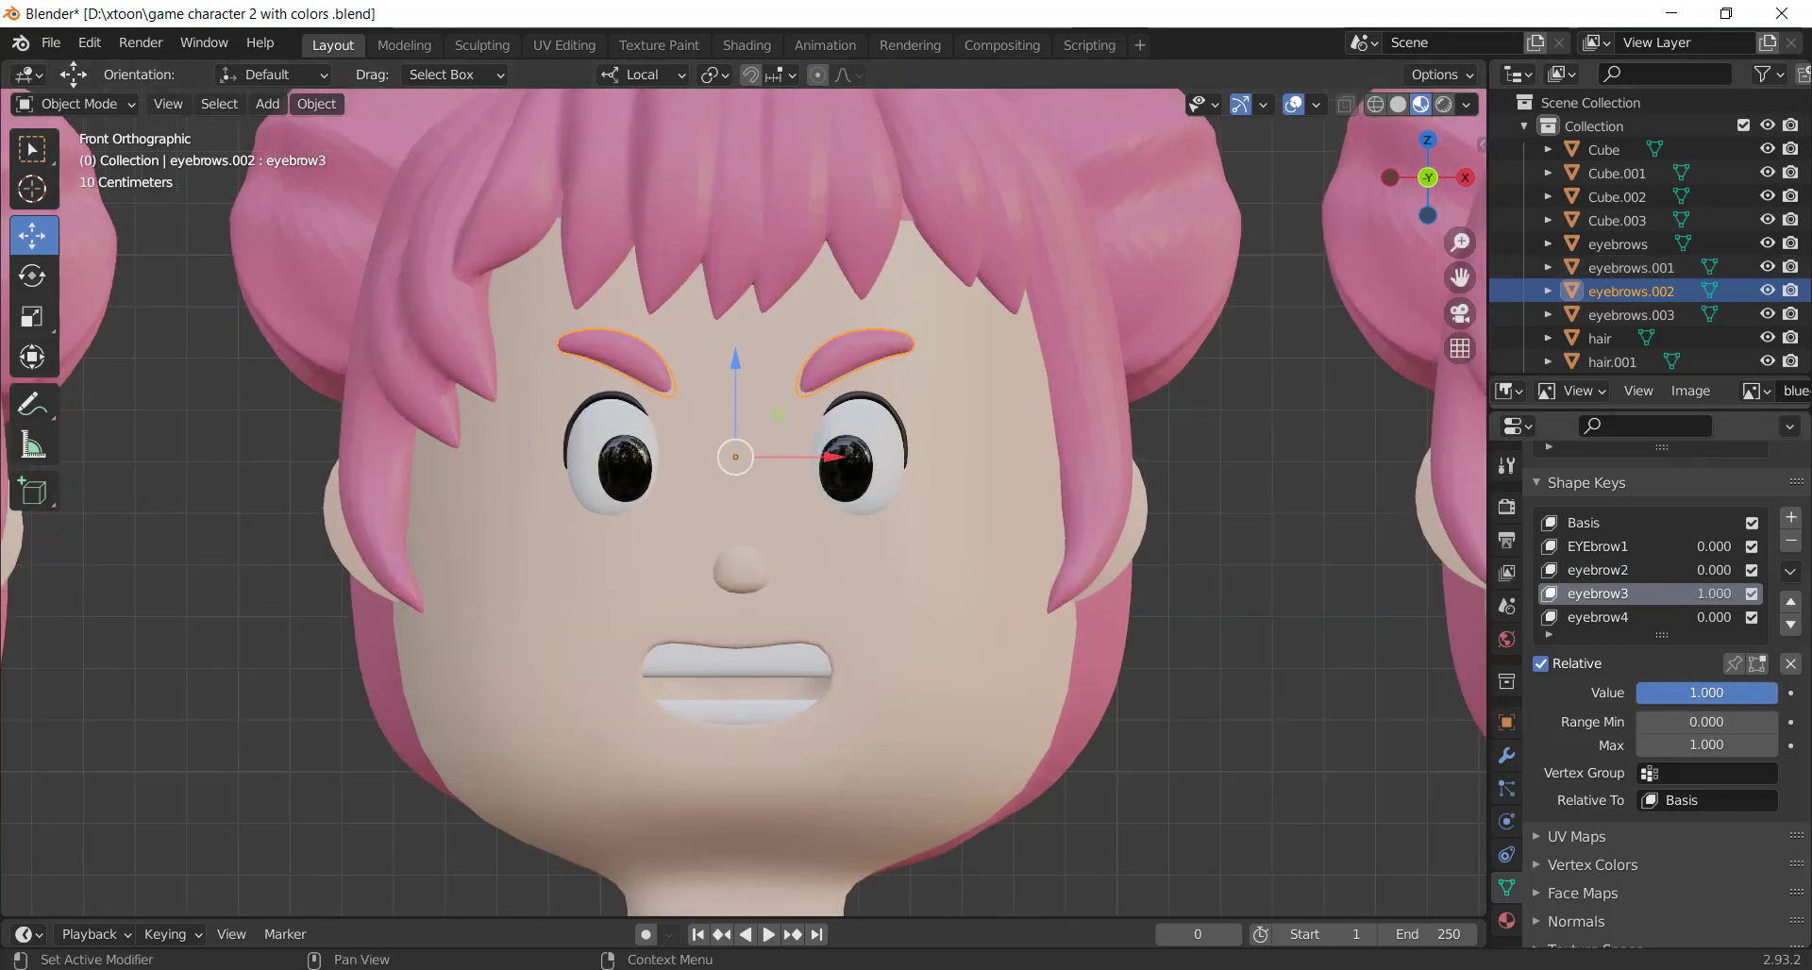
scroll(975, 451, "down", 1, "shift")
Set pupil2 to 1.0 to narrow the third head's pupils into slits
left_click(850, 439)
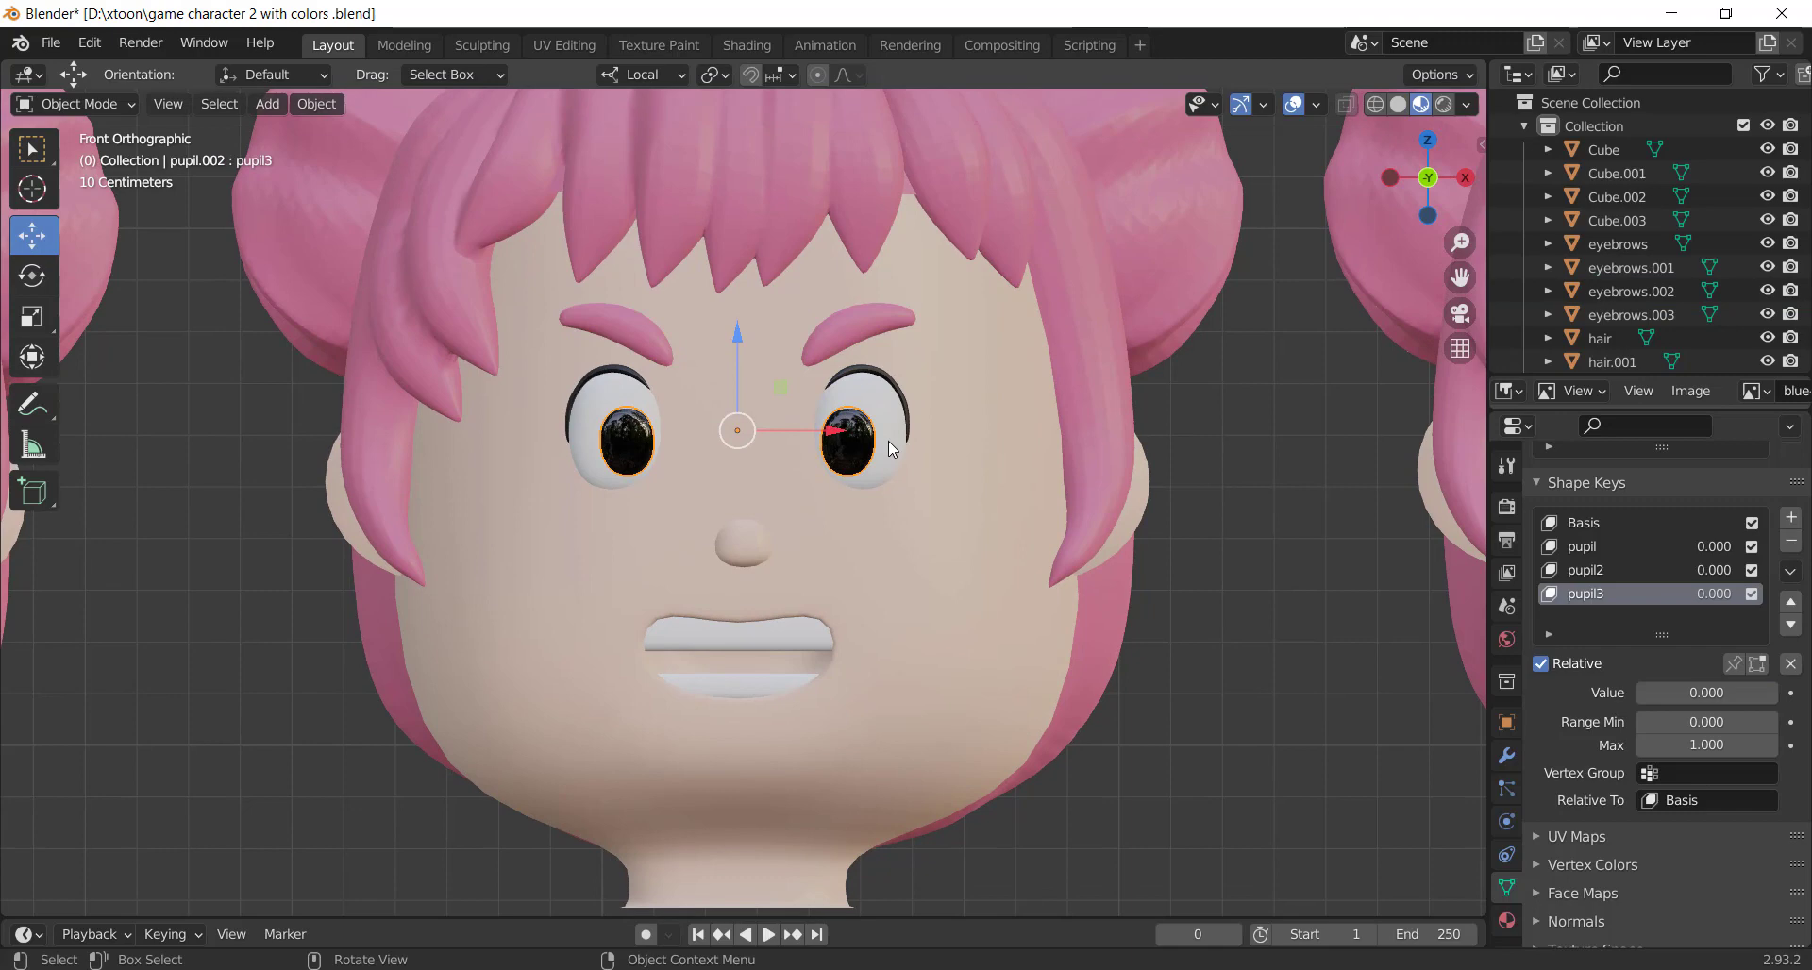
left_click(1587, 571)
left_click_drag(1673, 693, 1774, 693)
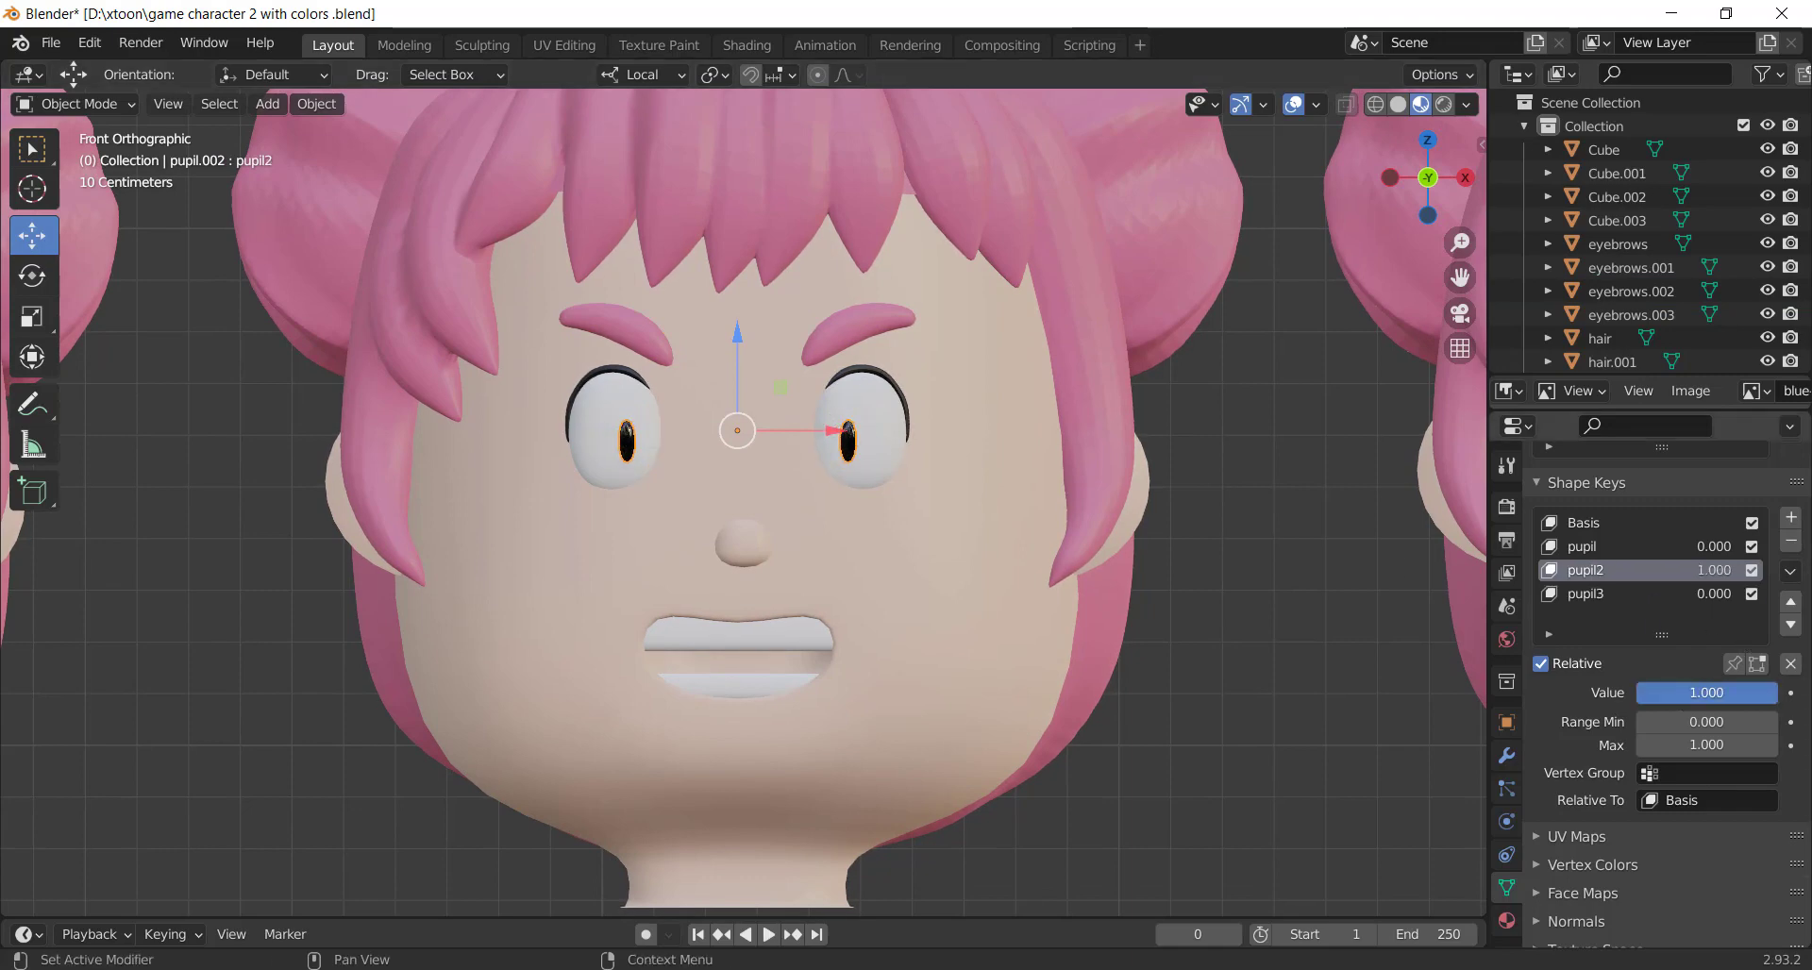
scroll(1119, 781, "down", 1, "shift")
scroll(1170, 740, "down", 5)
scroll(1176, 689, "down", 3)
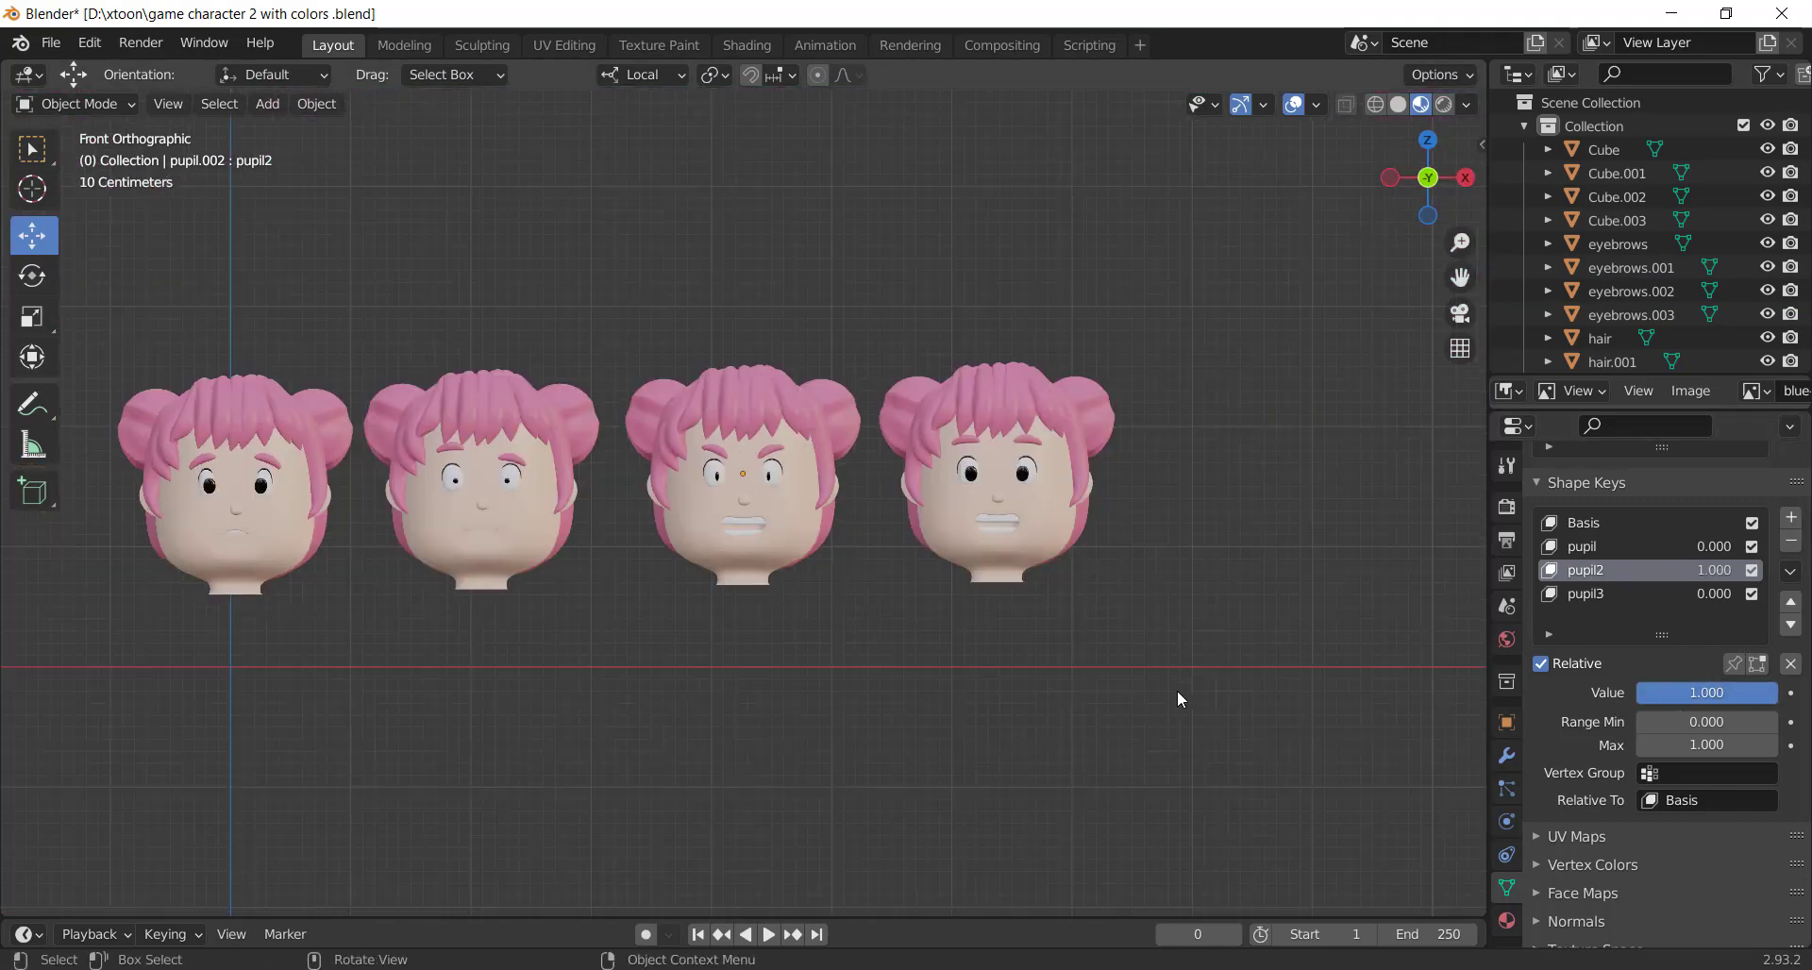
scroll(1227, 652, "up", 1)
scroll(1001, 510, "up", 3)
scroll(755, 531, "down", 2)
Box-select the rightmost head and duplicate it to the end of the row
key("b")
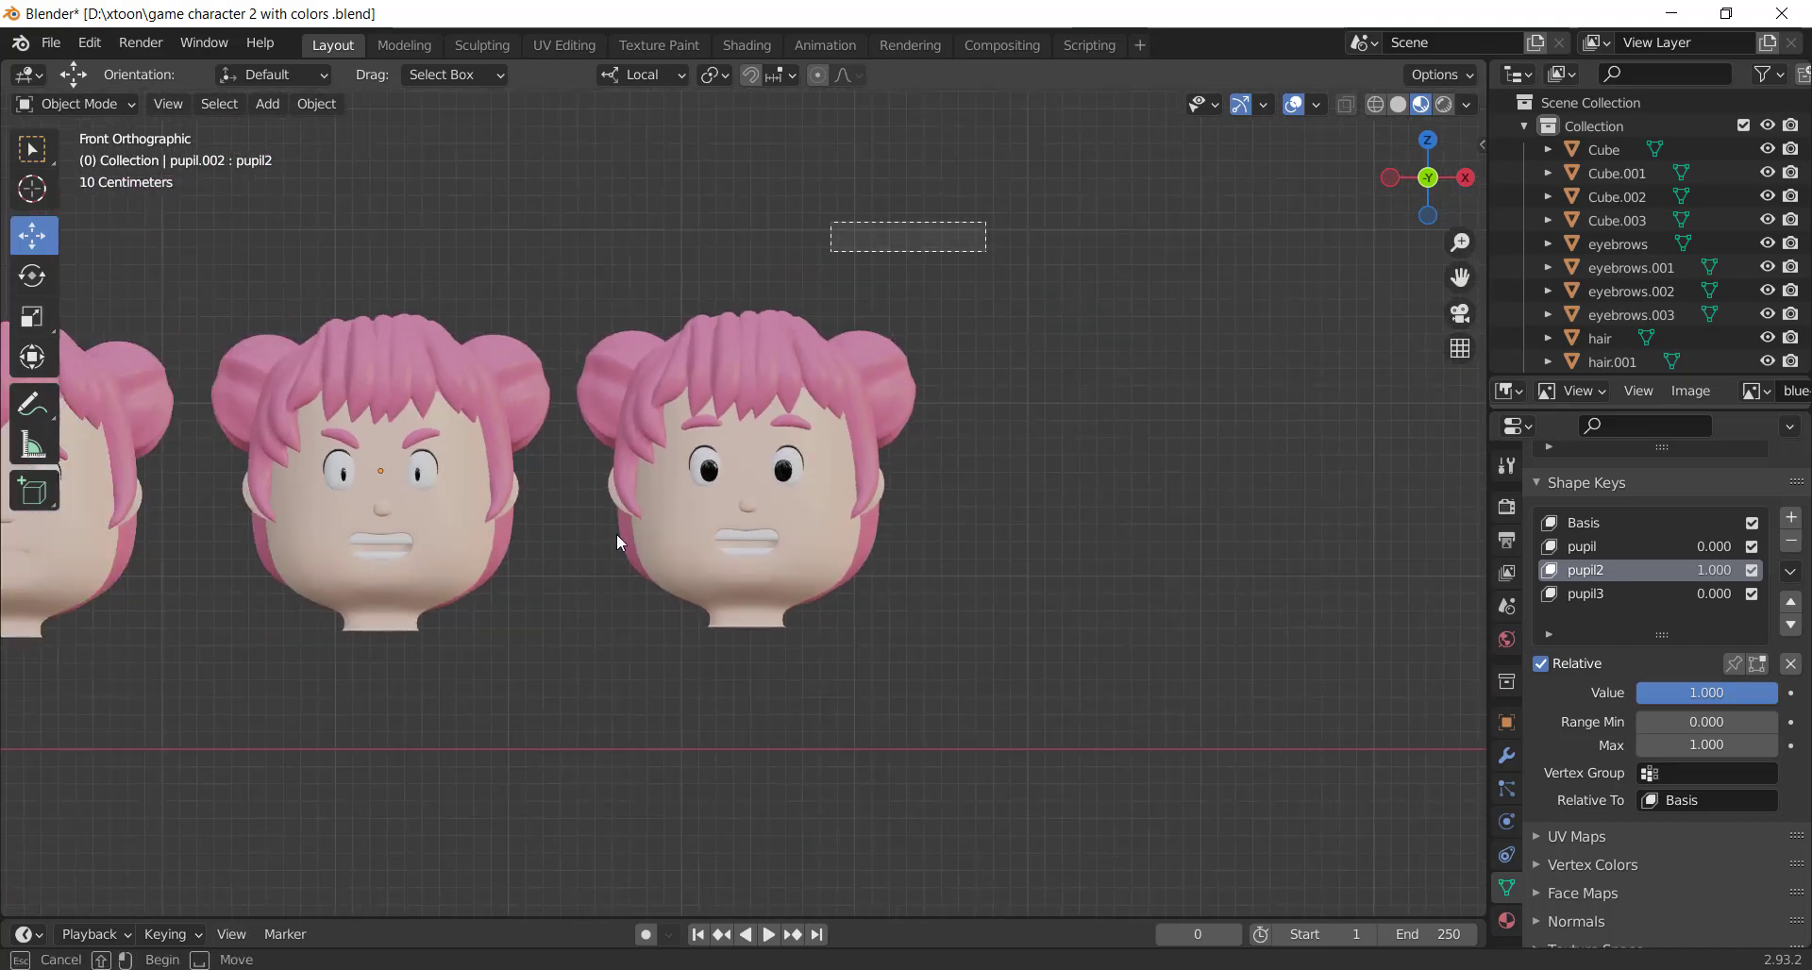
left_click_drag(986, 222, 594, 713)
key("shift+d")
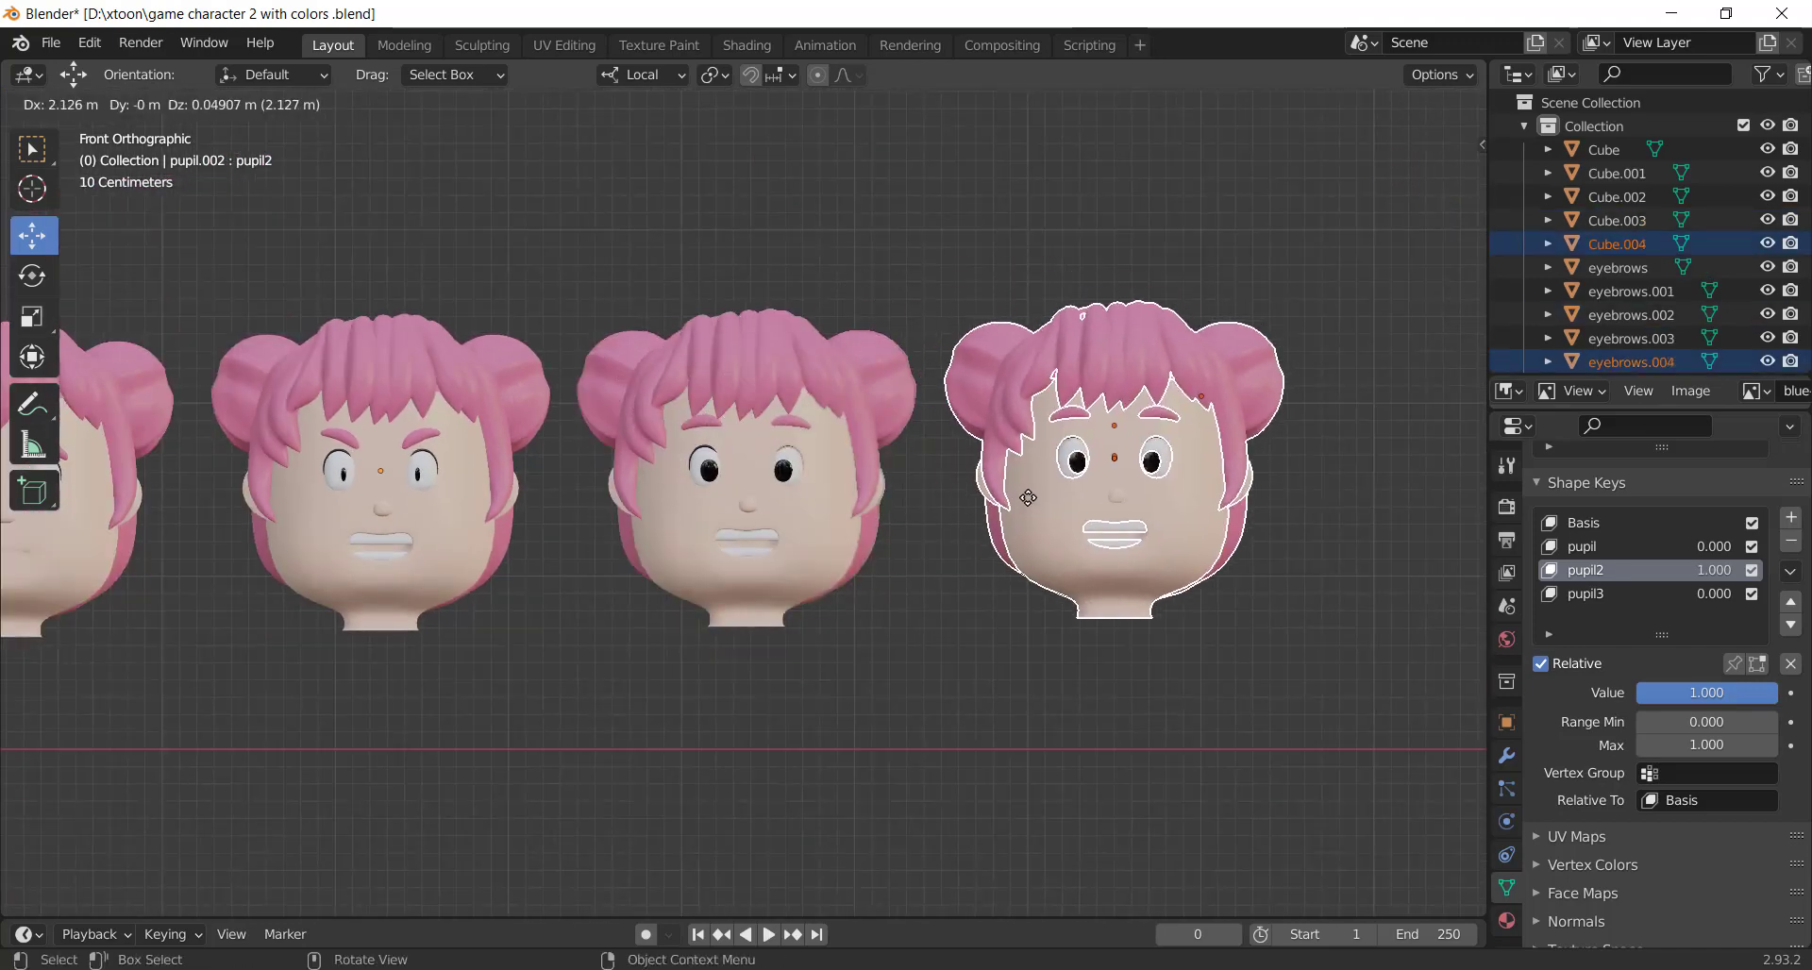
left_click(1028, 498)
Arch the fourth head's eyebrows fully with the eyebrow4 shape key
scroll(727, 530, "up", 6)
left_click(889, 263)
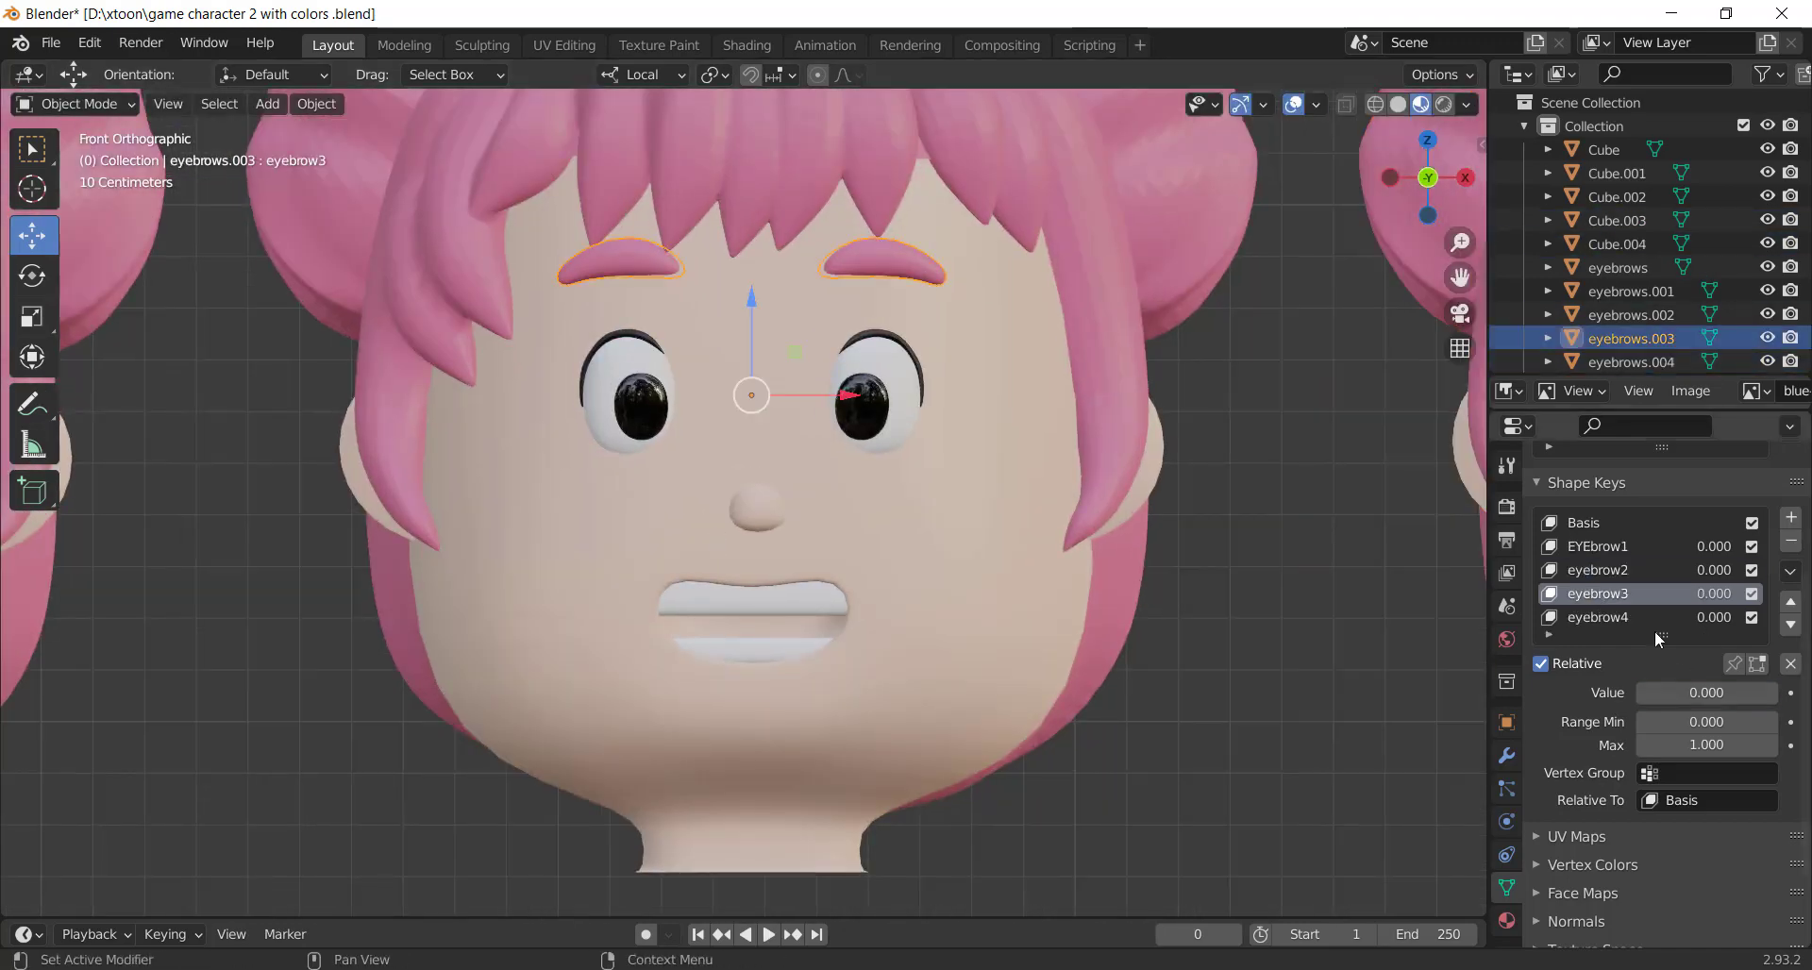
scroll(1702, 698, "down", 2)
left_click_drag(1649, 617, 1774, 617)
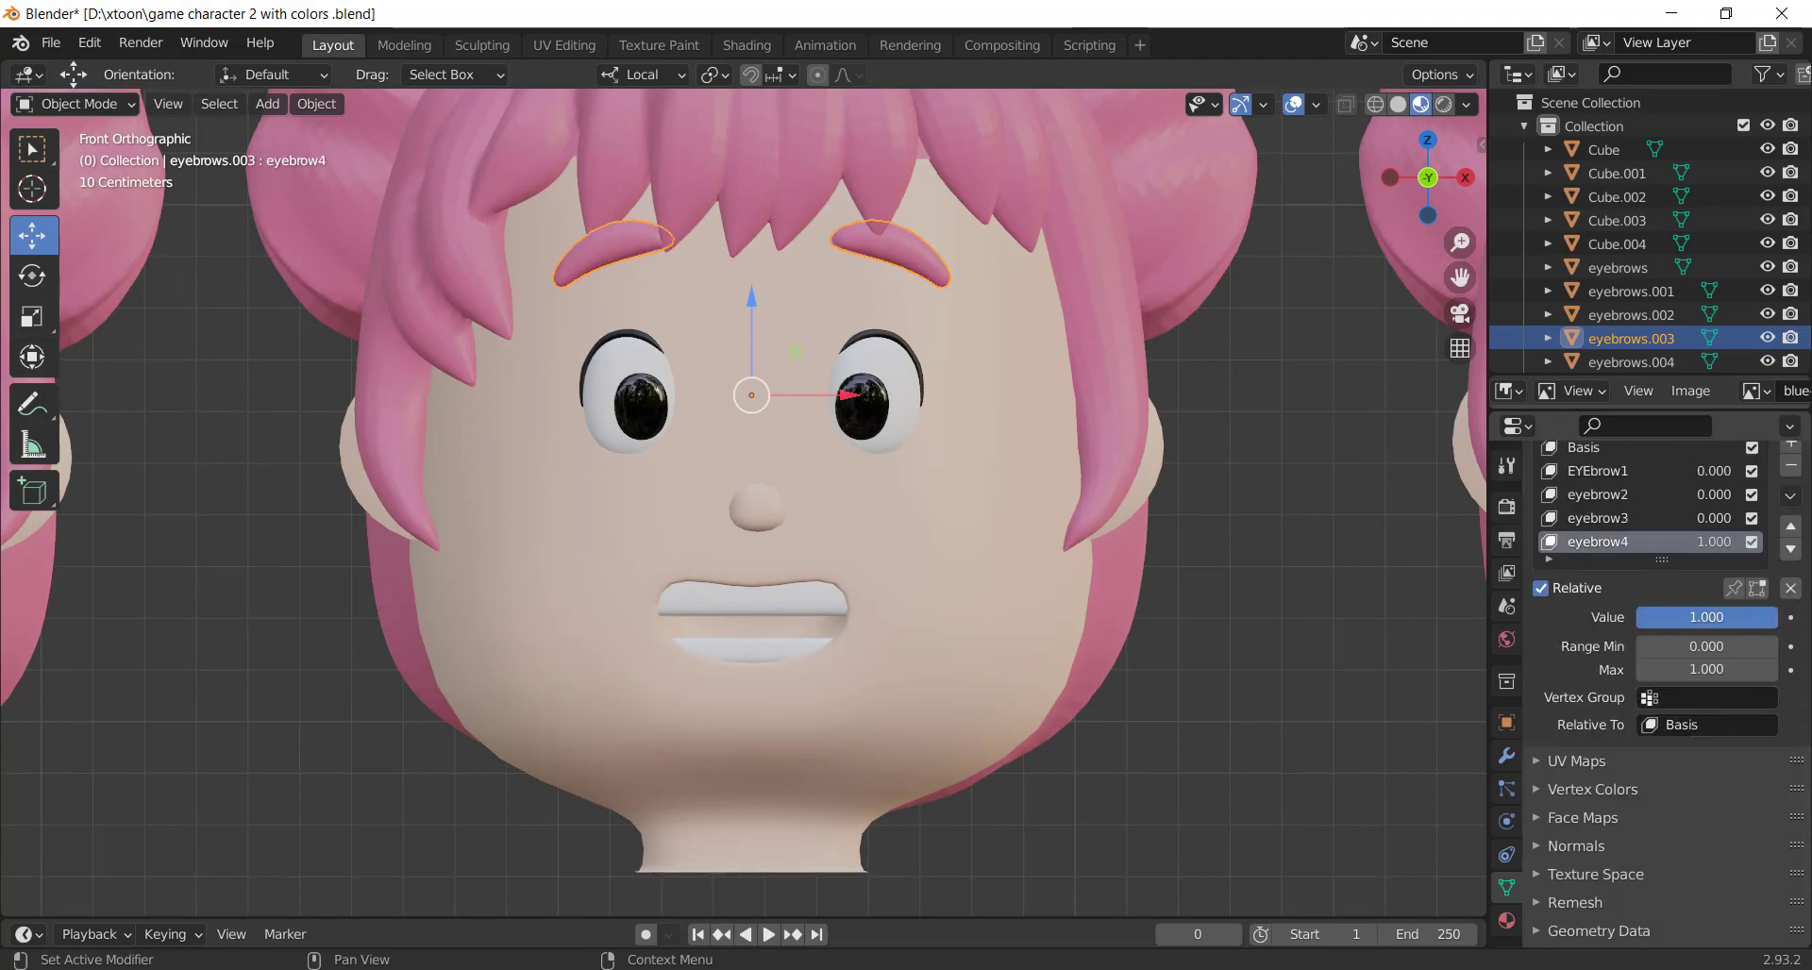
Set the fourth head's pupil3 shape key to 1.0 so the eyes look up
left_click(876, 366)
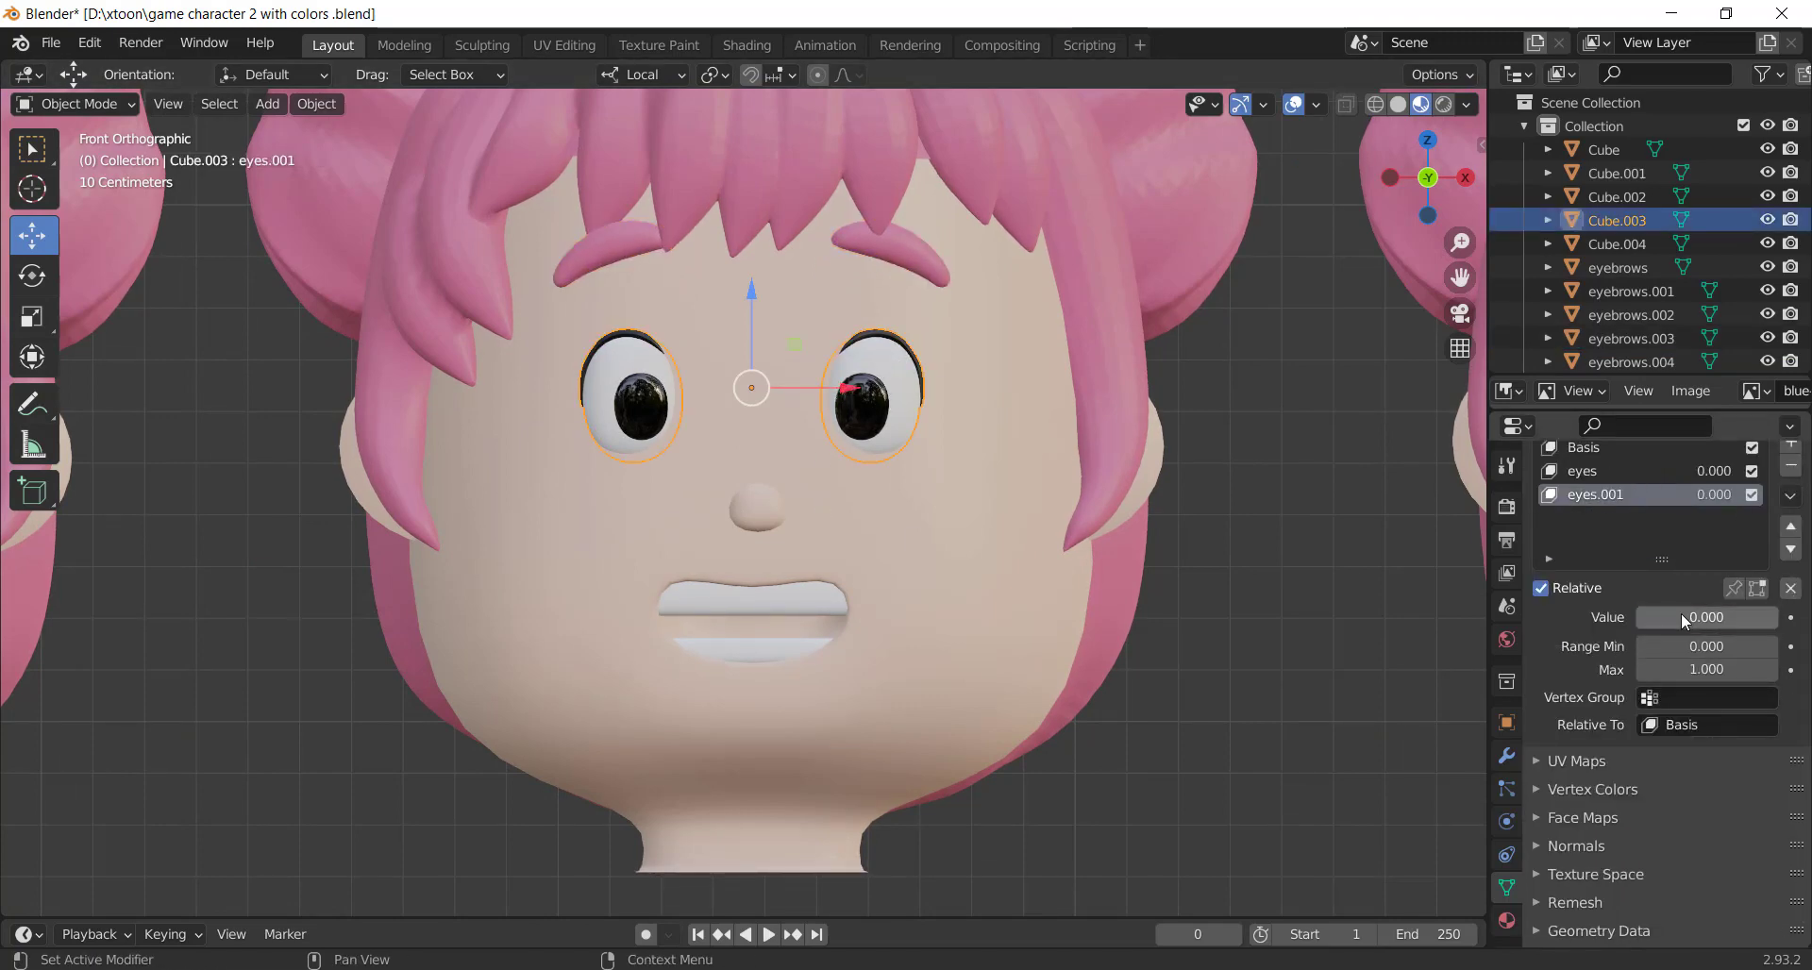
left_click(861, 415)
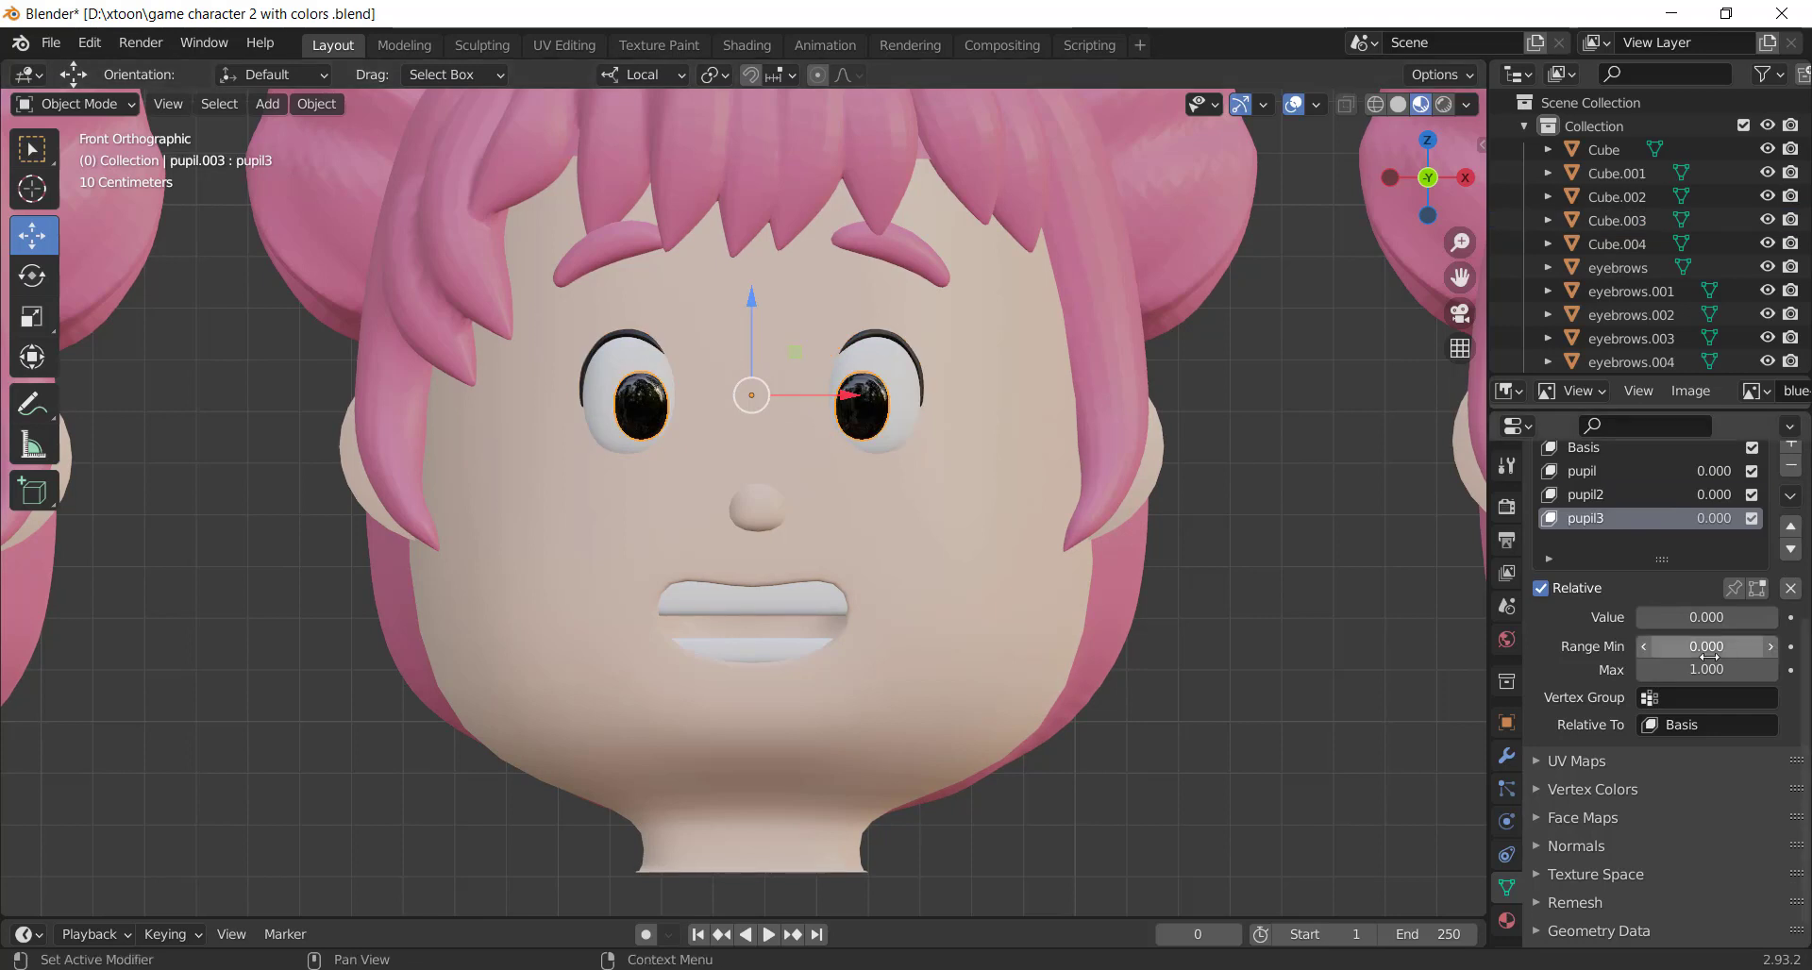
left_click_drag(1700, 518, 1756, 518)
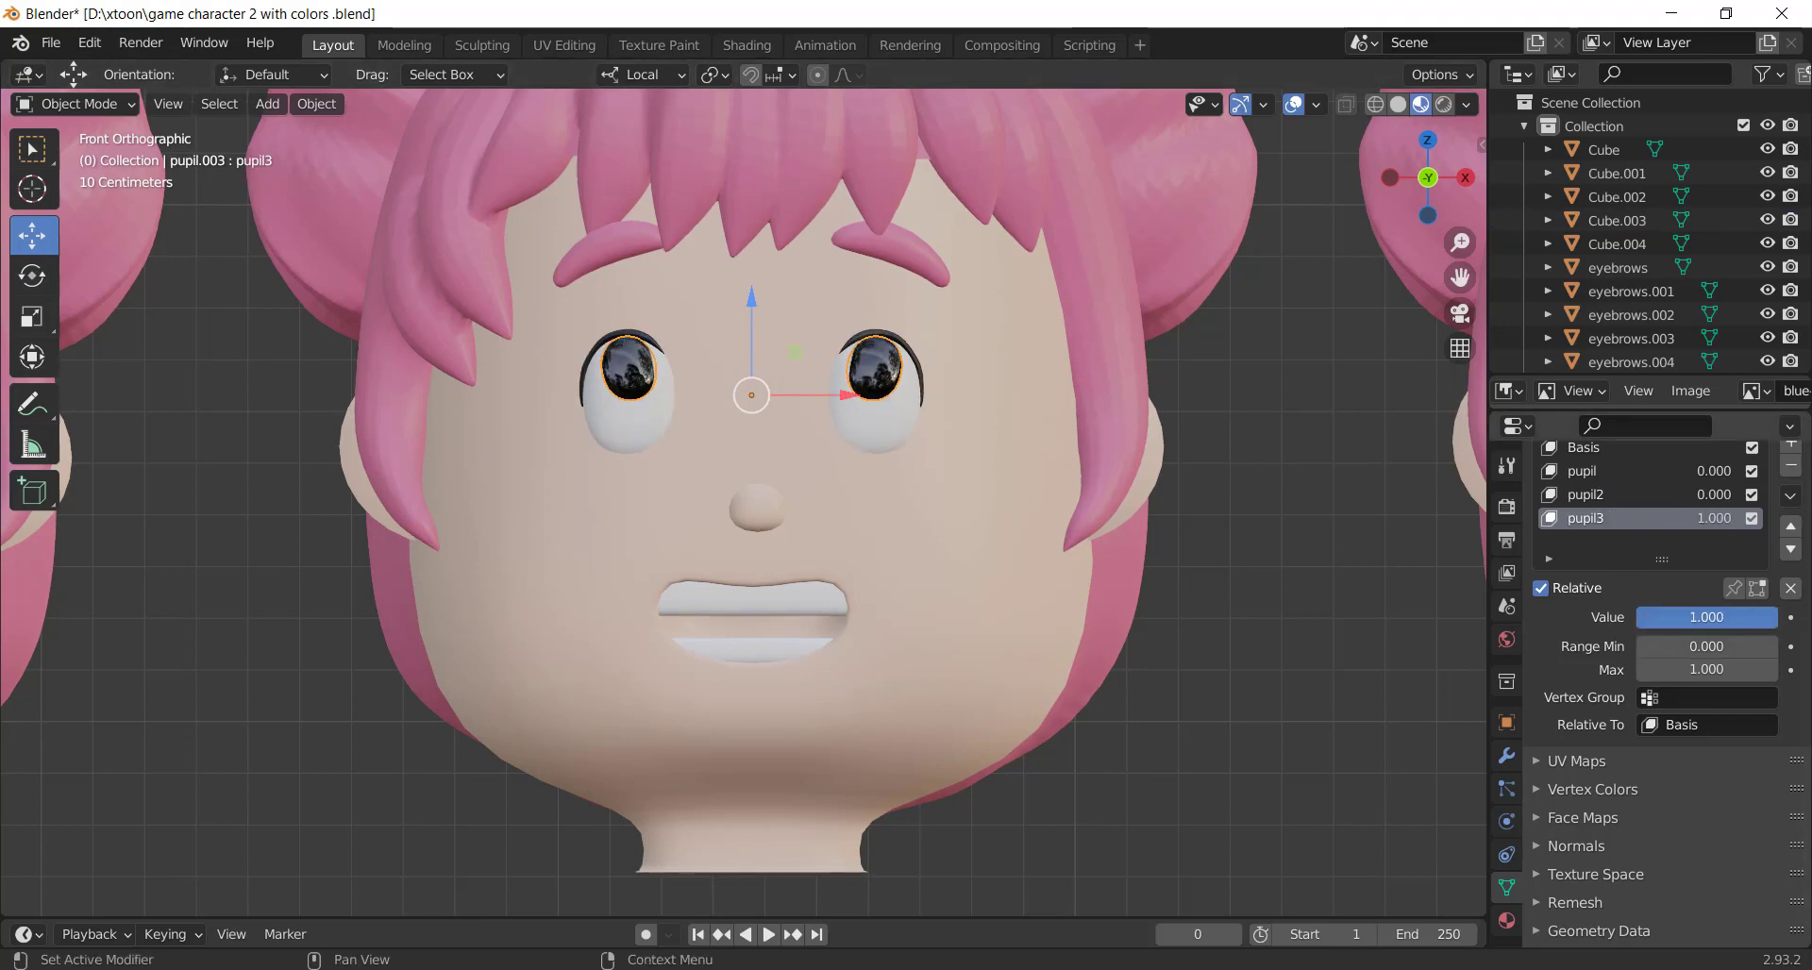
Try the fourth head's mouth shape keys and set the 'mouth' key to 1.0
left_click(1022, 681)
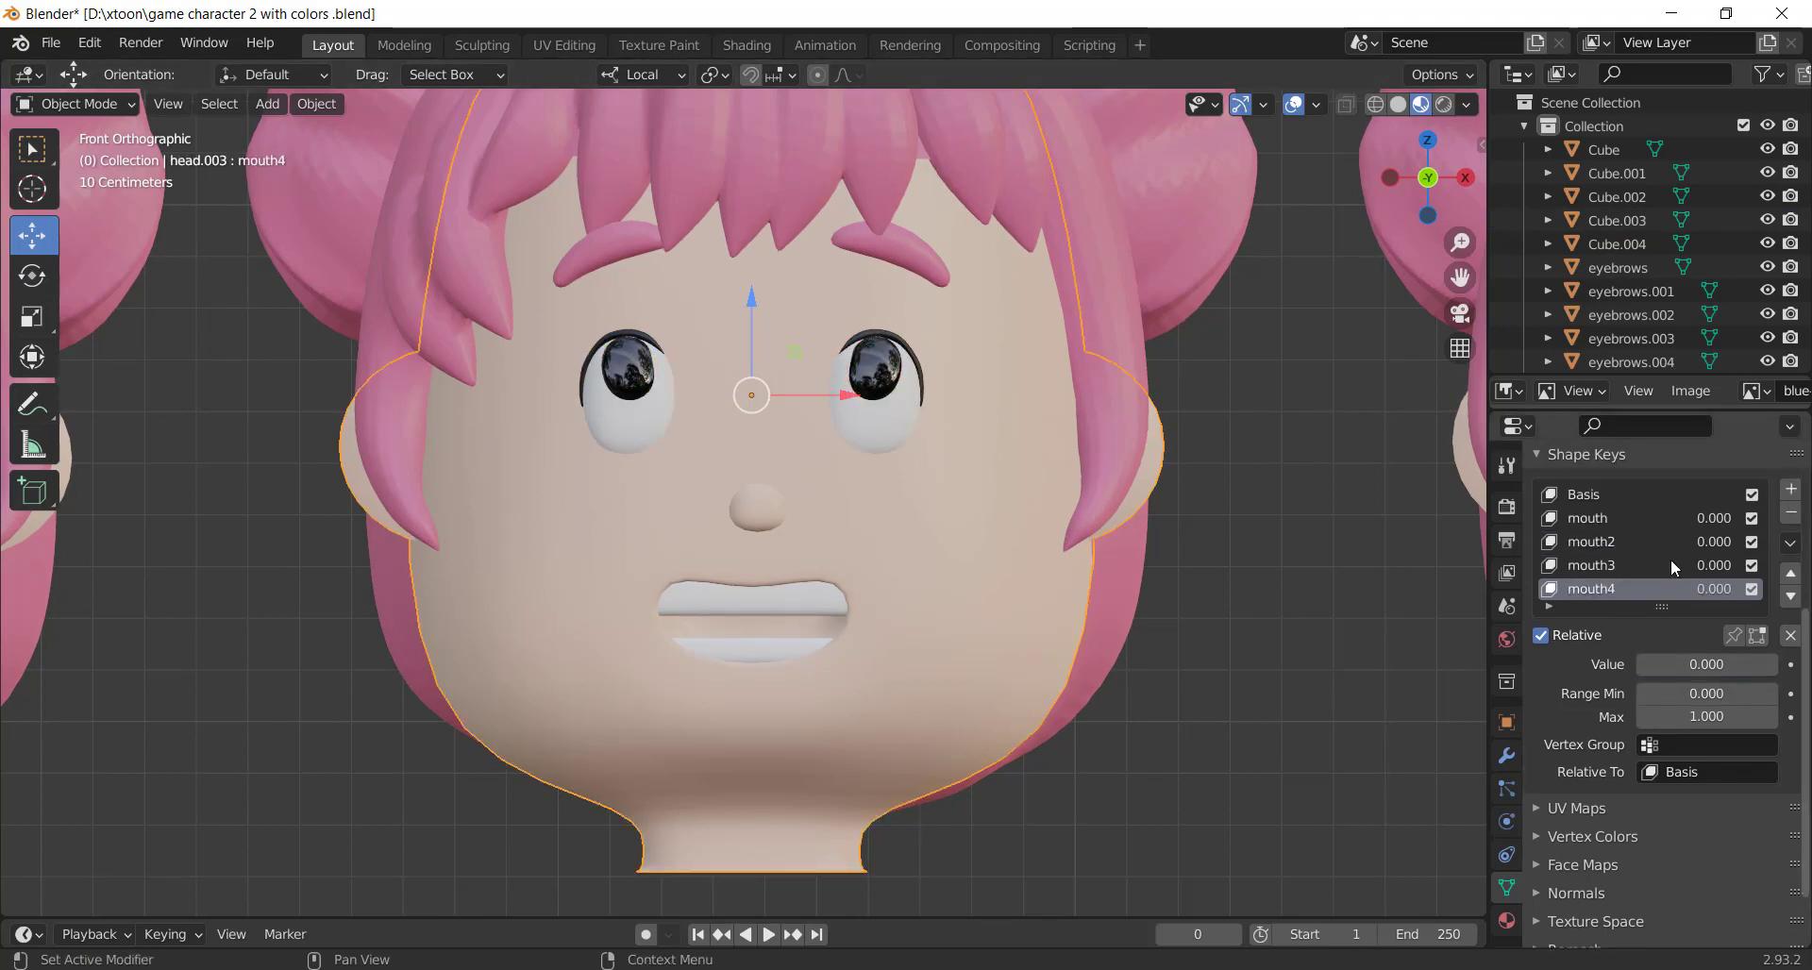
left_click(1591, 565)
left_click_drag(1662, 664, 1775, 664)
left_click(1591, 542)
left_click(1591, 519)
scroll(1054, 688, "down", 4)
scroll(1062, 661, "down", 2)
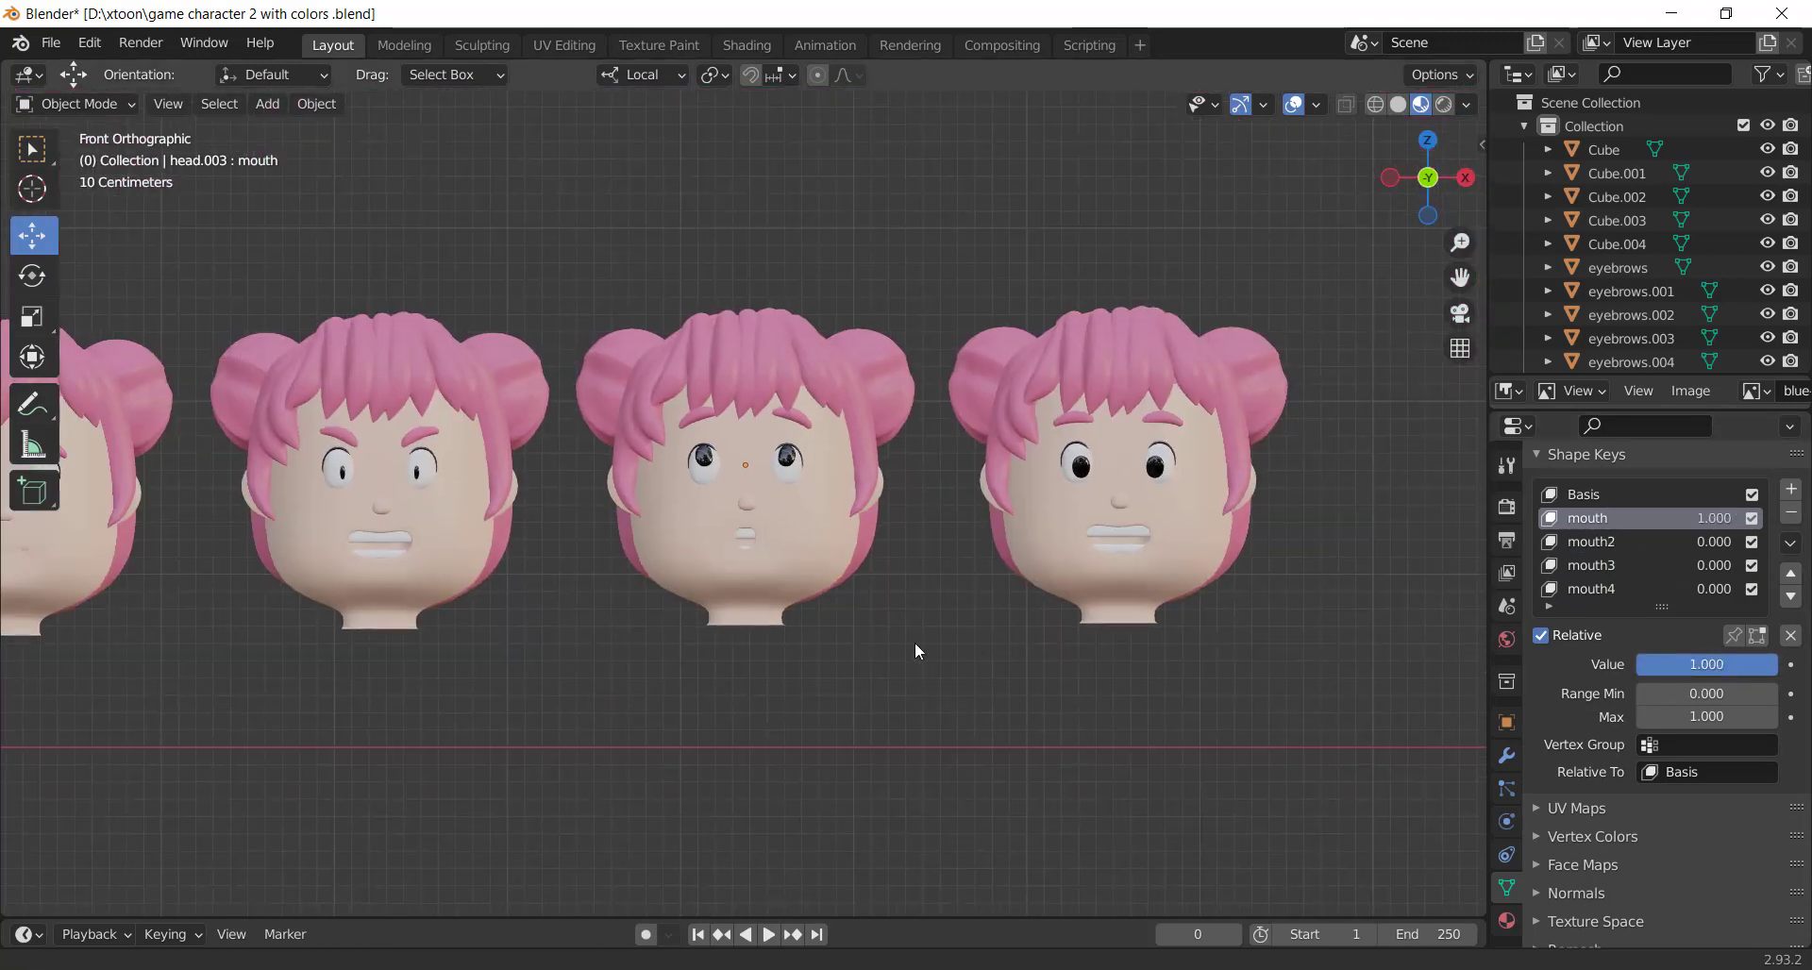
middle_click_drag(915, 642, 802, 650, "shift")
scroll(711, 580, "up", 3)
Box-select the middle head and duplicate it to the right
key("b")
left_click_drag(581, 224, 903, 559)
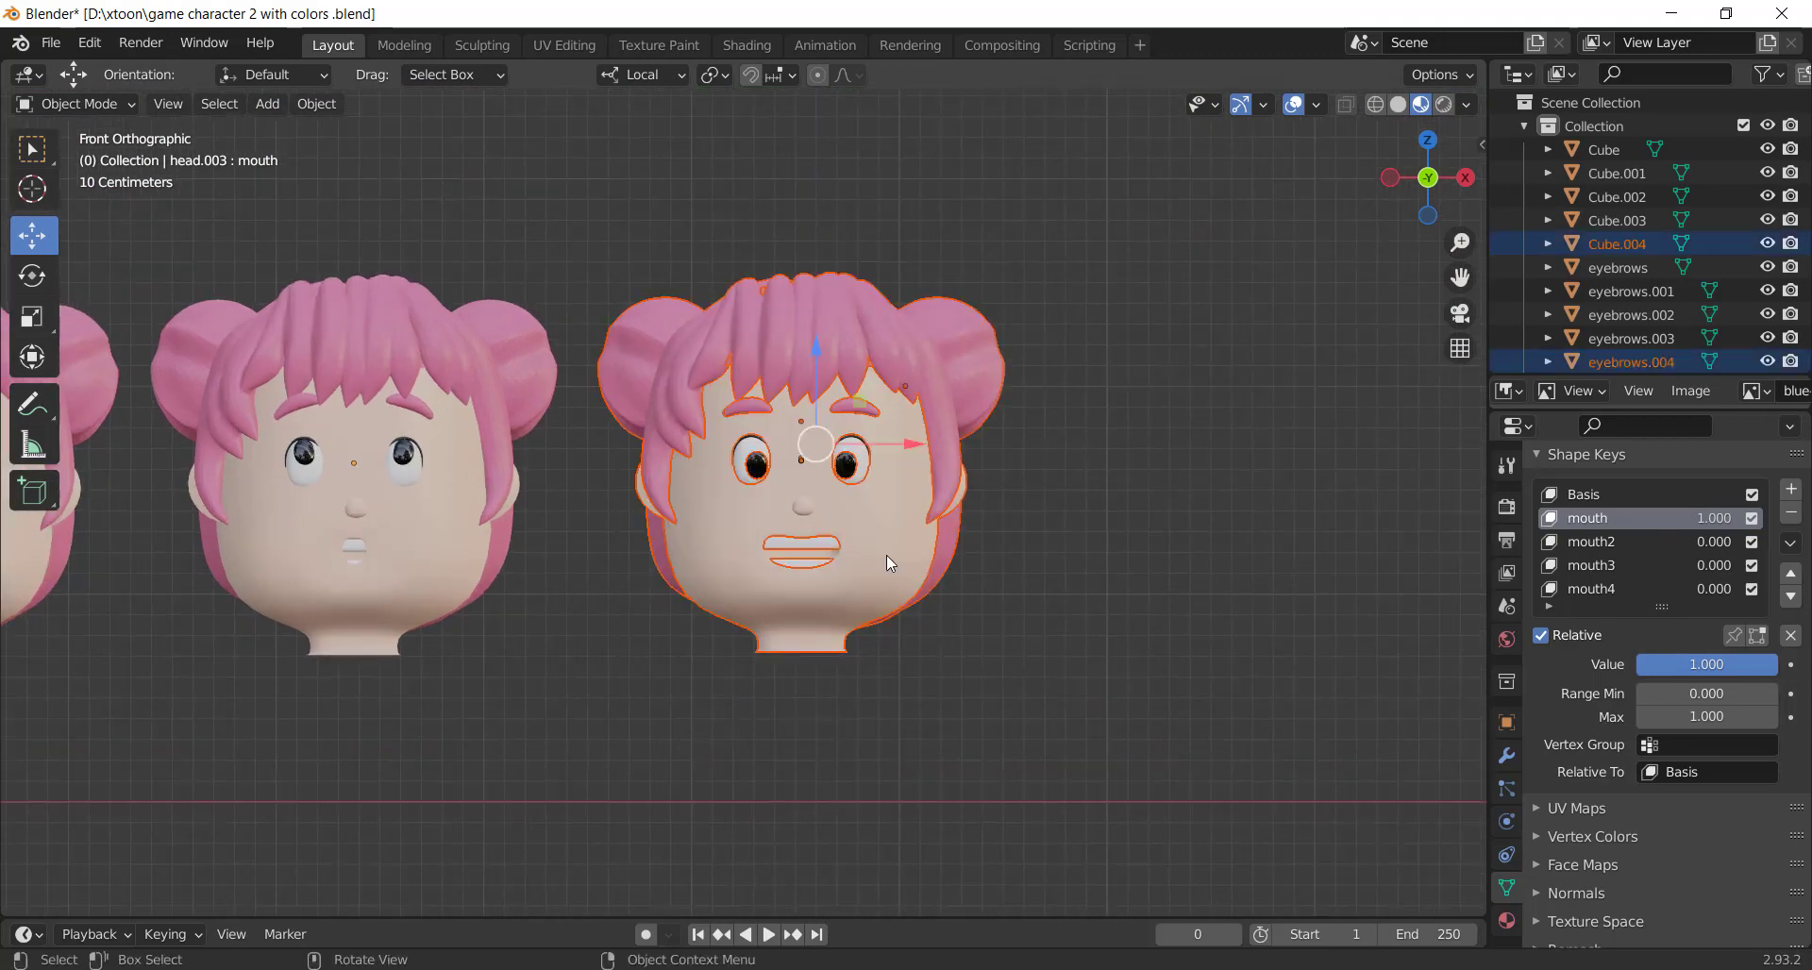
key("shift+d")
left_click(1301, 526)
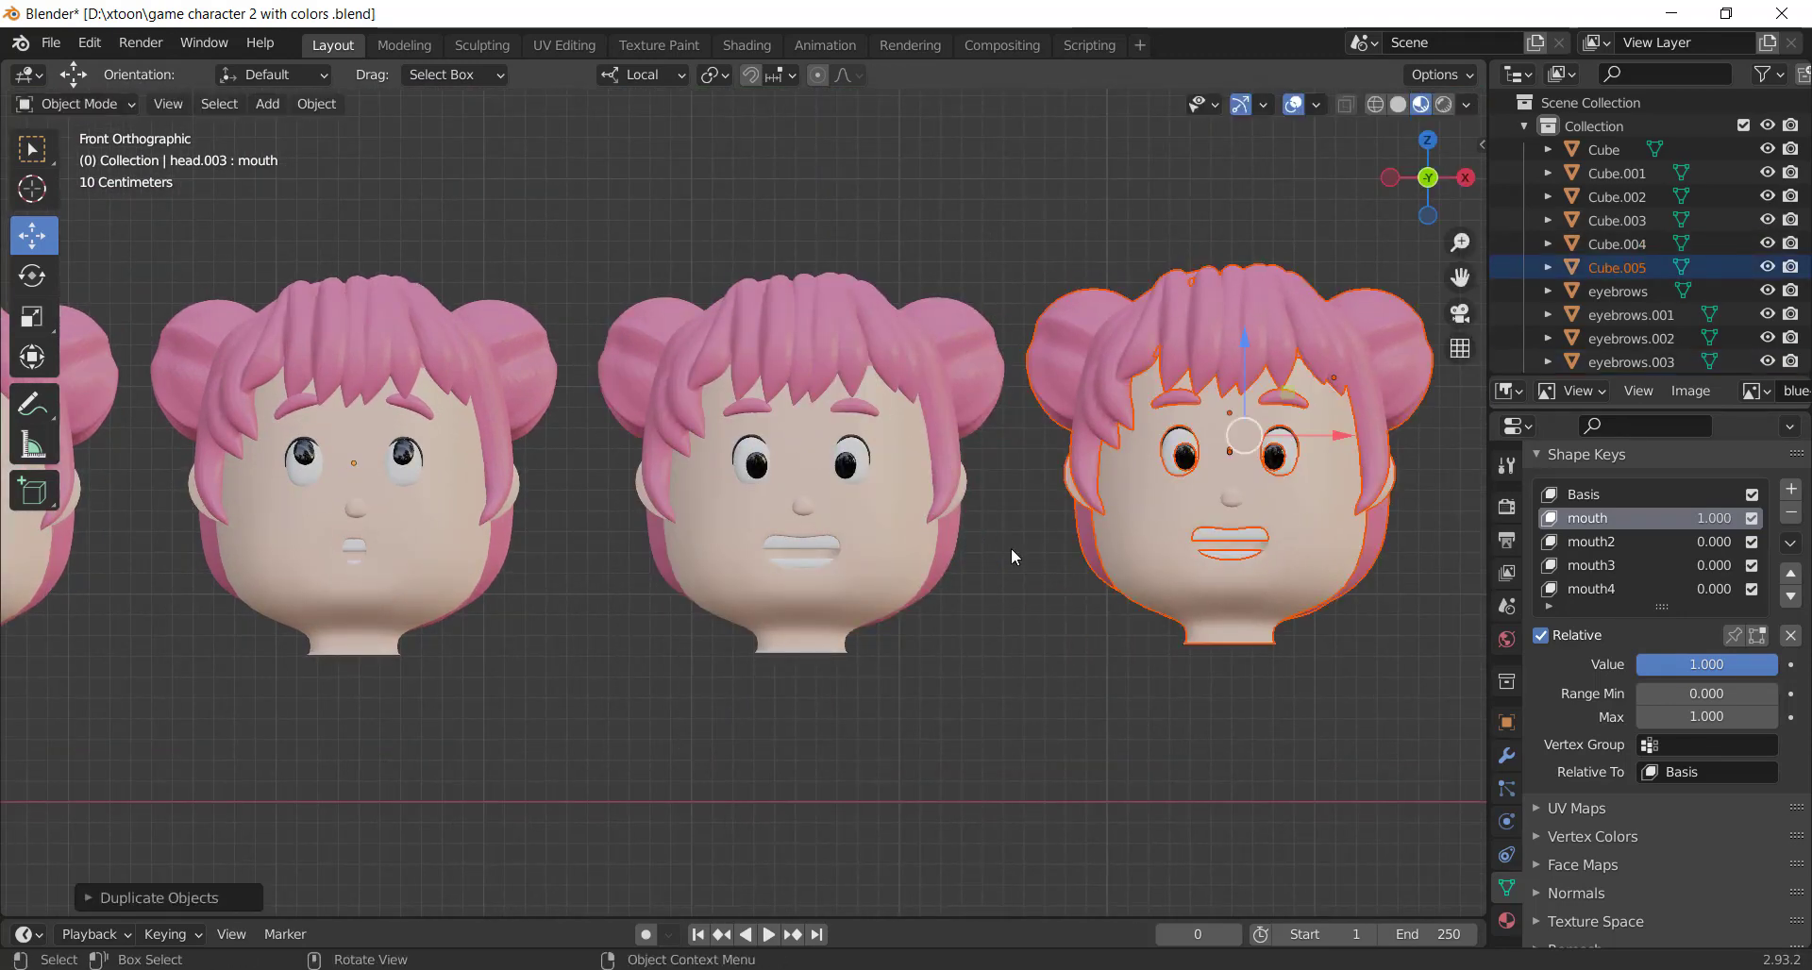
Apply eyebrow4 to the new copy's eyebrows, then tone it down to about half
scroll(1011, 547, "up", 3)
scroll(1016, 391, "up", 2)
left_click(1056, 306)
scroll(1318, 551, "up", 1)
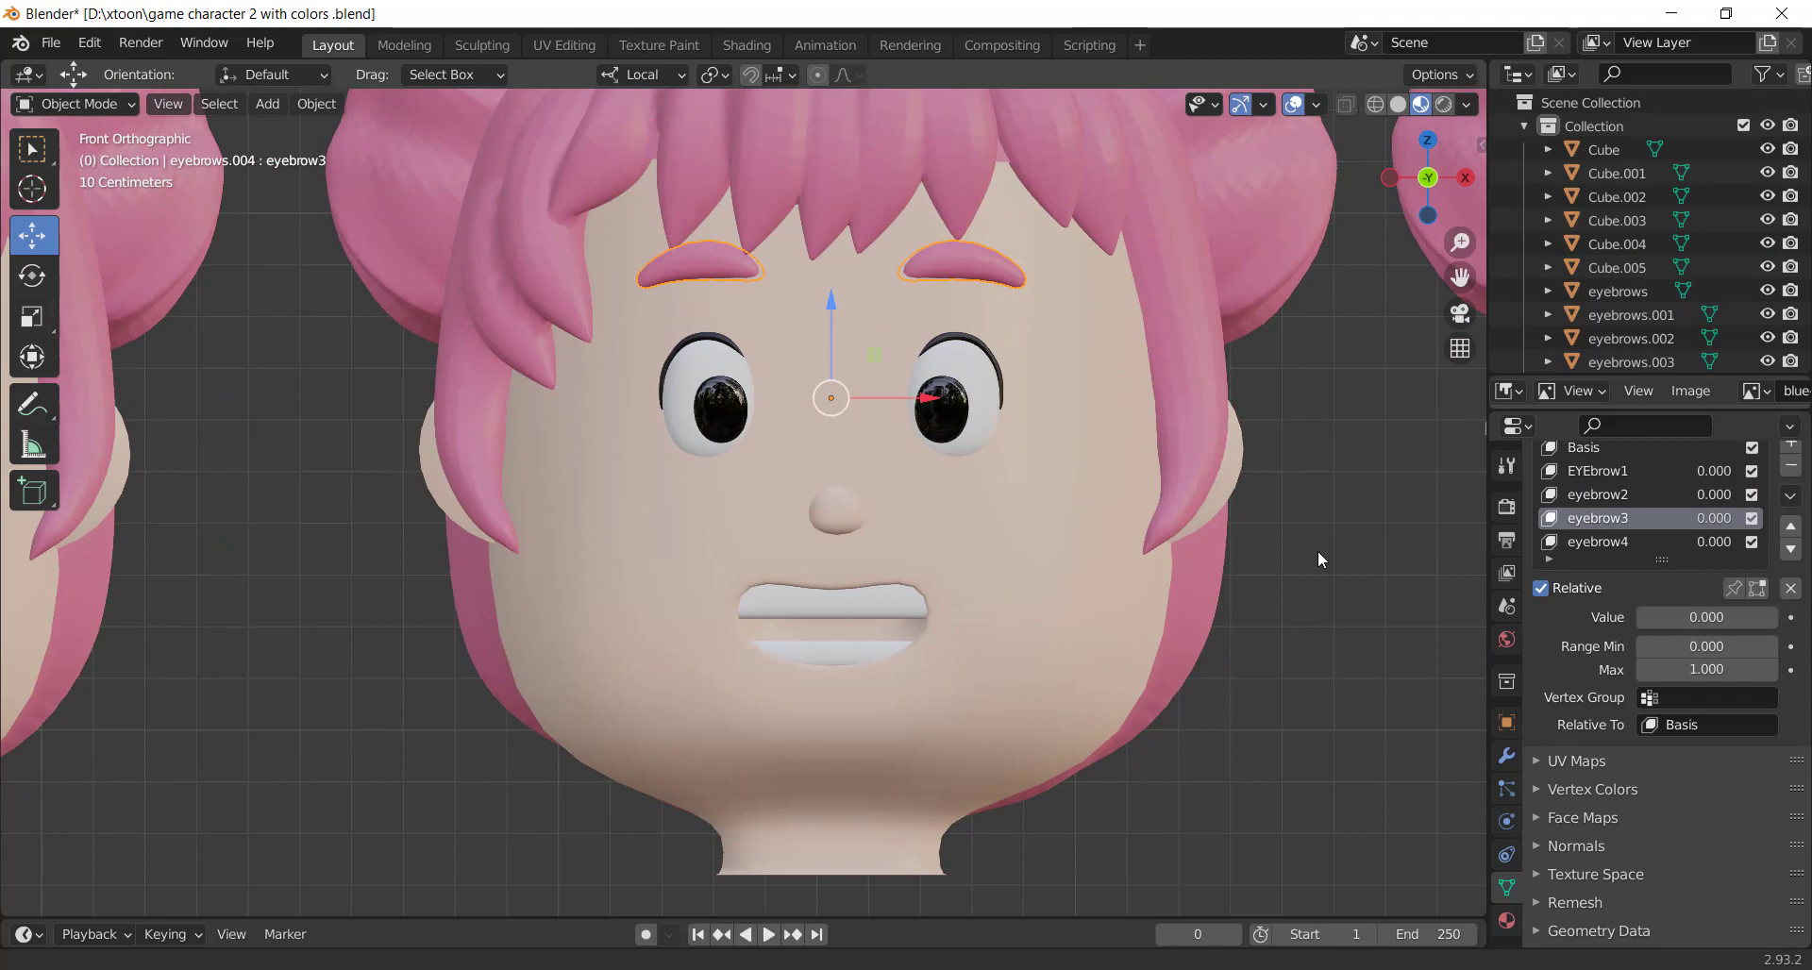
left_click(1605, 542)
left_click_drag(1669, 617, 1756, 618)
scroll(1068, 614, "down", 1)
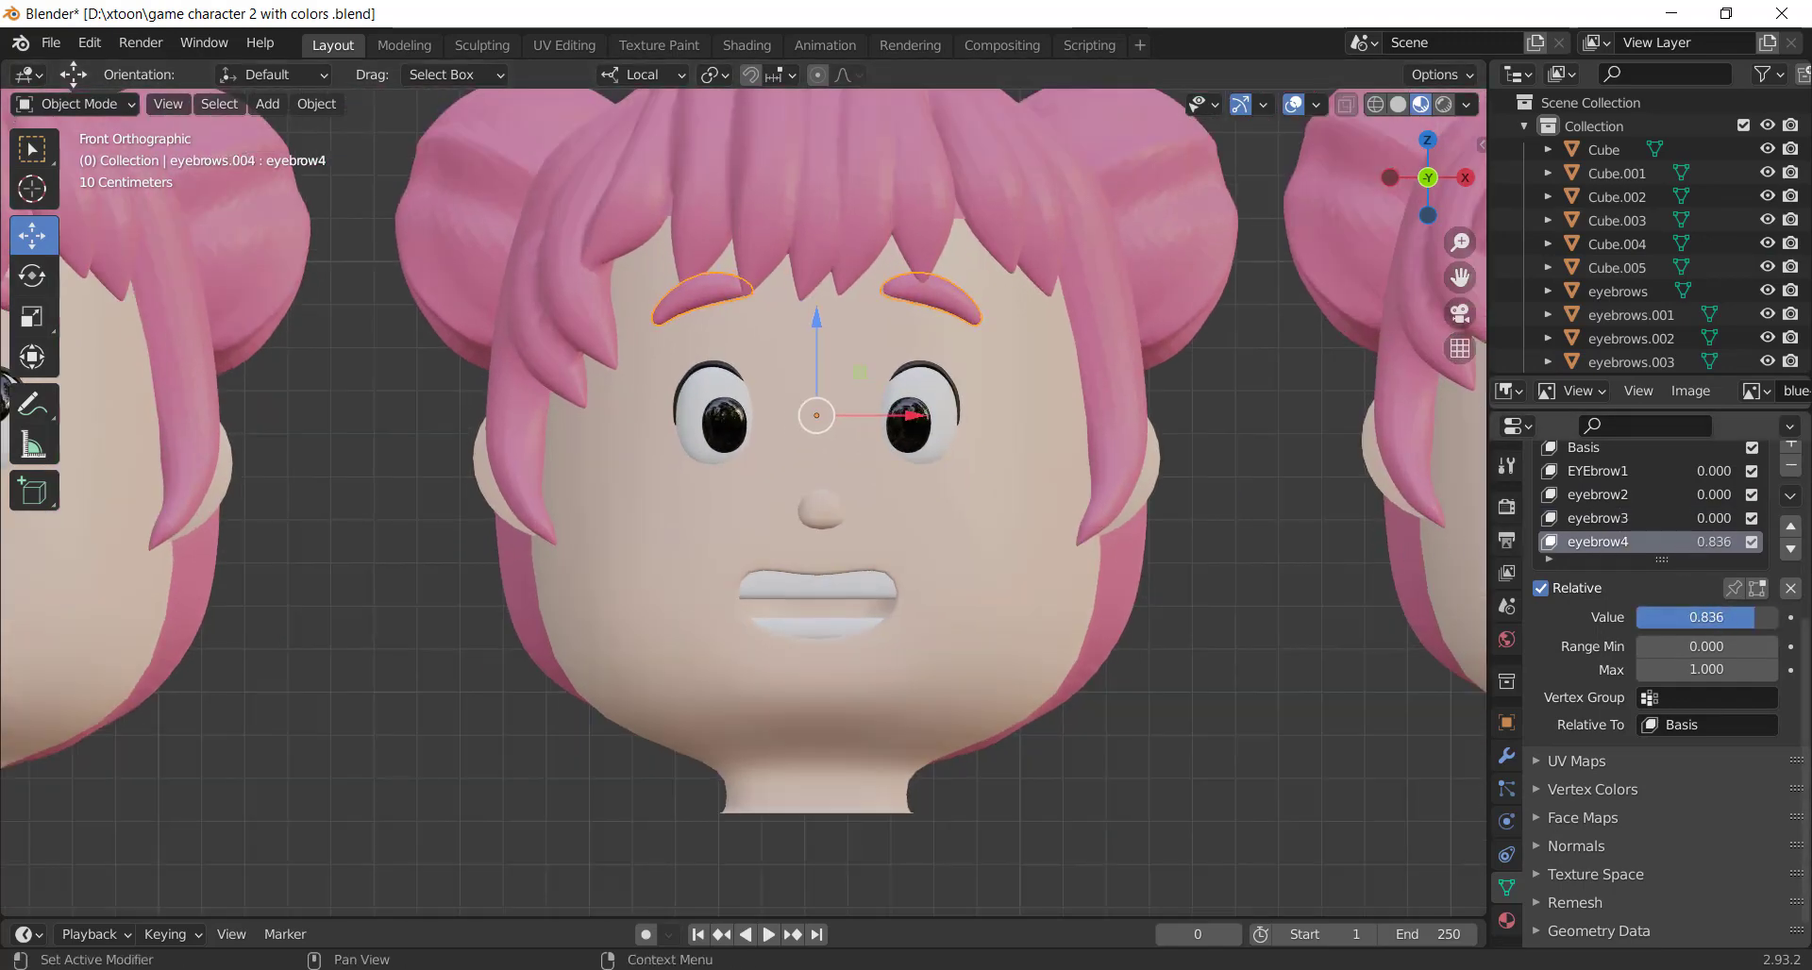
left_click_drag(1715, 542, 1668, 542)
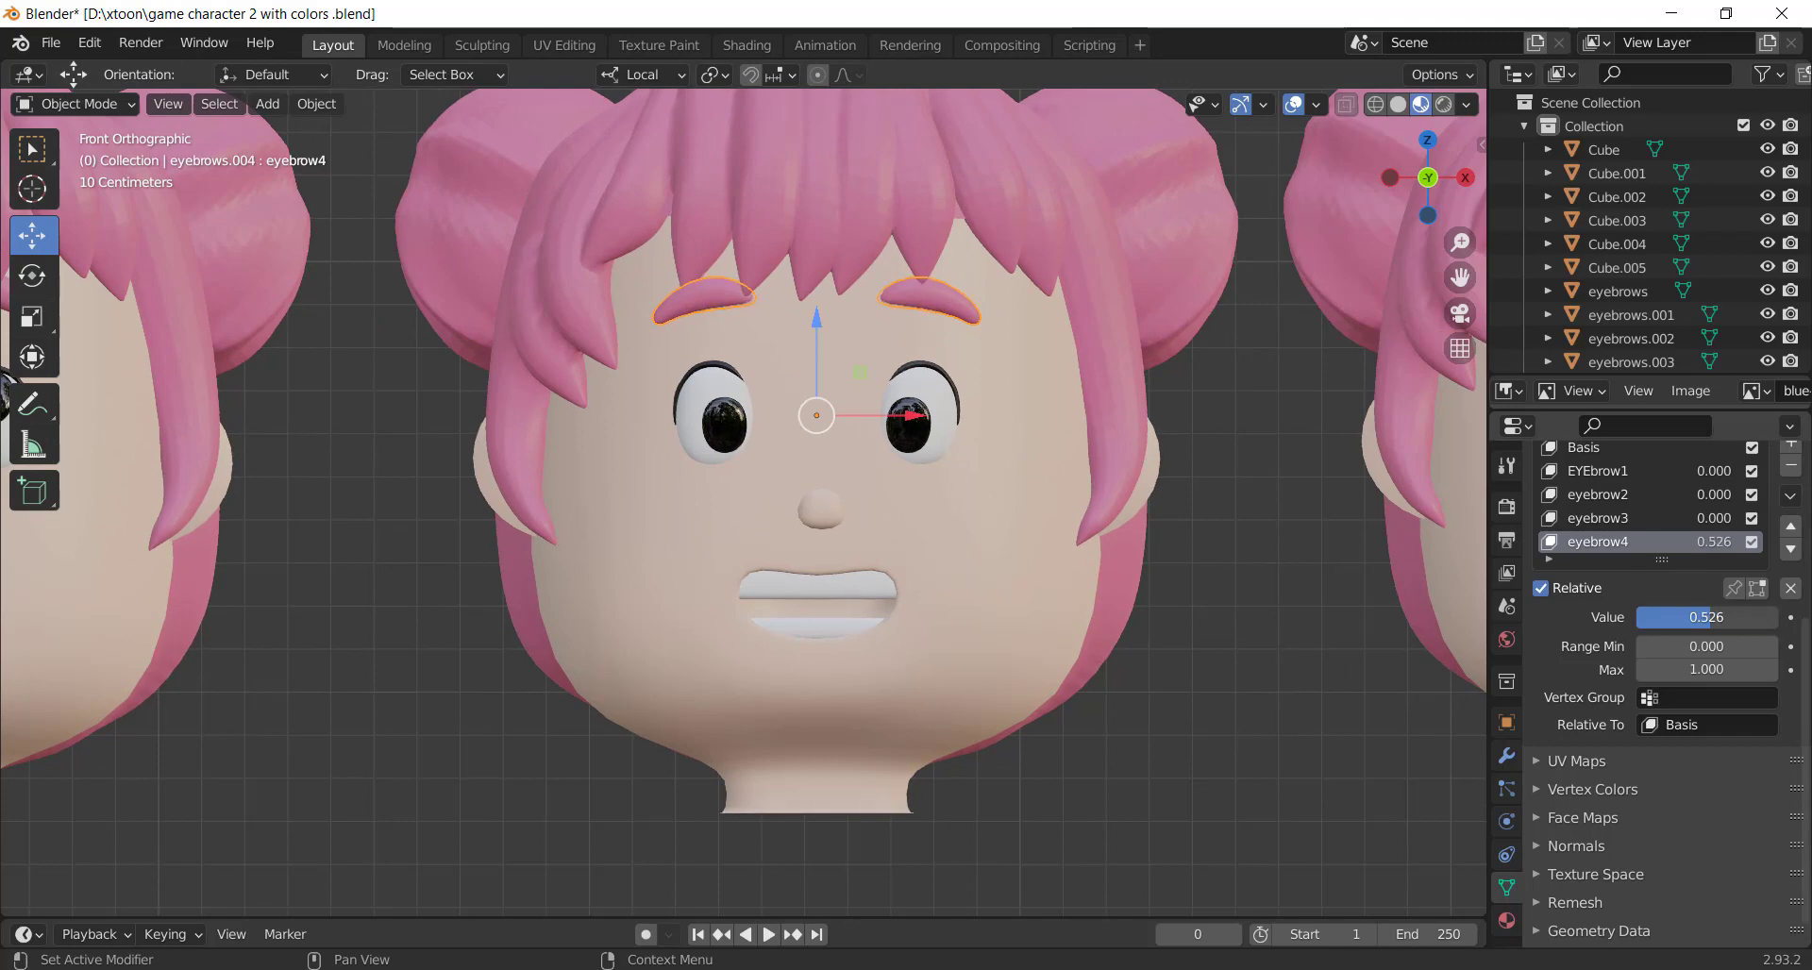
Reshape the new head's pupils with pupil3 and pupil2, then use the pupil key at 0.789
left_click(914, 436)
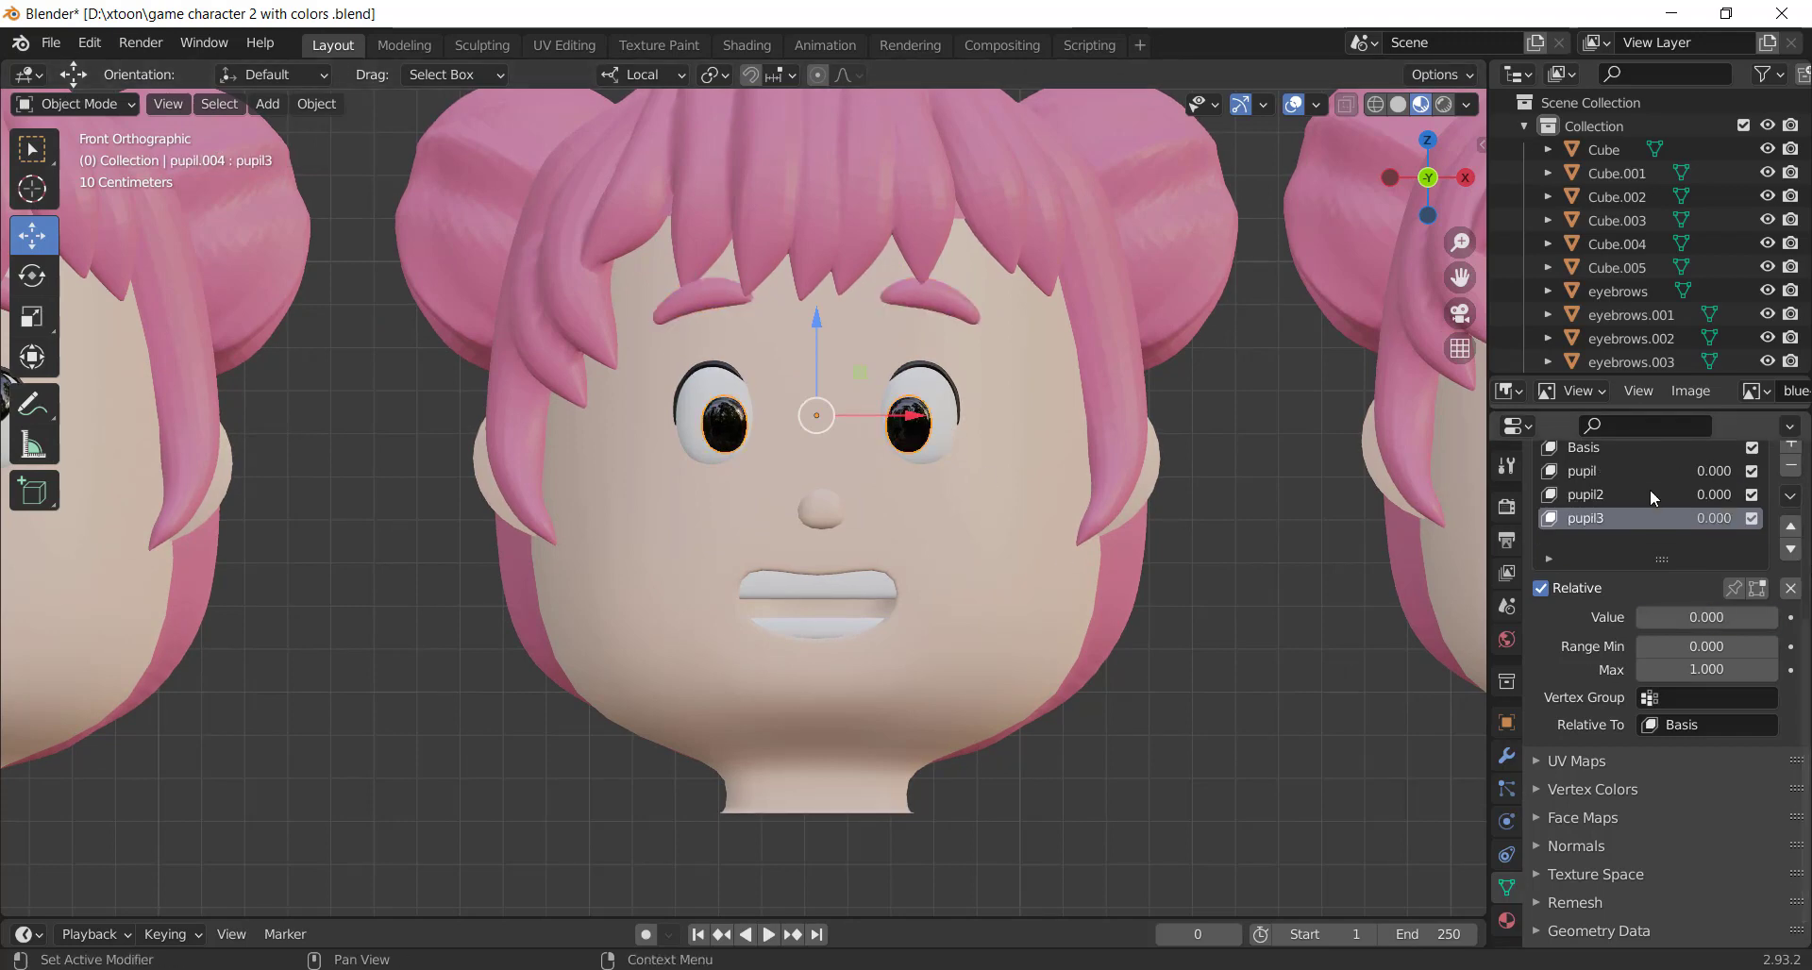
left_click_drag(1671, 618, 1745, 617)
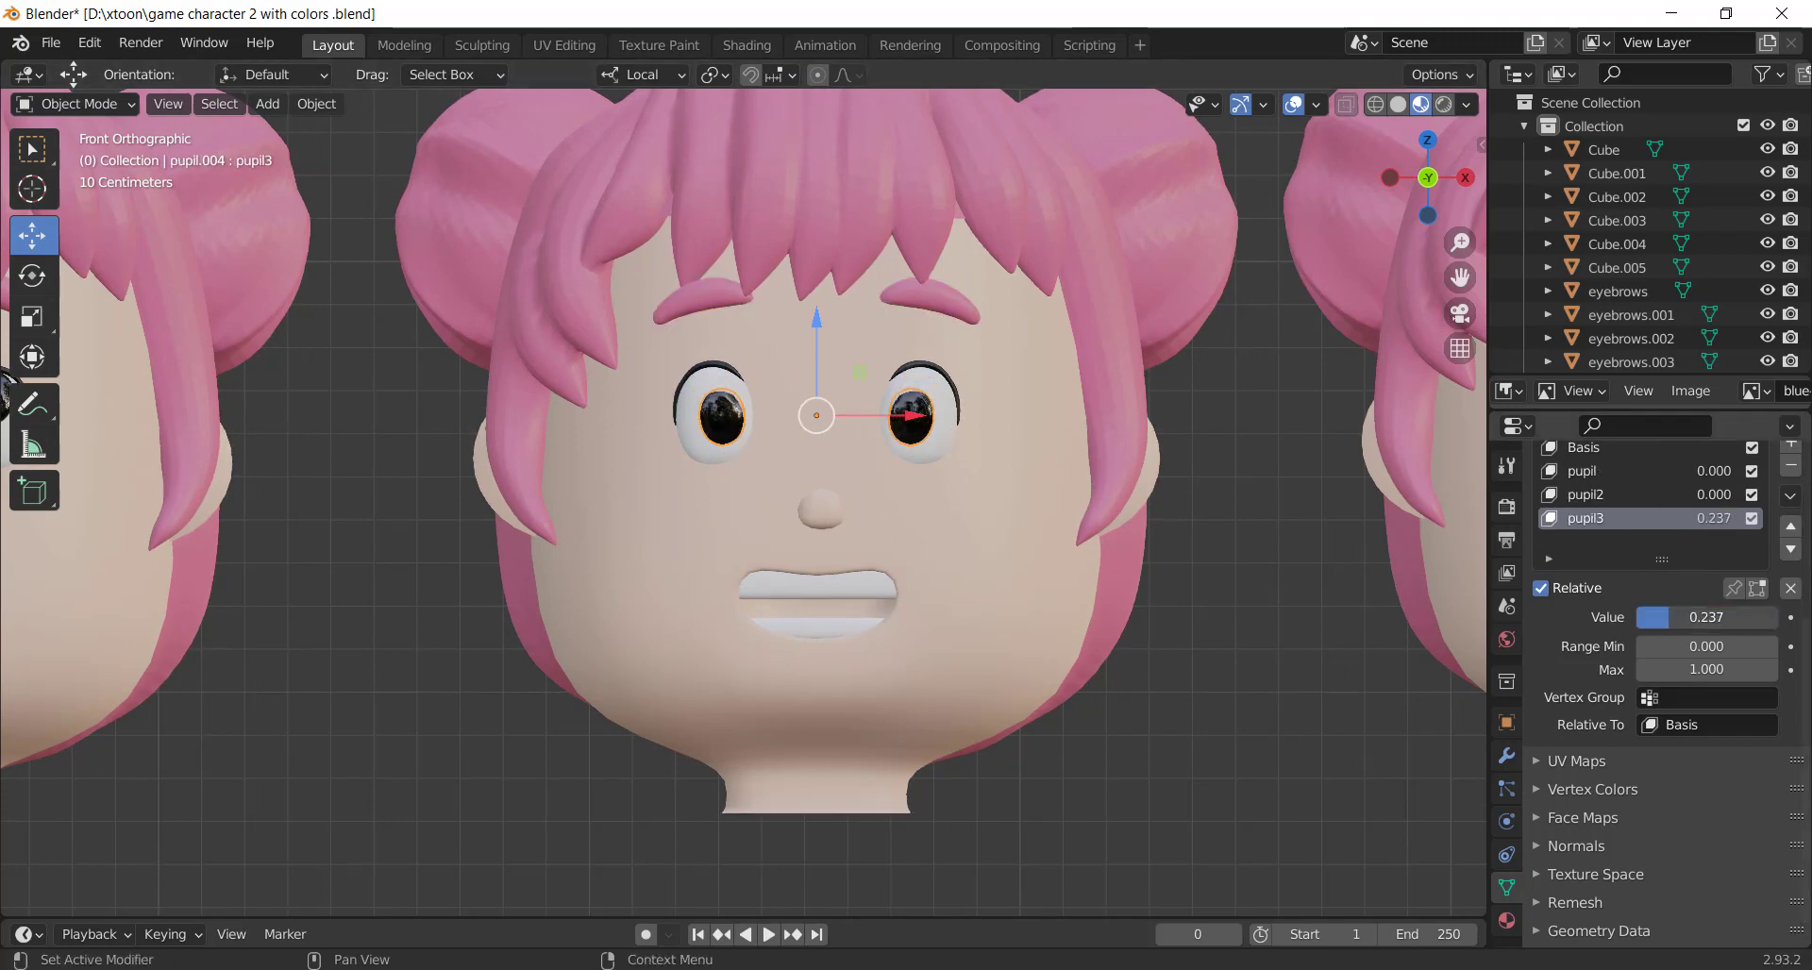
left_click(1662, 495)
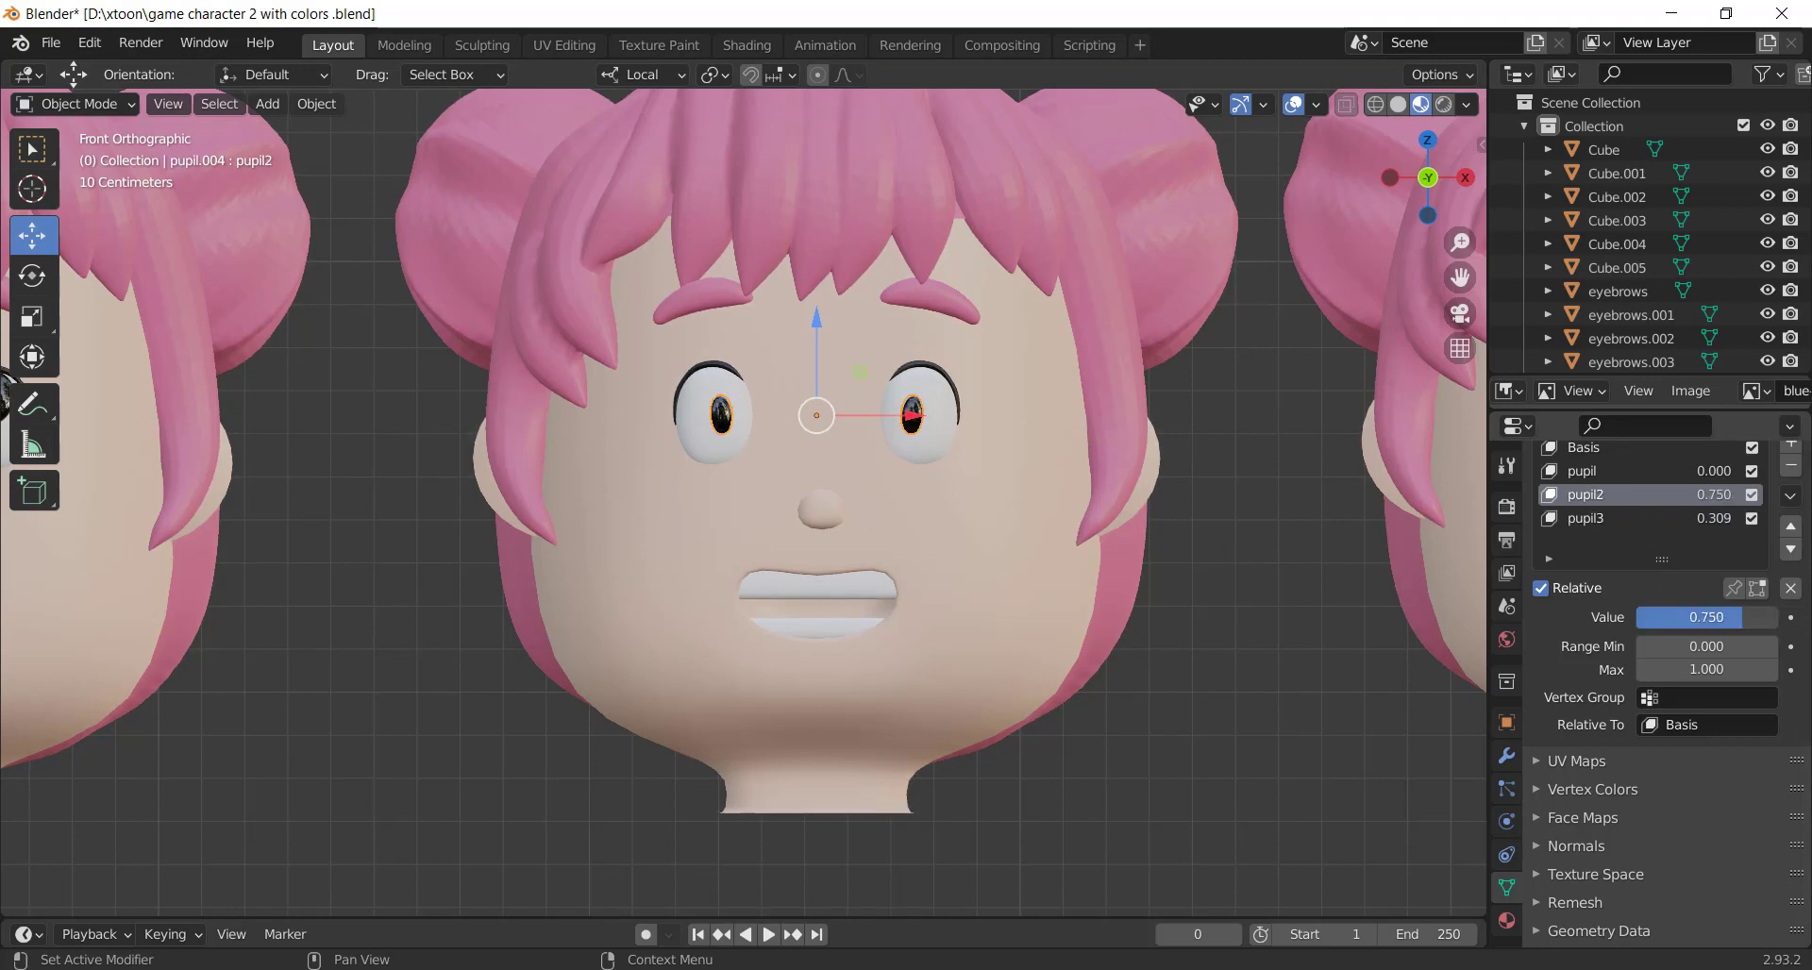
left_click_drag(1671, 618, 1762, 617)
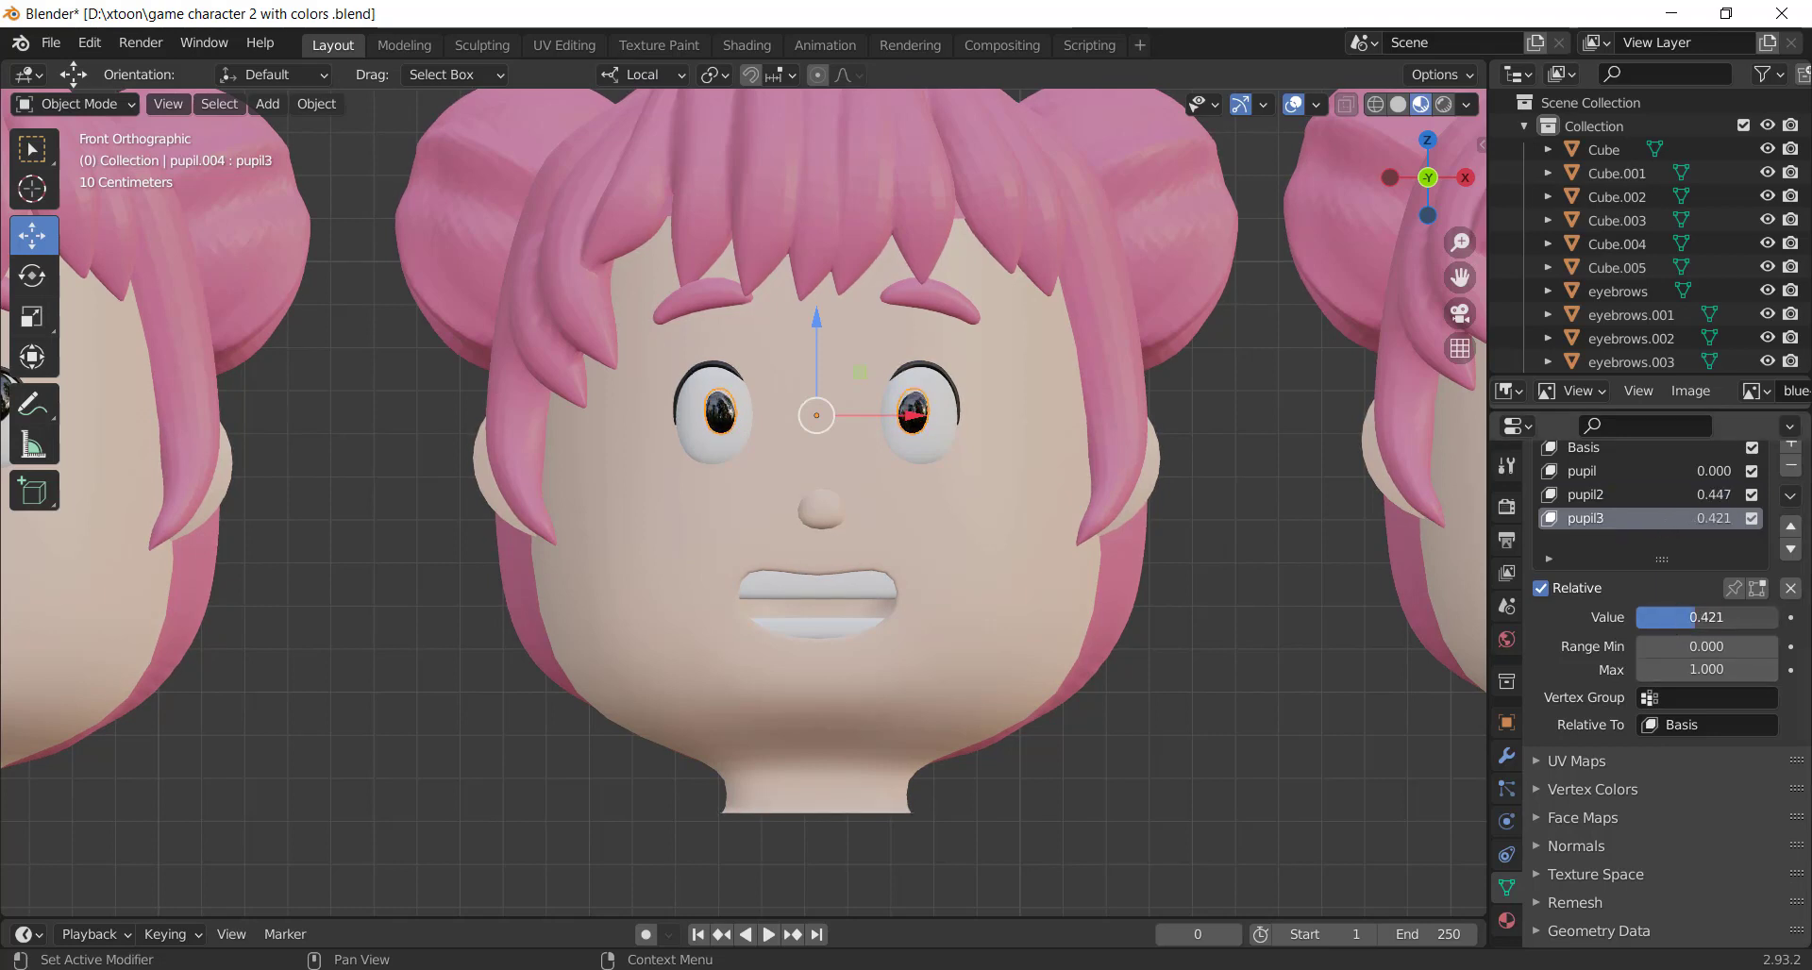
left_click(1647, 471)
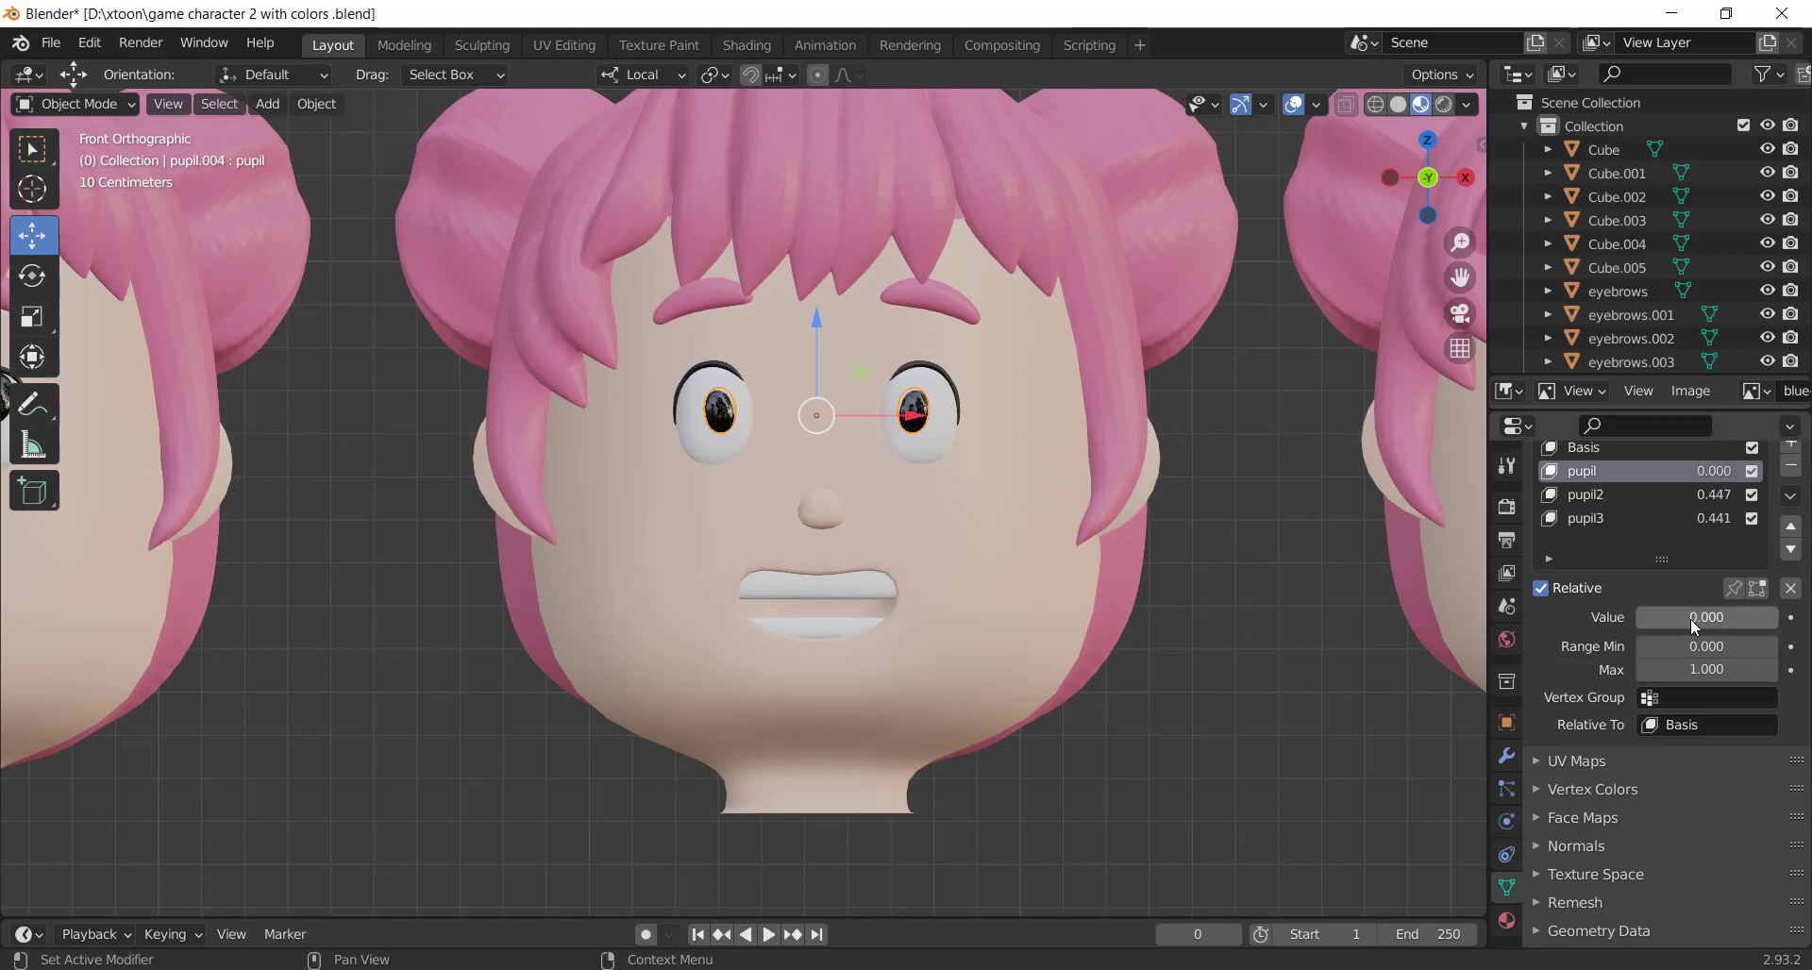
Set the new head's mouth4 shape key to 1.0
left_click(937, 627)
left_click_drag(1685, 663, 1718, 663)
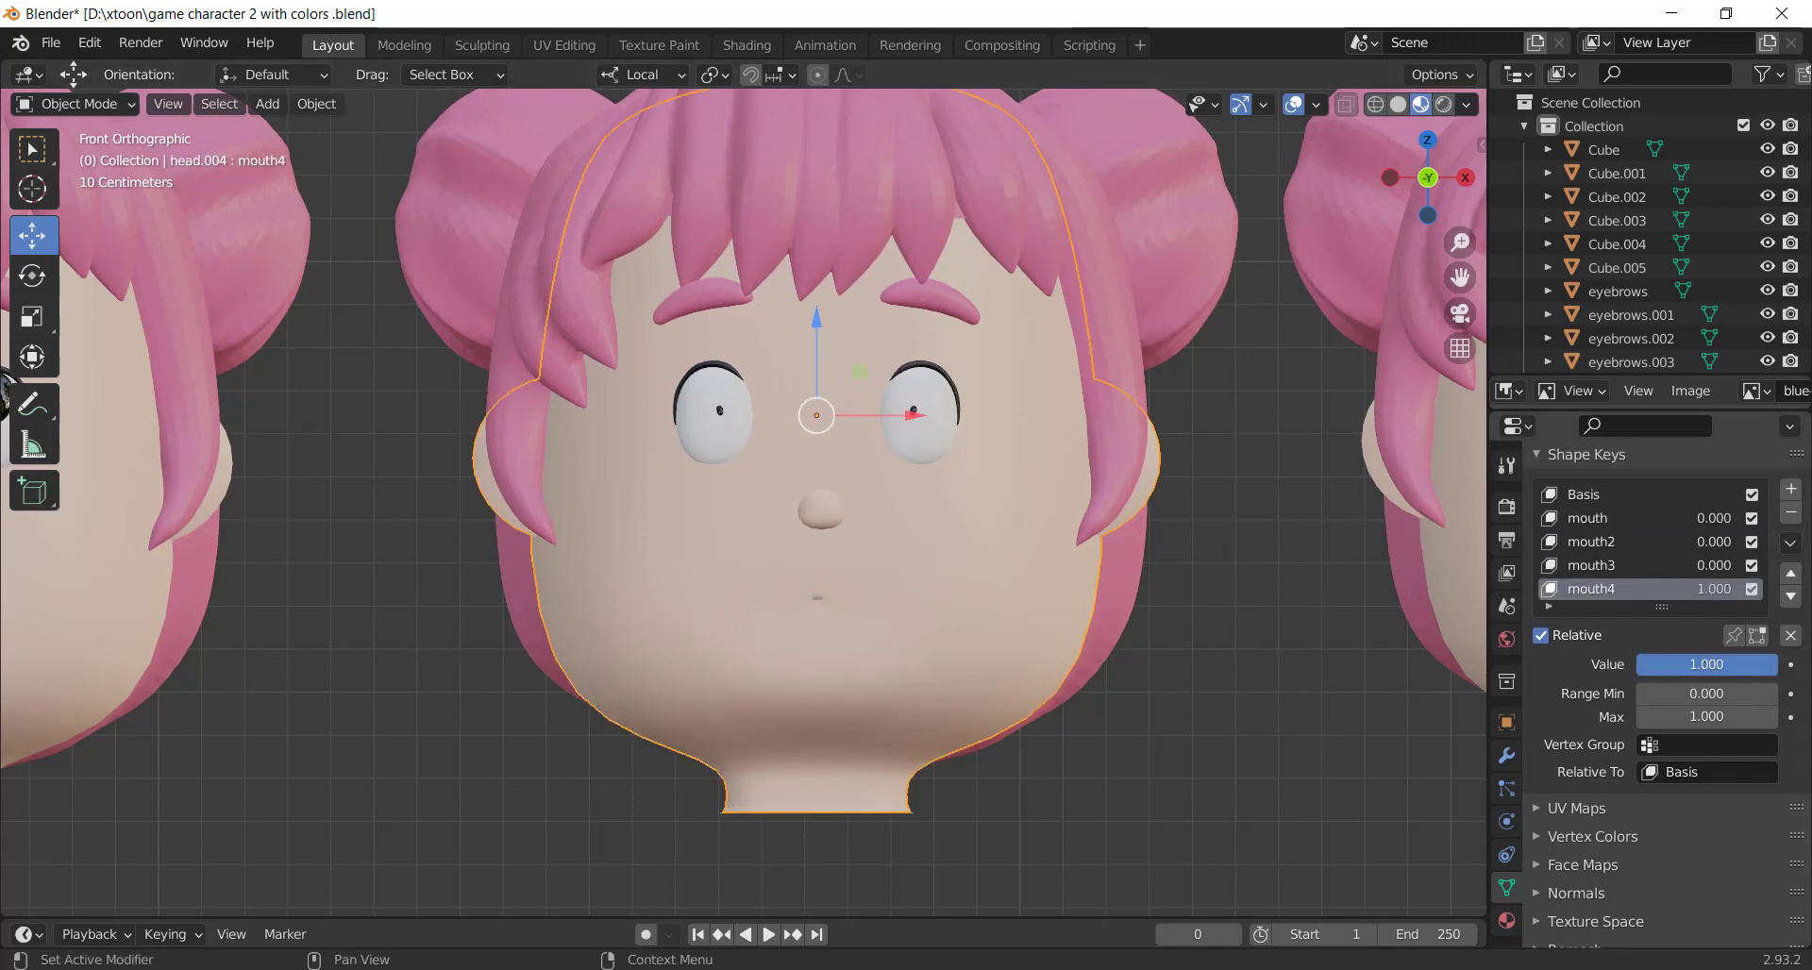
scroll(1016, 641, "down", 4)
scroll(1016, 642, "down", 4)
Raise the last head's eyebrows with eyebrow2, then return to eyebrow4
scroll(1160, 608, "down", 1)
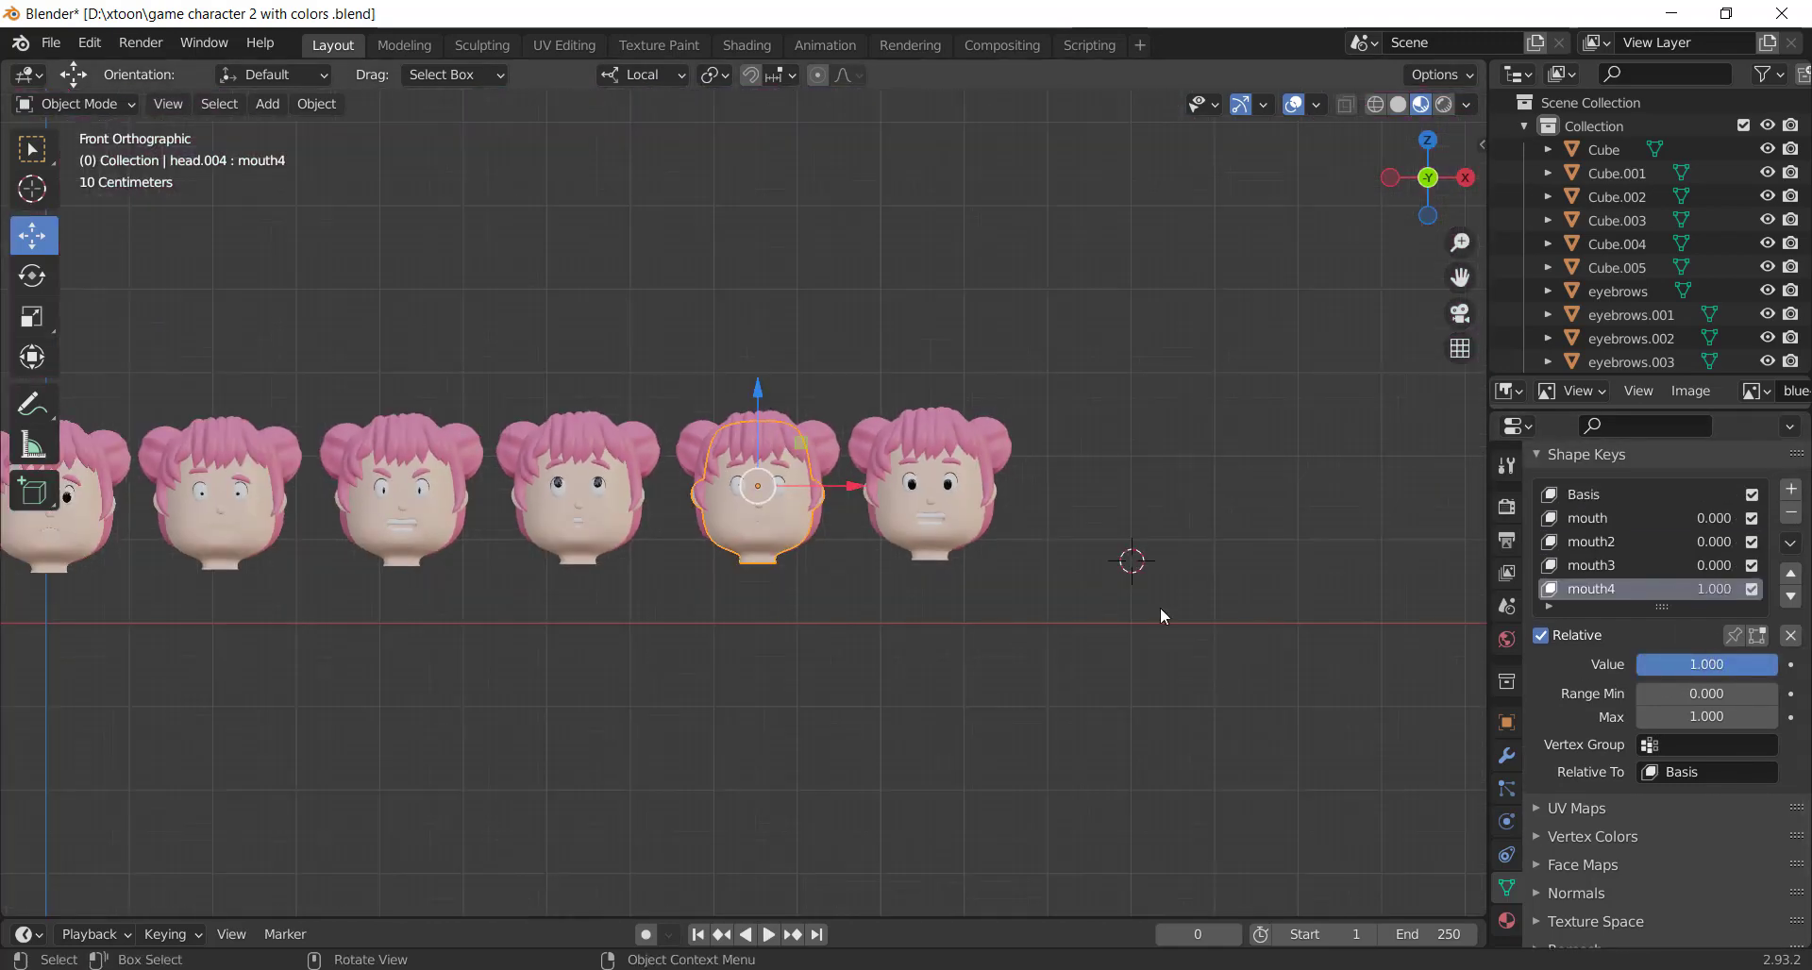
scroll(1159, 608, "down", 1)
scroll(1169, 608, "up", 4)
scroll(1144, 638, "up", 2)
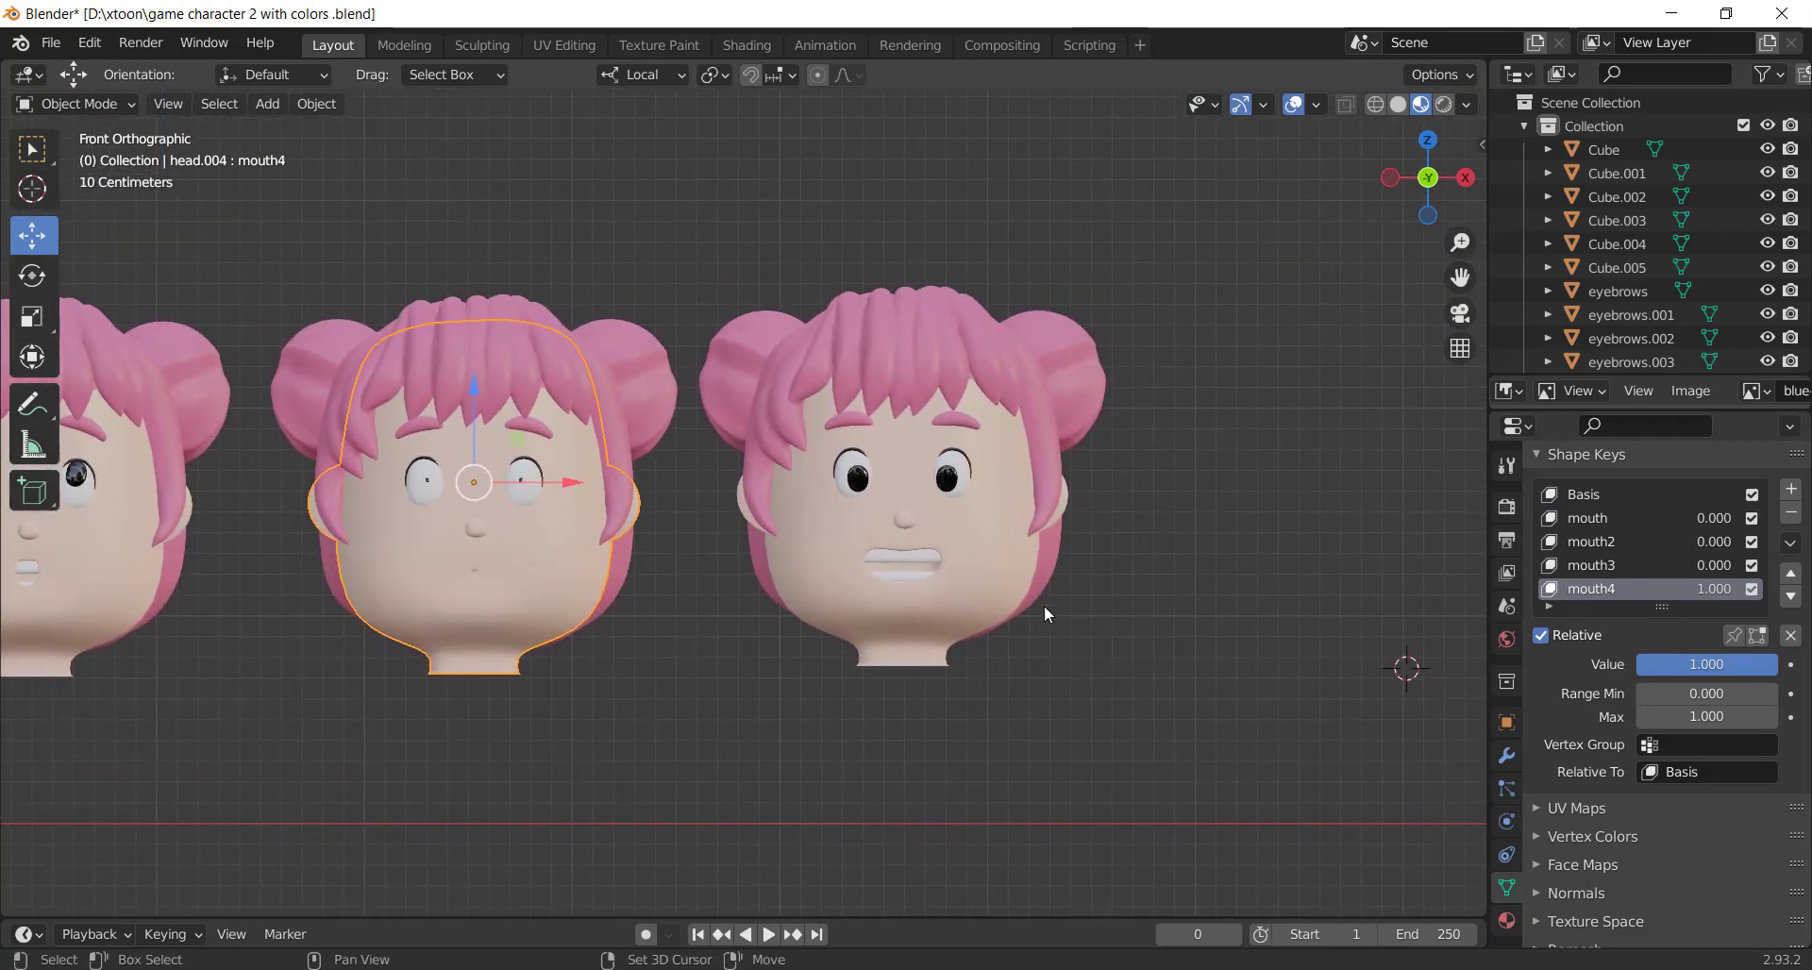
scroll(1044, 605, "up", 2)
scroll(944, 542, "up", 2)
left_click(942, 330)
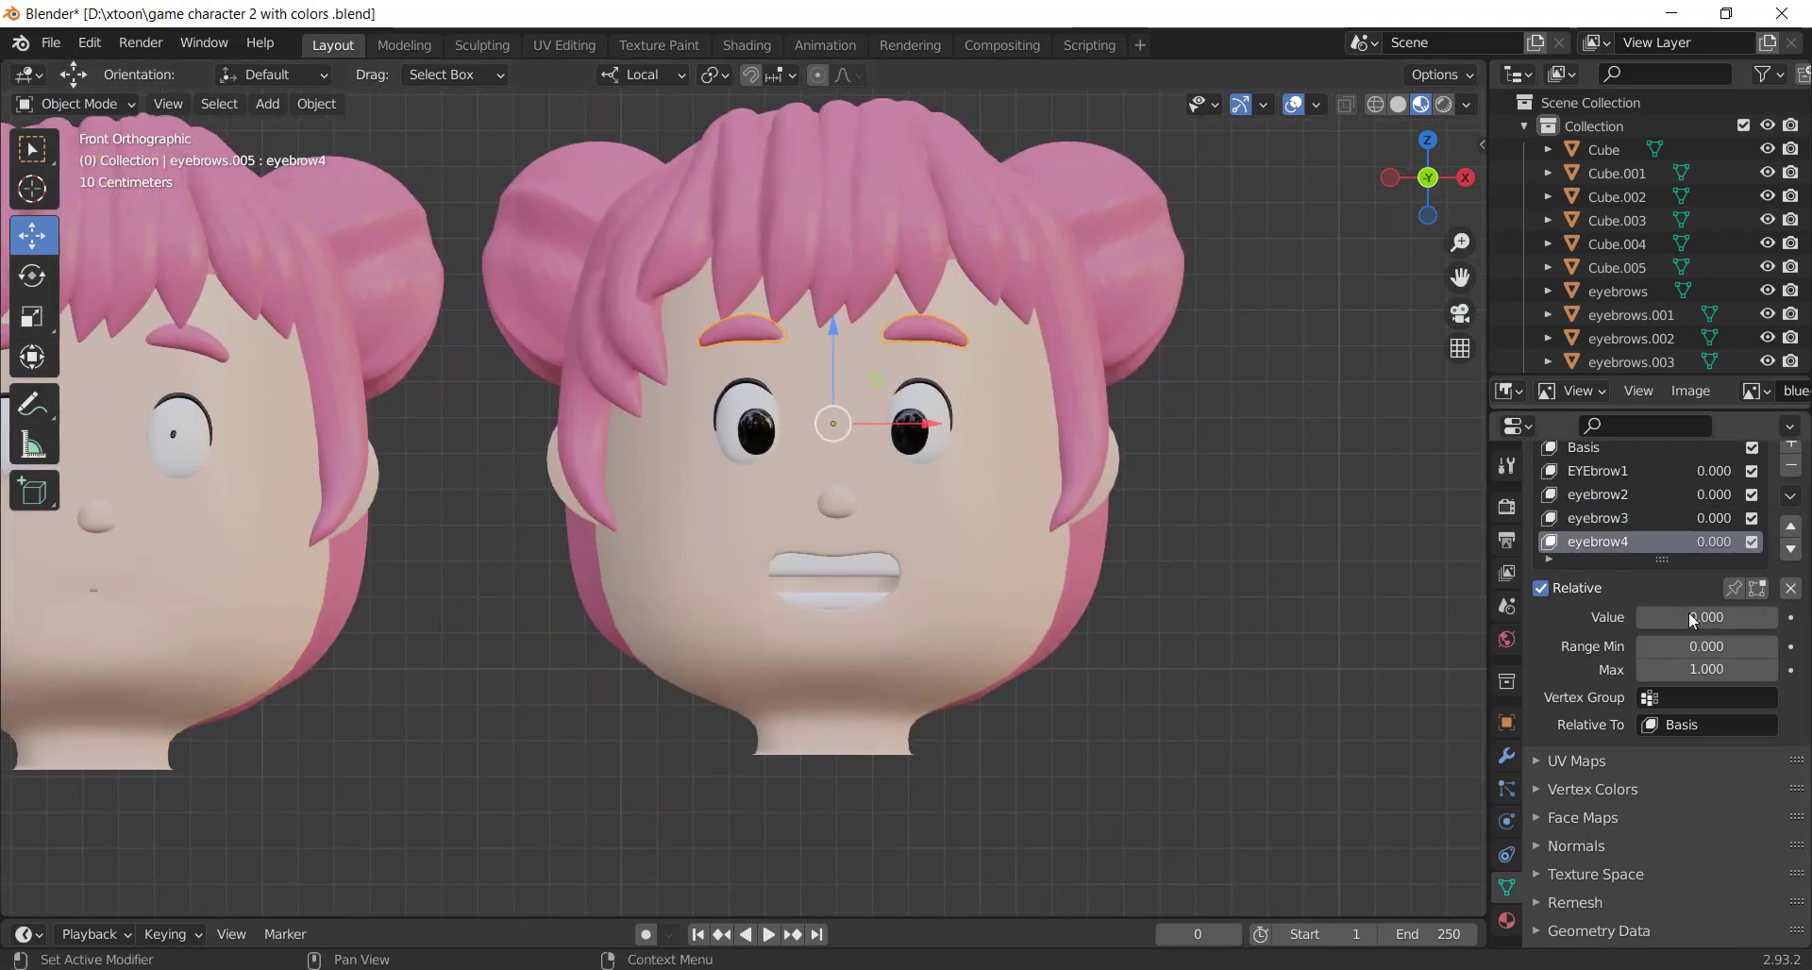
left_click(1605, 495)
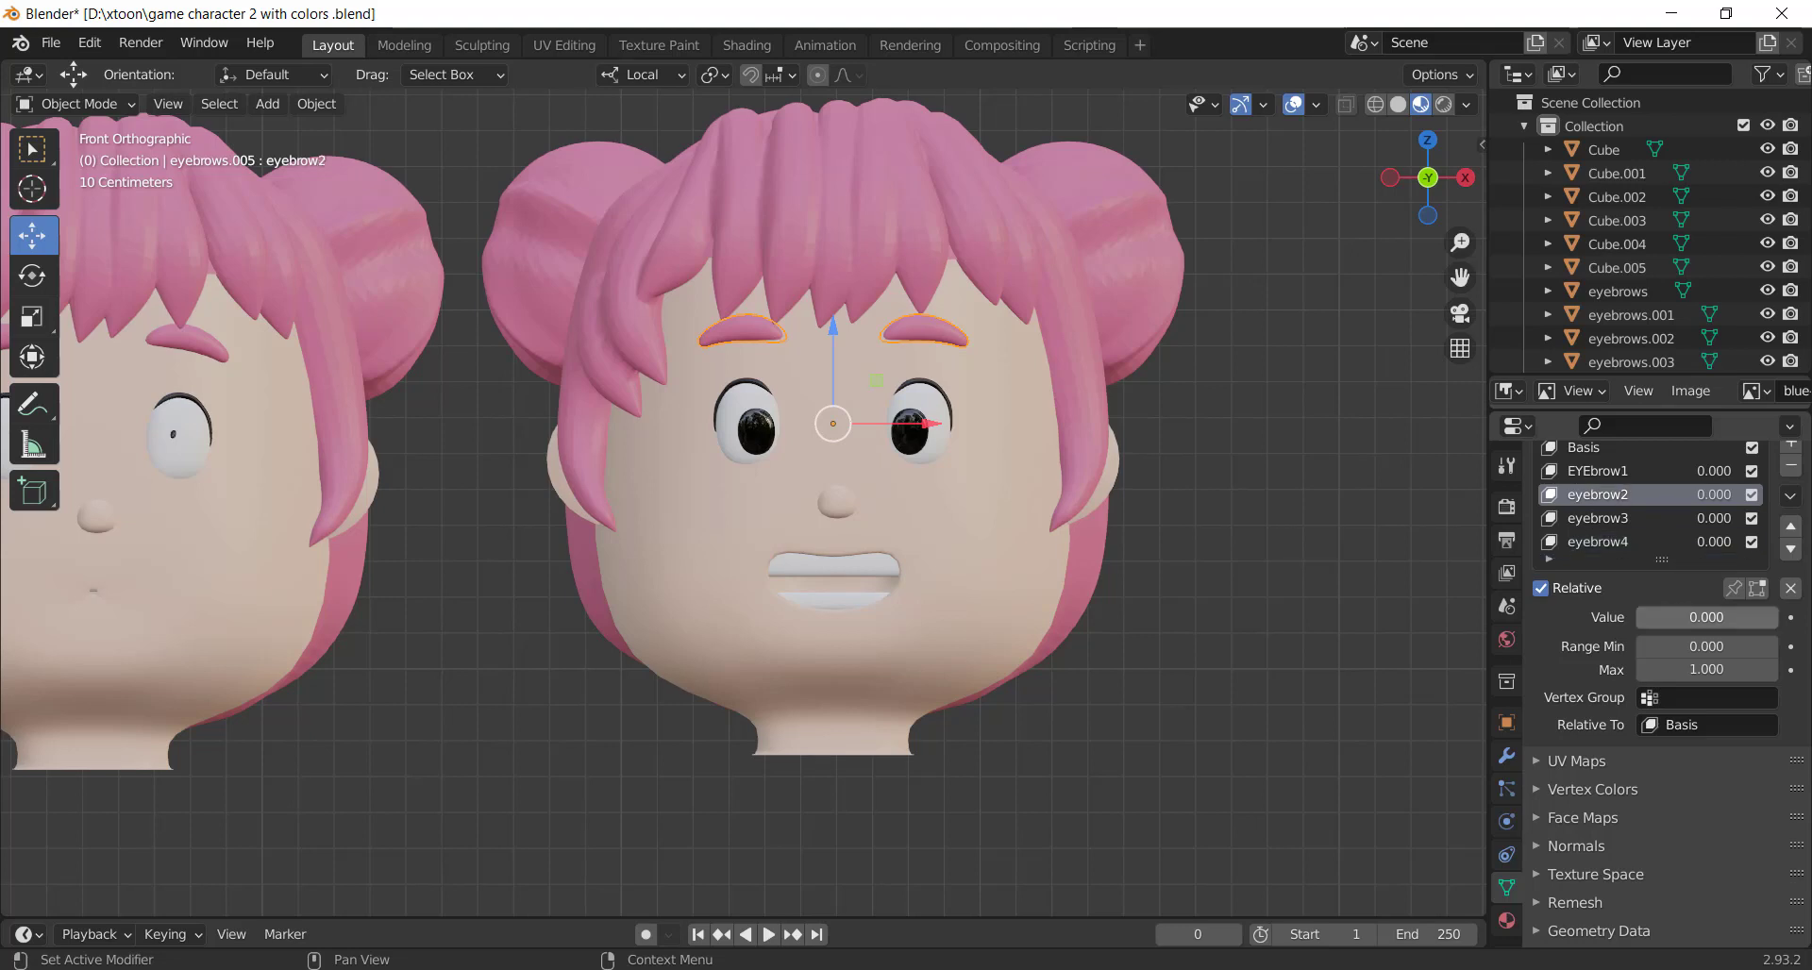
left_click_drag(1671, 617, 1725, 617)
left_click(1628, 544)
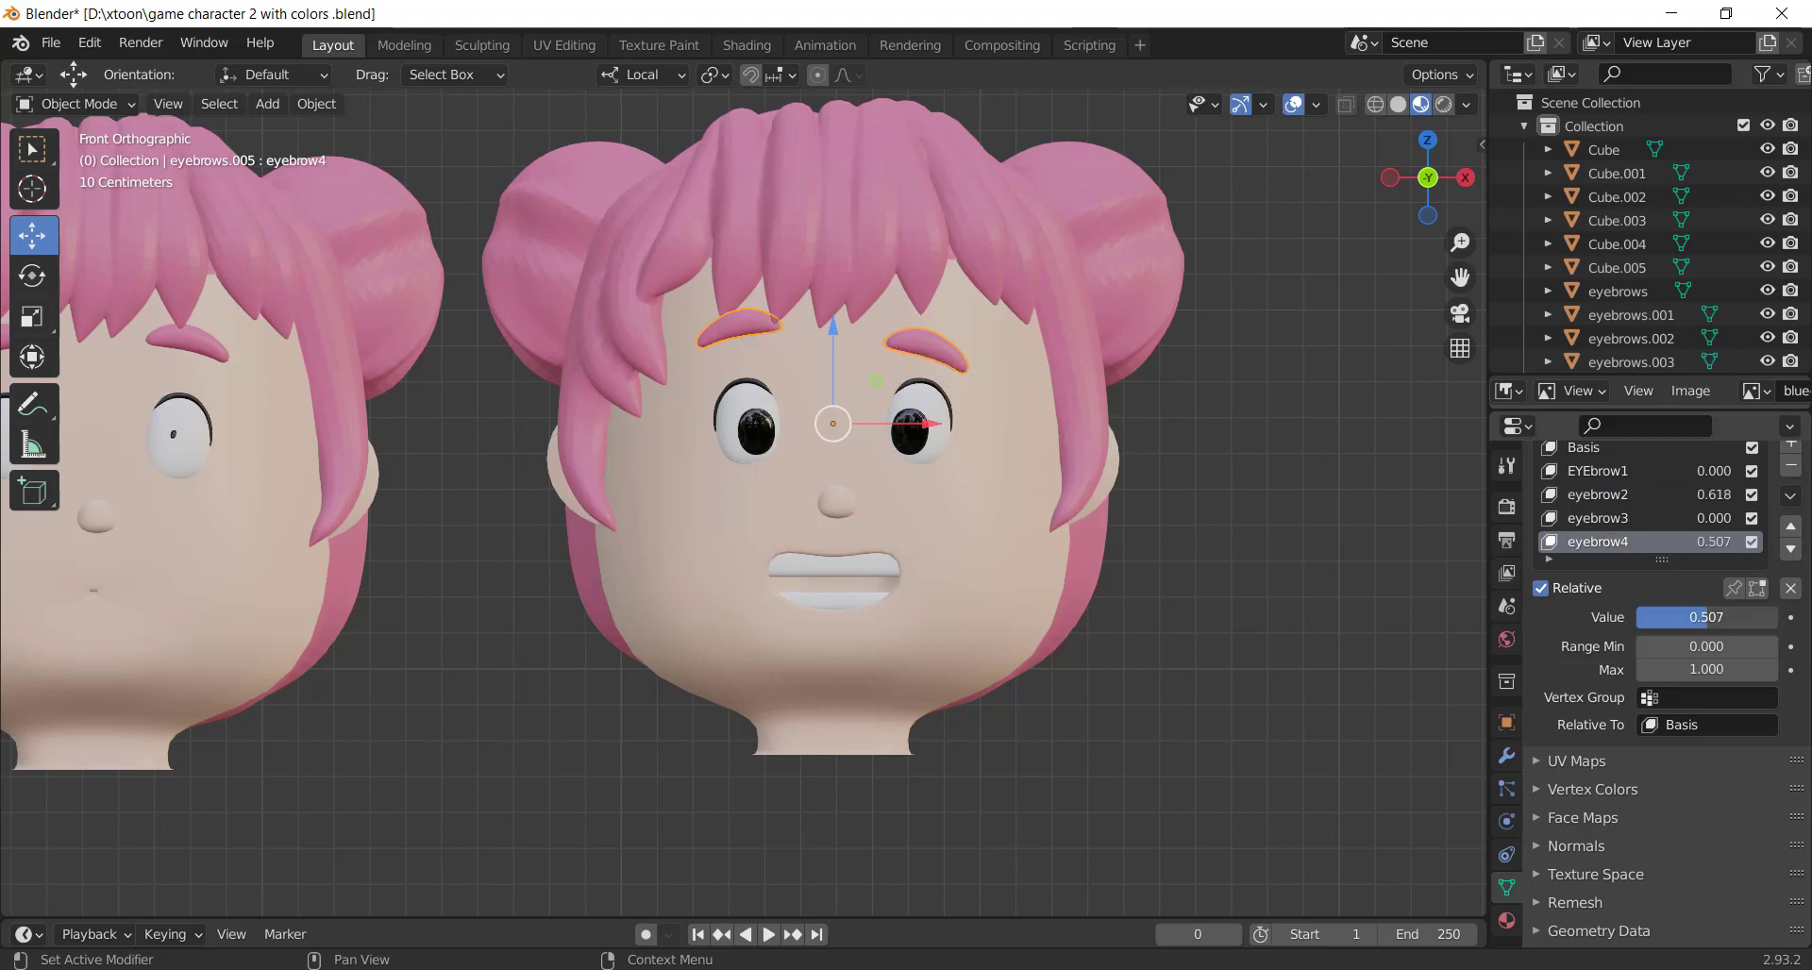
Shrink the last head's pupils with the pupil shape key, leaving pupil3 at zero
scroll(974, 559, "up", 1)
left_click(902, 413)
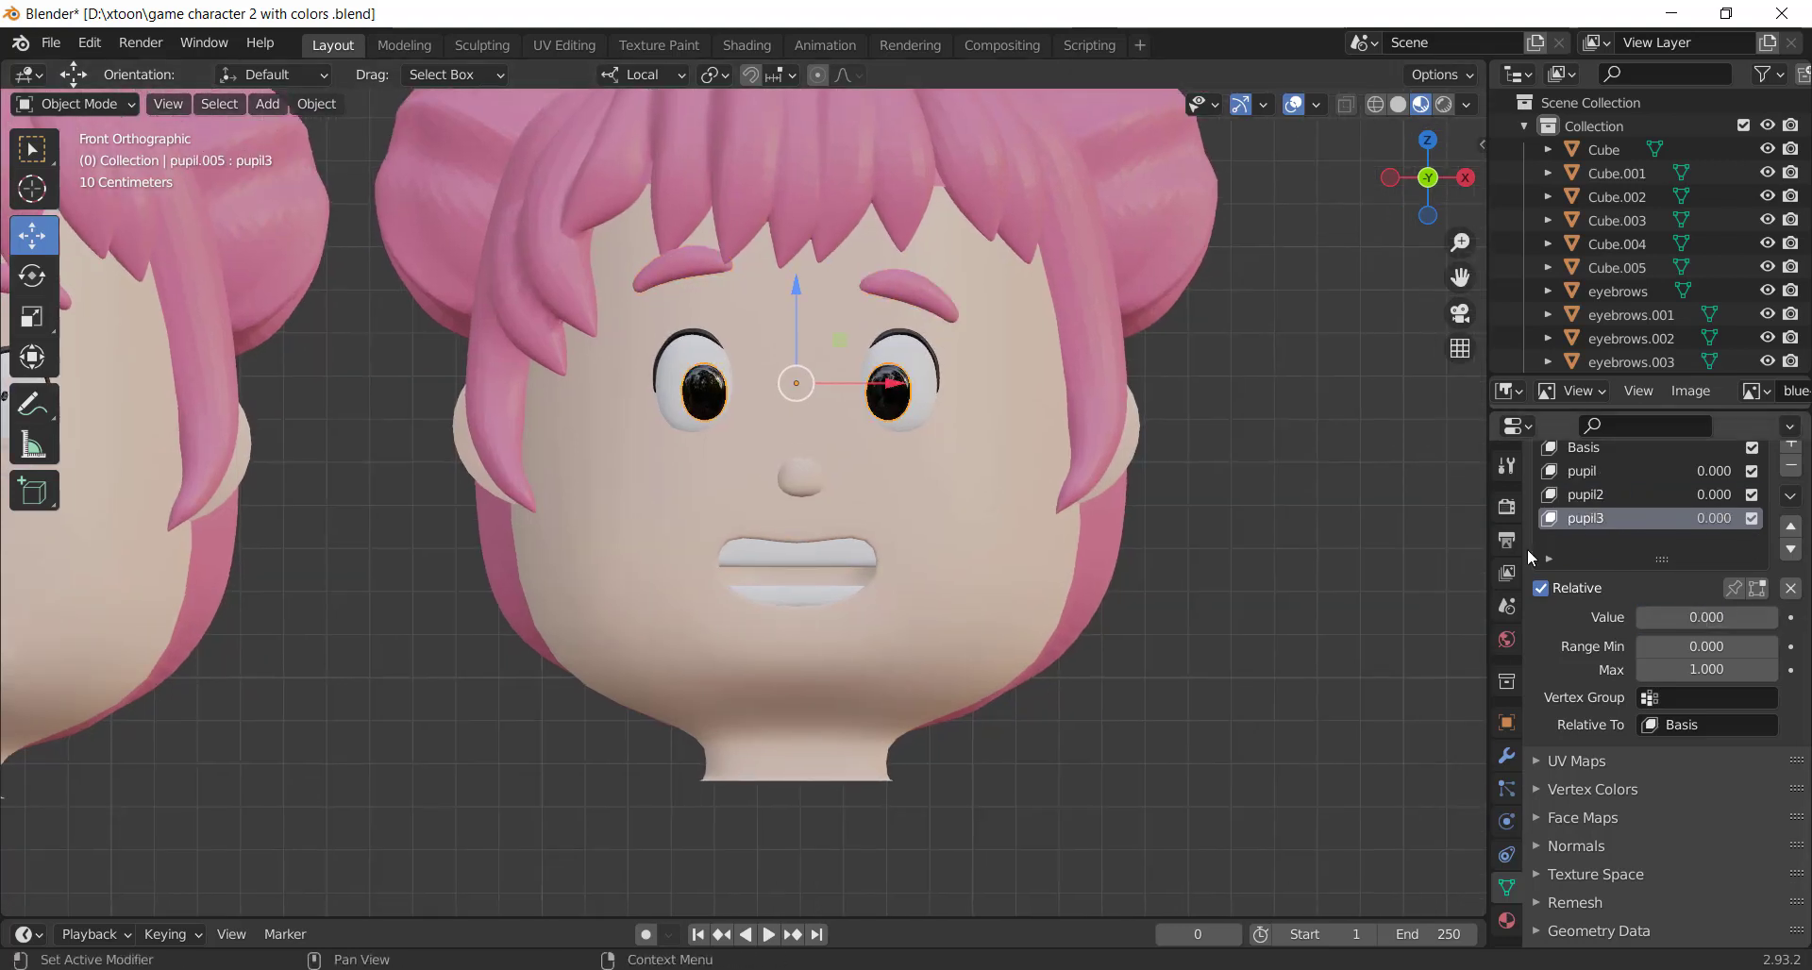
mouse_move(1690, 618)
left_mouse_down()
mouse_move(1724, 618)
mouse_move(1685, 617)
left_mouse_up()
key("Escape")
left_click(1605, 471)
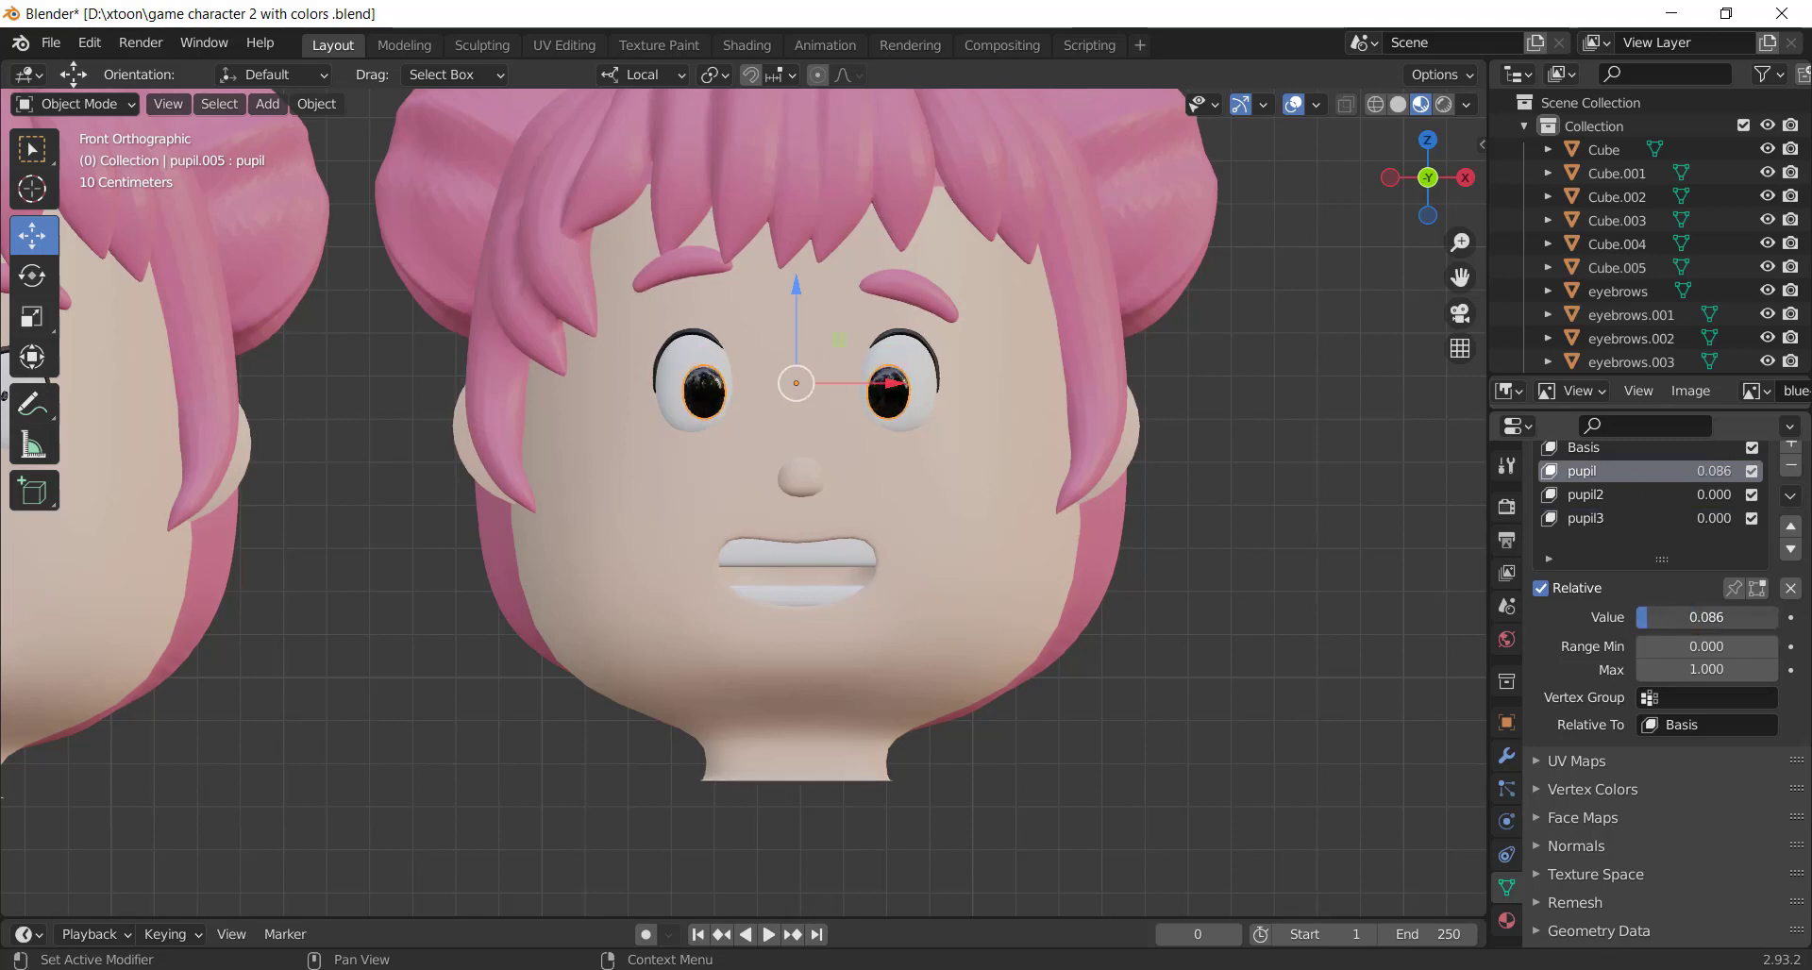
Give the last head a small frown with mouth4 at 0.362 and mouth3 at 0.783
left_click(1006, 560)
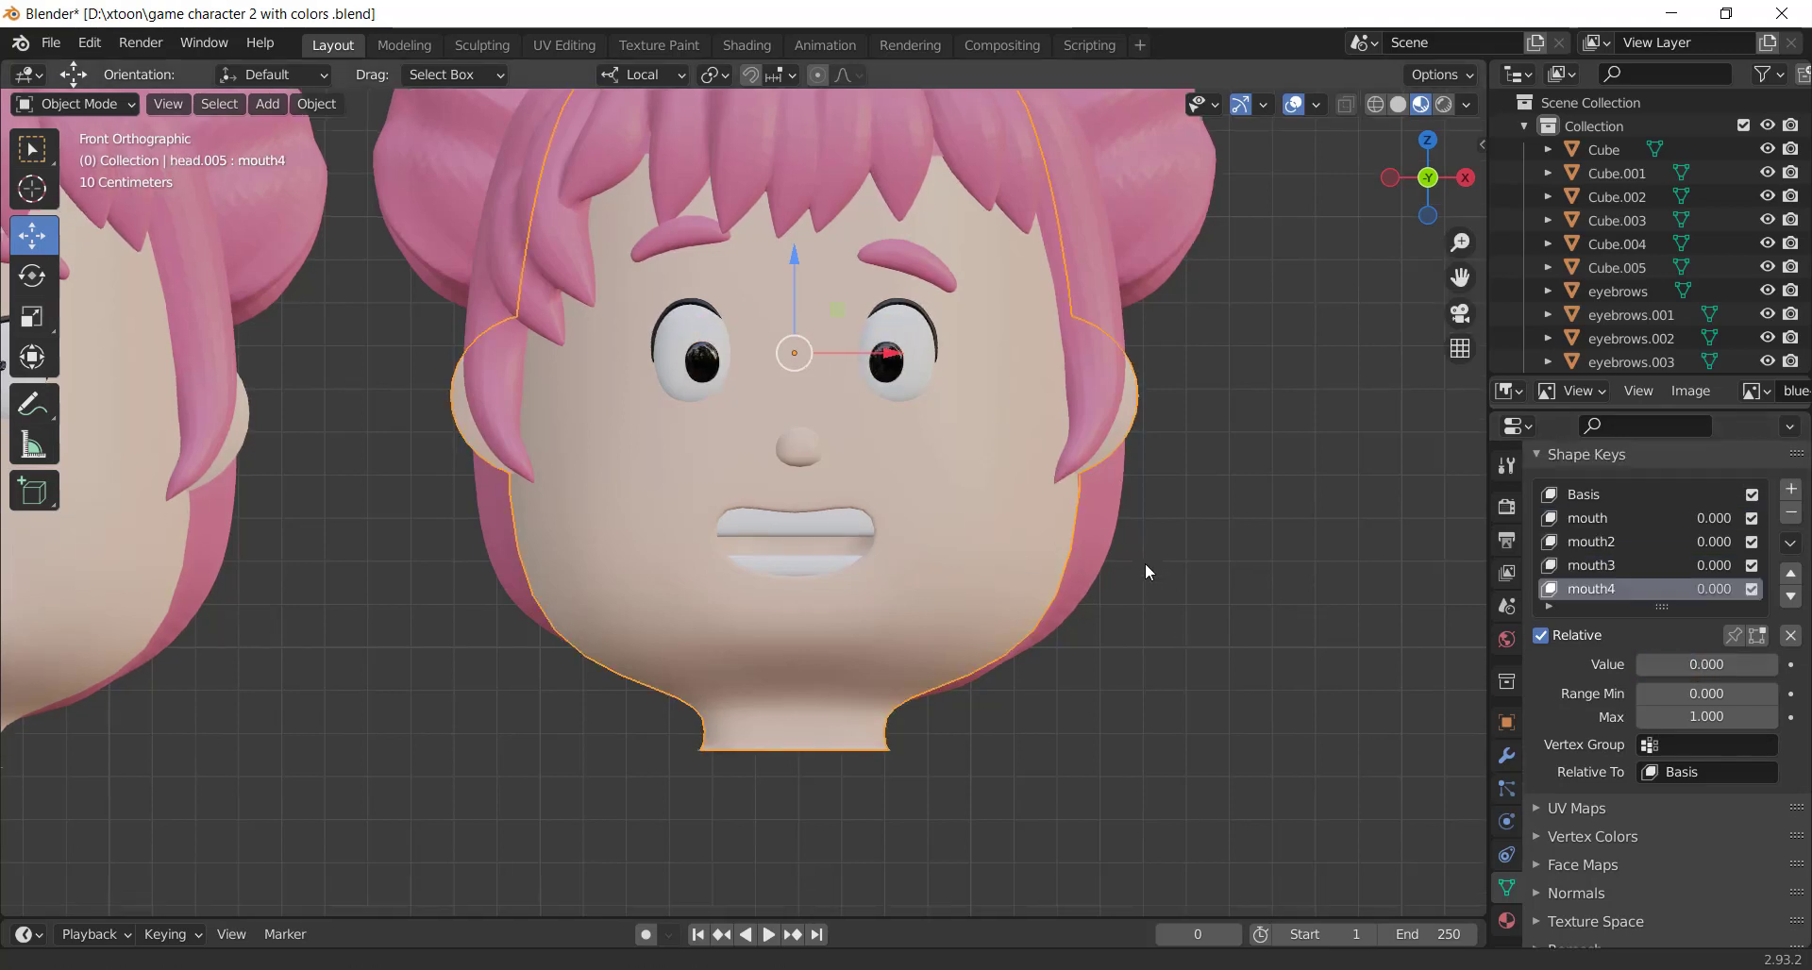
scroll(1146, 563, "down", 3)
mouse_move(1700, 593)
left_mouse_down()
mouse_move(1728, 593)
mouse_move(1671, 593)
mouse_move(1728, 593)
left_mouse_up()
left_click(1622, 492)
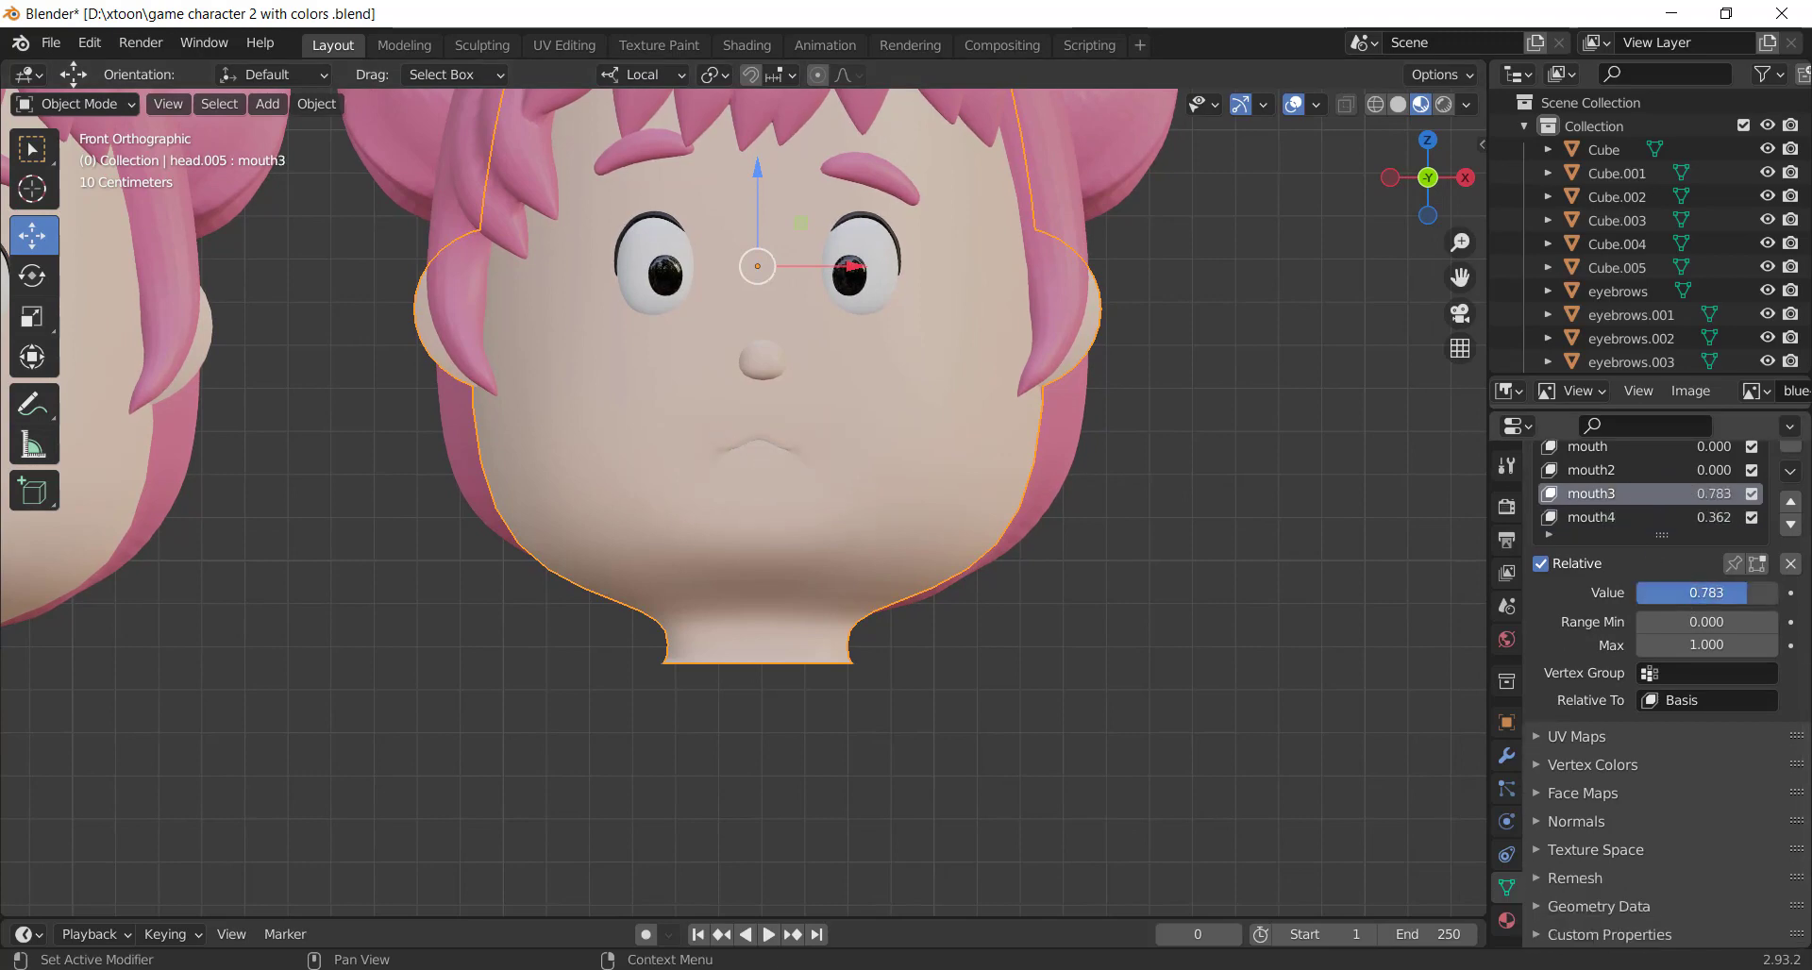
scroll(1033, 566, "down", 1)
scroll(1033, 567, "down", 4)
scroll(895, 591, "up", 1)
scroll(1185, 661, "down", 3)
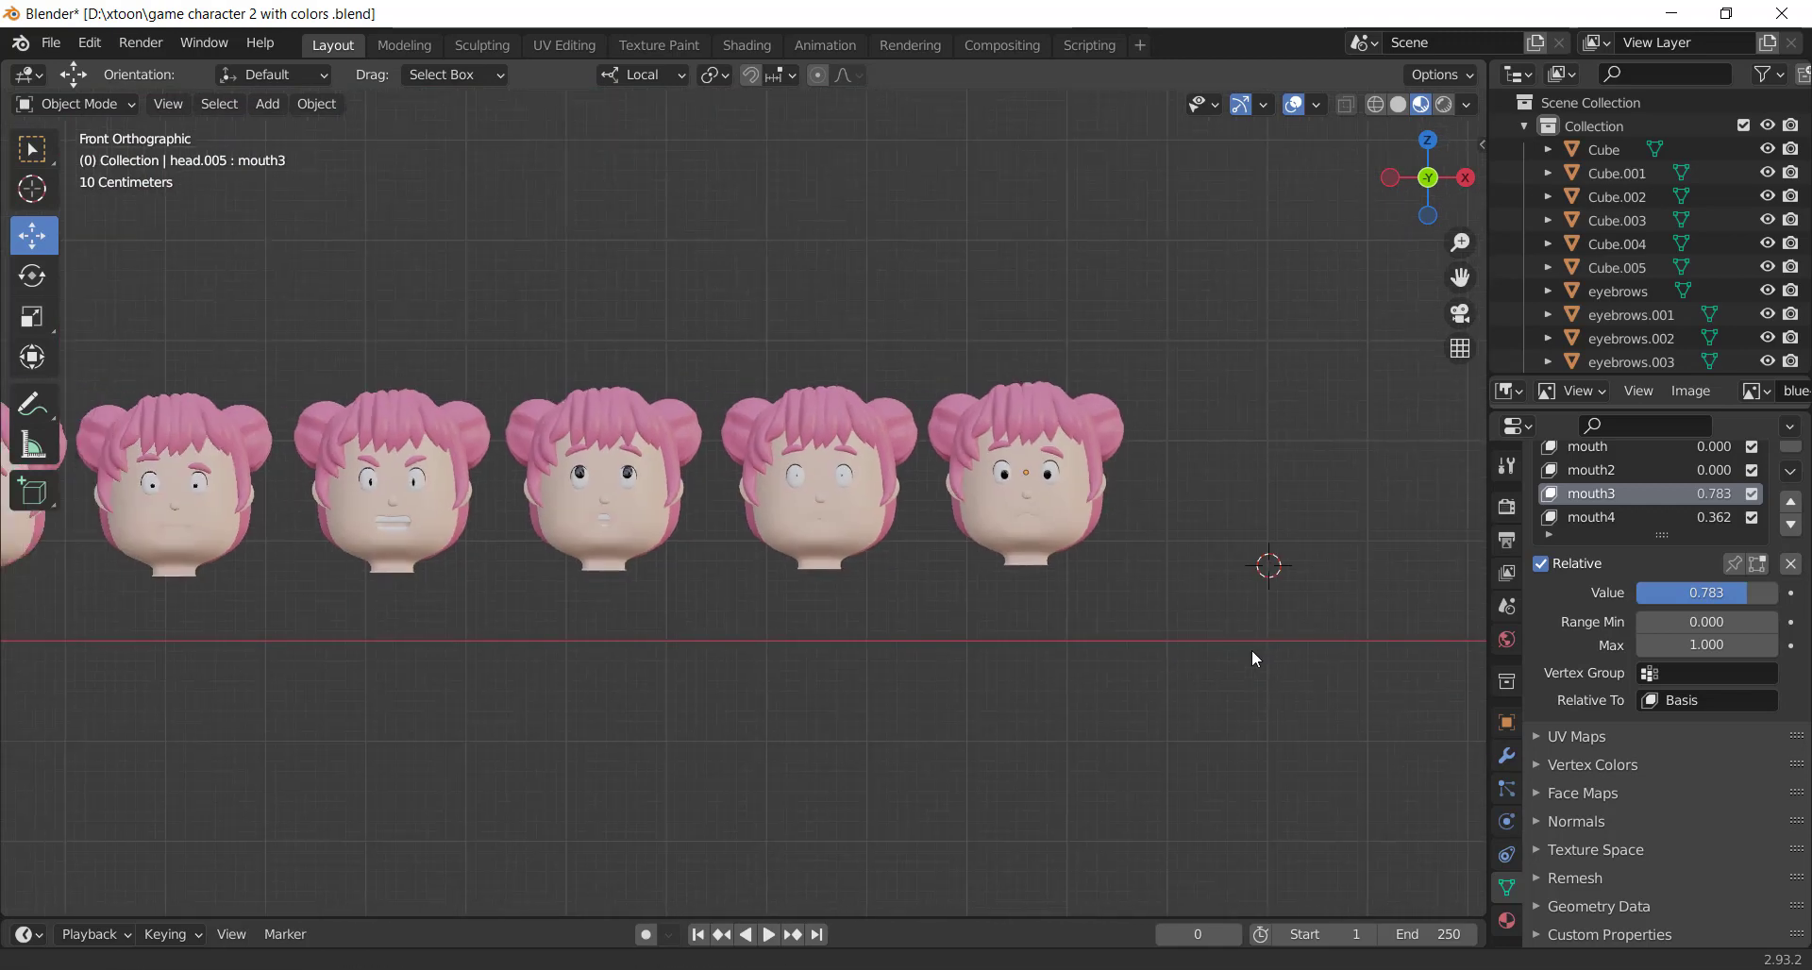
middle_click_drag(1253, 656, 1408, 655, "shift")
scroll(1181, 688, "up", 1)
scroll(1181, 687, "up", 1)
middle_click_drag(1181, 682, 1202, 683, "shift")
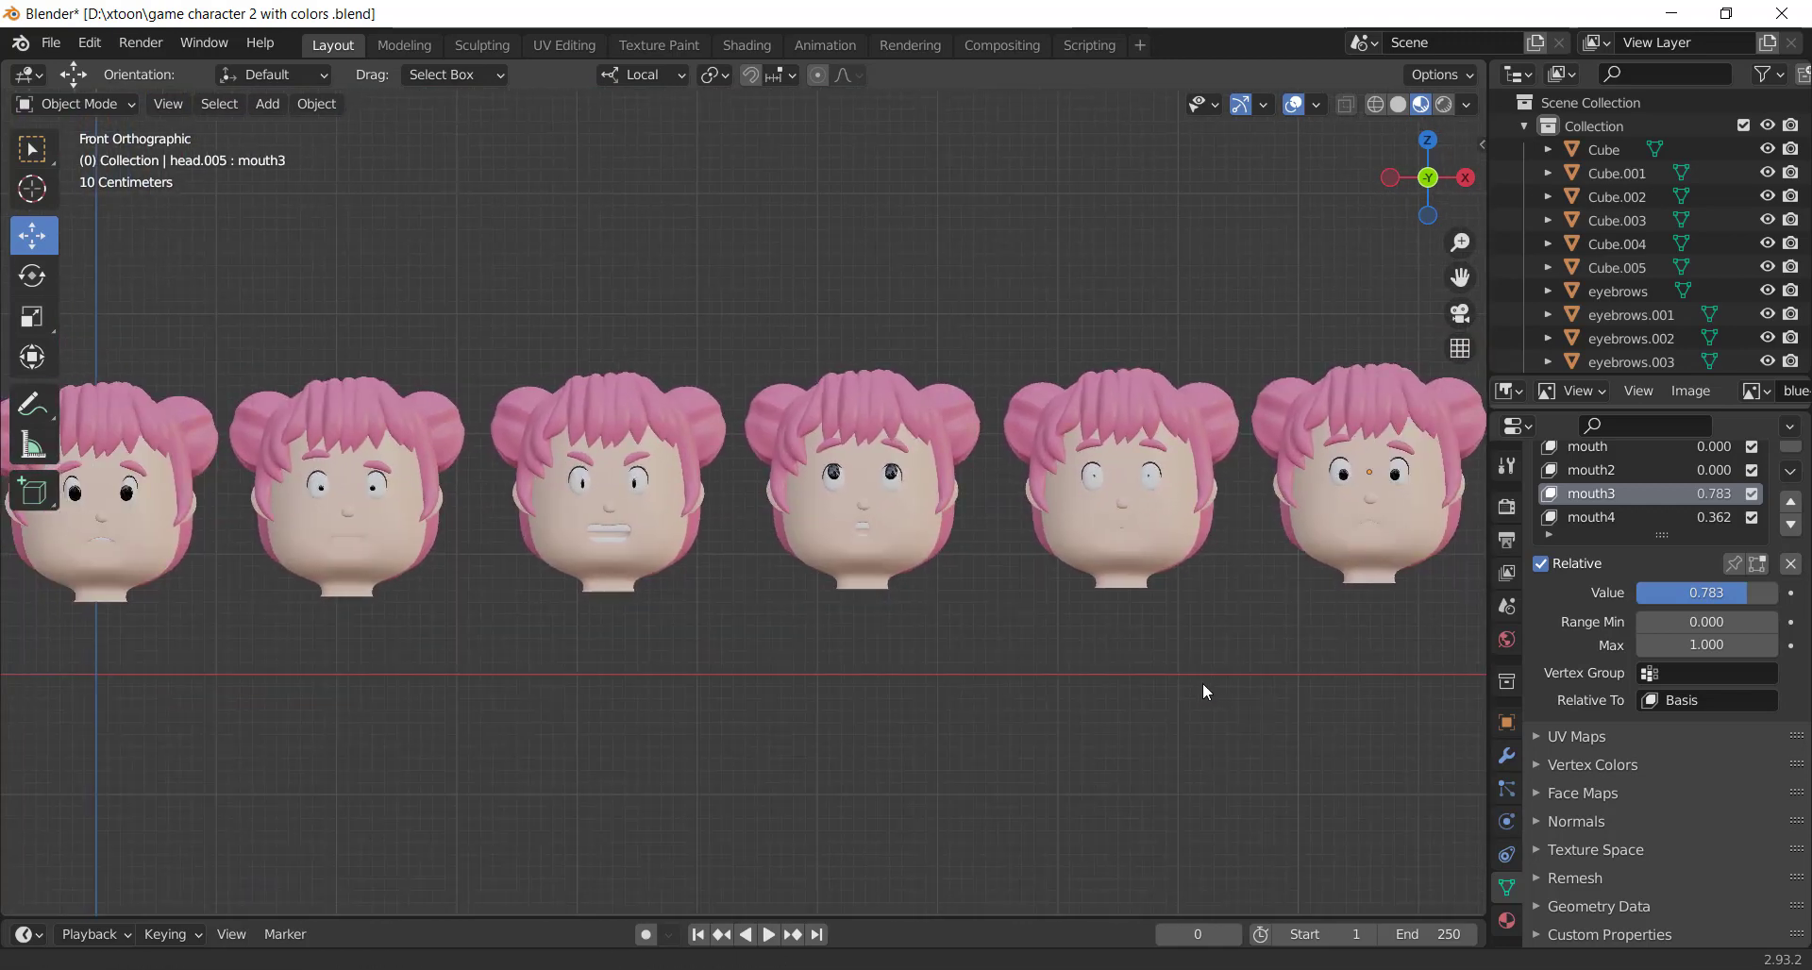